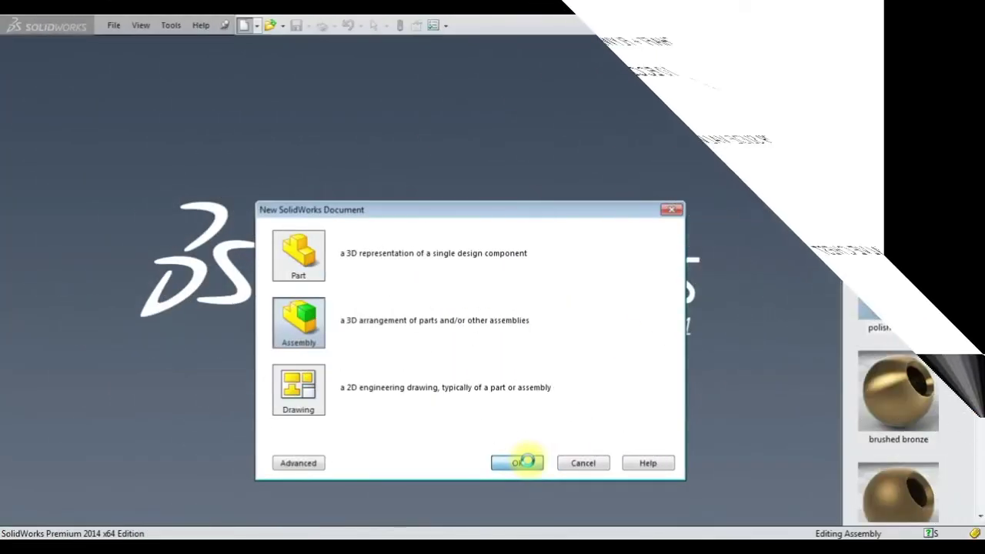
Create a new assembly document and browse for the steam engine's part files.
left_click(528, 465)
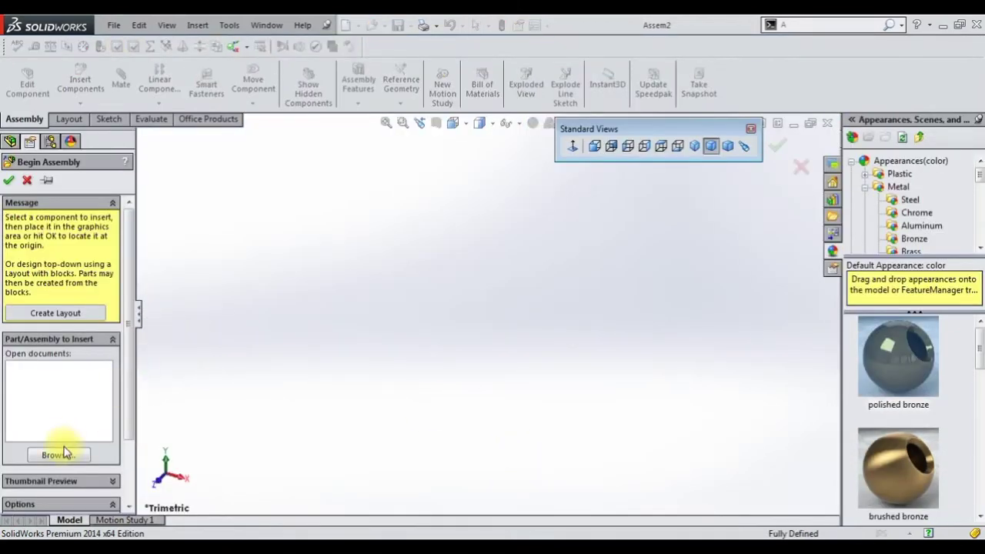
left_click(65, 453)
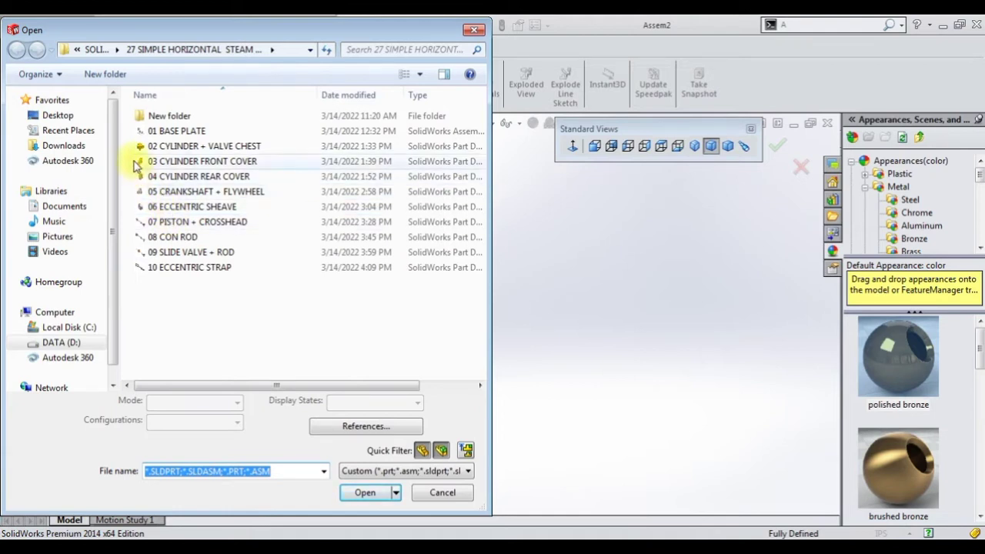
Open part files 01 Base Plate through 04 Cylinder Rear Cover for insertion.
left_click_drag(131, 135, 173, 177)
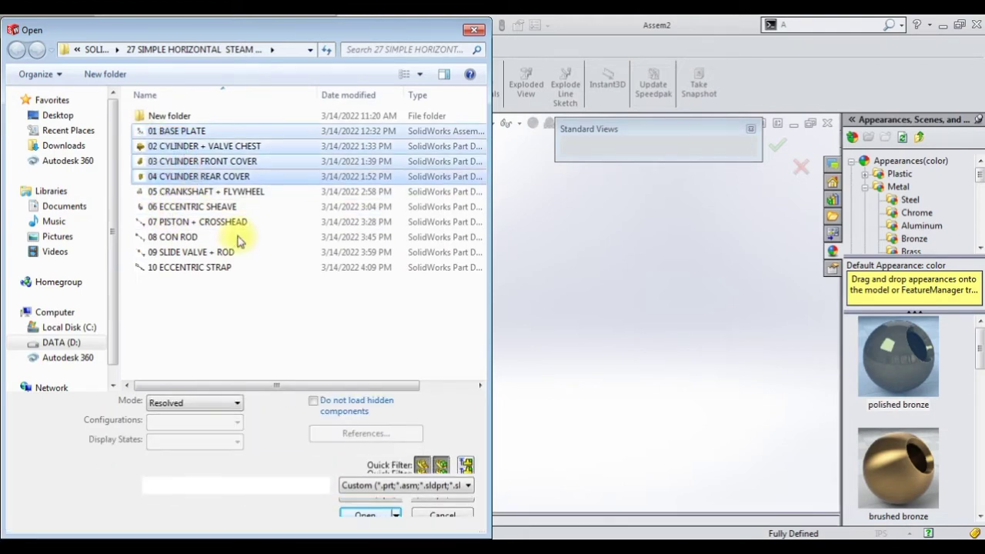
left_click(365, 516)
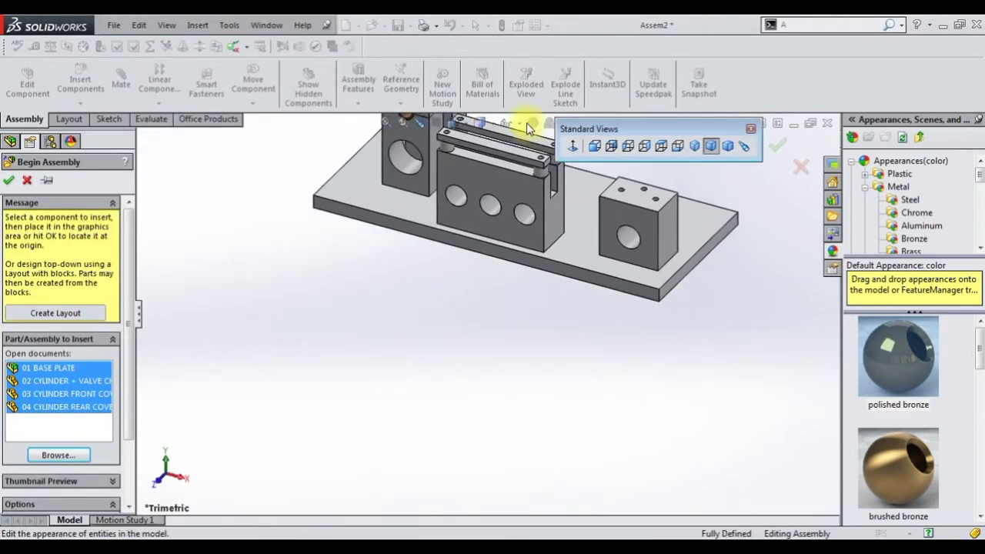
left_click(508, 127)
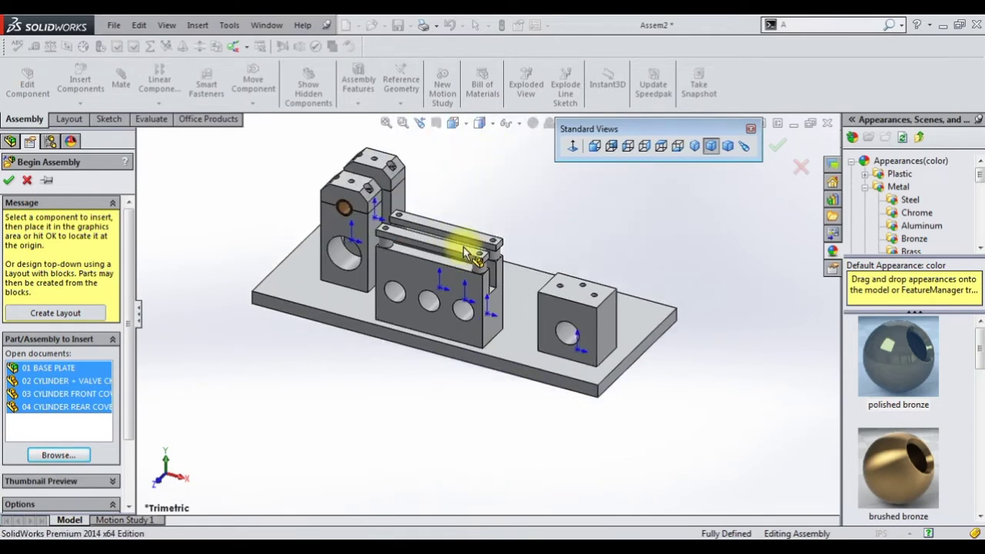
key("f")
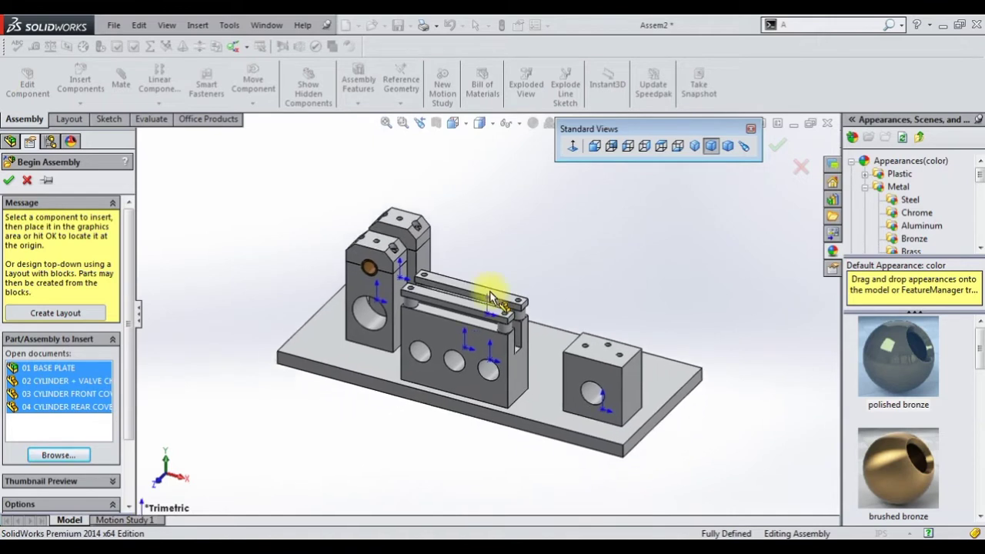
scroll(489, 318, "down", 5)
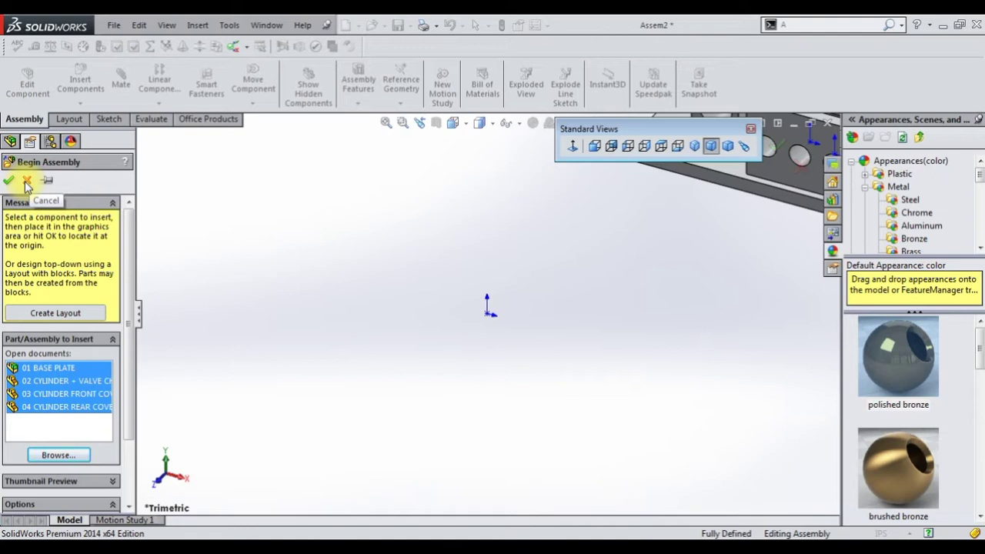
mouse_move(406, 282)
middle_mouse_down()
mouse_move(509, 267)
mouse_move(675, 203)
mouse_move(593, 191)
mouse_move(603, 196)
middle_mouse_up()
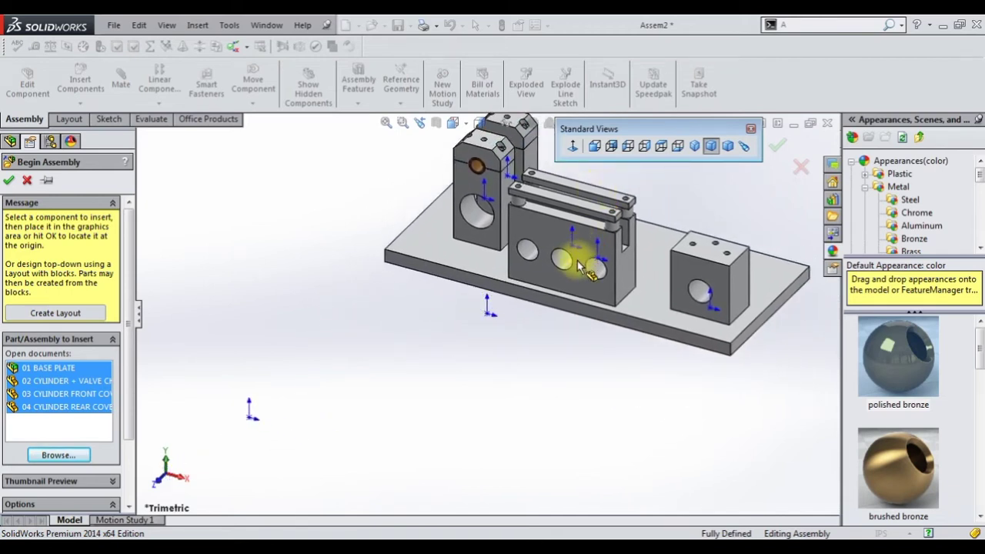
Place the base plate, cylinder with valve chest, front cover and rear cover in the assembly.
left_click(579, 266)
scroll(523, 231, "up", 3)
scroll(529, 262, "down", 4)
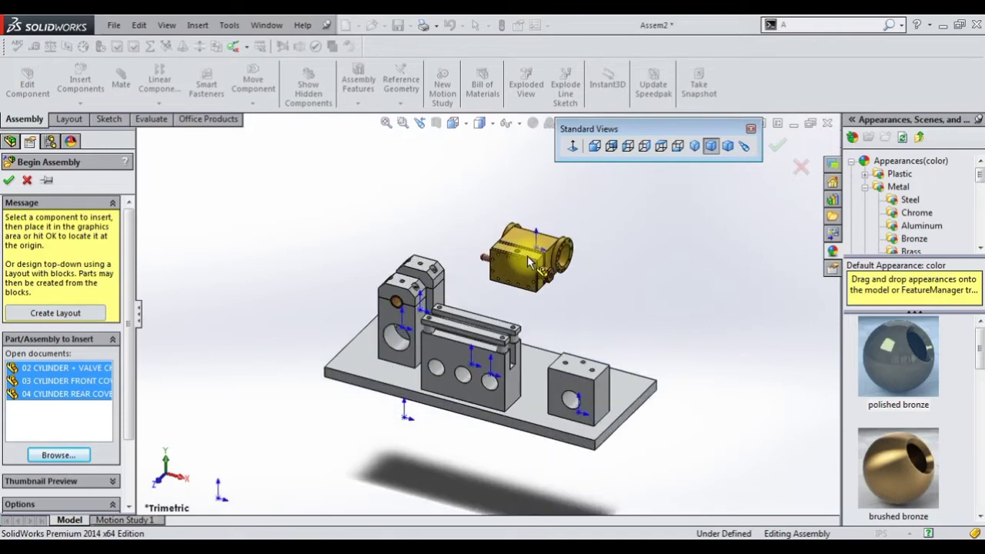
left_click(687, 292)
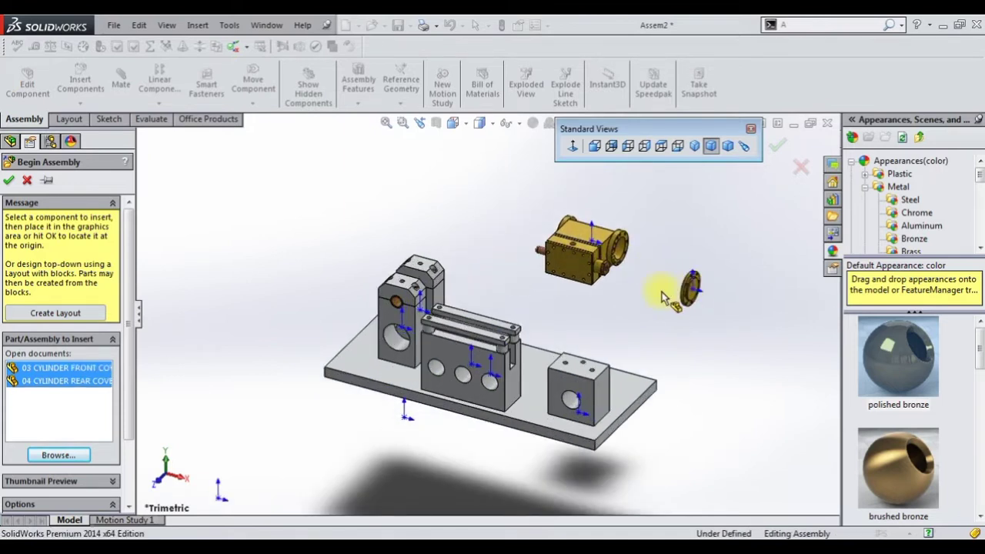
left_click(661, 296)
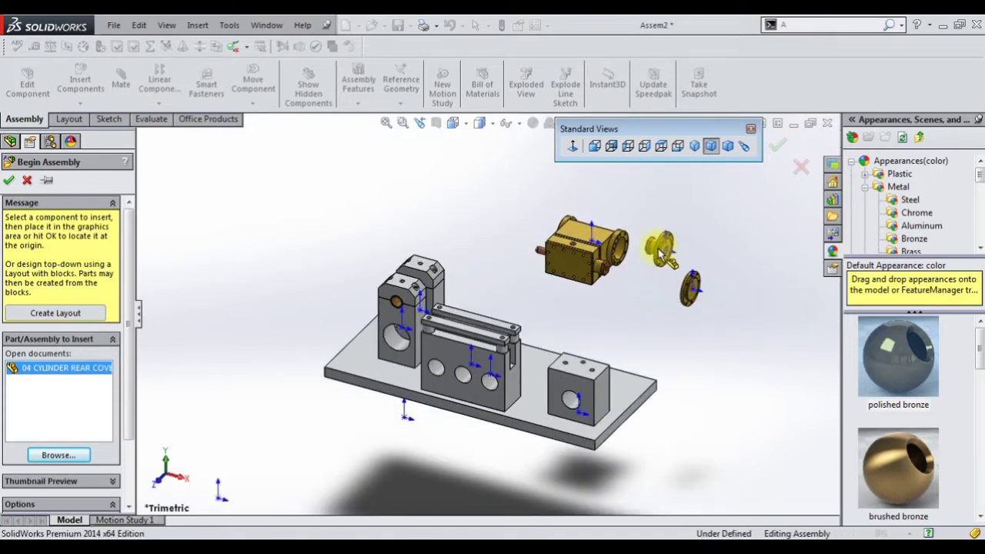
left_click(659, 257)
scroll(500, 340, "down", 3)
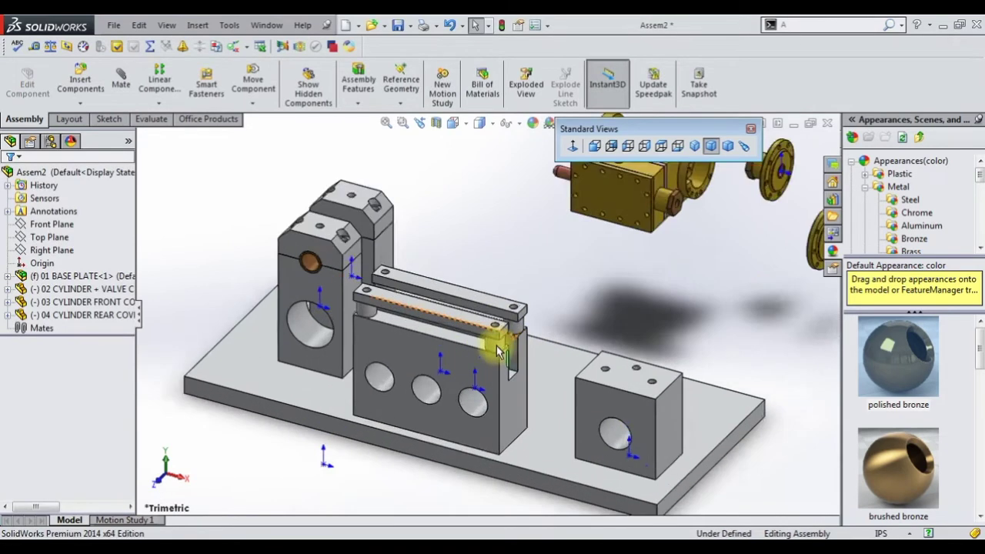
scroll(440, 383, "down", 3)
left_click(429, 377)
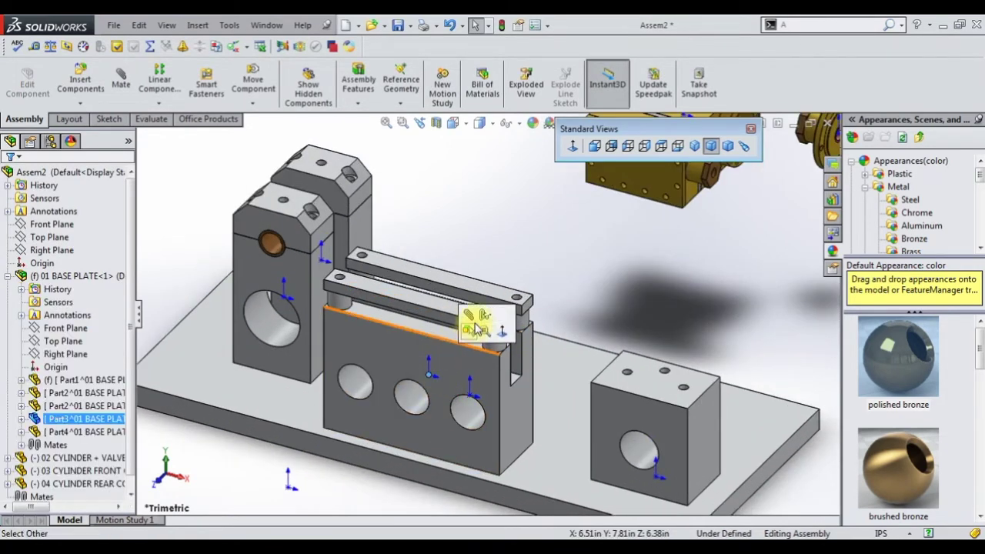
right_click_drag(475, 320, 370, 427)
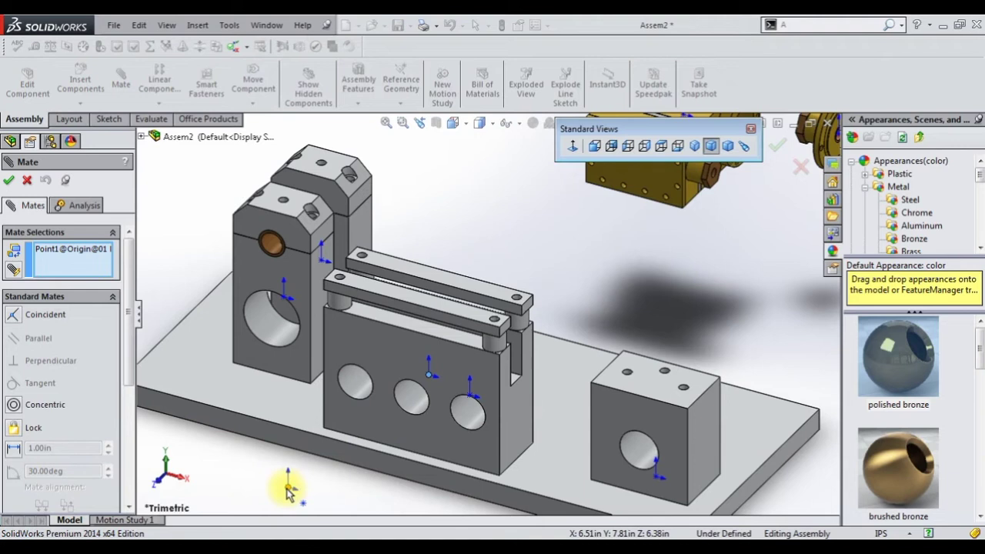
mouse_move(439, 336)
middle_mouse_down()
mouse_move(378, 410)
mouse_move(385, 419)
middle_mouse_up()
right_click(94, 279)
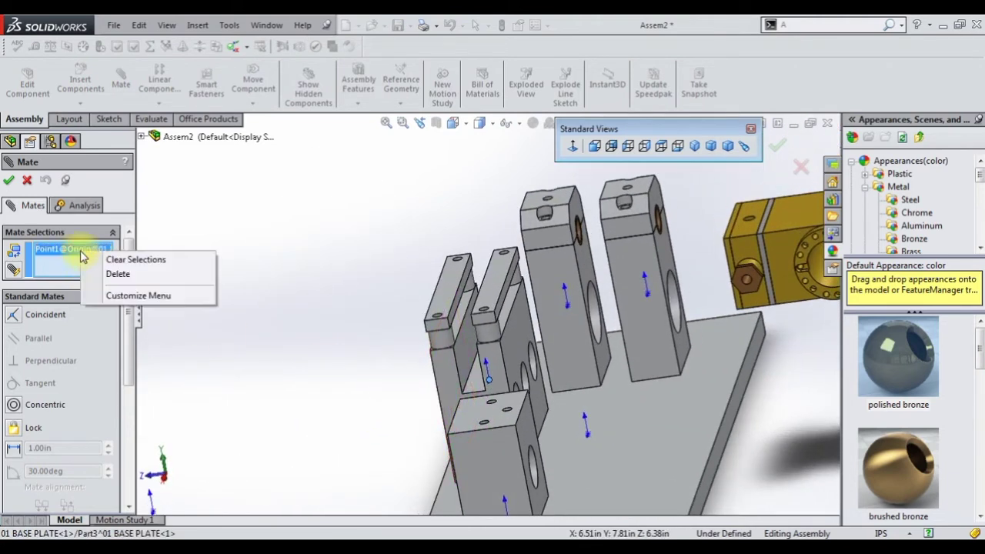
left_click(136, 257)
mouse_move(528, 422)
middle_mouse_down()
mouse_move(574, 419)
mouse_move(597, 330)
mouse_move(589, 457)
mouse_move(624, 389)
mouse_move(600, 323)
mouse_move(605, 374)
middle_mouse_up()
scroll(578, 396, "down", 5)
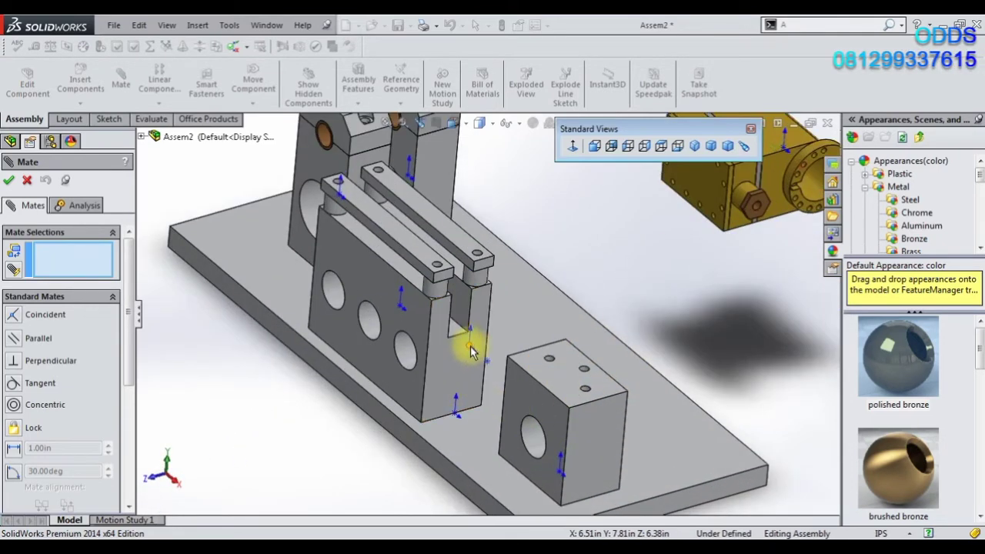
left_click(469, 346)
scroll(462, 281, "up", 5)
mouse_move(462, 281)
middle_mouse_down()
mouse_move(451, 417)
mouse_move(386, 431)
mouse_move(418, 377)
middle_mouse_up()
scroll(428, 392, "up", 3)
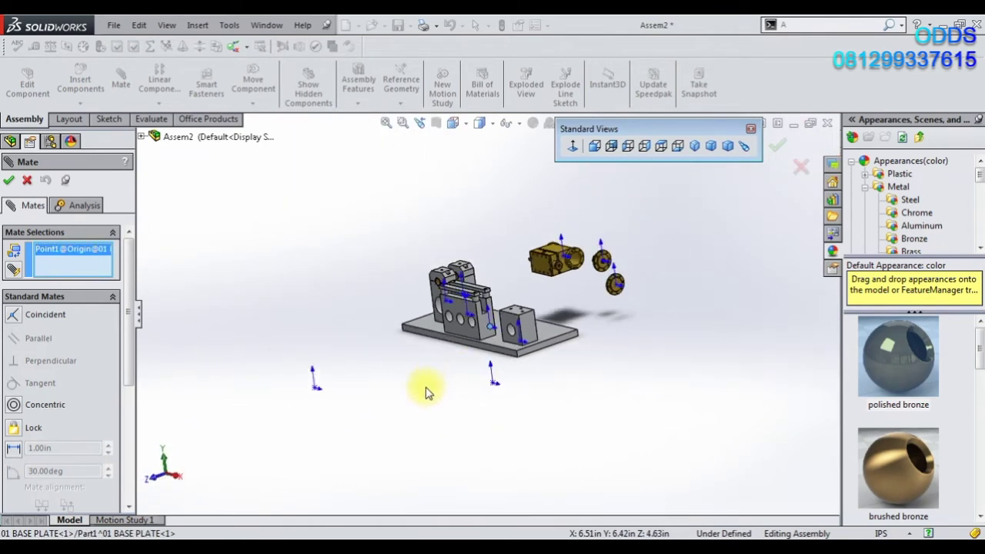
left_click(492, 386)
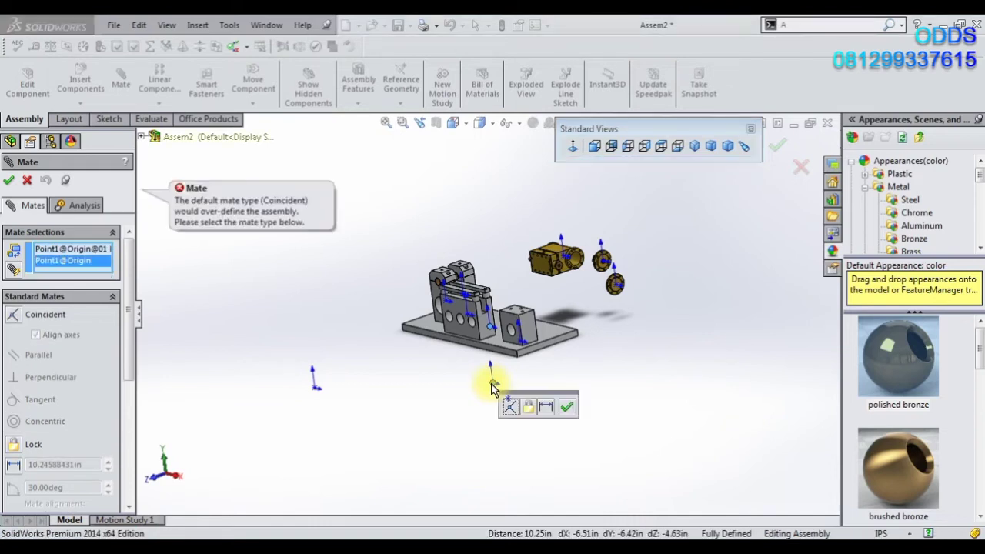
left_click(511, 408)
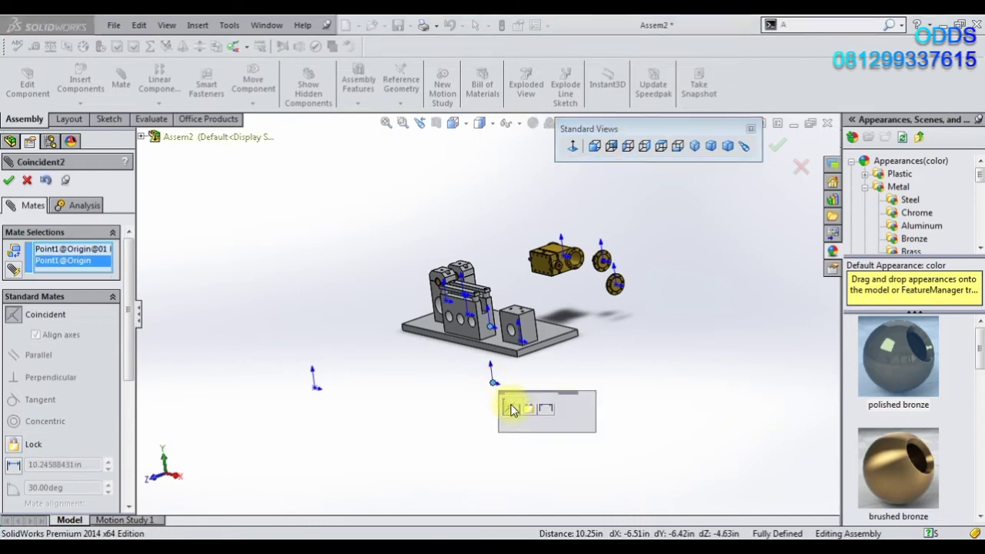
right_click(86, 261)
left_click(158, 282)
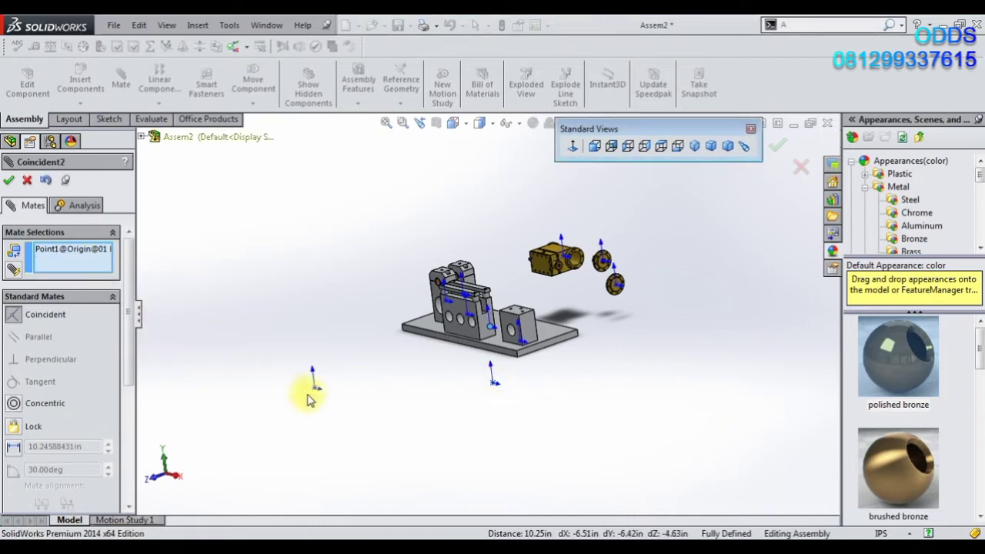
mouse_move(484, 389)
middle_mouse_down()
mouse_move(501, 362)
mouse_move(501, 408)
mouse_move(507, 366)
middle_mouse_up()
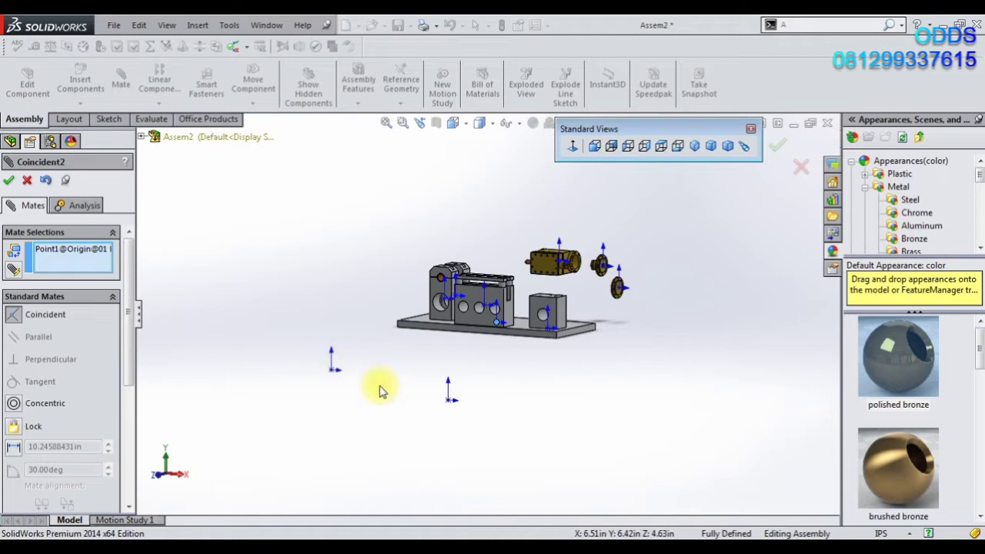
left_click(450, 406)
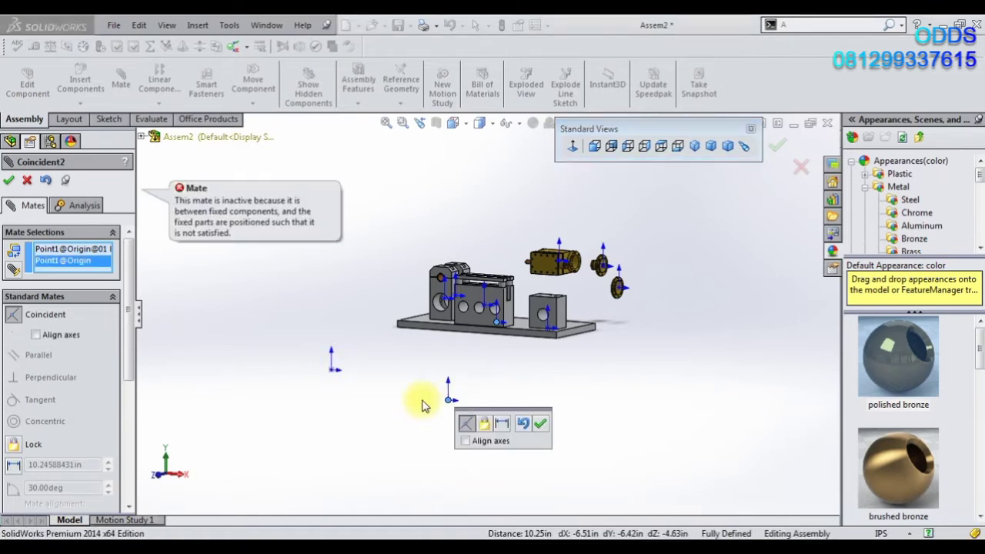
left_click(26, 181)
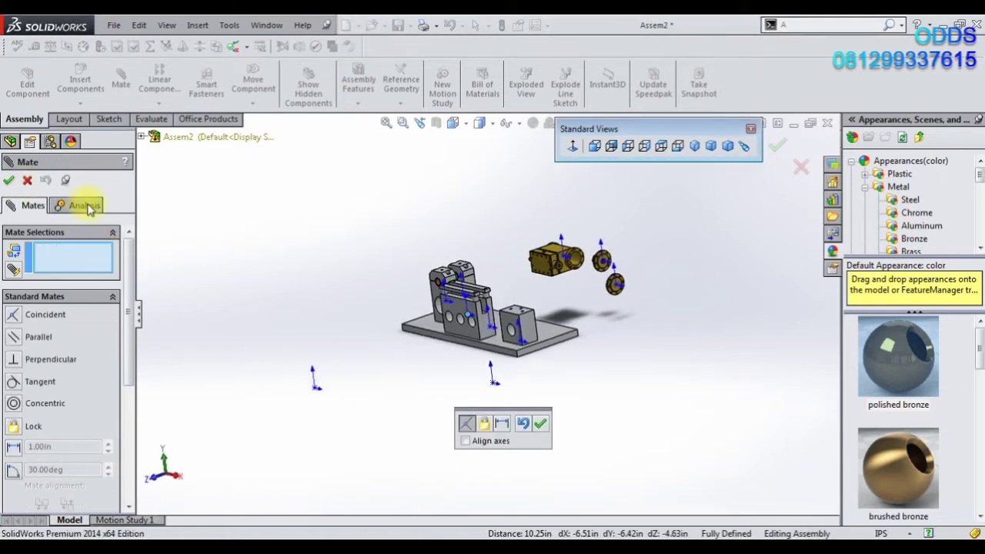
right_click(444, 338)
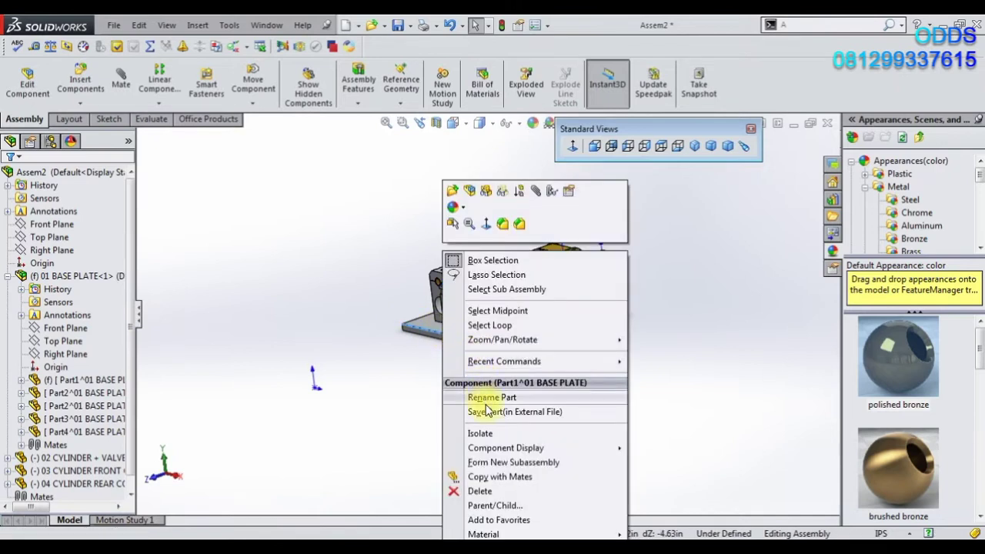
left_click(430, 365)
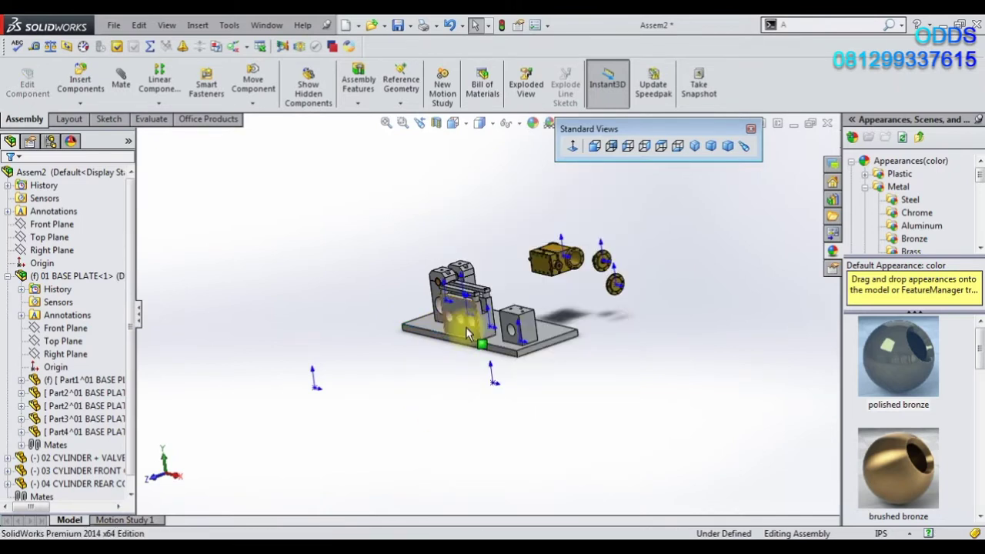
right_click(467, 333)
left_click(437, 367)
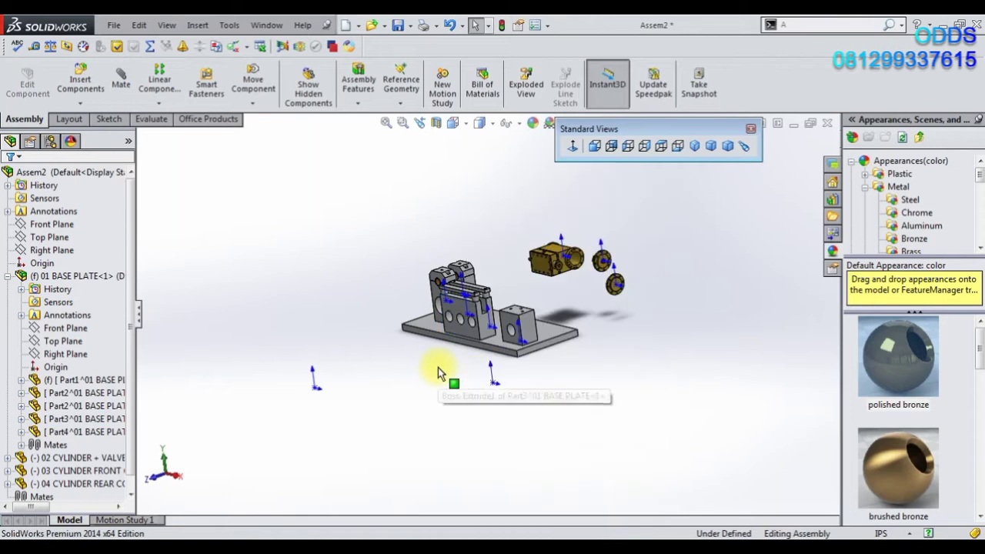
right_click(52, 281)
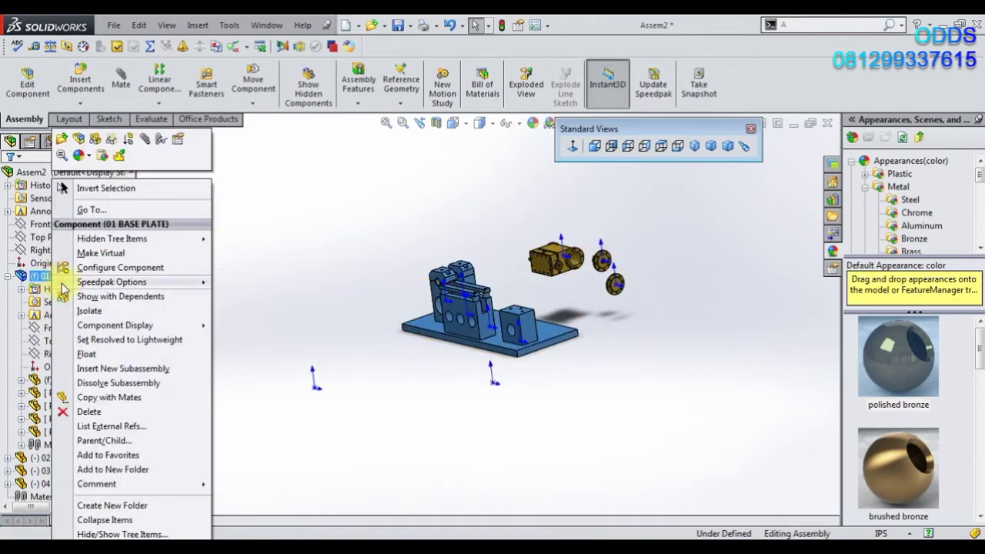
left_click(91, 357)
mouse_move(389, 359)
middle_mouse_down()
mouse_move(441, 373)
mouse_move(468, 325)
middle_mouse_up()
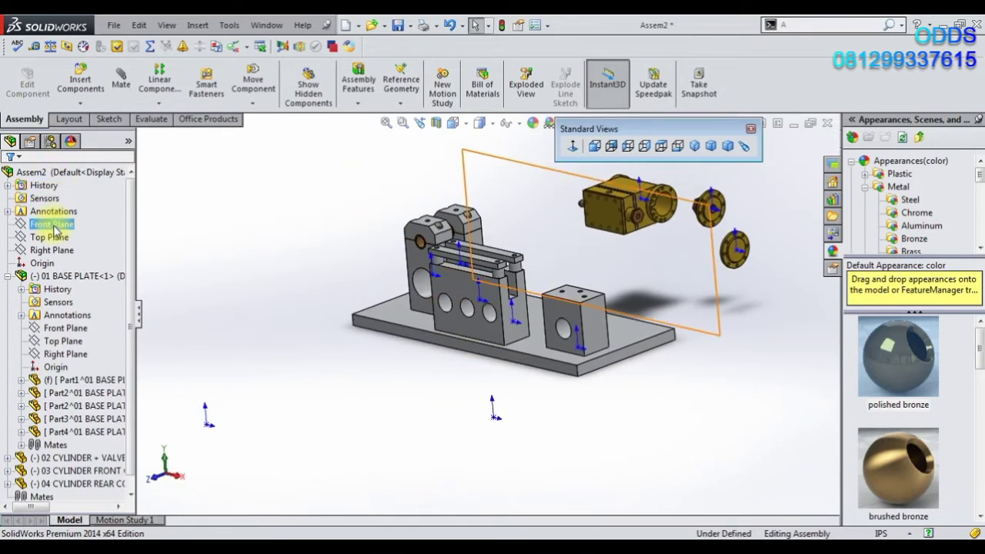
mouse_move(217, 226)
middle_mouse_down()
mouse_move(413, 235)
mouse_move(396, 274)
mouse_move(177, 246)
middle_mouse_up()
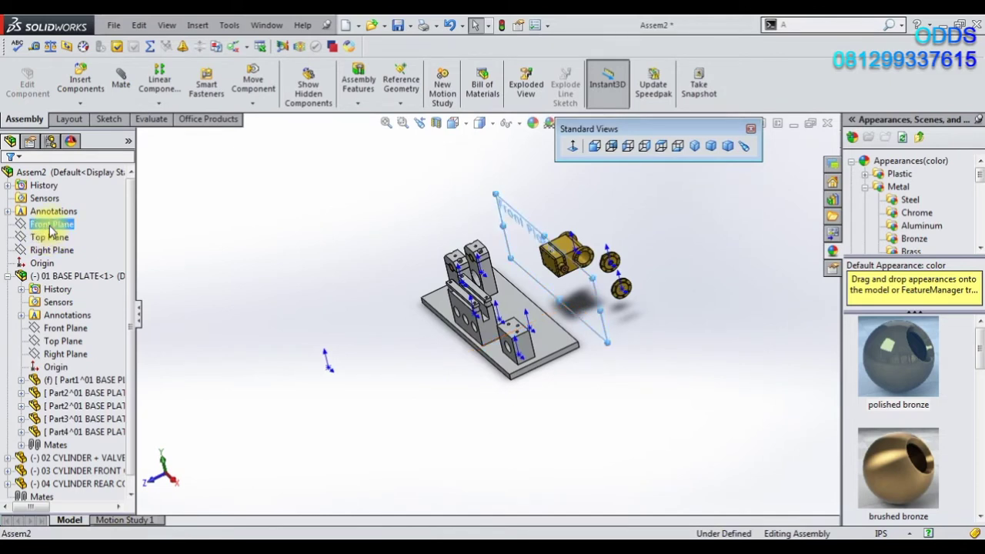
left_click(51, 227)
mouse_move(488, 260)
middle_mouse_down()
mouse_move(439, 288)
mouse_move(520, 204)
mouse_move(545, 231)
middle_mouse_up()
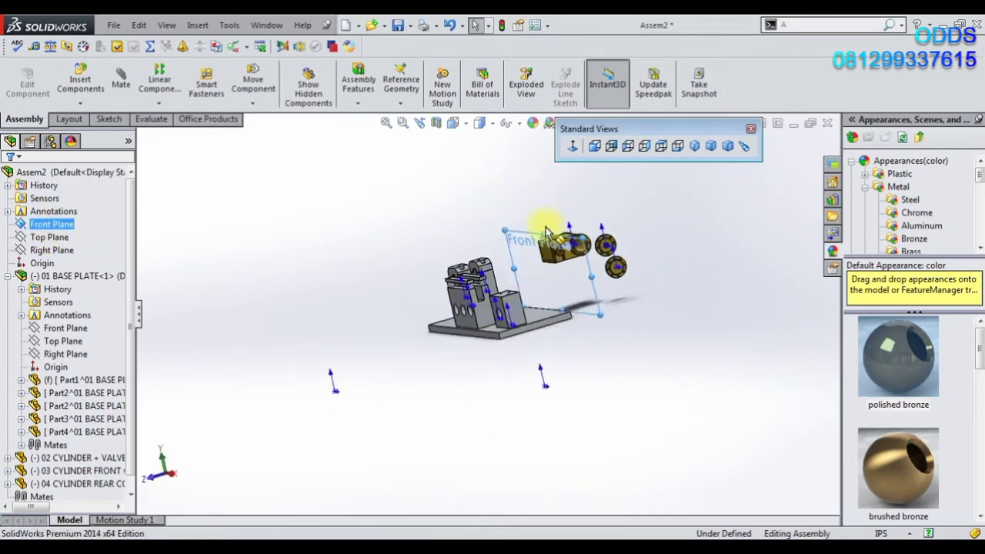
scroll(544, 230, "down", 4)
scroll(470, 292, "up", 3)
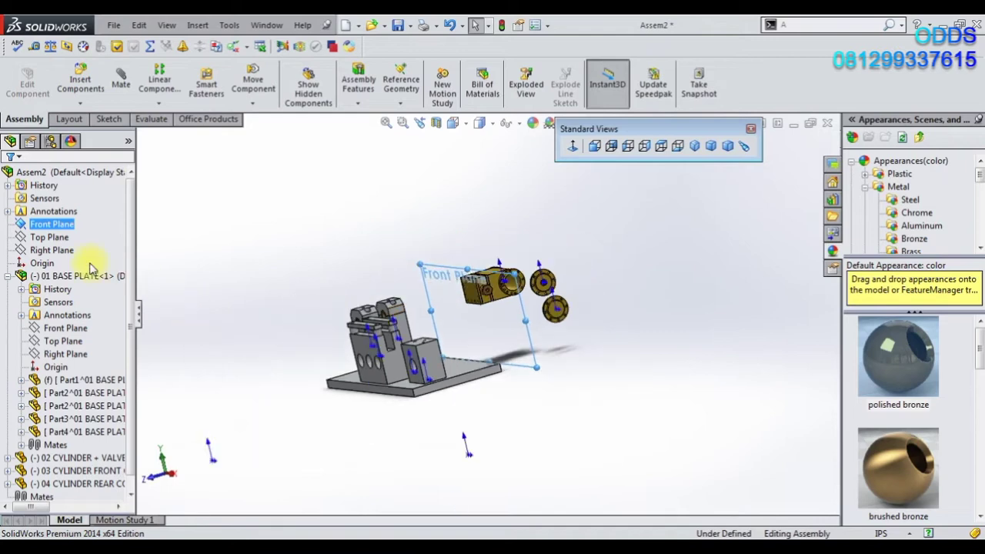
left_click(50, 237)
scroll(436, 418, "down", 3)
mouse_move(436, 418)
middle_mouse_down()
mouse_move(402, 423)
mouse_move(457, 405)
middle_mouse_up()
scroll(454, 394, "up", 3)
scroll(462, 391, "down", 3)
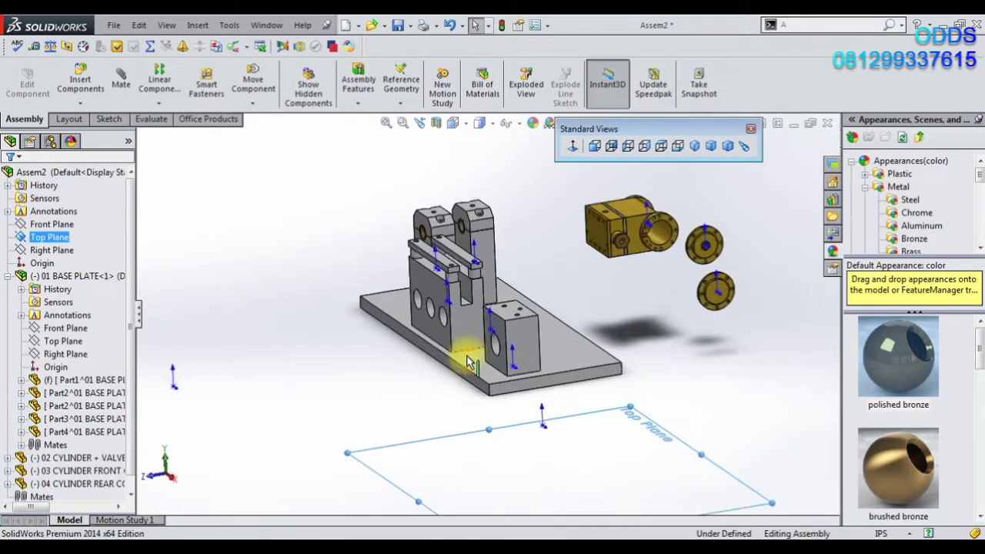
scroll(513, 431, "down", 2)
Mate the base plate's origin coincident with the assembly origin.
left_click(559, 432)
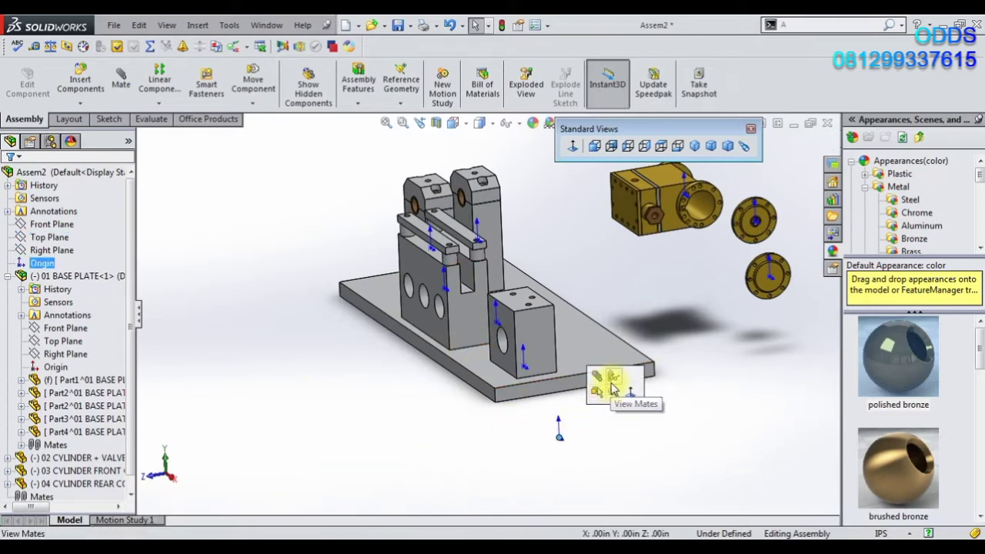
left_click(600, 378)
scroll(501, 265, "down", 3)
scroll(507, 277, "down", 3)
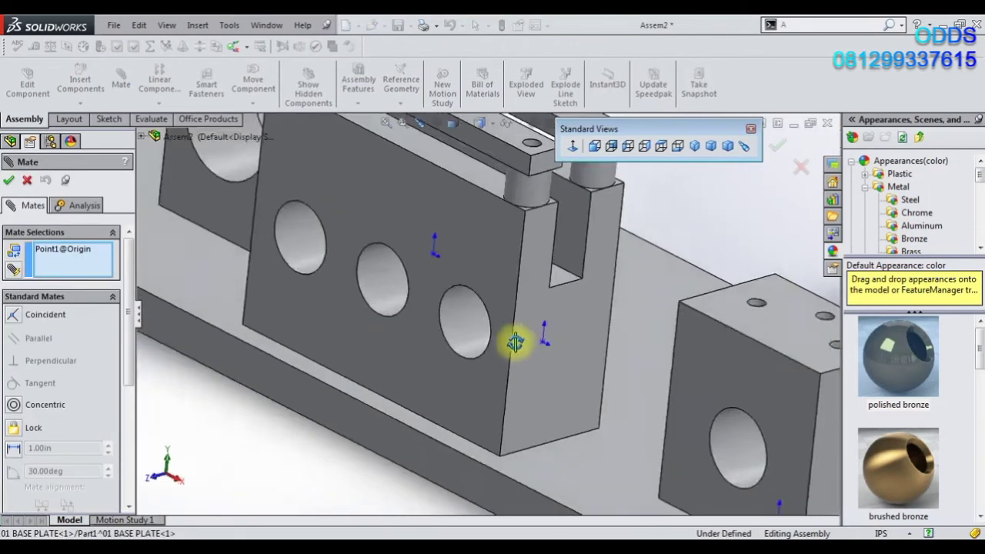
scroll(492, 338, "down", 4)
mouse_move(477, 395)
middle_mouse_down()
mouse_move(476, 407)
mouse_move(476, 385)
middle_mouse_up()
scroll(474, 409, "up", 2)
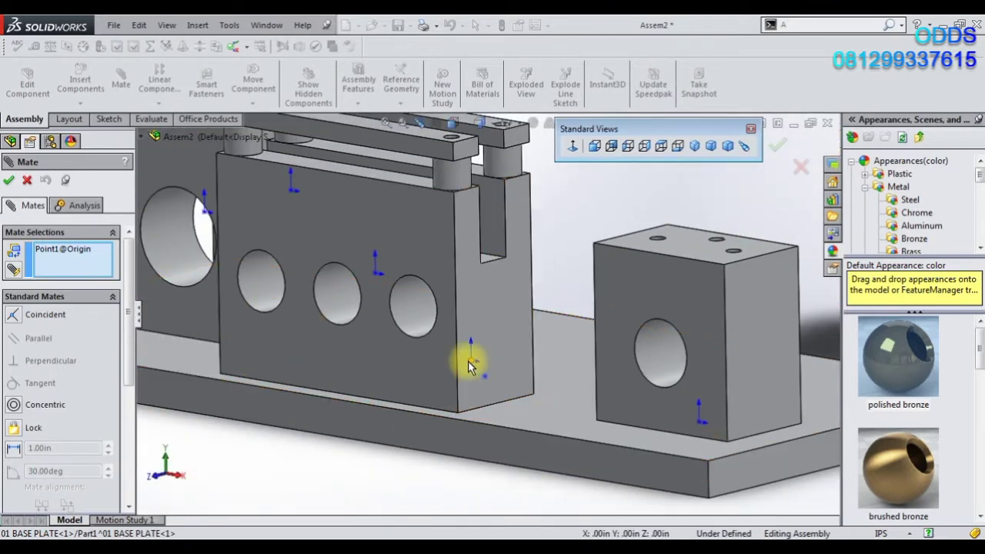
left_click(471, 366)
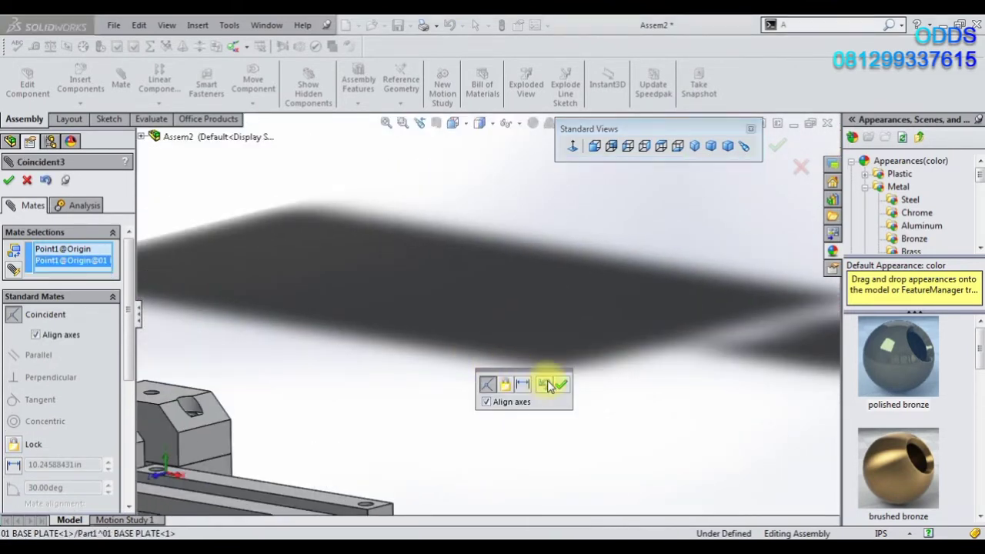
left_click(560, 386)
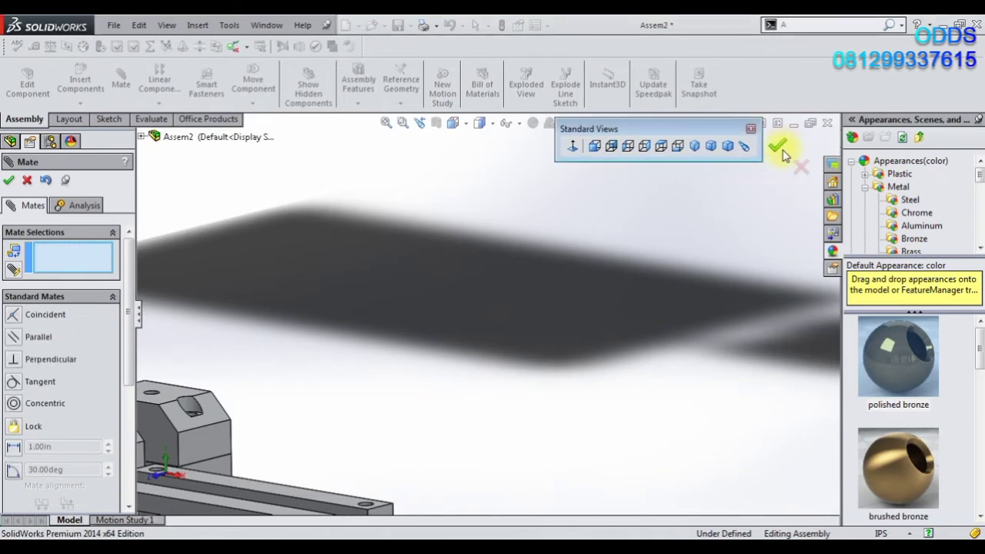
Close the mate and confirm the base plate can no longer be dragged.
left_click(778, 147)
scroll(518, 341, "up", 2)
scroll(516, 369, "up", 2)
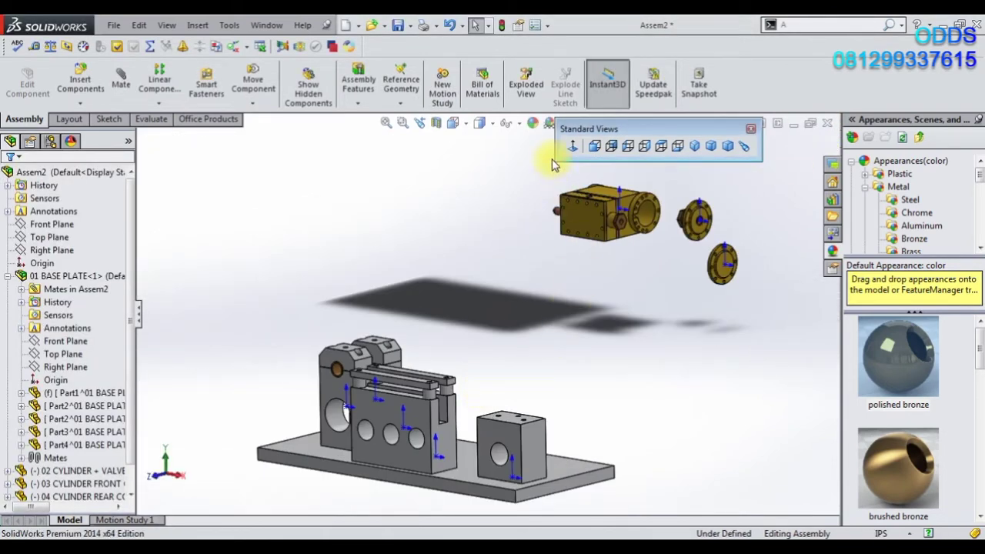
left_click_drag(468, 468, 504, 402)
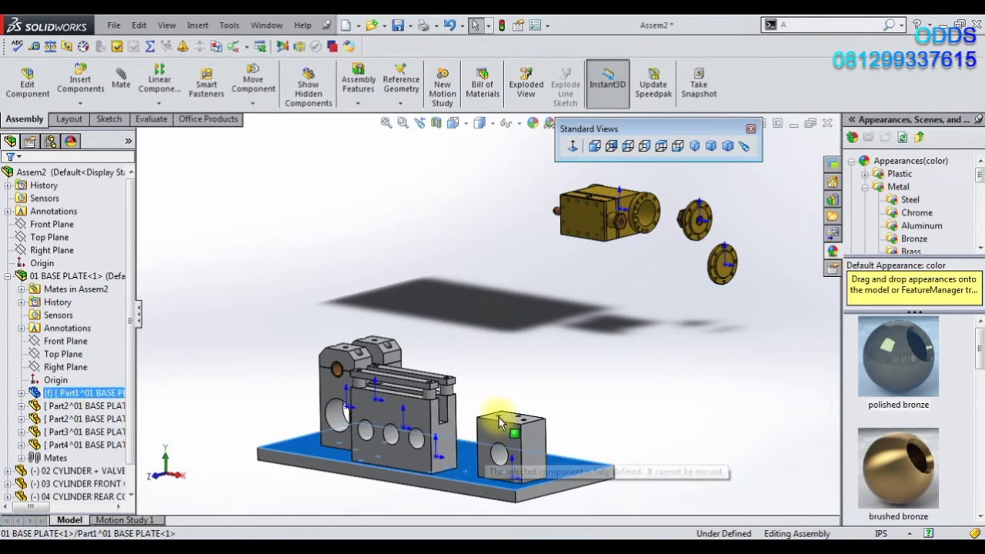
scroll(564, 280, "down", 2)
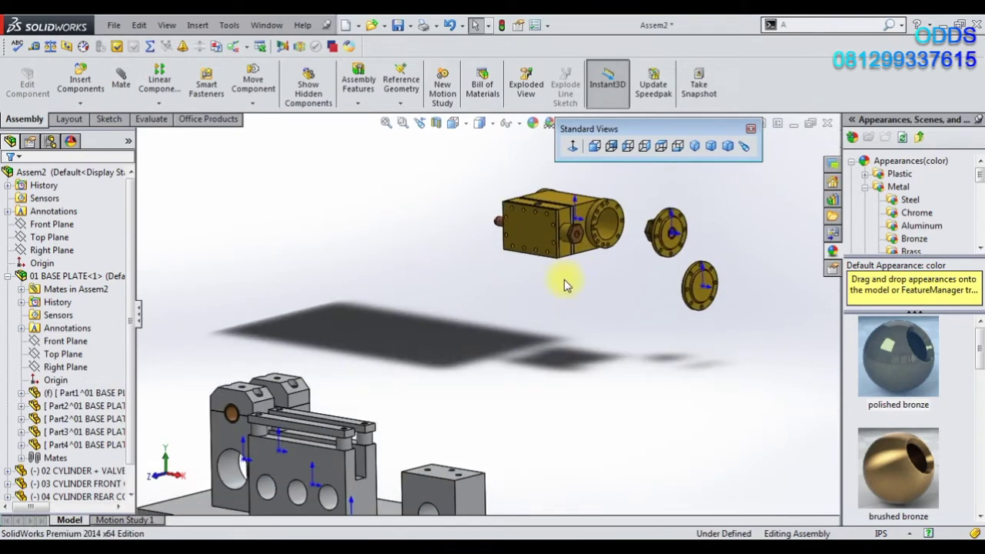
Orbit the model to a higher, top-down angle and open the item visibility options.
left_click(551, 125)
left_click(585, 151)
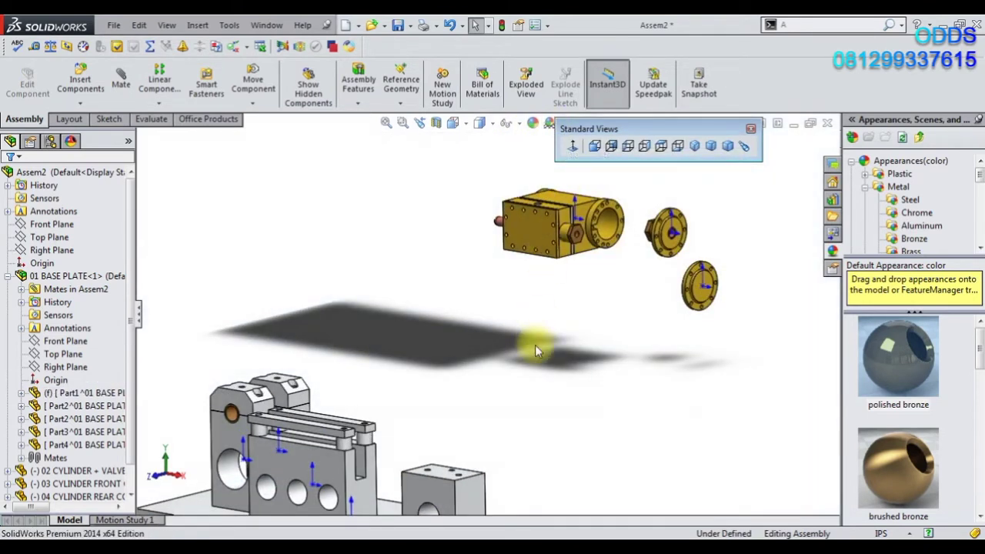
scroll(534, 344, "up", 2)
scroll(451, 407, "down", 3)
middle_click_drag(410, 419, 472, 185)
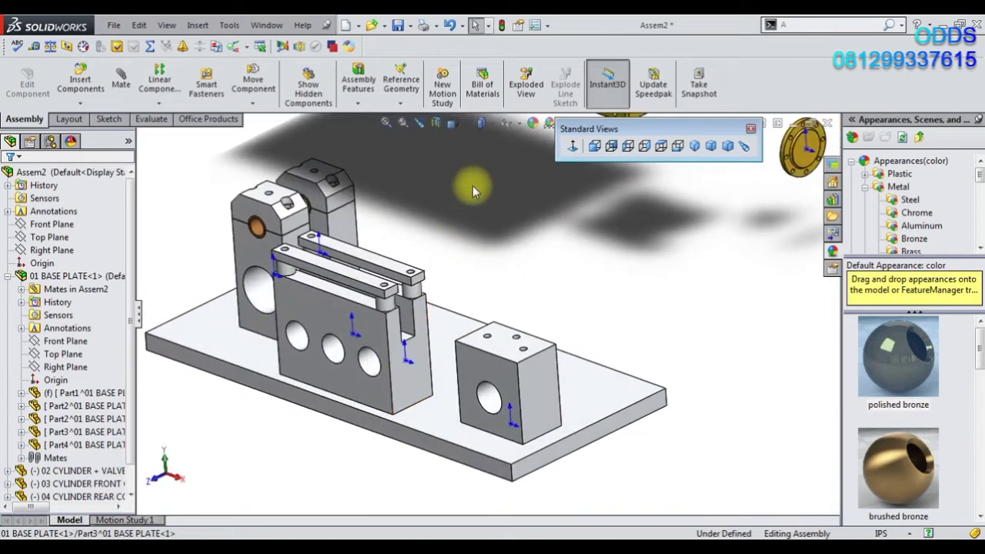
left_click(507, 126)
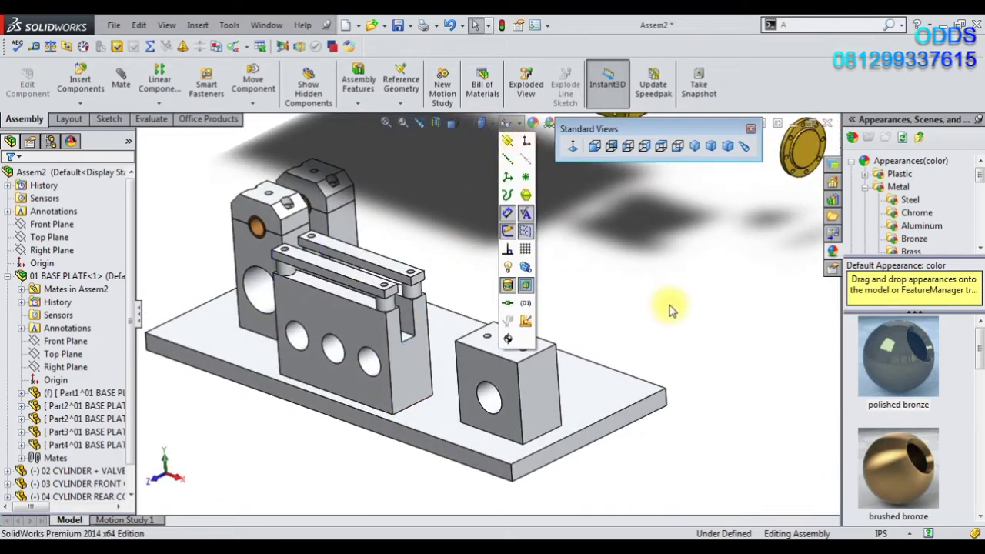
scroll(670, 309, "up", 2)
scroll(634, 306, "up", 1)
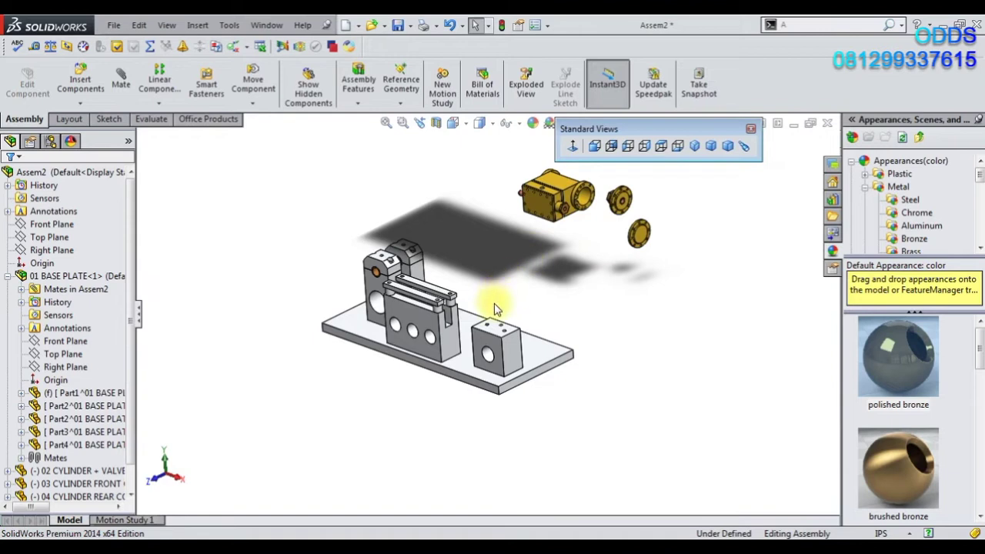
Seat the cylinder's underside coincident on the front support block's top face.
scroll(531, 277, "down", 1)
scroll(536, 273, "down", 1)
scroll(551, 247, "down", 1)
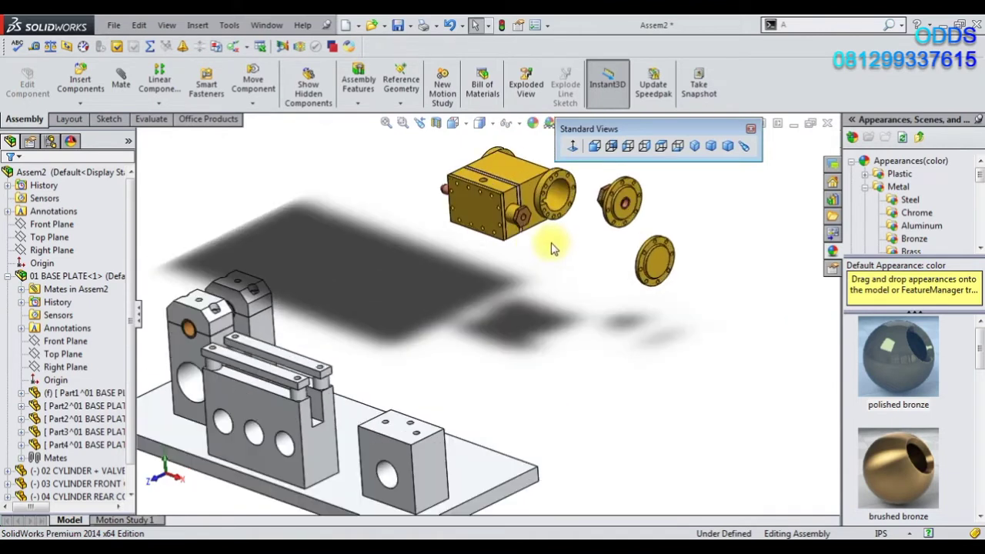
scroll(508, 265, "up", 1)
scroll(475, 304, "up", 1)
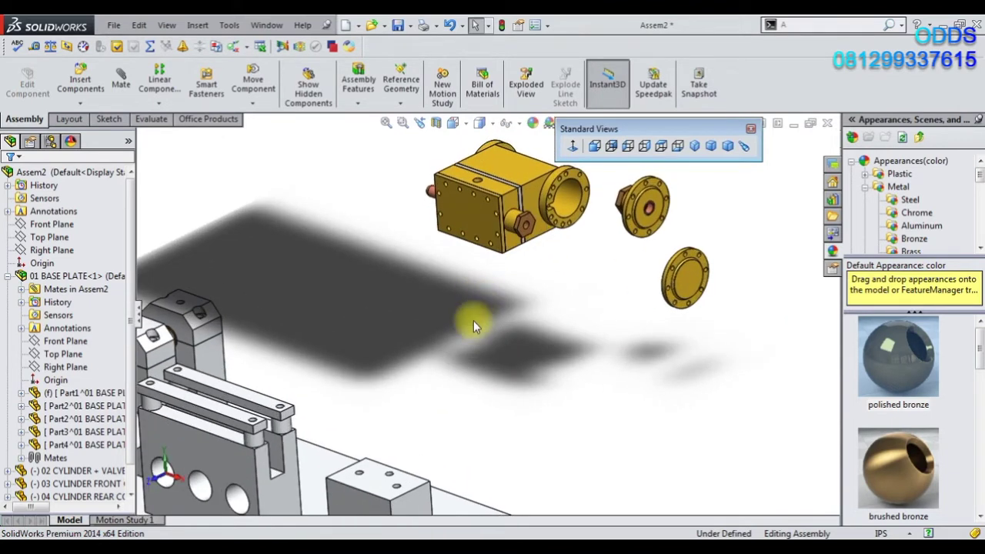
scroll(475, 346, "up", 1)
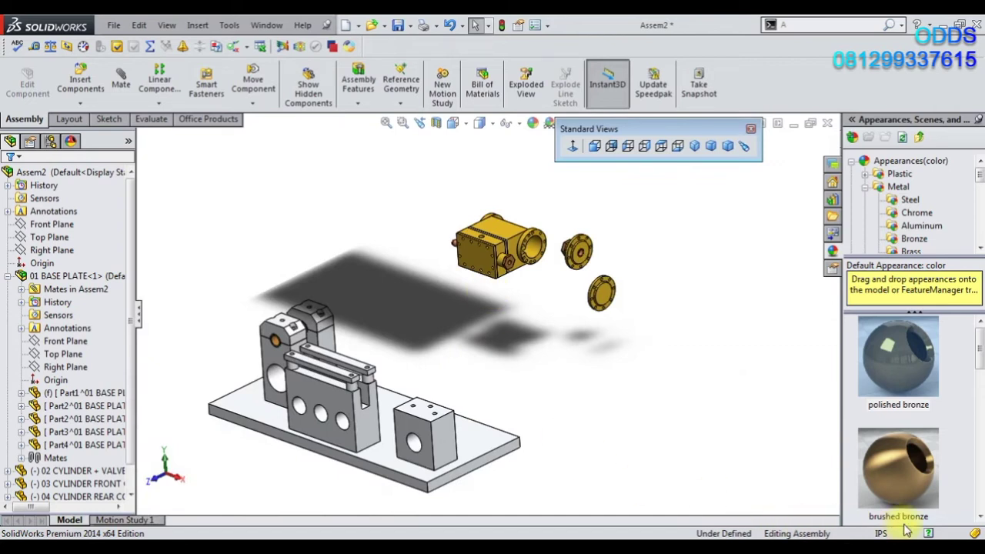
left_click_drag(906, 529, 561, 271)
left_click(485, 258)
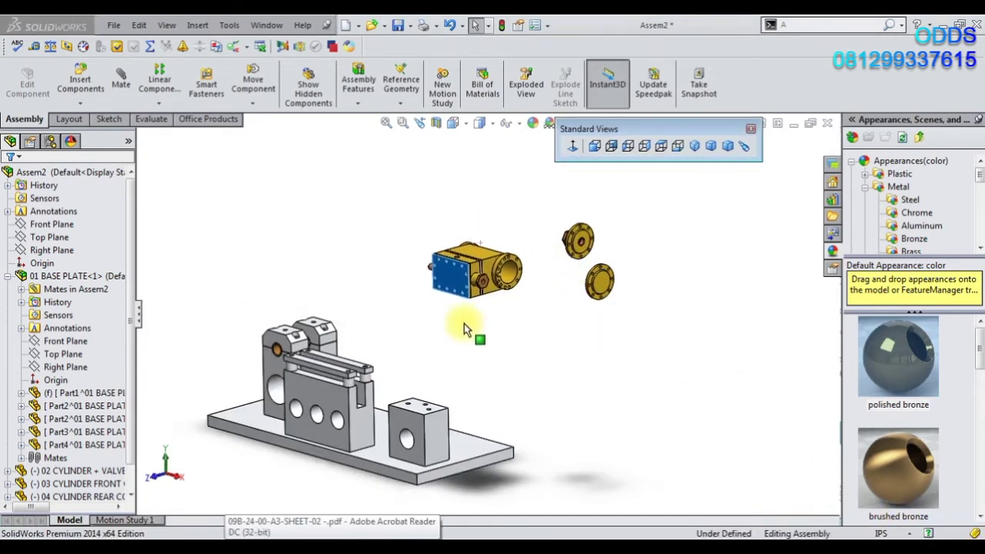
middle_click_drag(464, 327, 403, 203)
left_click(403, 203)
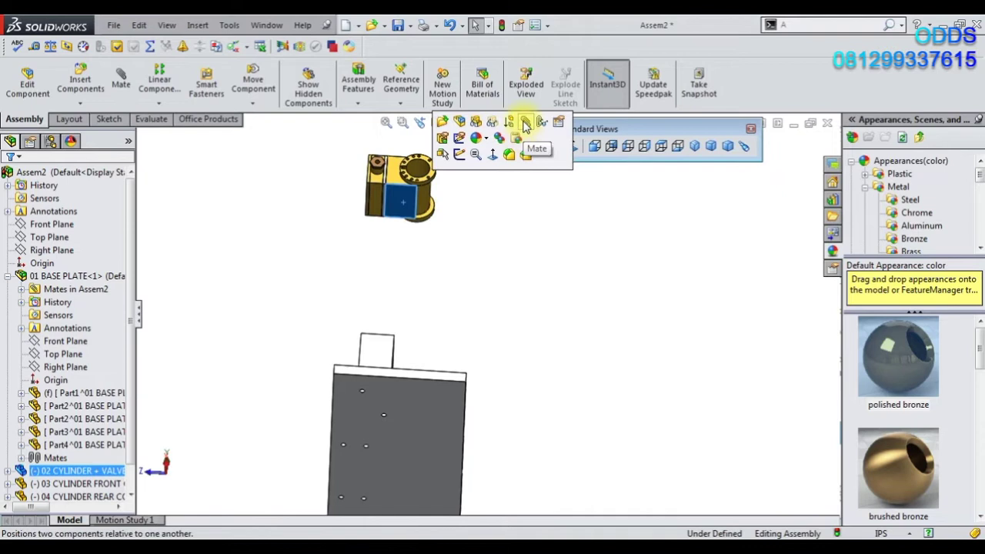
left_click(507, 151)
middle_click_drag(392, 363, 427, 394)
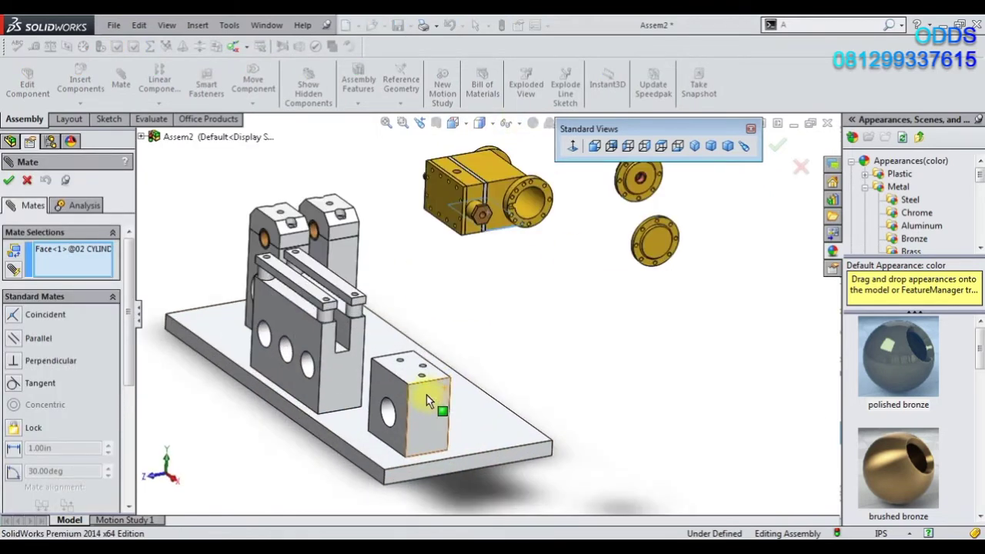
left_click(407, 370)
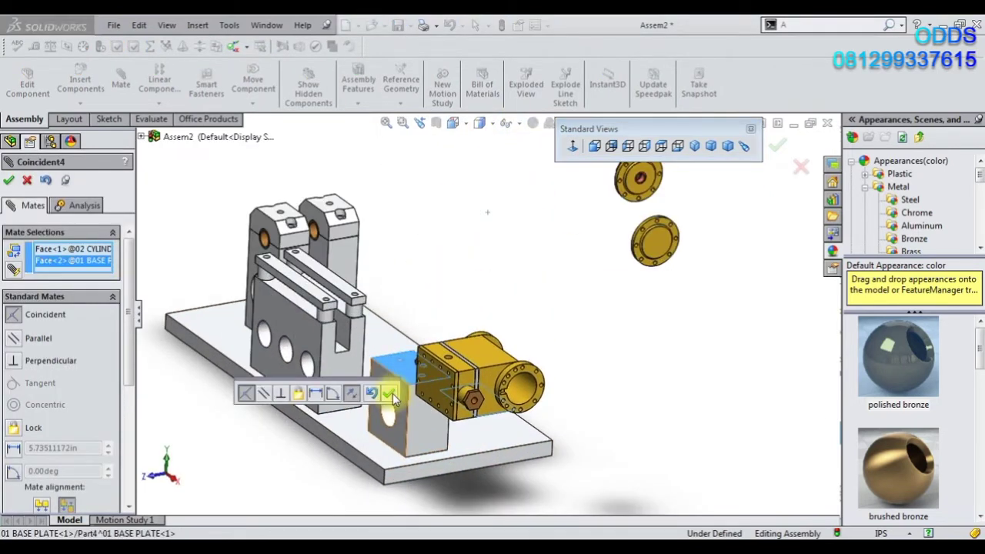
left_click(389, 392)
Slide the cylinder along the block and make the block's side face coincident with a flat cylinder face.
left_click_drag(493, 377, 431, 366)
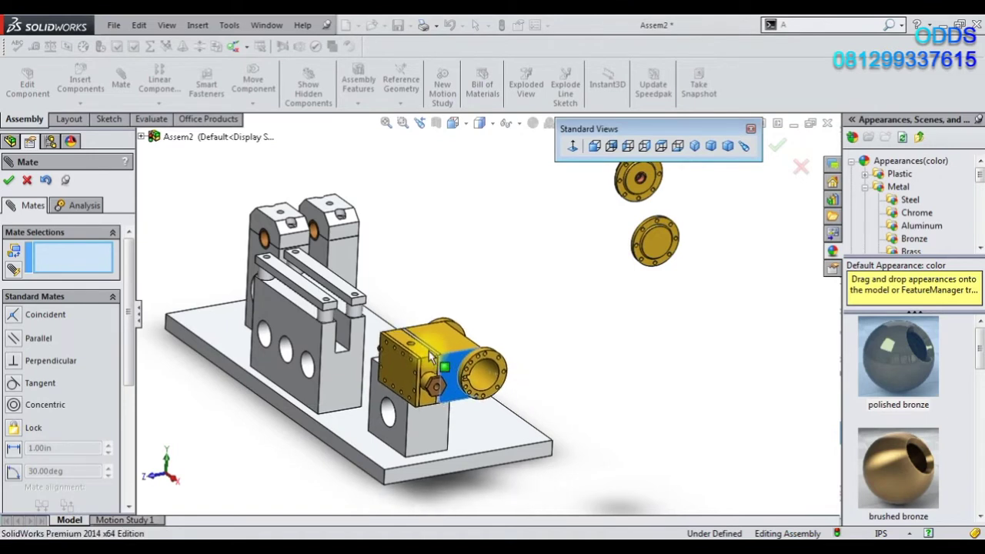
scroll(444, 362, "down", 5)
mouse_move(444, 358)
middle_mouse_down()
mouse_move(437, 380)
mouse_move(576, 413)
middle_mouse_up()
scroll(437, 380, "down", 3)
left_click(431, 395)
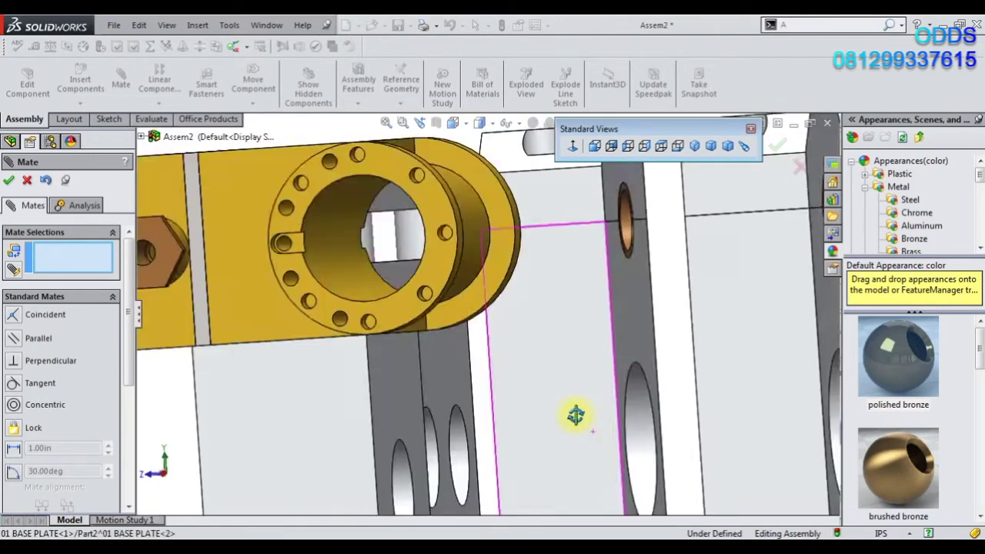
scroll(550, 413, "up", 5)
mouse_move(450, 457)
middle_mouse_down()
mouse_move(360, 374)
mouse_move(349, 344)
middle_mouse_up()
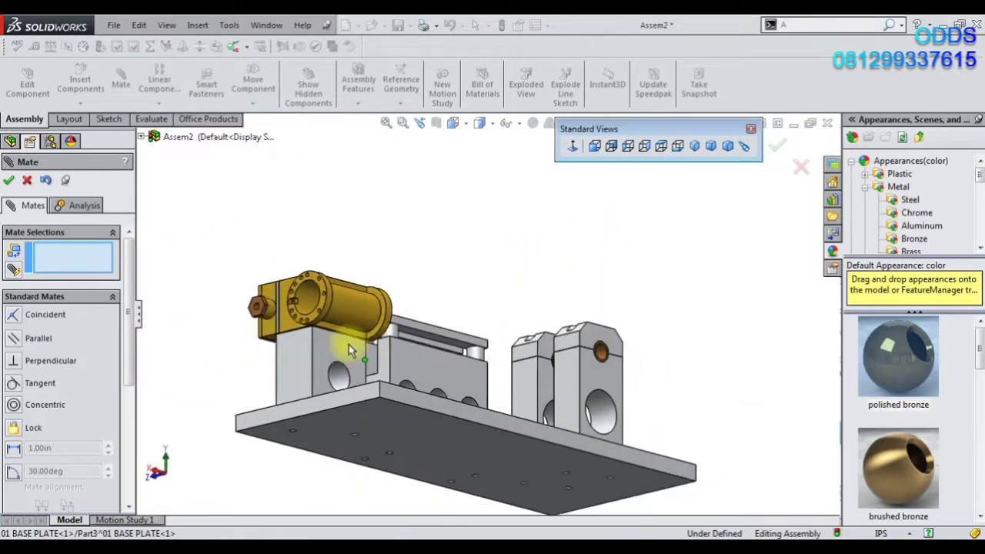
scroll(372, 323, "down", 5)
scroll(398, 258, "down", 3)
left_click(402, 245)
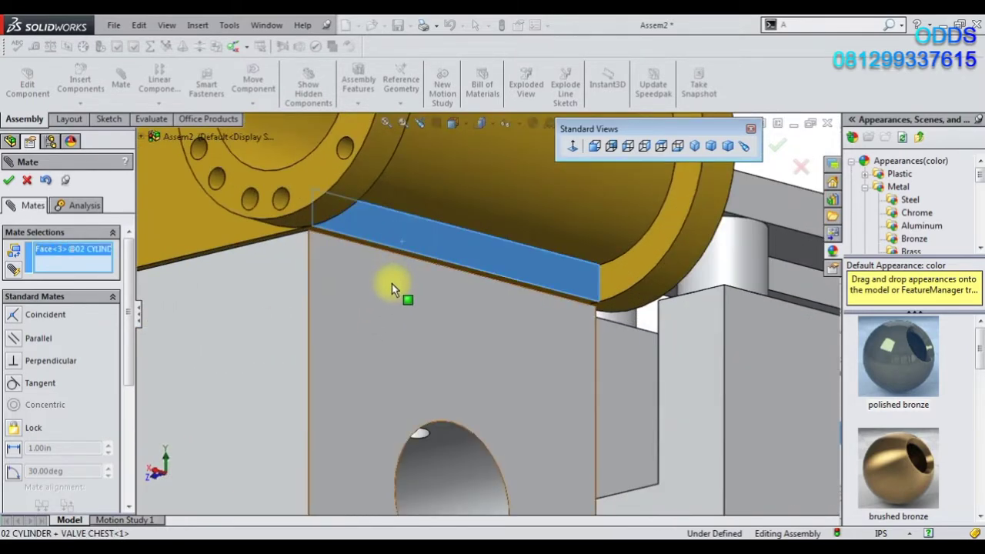
left_click(391, 283)
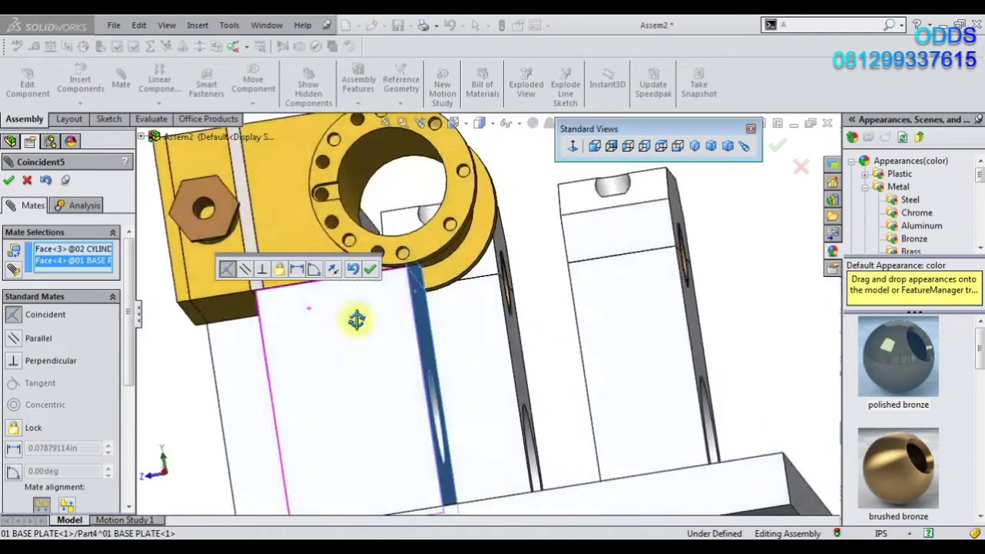
Inspect the plate's side face and accept the coincident mate.
middle_click_drag(315, 303, 312, 312)
scroll(291, 312, "down", 2)
scroll(350, 325, "down", 2)
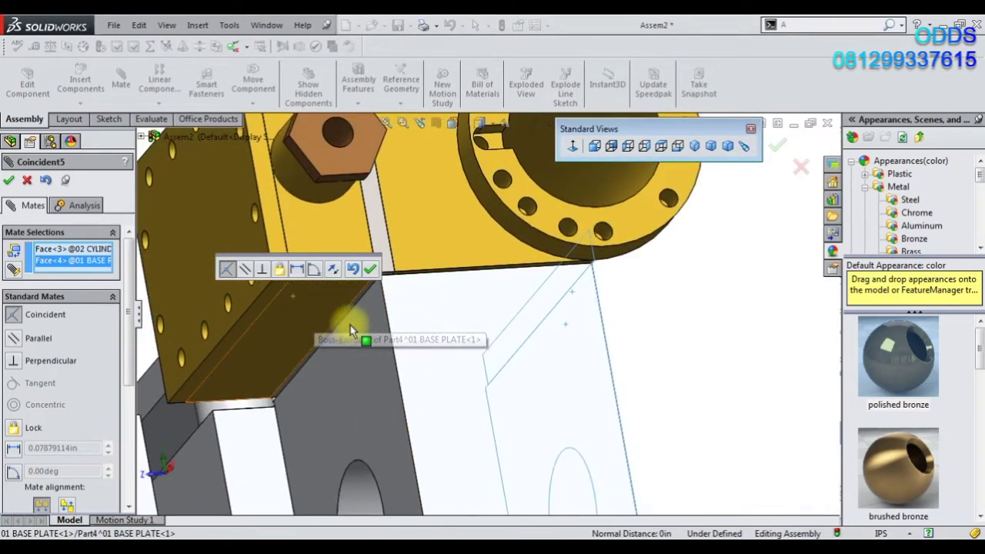
scroll(406, 297, "down", 3)
scroll(560, 303, "down", 1)
scroll(585, 304, "up", 3)
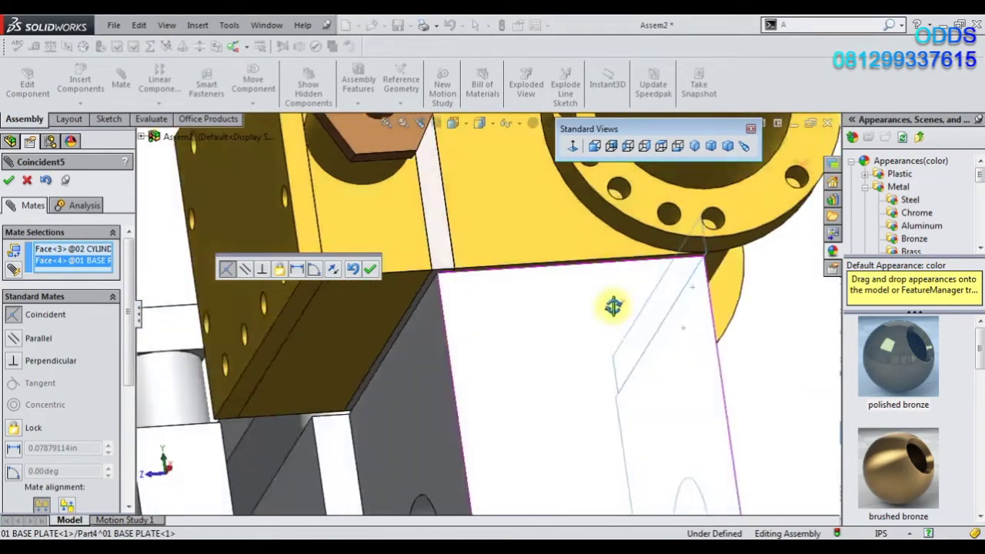
middle_click_drag(611, 304, 577, 314)
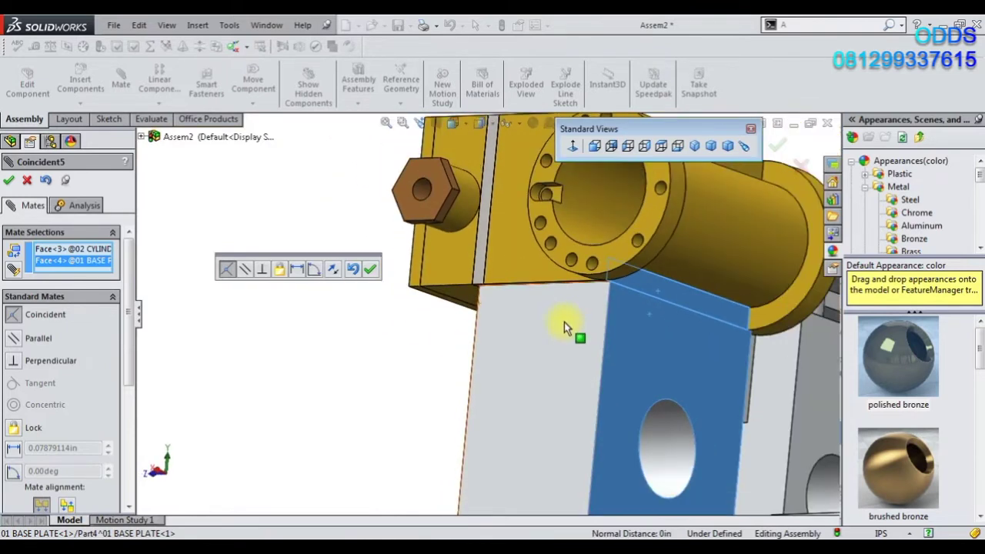
left_click(370, 269)
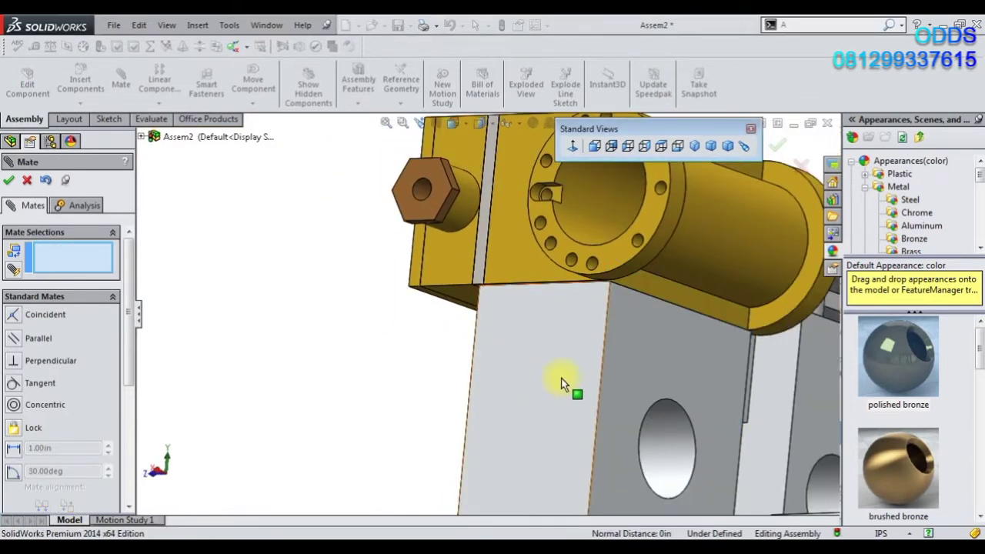
scroll(554, 346, "up", 3)
mouse_move(540, 326)
middle_mouse_down()
mouse_move(533, 378)
mouse_move(536, 344)
mouse_move(600, 359)
mouse_move(582, 352)
mouse_move(578, 378)
mouse_move(567, 380)
mouse_move(601, 370)
middle_mouse_up()
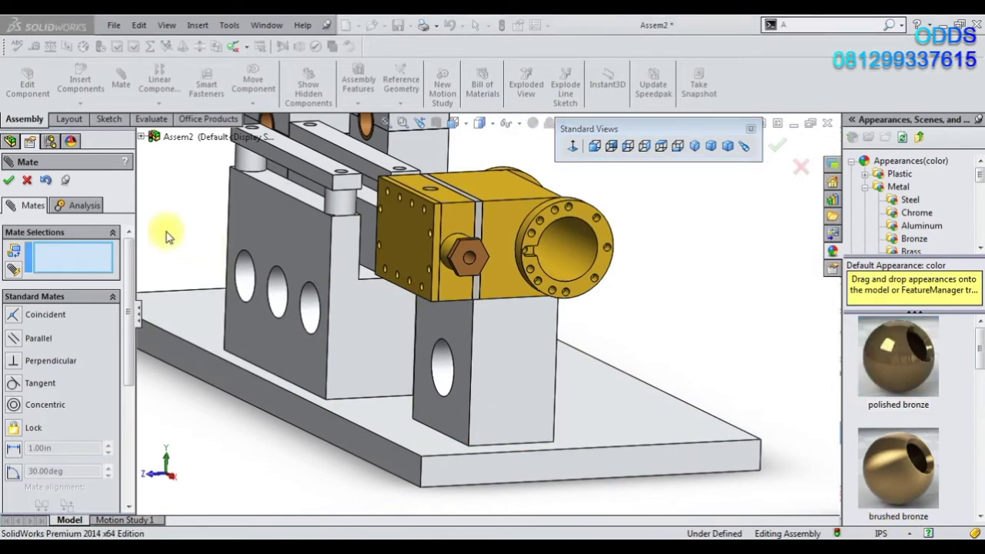
Delete the Coincident5 and Coincident4 mates from the Mates folder.
left_click(27, 180)
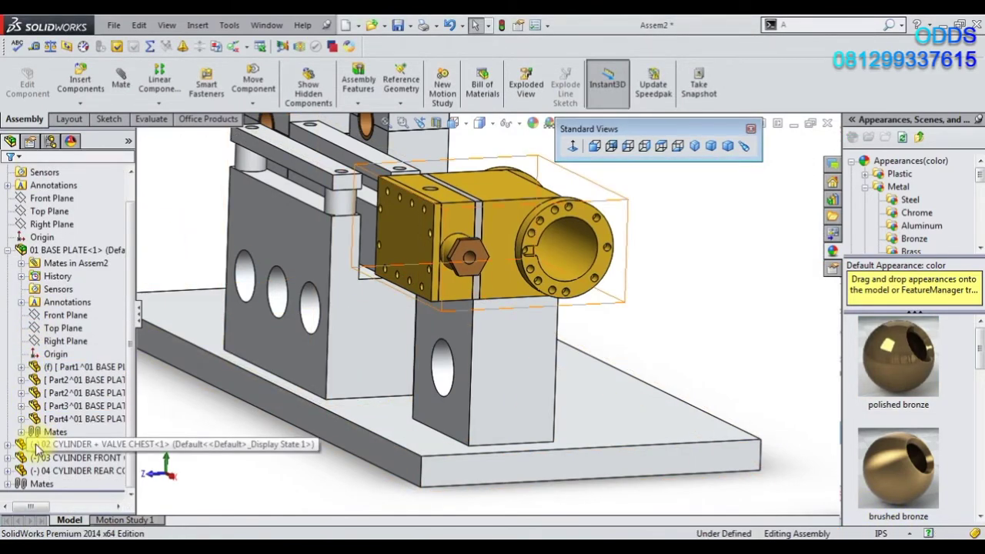
left_click(19, 482)
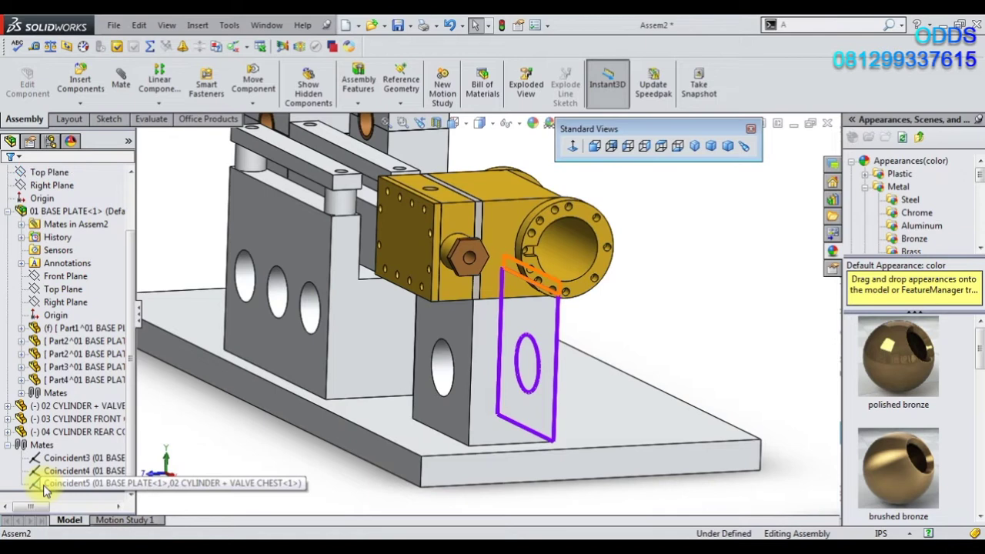
right_click(45, 490)
right_click(34, 476)
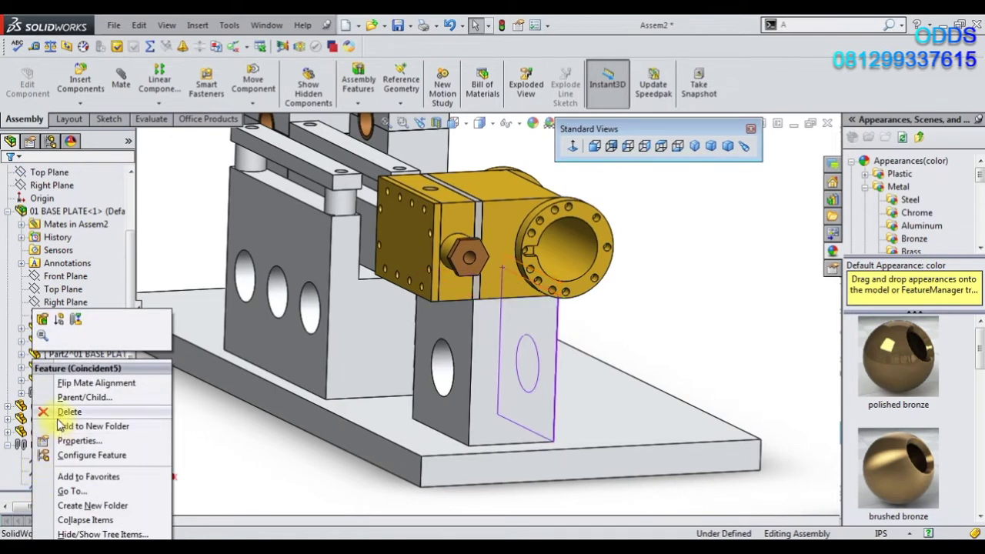
left_click(62, 412)
left_click(70, 484)
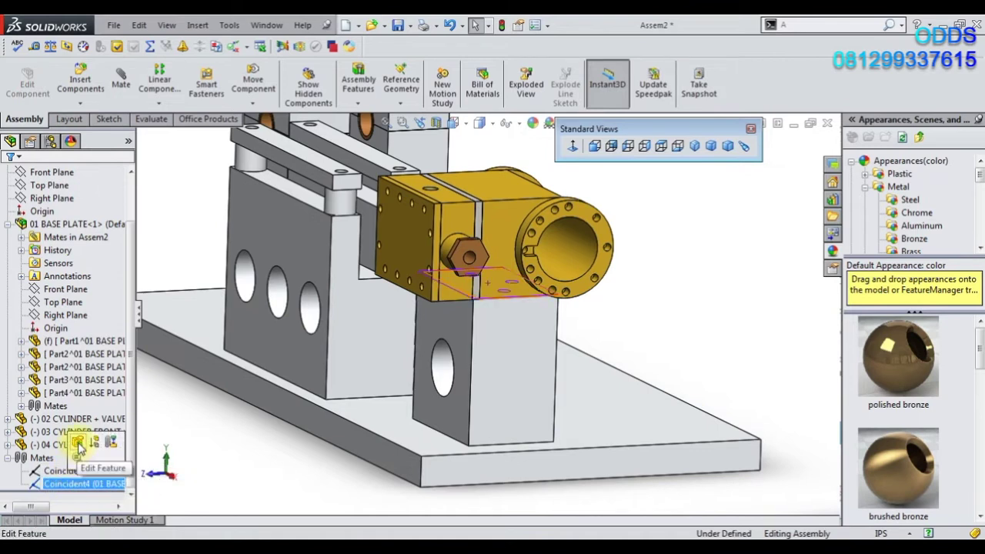
right_click(79, 484)
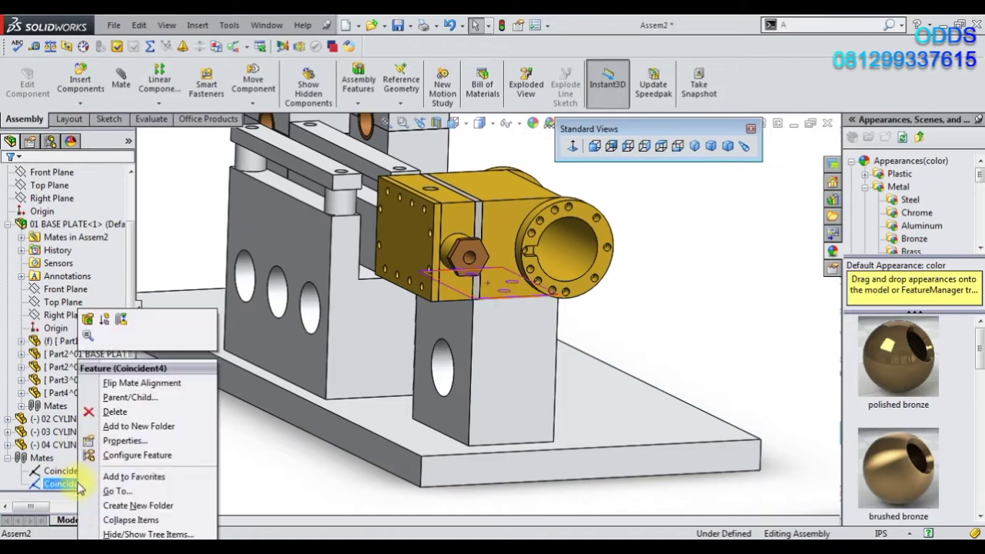
left_click(111, 413)
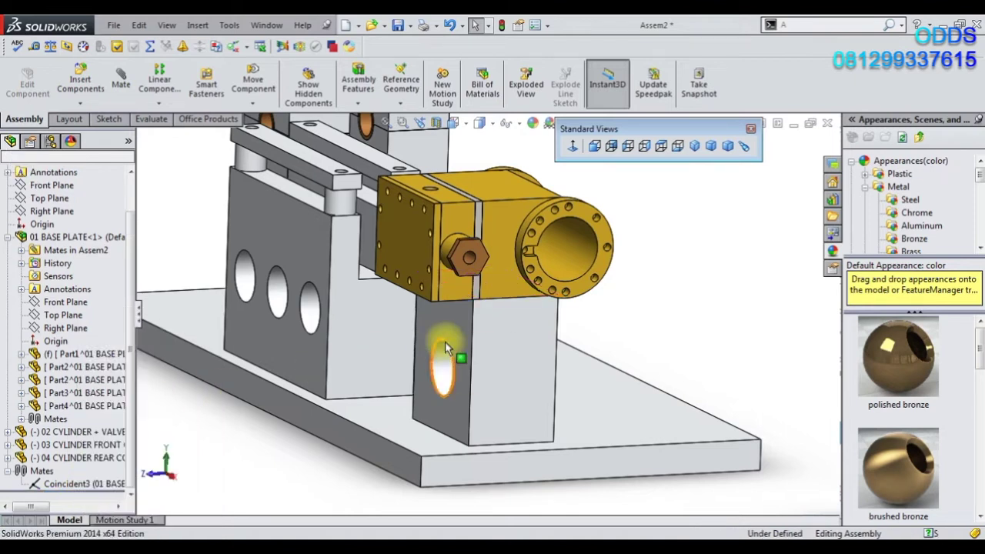
Drag the cylinder away from the base plate and orbit to view it from another angle.
scroll(508, 294, "up", 3)
left_click_drag(508, 292, 540, 262)
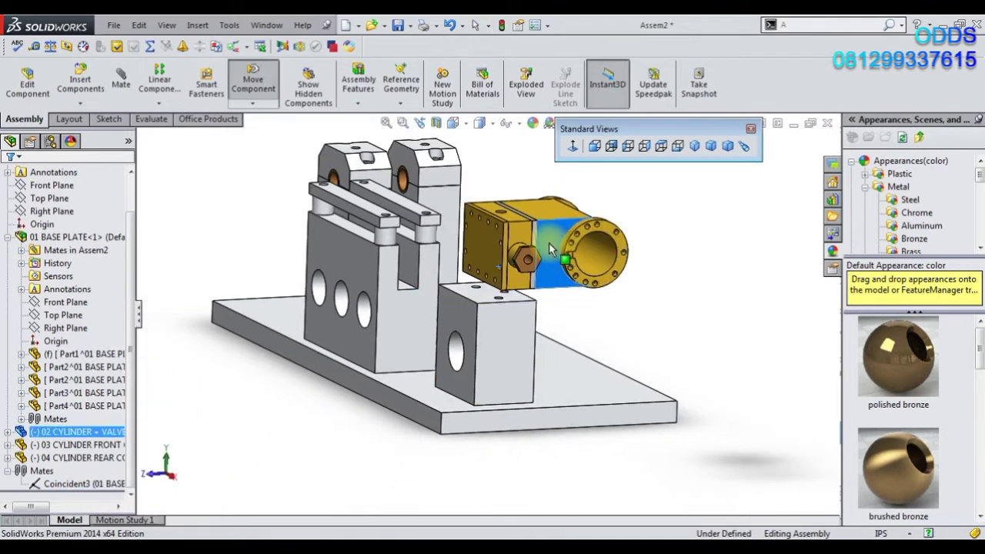
scroll(523, 263, "down", 2)
middle_click_drag(459, 284, 531, 250)
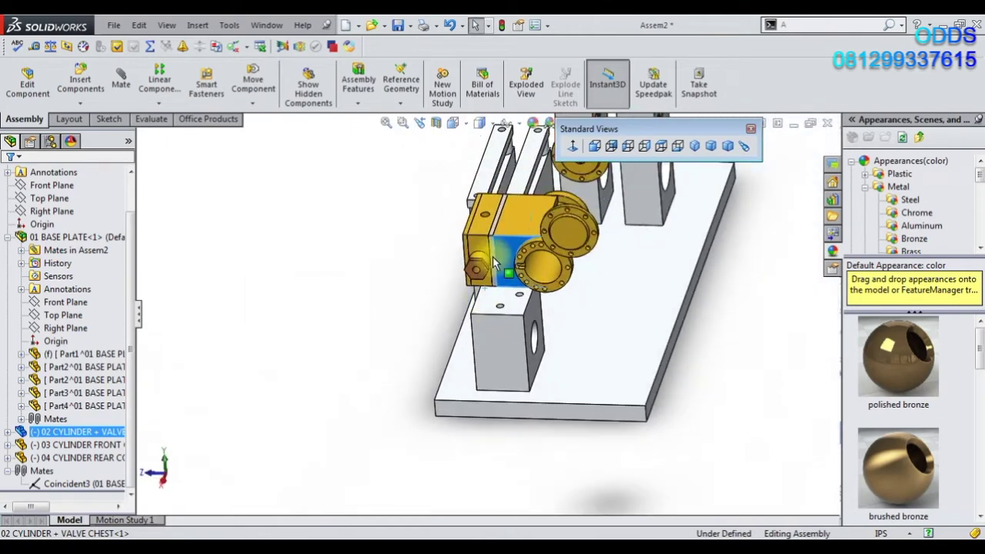
scroll(625, 280, "down", 5)
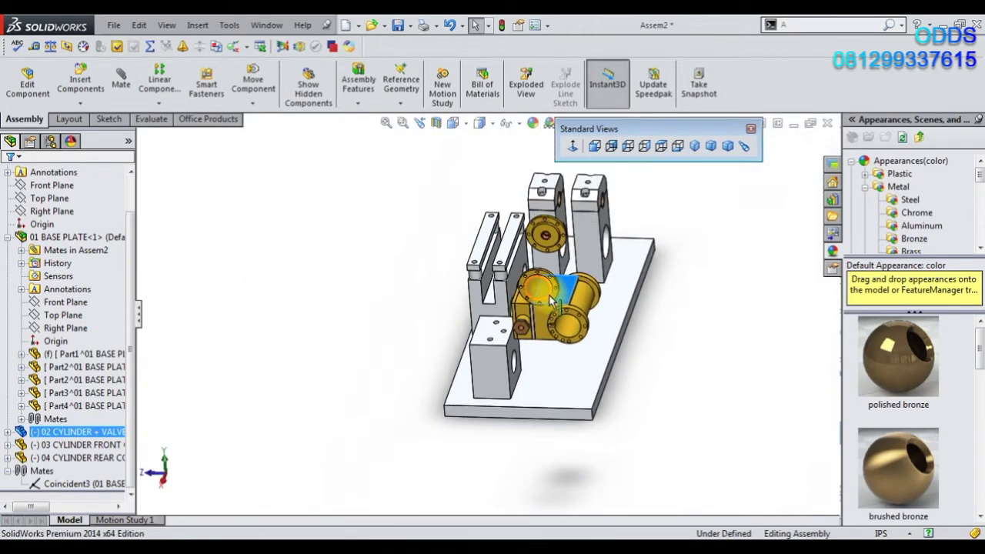
mouse_move(624, 280)
middle_mouse_down()
mouse_move(573, 272)
mouse_move(566, 323)
mouse_move(582, 342)
middle_mouse_up()
scroll(573, 272, "up", 5)
scroll(573, 272, "down", 3)
scroll(566, 323, "up", 4)
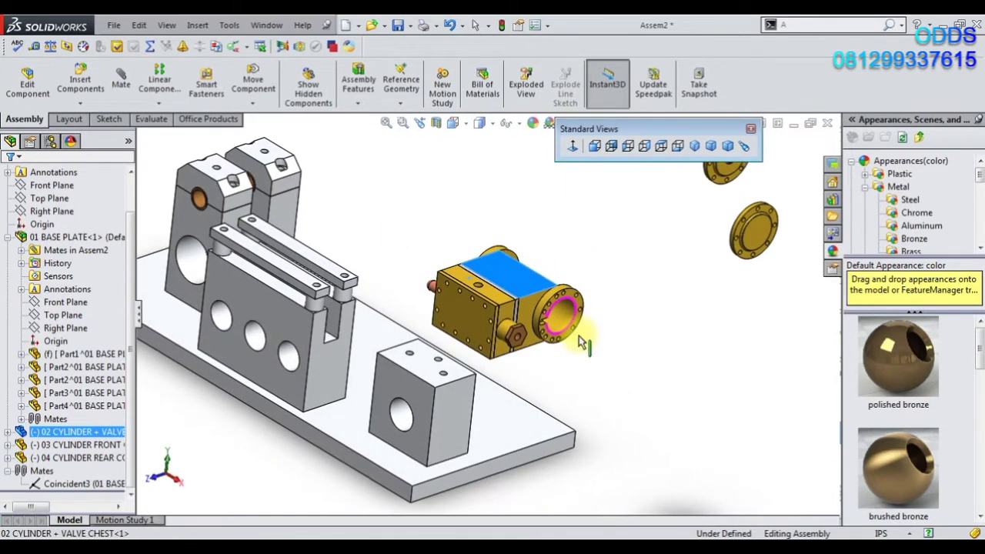
scroll(586, 308, "down", 3)
scroll(547, 326, "up", 4)
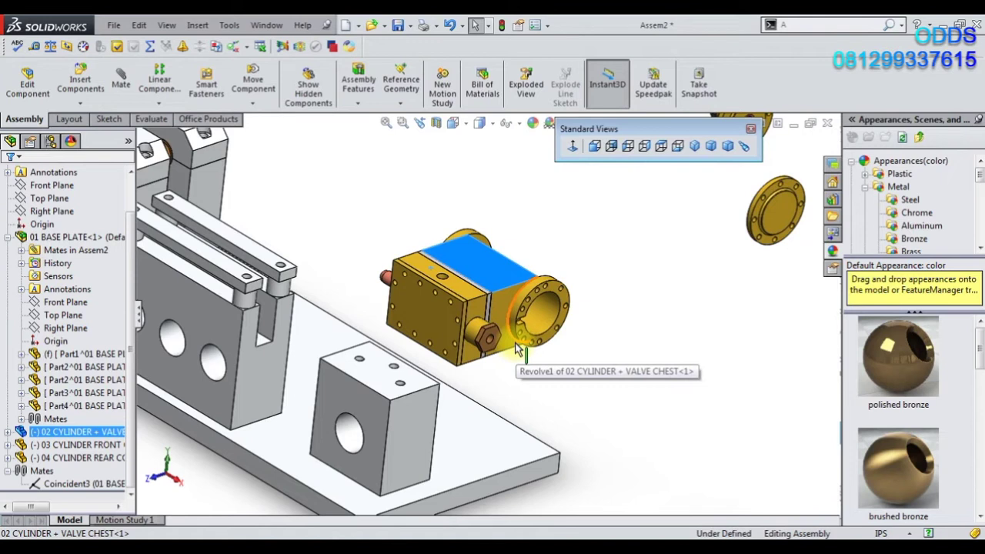
Start a new mate from the cylinder's bottom face.
middle_click_drag(517, 348, 489, 361)
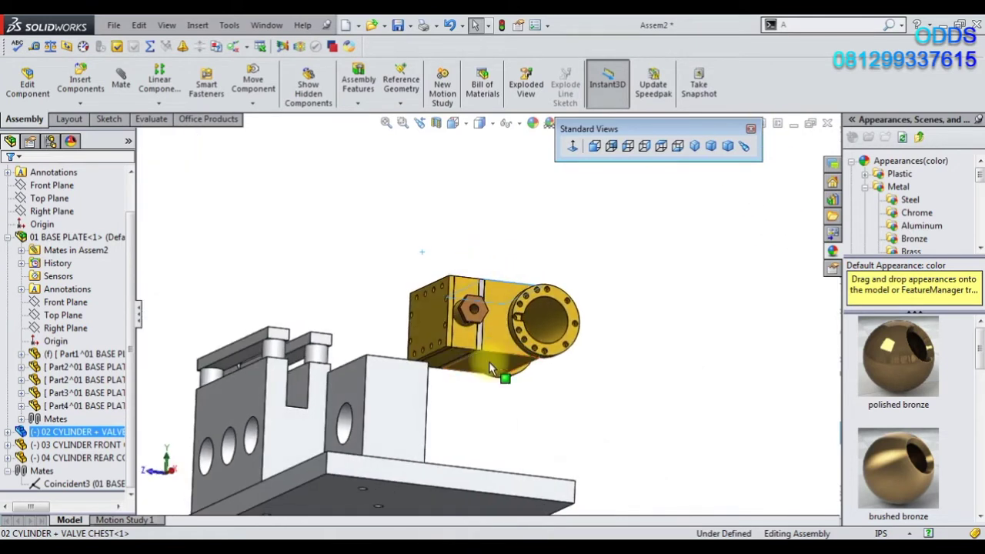
left_click(488, 361)
left_click(607, 291)
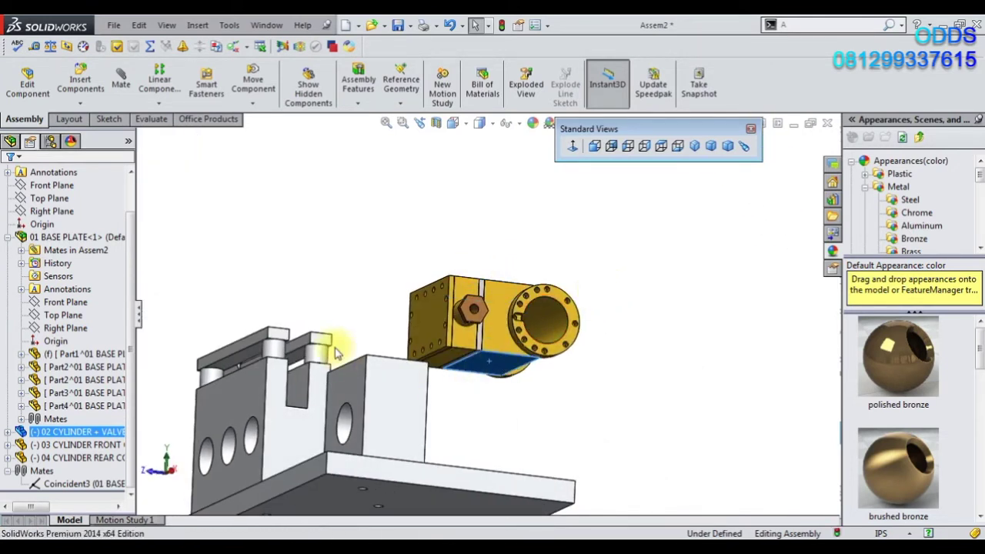
mouse_move(336, 353)
middle_mouse_down()
mouse_move(377, 404)
mouse_move(463, 397)
middle_mouse_up()
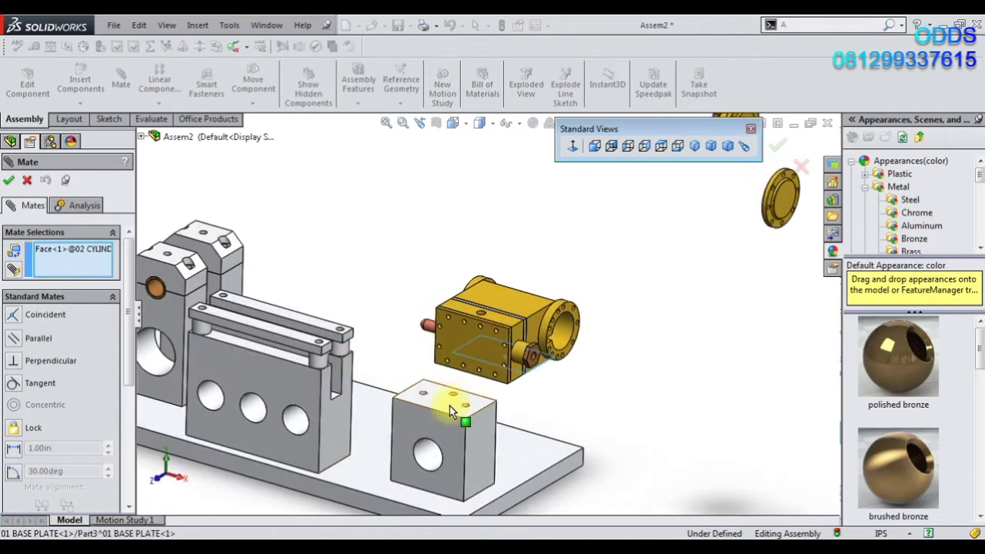
Try a coincident mate between the cylinder bottom and the block top, then cancel it.
left_click(449, 405)
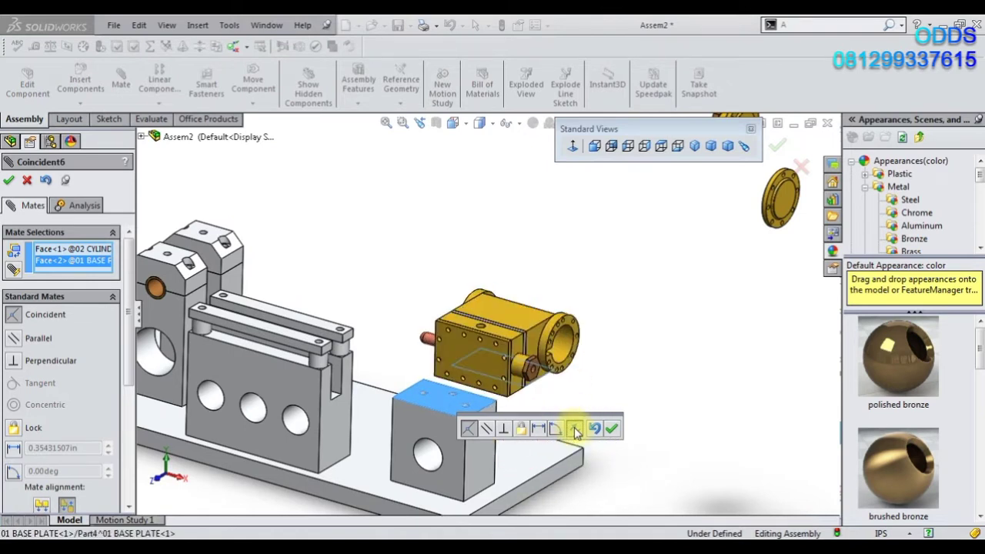
left_click(26, 180)
scroll(506, 384, "down", 2)
mouse_move(518, 359)
middle_mouse_down()
mouse_move(497, 305)
mouse_move(629, 358)
middle_mouse_up()
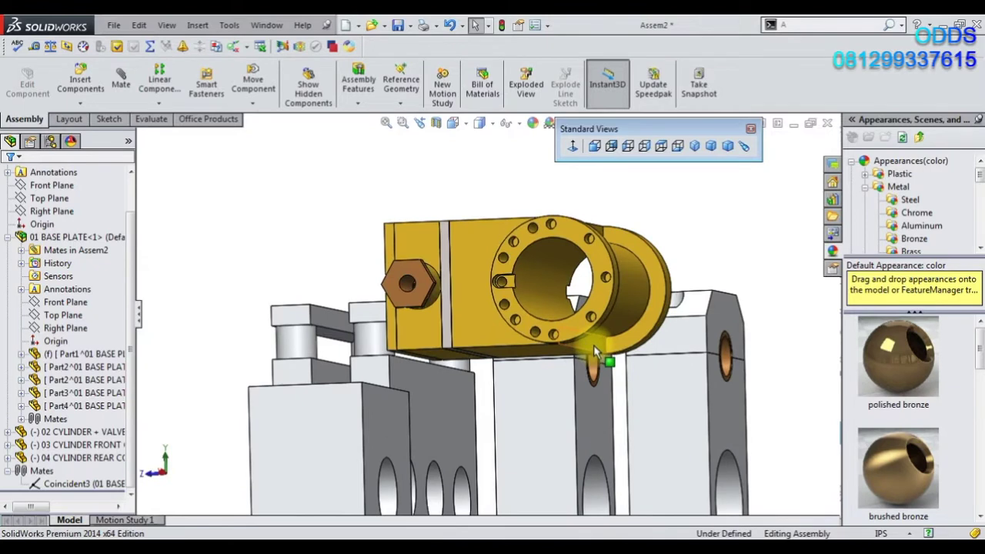
Add Coincident7 and Coincident8 mates between cylinder faces and the block's side and top faces.
left_click(594, 350)
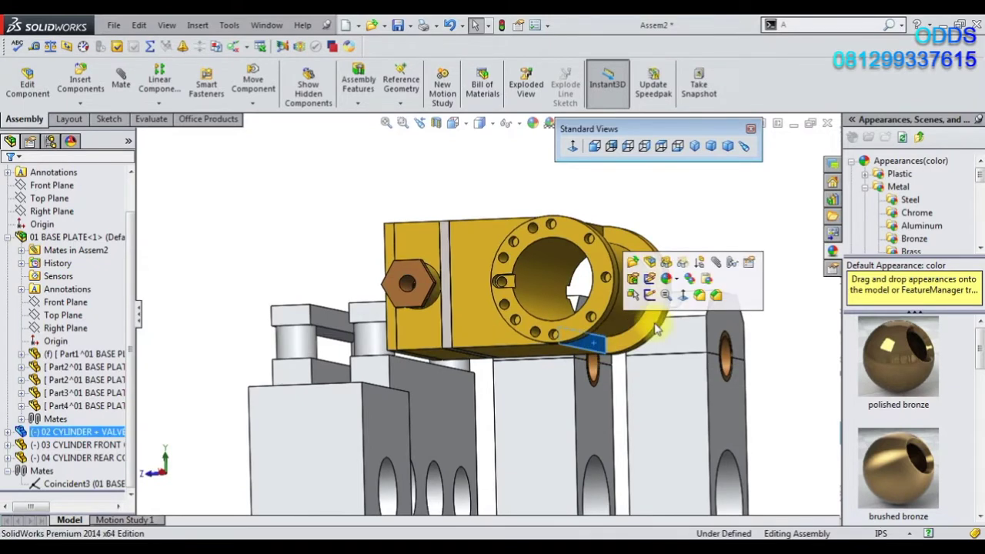
left_click(715, 265)
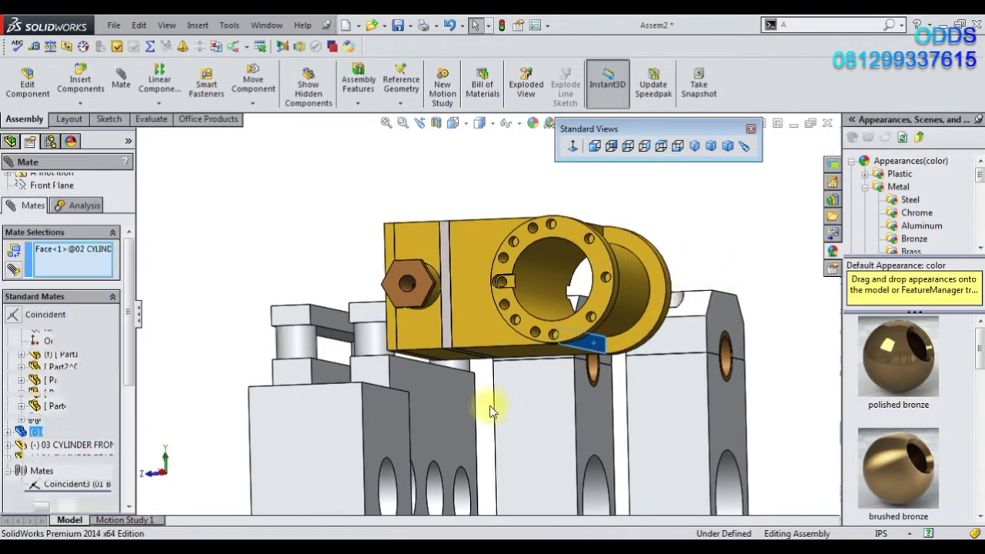
scroll(362, 403, "up", 3)
scroll(393, 393, "up", 2)
mouse_move(394, 393)
middle_mouse_down()
mouse_move(398, 423)
mouse_move(393, 392)
mouse_move(429, 400)
mouse_move(344, 396)
middle_mouse_up()
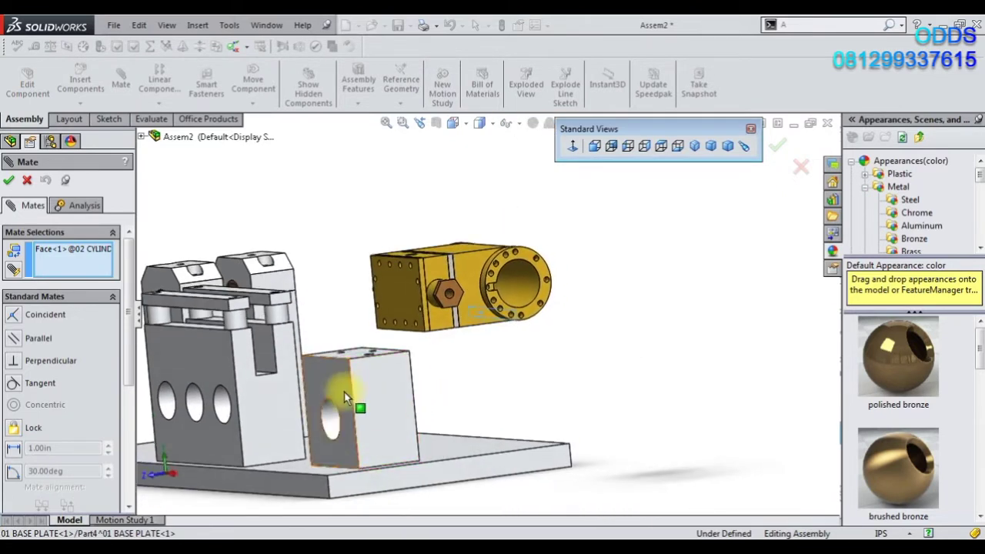
left_click(344, 391)
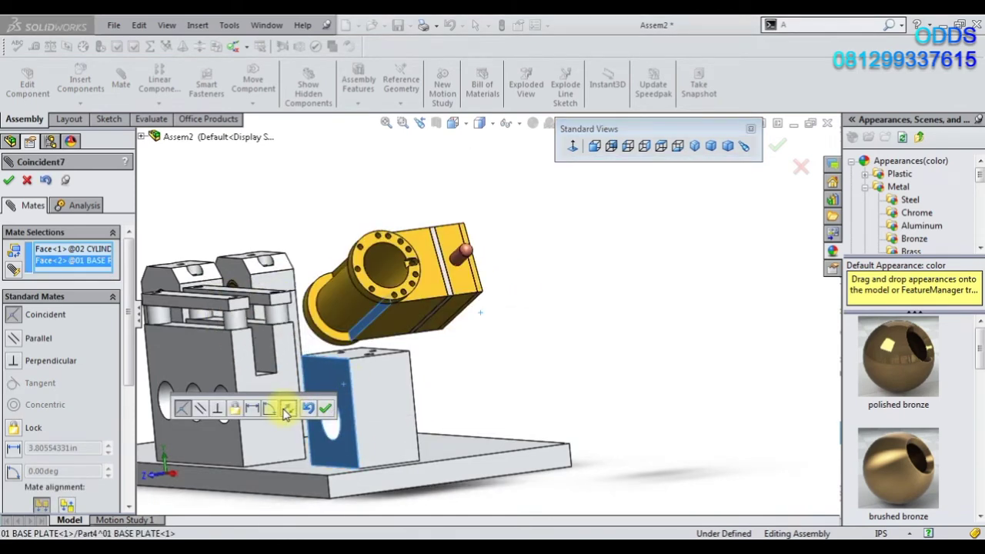
left_click(325, 411)
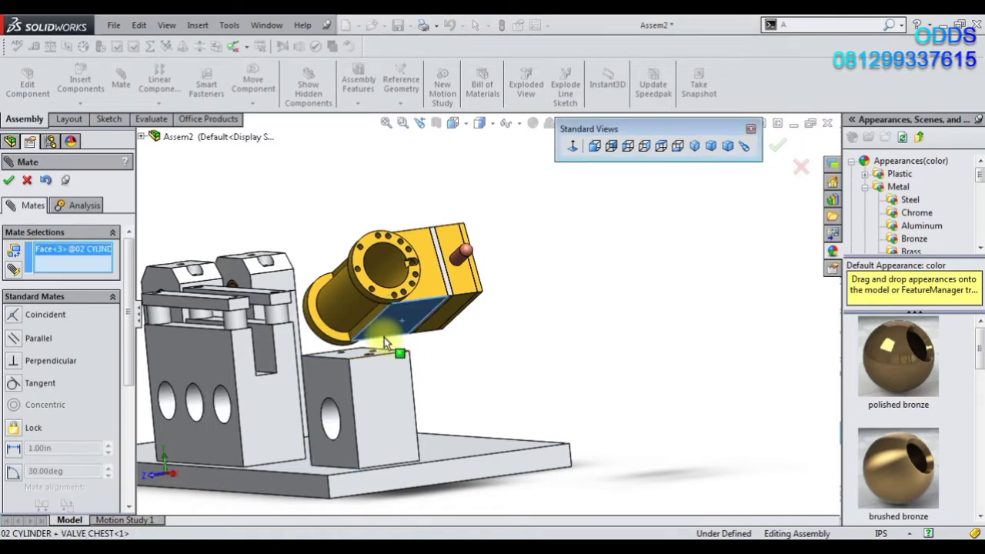
left_click(359, 355)
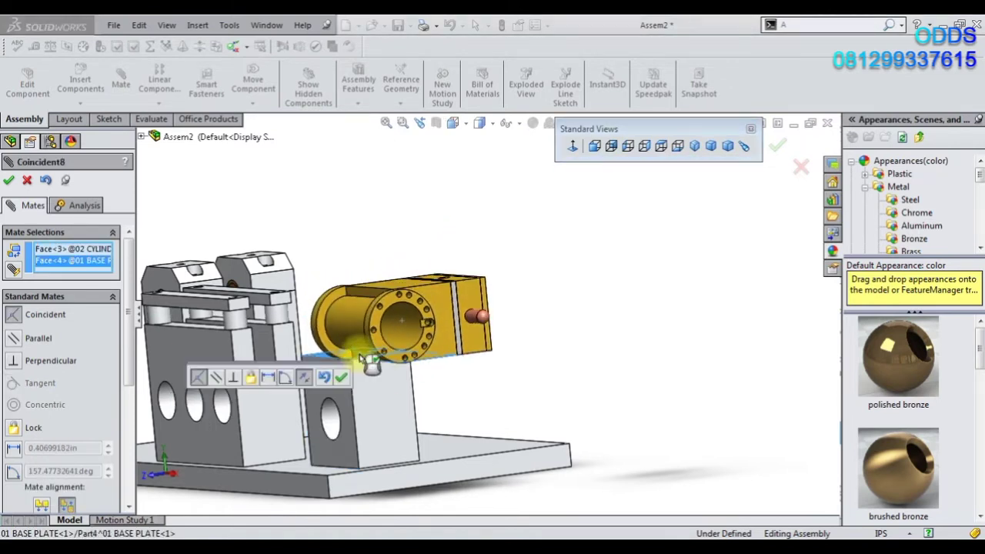
left_click(342, 377)
Slide the gold cylinder along its support block into position near the end of the base plate.
mouse_move(438, 348)
left_mouse_down()
mouse_move(382, 337)
mouse_move(438, 317)
left_mouse_up()
scroll(403, 347, "down", 3)
left_click_drag(361, 342, 357, 359)
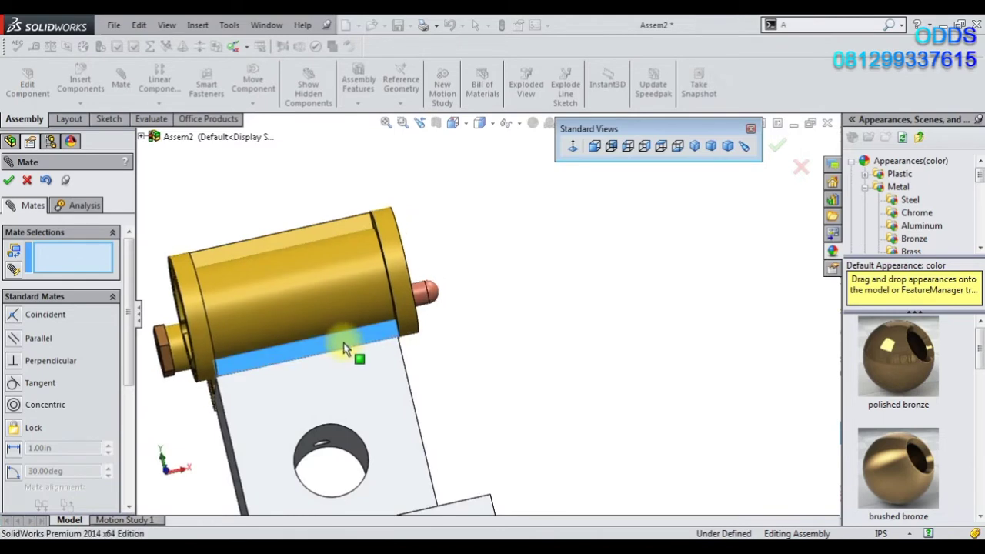
scroll(356, 359, "up", 3)
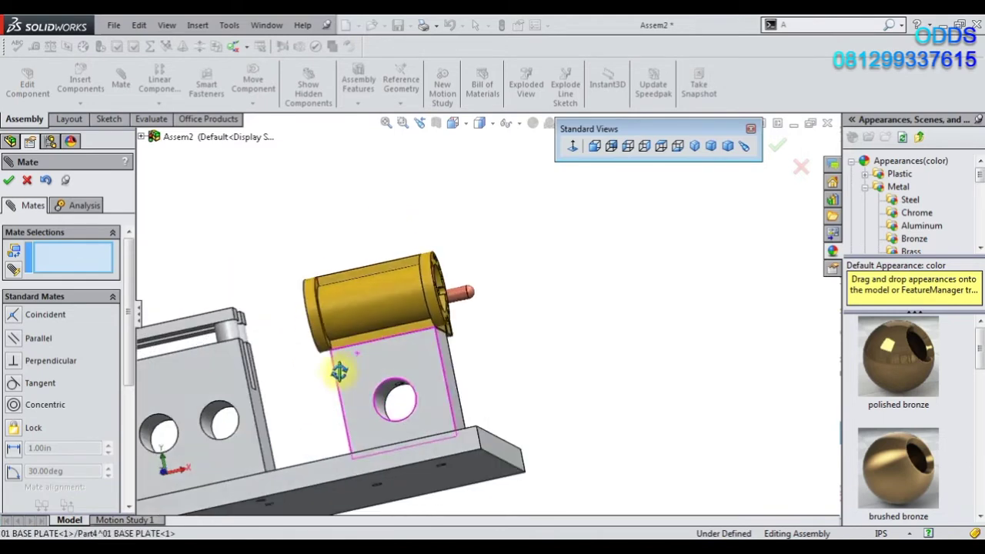
scroll(334, 303, "down", 3)
scroll(427, 327, "down", 3)
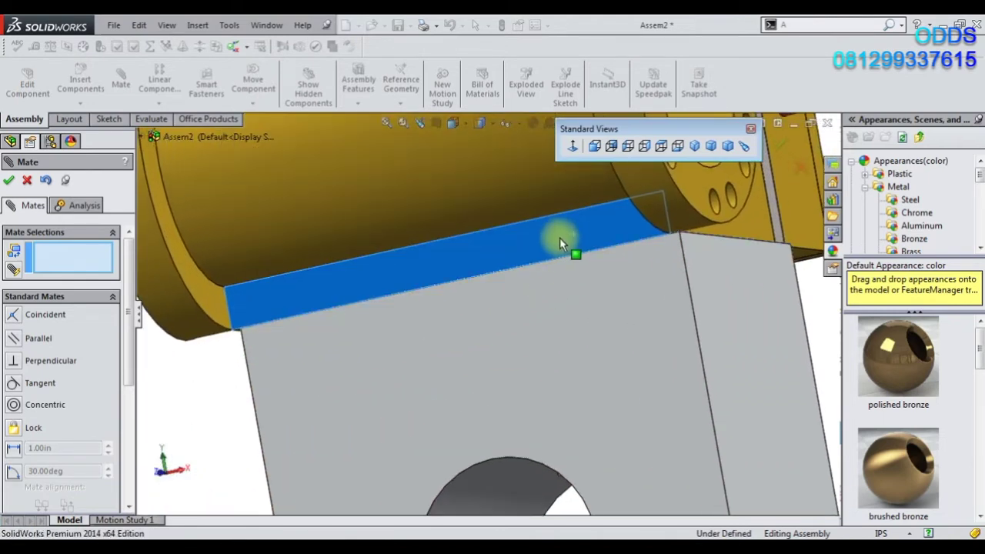
left_click_drag(574, 237, 523, 286)
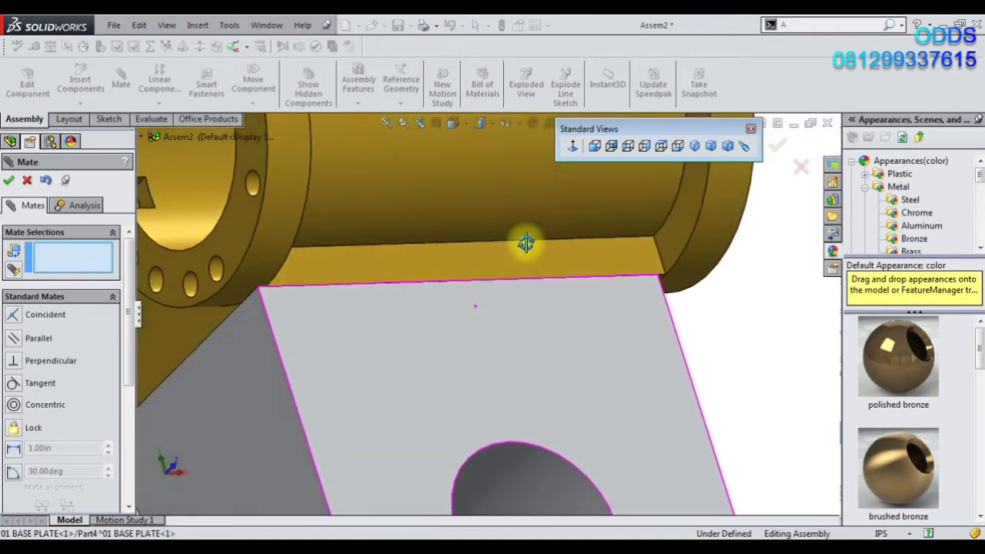
scroll(500, 246, "up", 3)
scroll(539, 293, "down", 2)
scroll(543, 300, "down", 3)
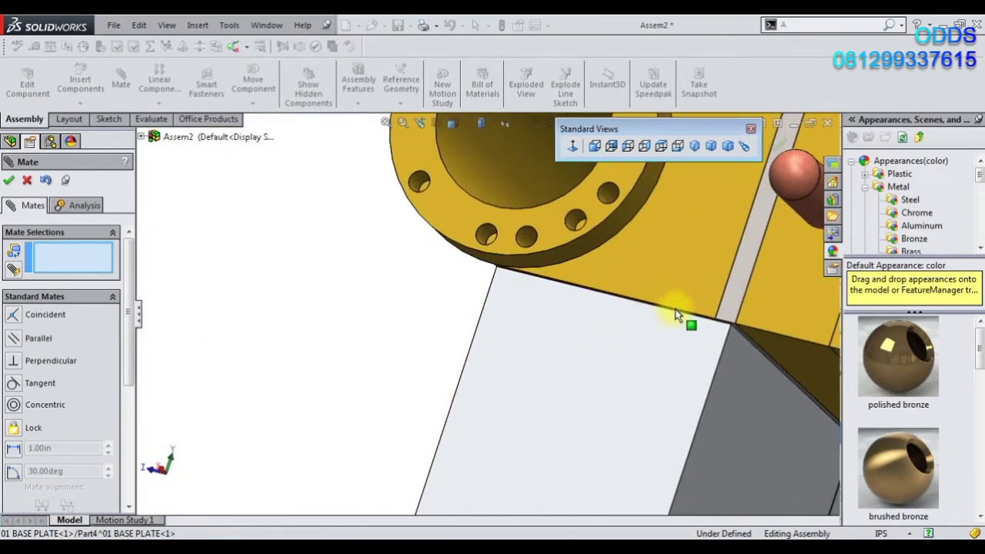
scroll(611, 293, "down", 2)
scroll(669, 315, "up", 2)
mouse_move(692, 313)
middle_mouse_down()
mouse_move(743, 297)
mouse_move(708, 293)
mouse_move(714, 316)
middle_mouse_up()
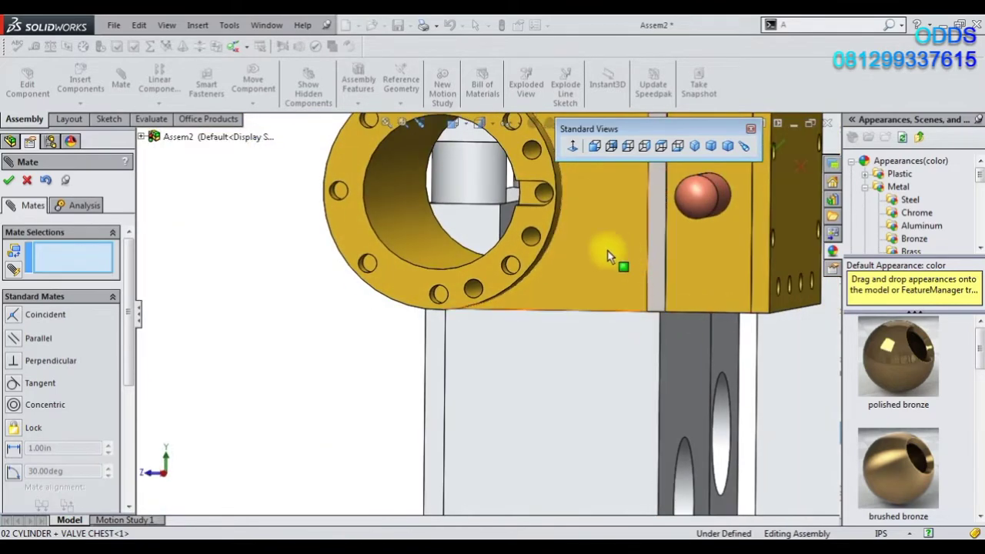
Check the placement in Front, Back and Left views and compare with the PDF drawing.
left_click(595, 148)
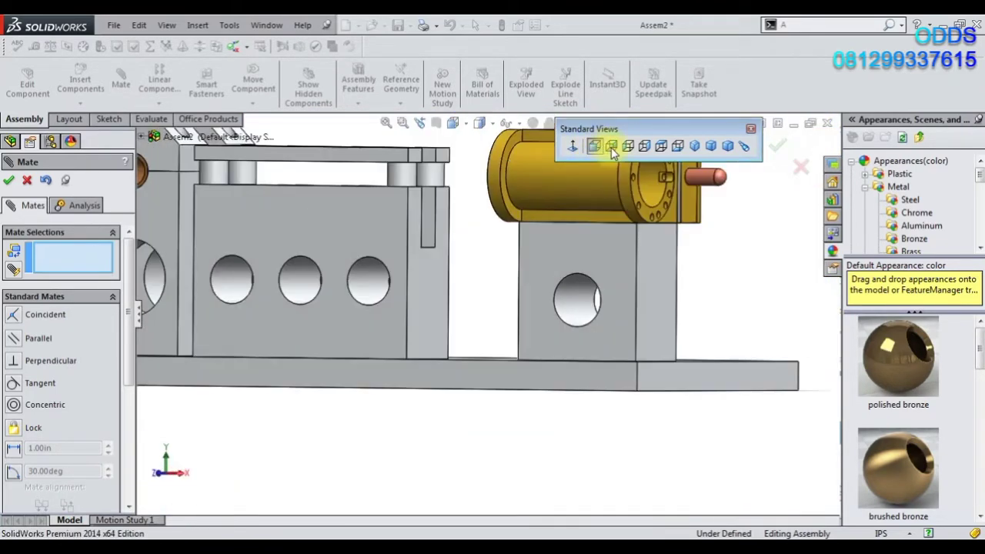
left_click(611, 146)
left_click(627, 148)
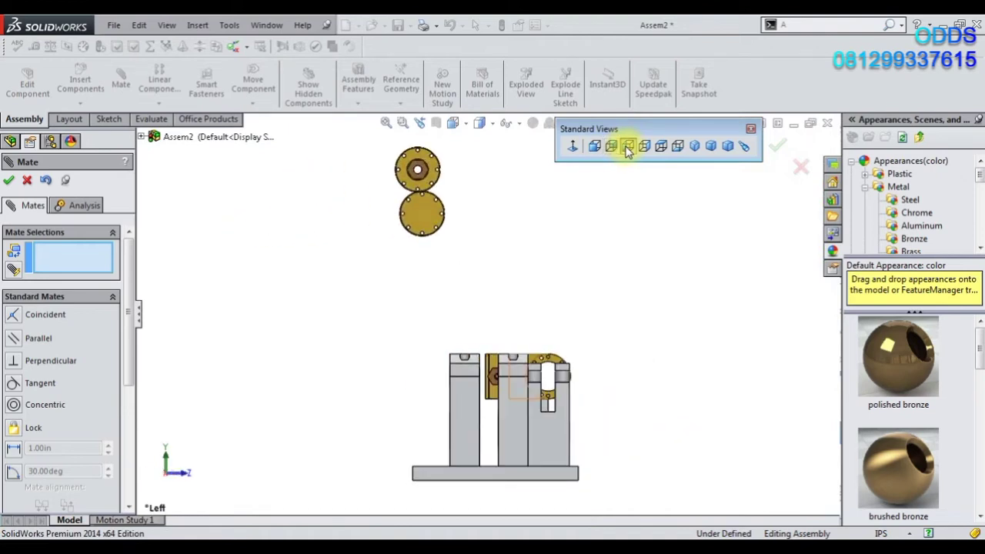
scroll(451, 471, "down", 2)
scroll(468, 439, "down", 2)
scroll(479, 346, "down", 2)
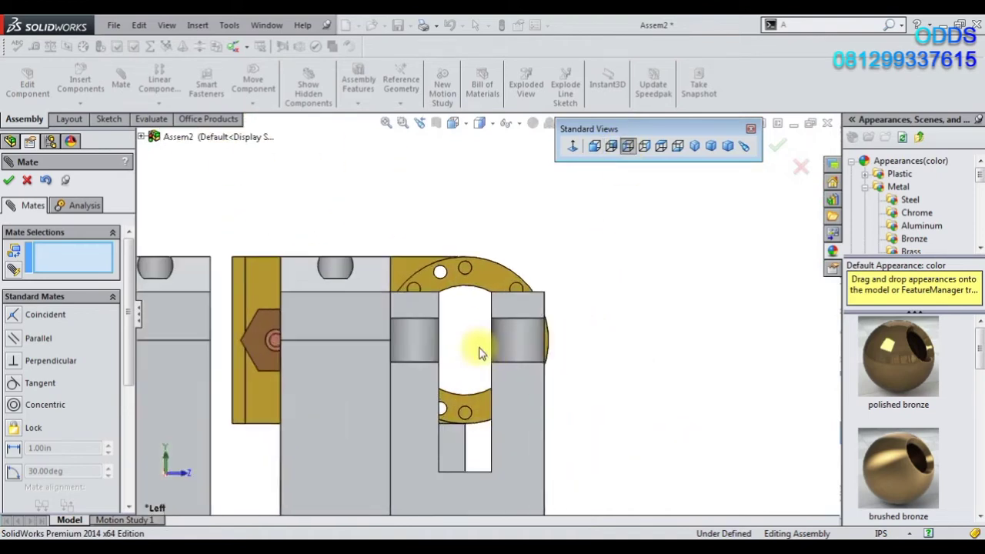
scroll(471, 353, "down", 2)
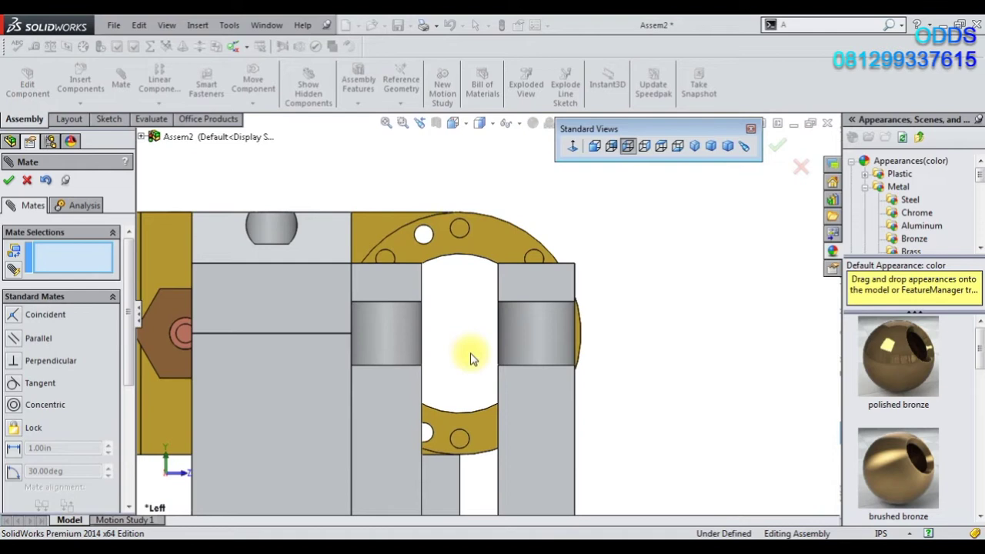
scroll(469, 323, "up", 2)
scroll(468, 296, "up", 2)
middle_click_drag(468, 297, 339, 402)
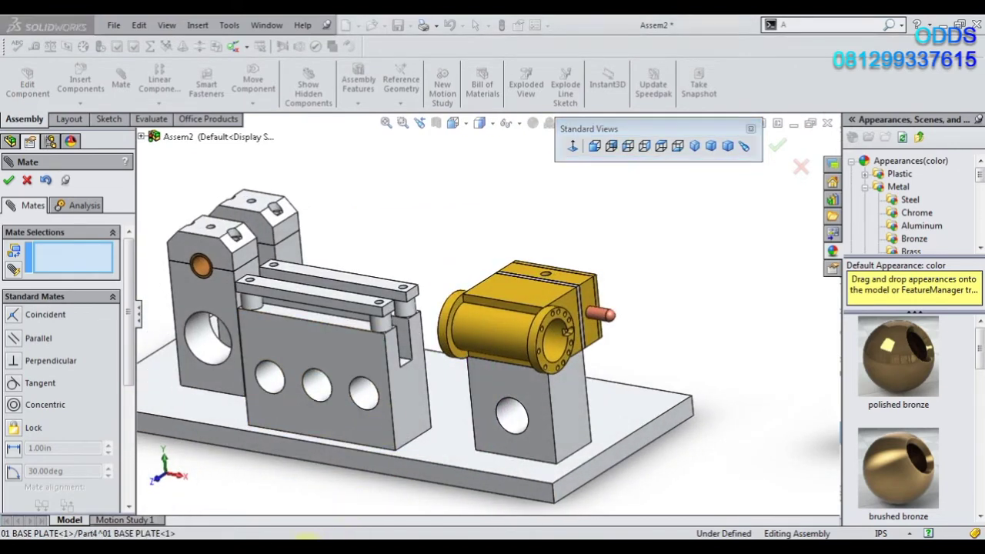
key("alt+Tab")
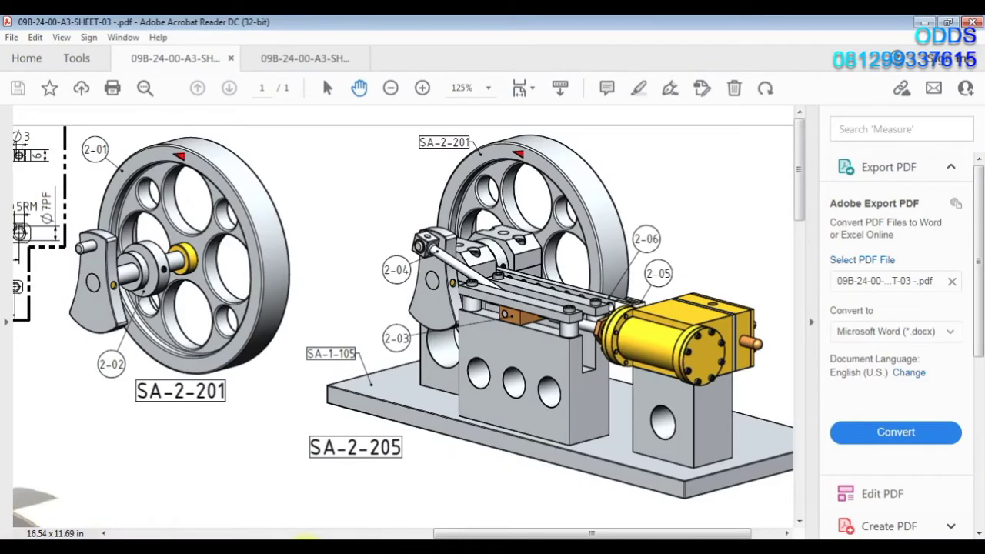
key("alt+Tab")
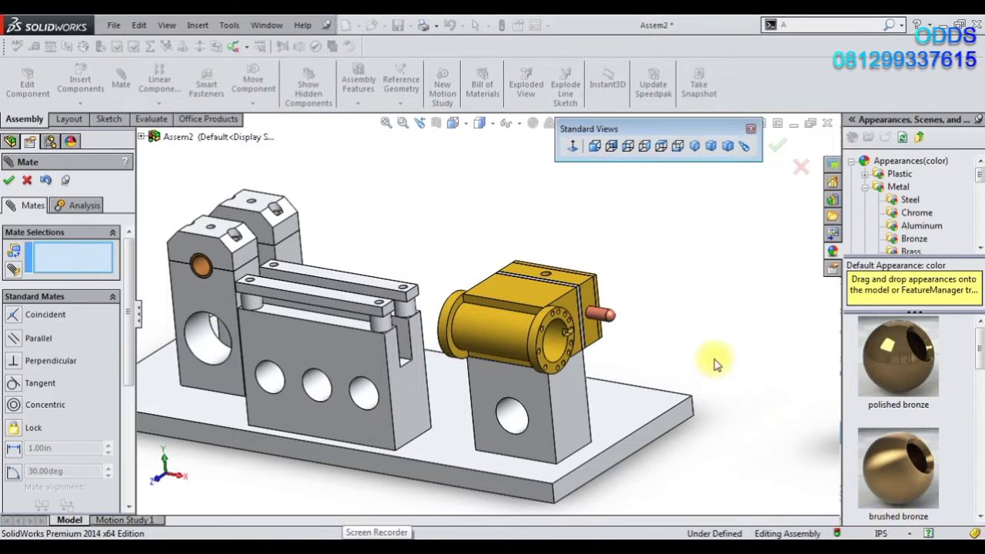
Mate the front cylinder cover concentric with the cylinder bore, flipping its alignment.
scroll(714, 361, "up", 3)
scroll(687, 222, "down", 3)
scroll(684, 212, "down", 3)
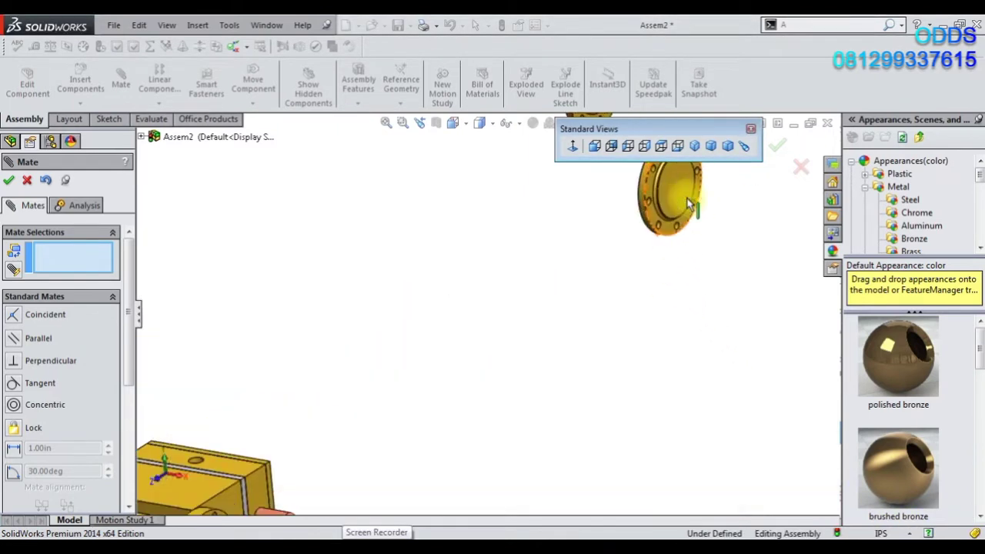
scroll(583, 237, "down", 2)
left_click(571, 240)
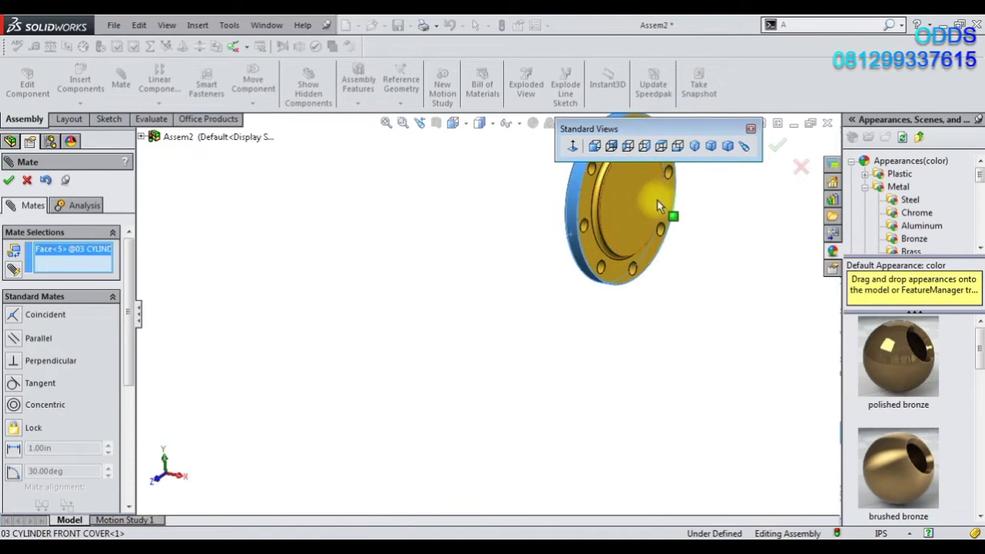
scroll(492, 292, "up", 4)
scroll(328, 490, "down", 3)
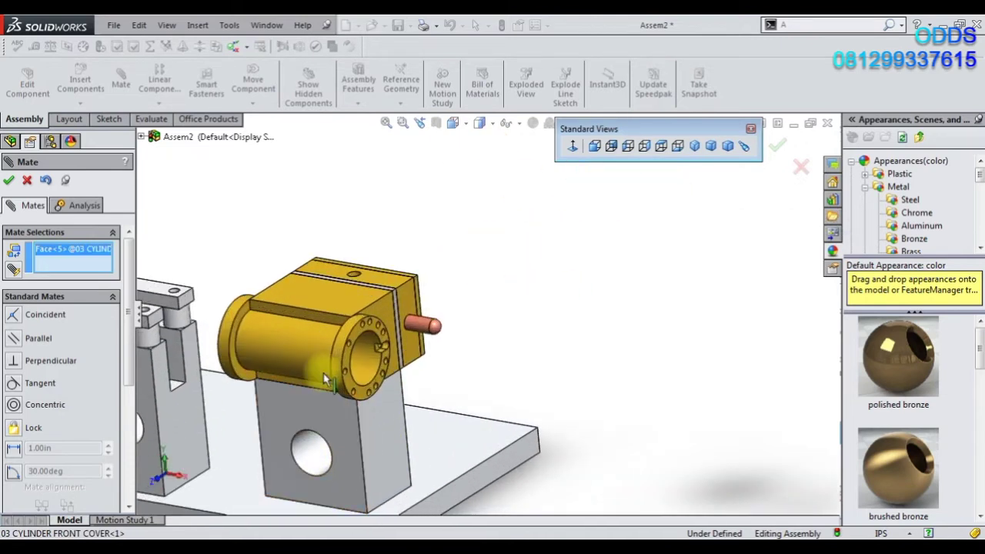
left_click(318, 365)
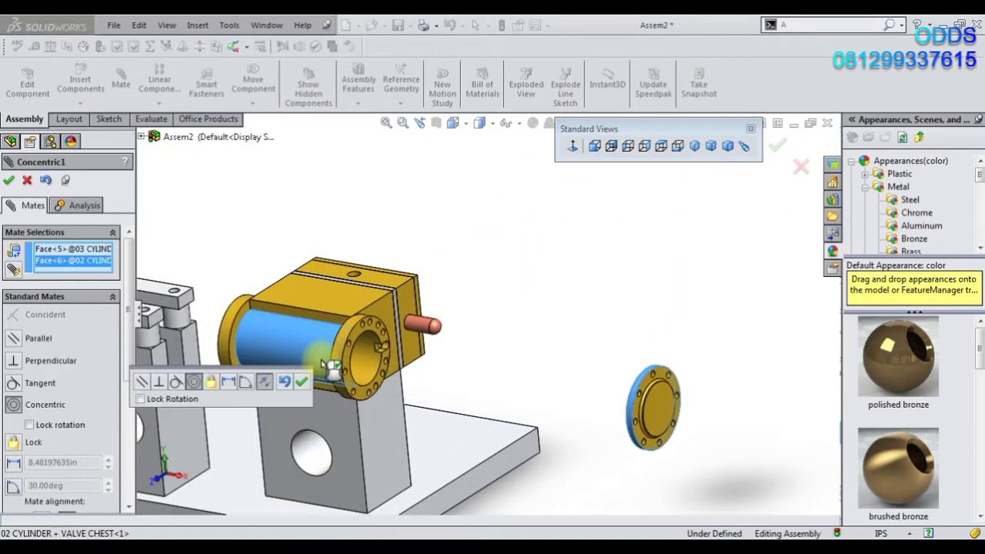
left_click(265, 382)
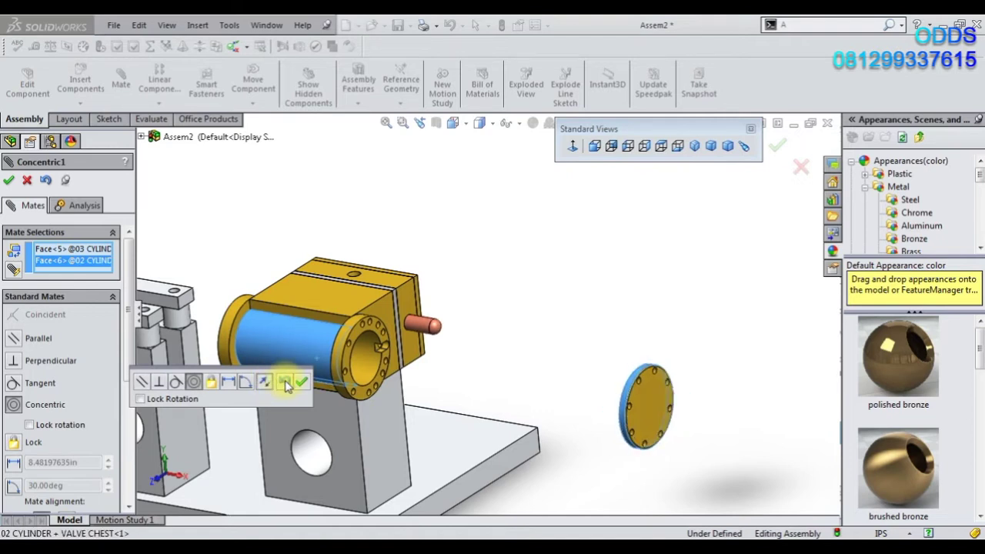
left_click(303, 384)
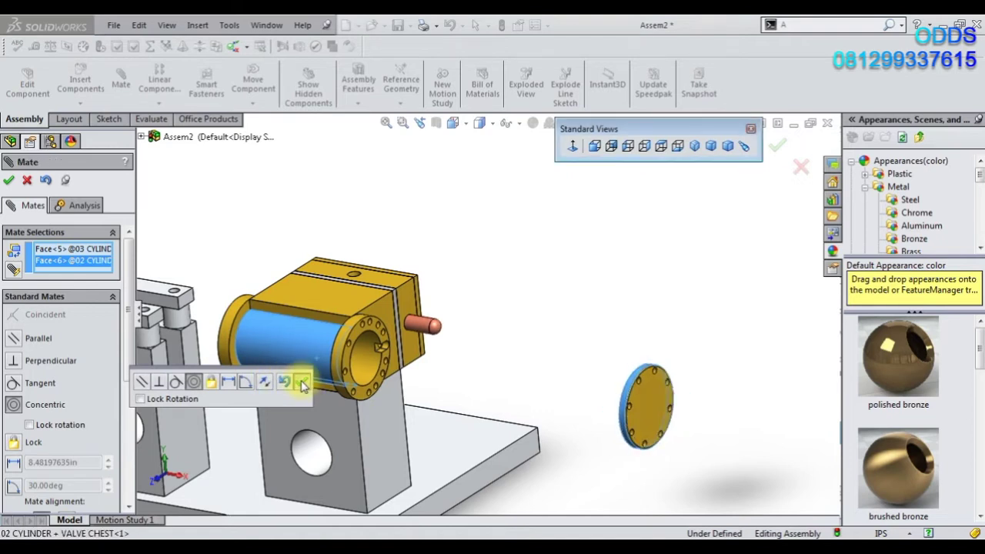
Seat the front cover's circular edge coincident with the cylinder's front end.
left_click(621, 414)
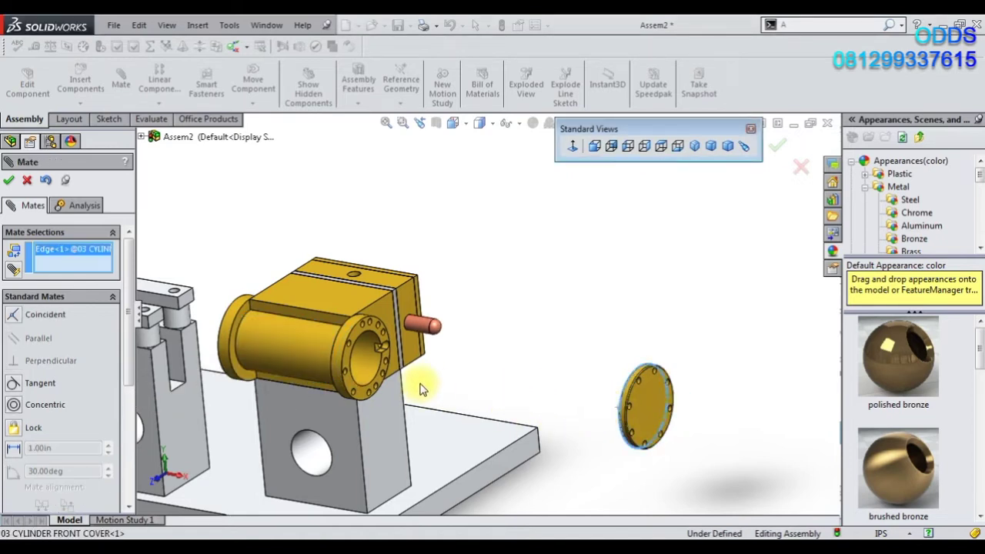
left_click(363, 392)
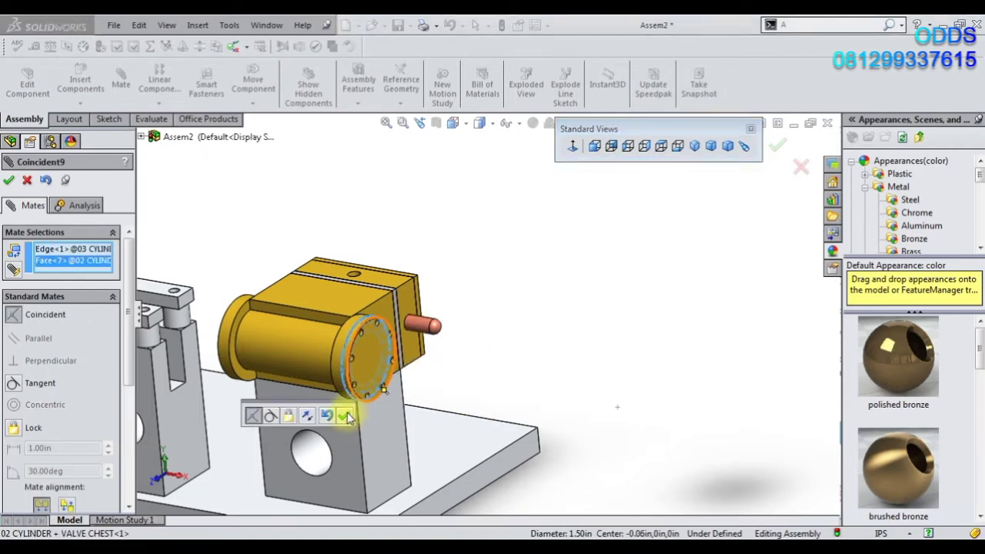
left_click(347, 418)
Mate the rear cylinder cover concentric with the cylinder bore.
scroll(536, 230, "up", 5)
scroll(529, 165, "down", 4)
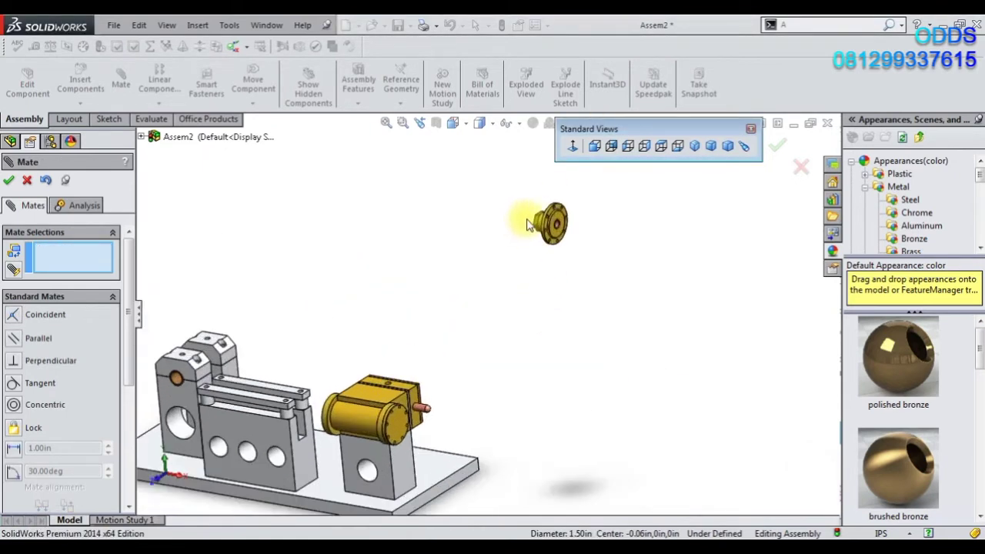
scroll(531, 233, "down", 4)
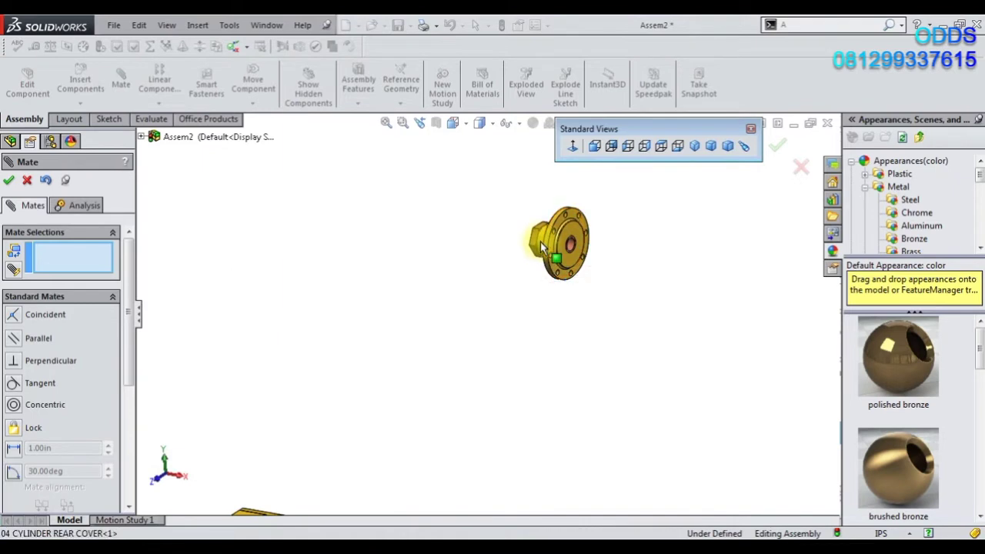
left_click(541, 243)
scroll(453, 382, "up", 3)
scroll(452, 383, "up", 2)
scroll(406, 336, "down", 3)
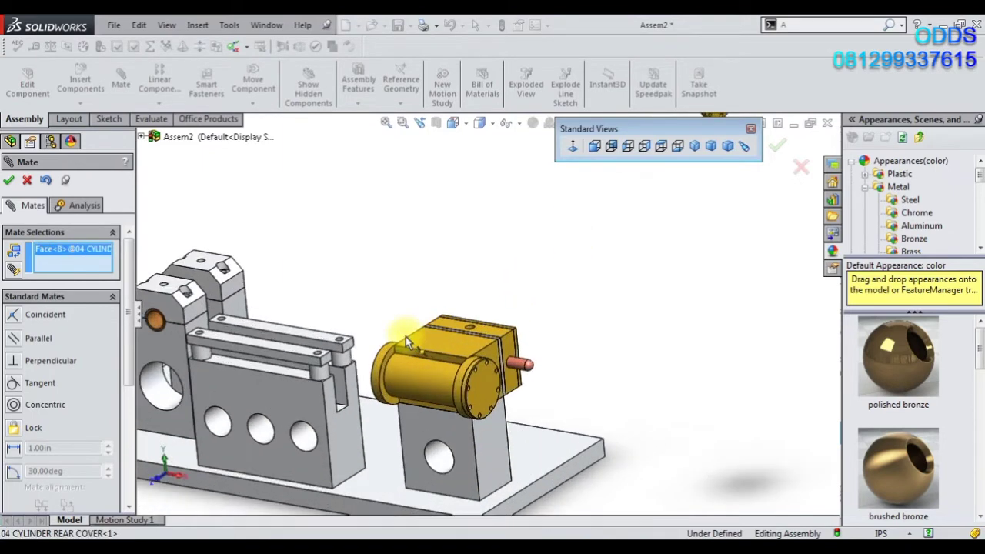
left_click(456, 354)
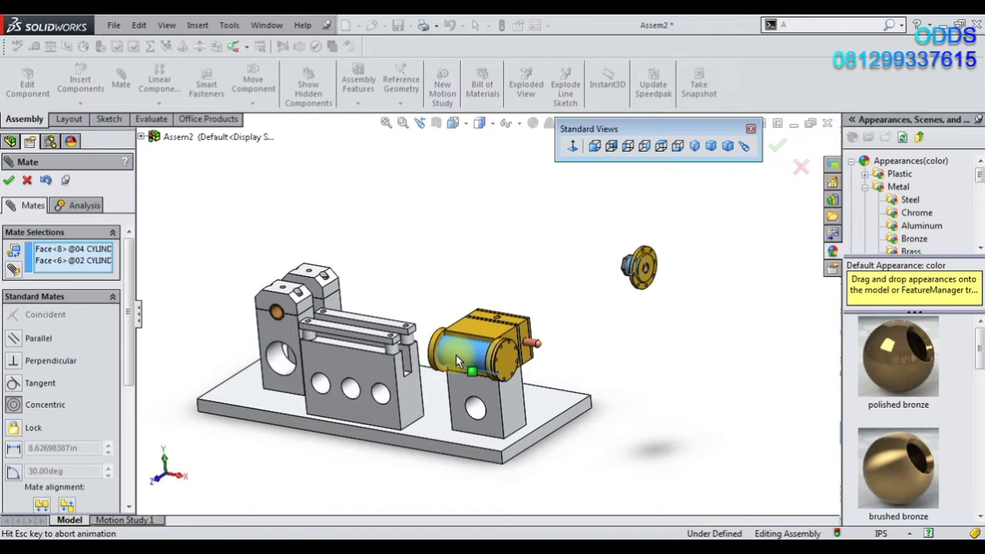
left_click(637, 383)
Seat the rear cover's flange face coincident against the cylinder's other end.
scroll(585, 383, "down", 2)
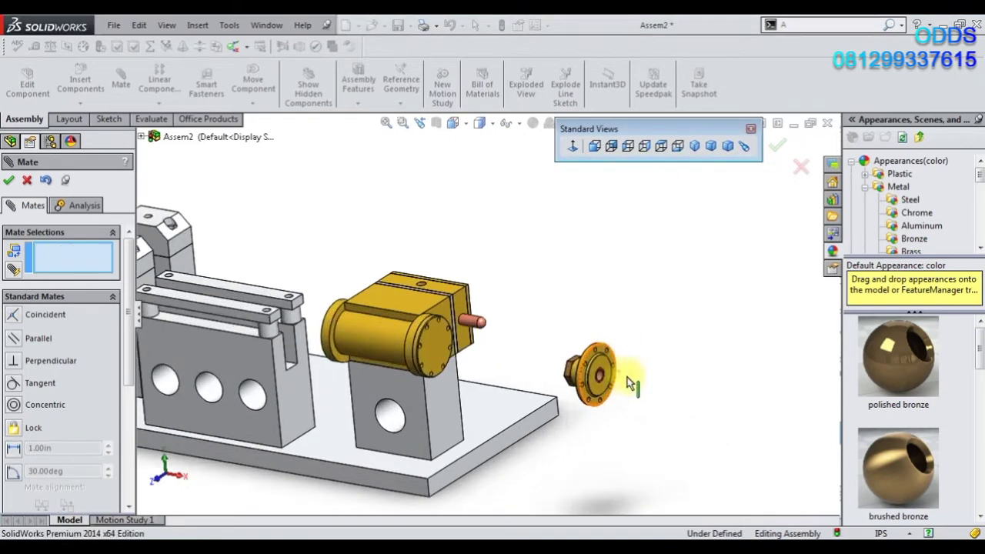
scroll(540, 385, "down", 3)
left_click(526, 395)
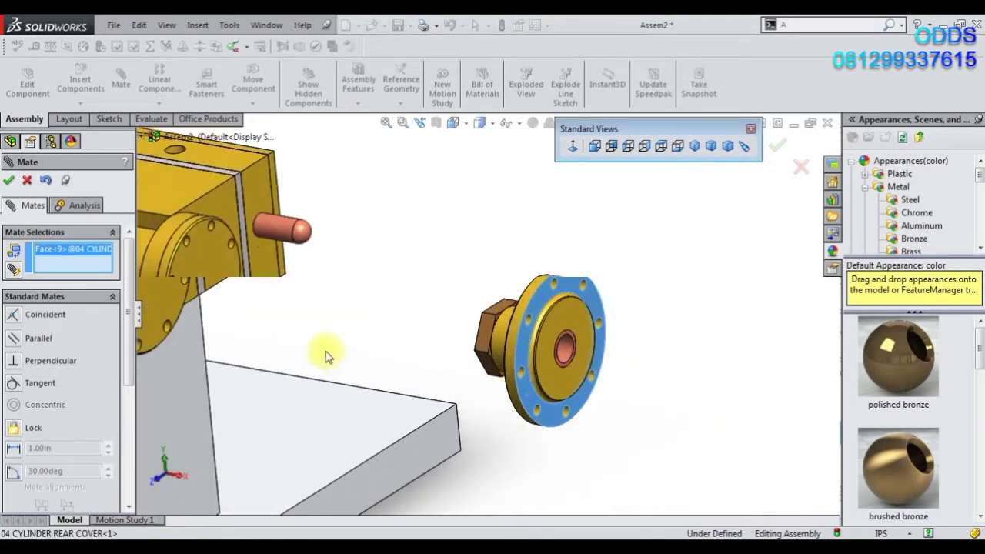
scroll(326, 351, "up", 3)
middle_click_drag(326, 352, 418, 306)
scroll(418, 306, "down", 3)
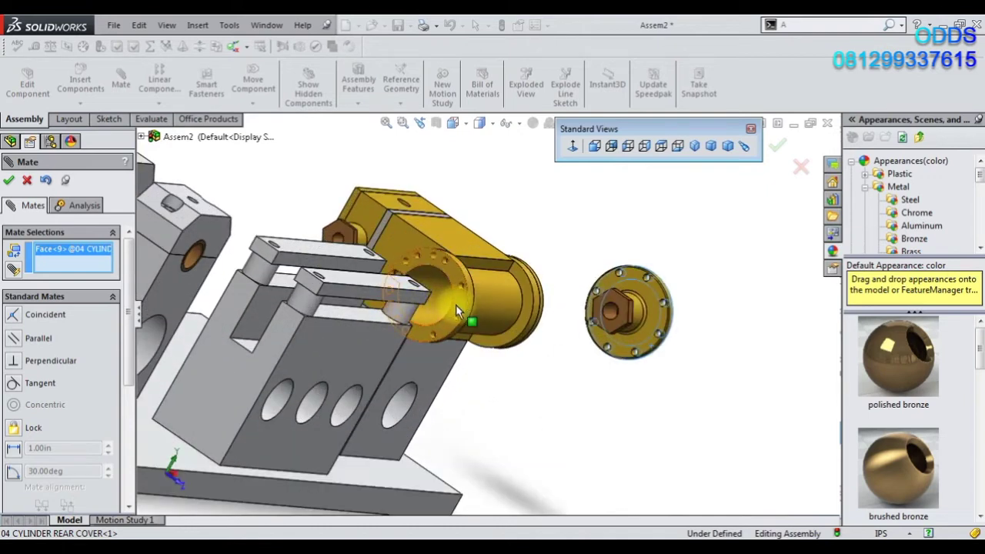
left_click(455, 304)
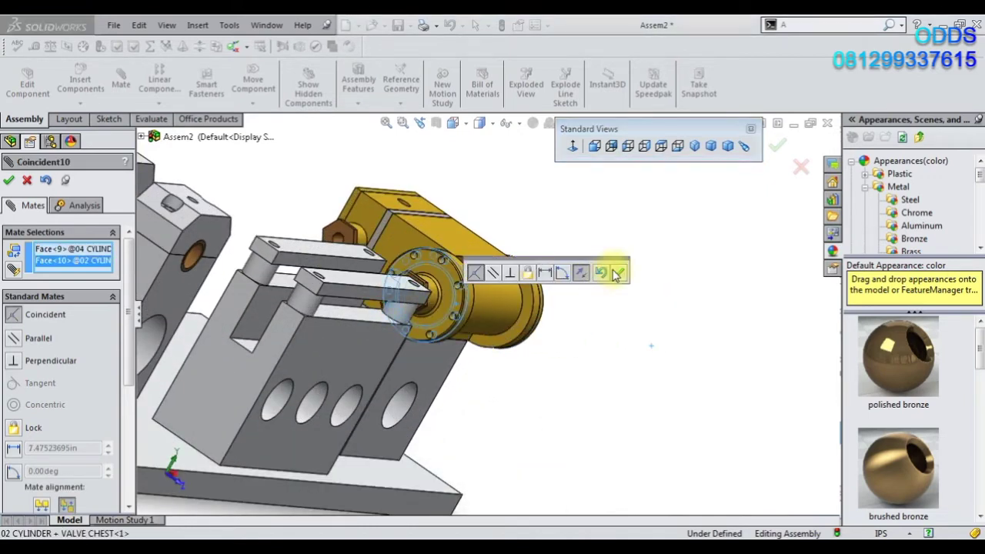
left_click(622, 273)
scroll(461, 300, "down", 3)
scroll(450, 302, "down", 3)
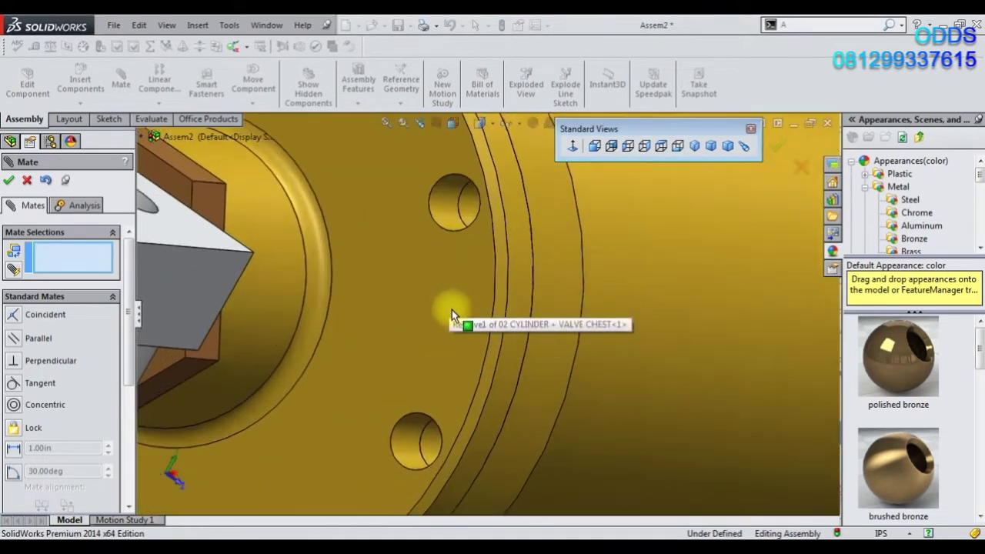
scroll(459, 315, "down", 2)
Make a rear cover bolt hole concentric with its matching cylinder hole.
mouse_move(465, 320)
middle_mouse_down()
mouse_move(455, 326)
mouse_move(508, 337)
middle_mouse_up()
left_click(493, 322)
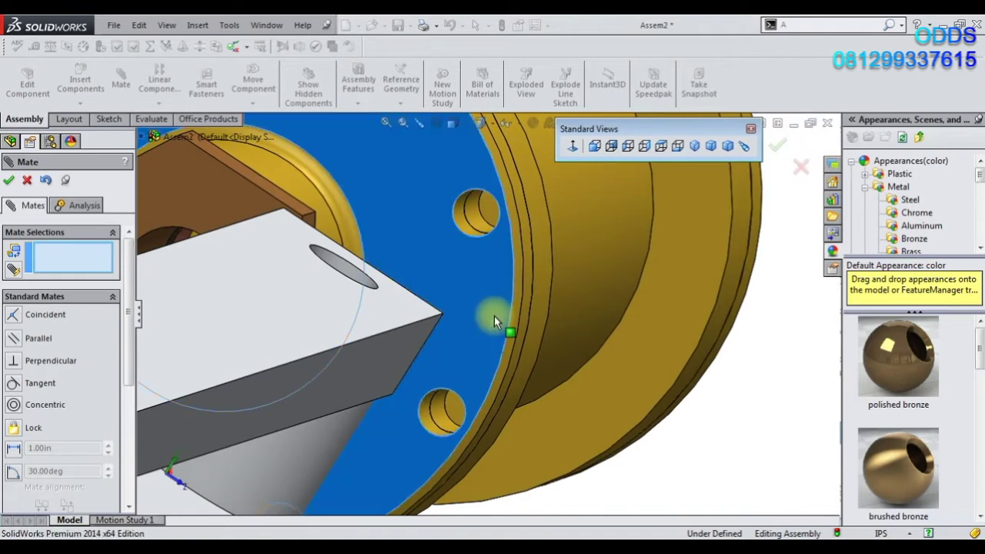
scroll(496, 307, "down", 3)
scroll(477, 365, "down", 2)
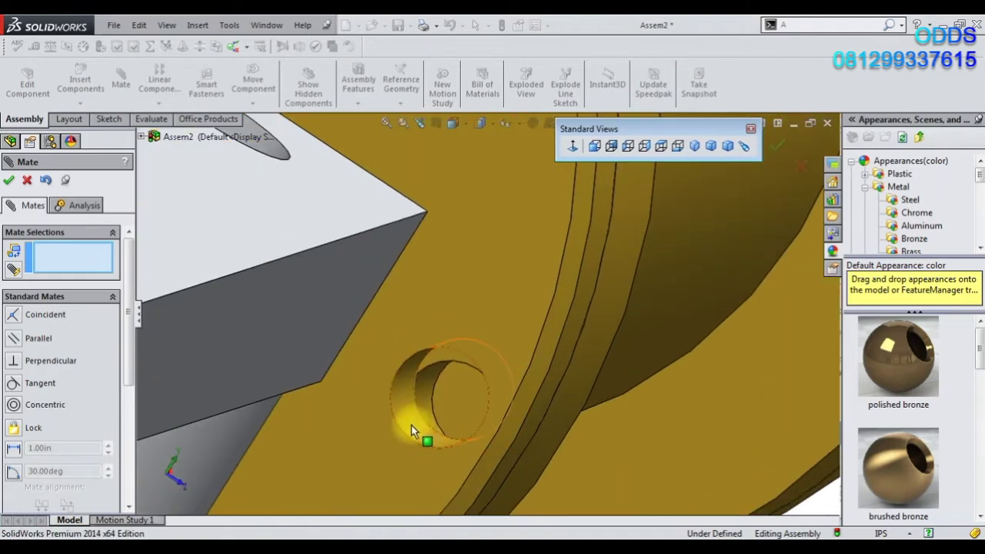
left_click(426, 403)
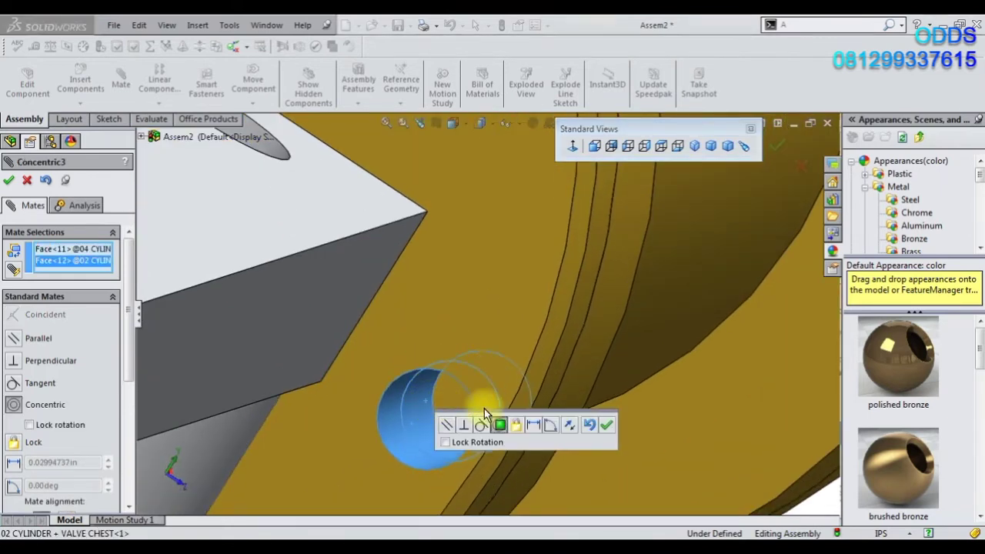
left_click(608, 425)
Orbit and reorient the model until the front cover's bolt holes face the view.
scroll(700, 308, "up", 2)
scroll(700, 304, "up", 3)
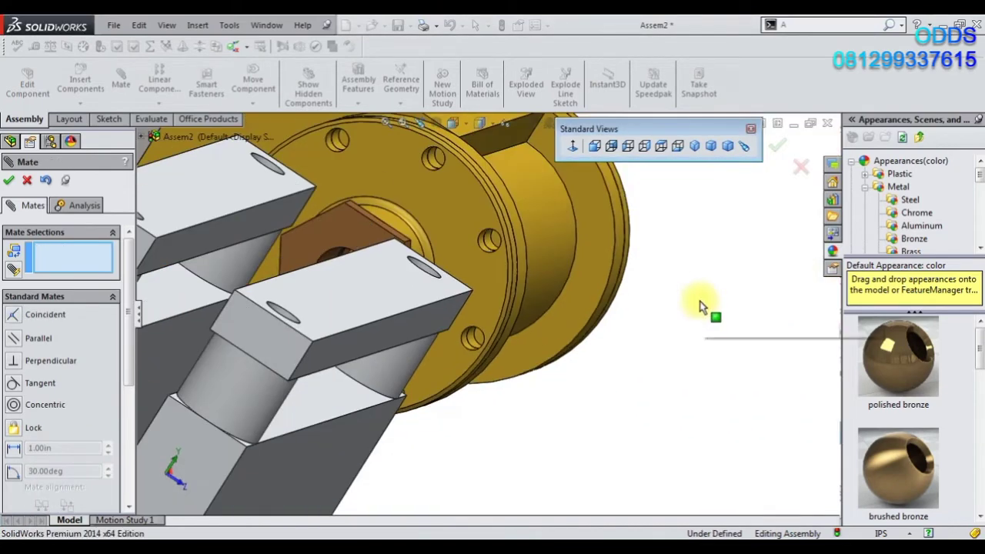
scroll(696, 311, "up", 3)
middle_click_drag(695, 315, 642, 275)
scroll(662, 278, "down", 3)
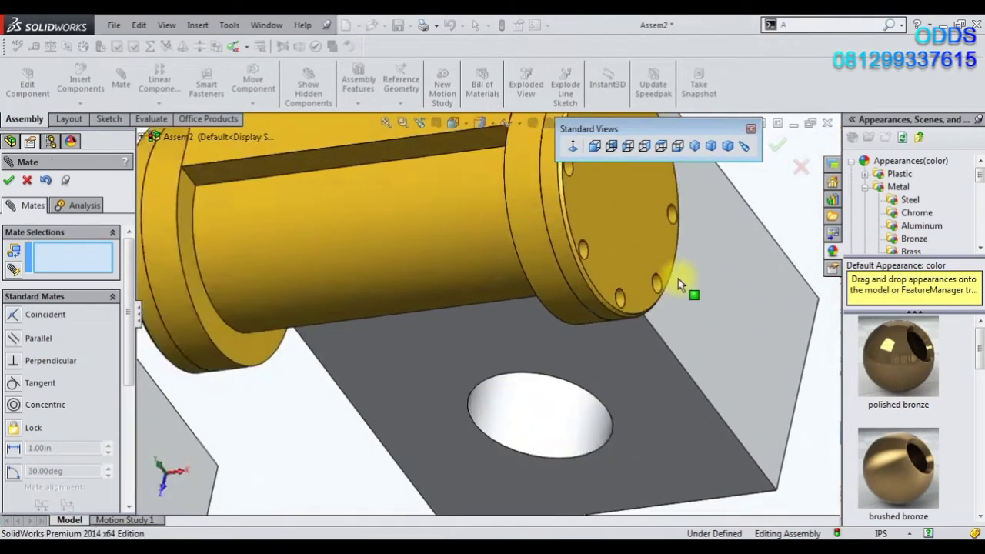
scroll(631, 296, "down", 2)
scroll(565, 300, "down", 2)
scroll(564, 300, "down", 3)
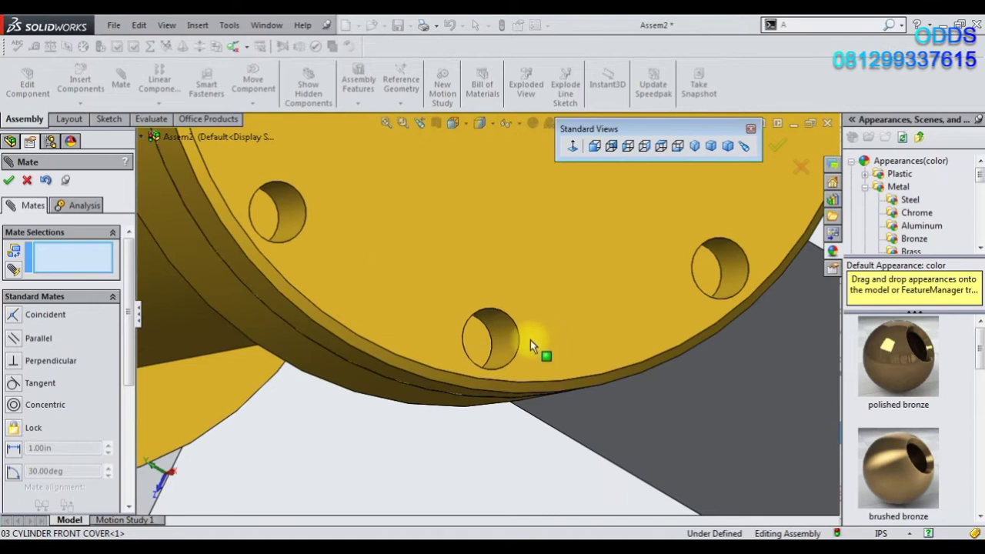
scroll(530, 345, "down", 2)
scroll(536, 352, "up", 5)
mouse_move(346, 275)
middle_mouse_down()
mouse_move(387, 220)
mouse_move(561, 231)
middle_mouse_up()
scroll(603, 311, "down", 4)
scroll(603, 308, "down", 1)
mouse_move(580, 352)
left_mouse_down()
mouse_move(561, 207)
mouse_move(511, 241)
left_mouse_up()
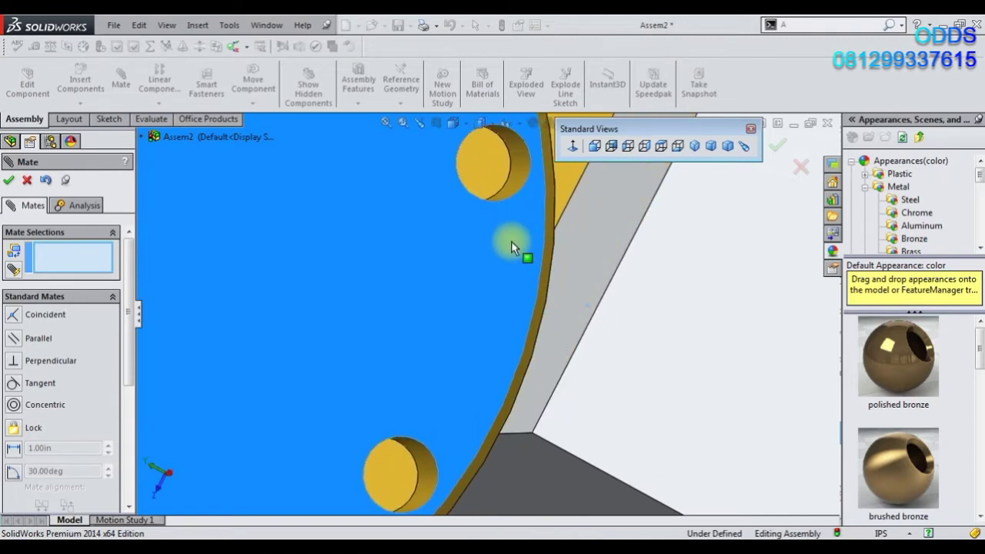
scroll(519, 233, "up", 3)
middle_click_drag(513, 256, 532, 237)
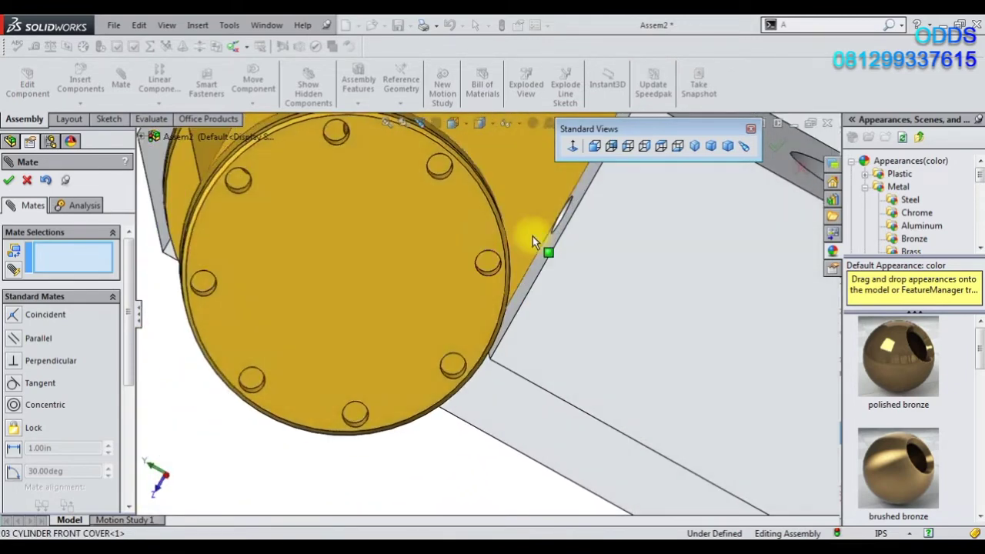
left_click_drag(485, 234, 523, 249)
mouse_move(523, 249)
middle_mouse_down()
mouse_move(485, 226)
mouse_move(501, 216)
mouse_move(492, 167)
mouse_move(493, 195)
middle_mouse_up()
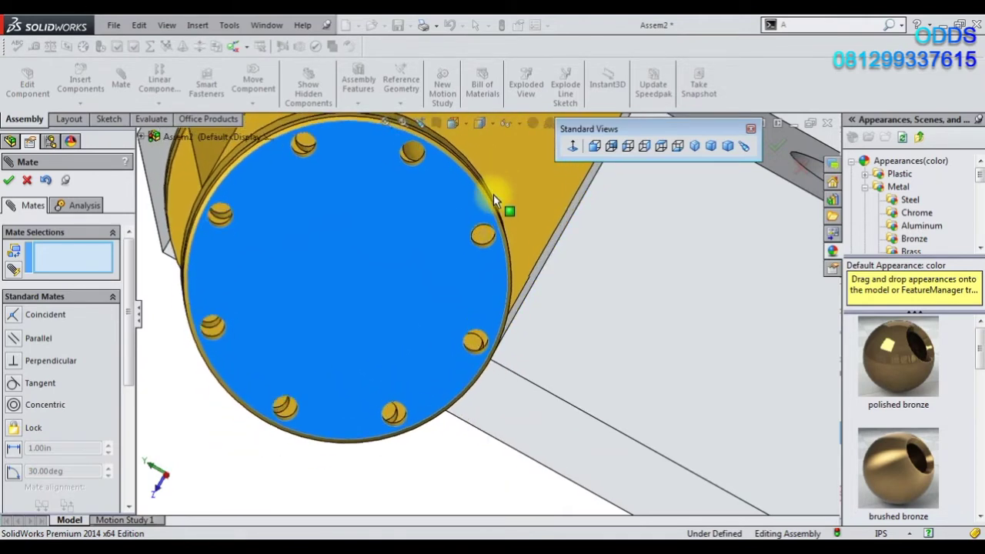
scroll(431, 177, "down", 5)
scroll(415, 188, "down", 2)
Pick front cover and cylinder hole faces, then close Mate without applying the over-defining mate.
left_click(417, 209)
scroll(395, 197, "down", 2)
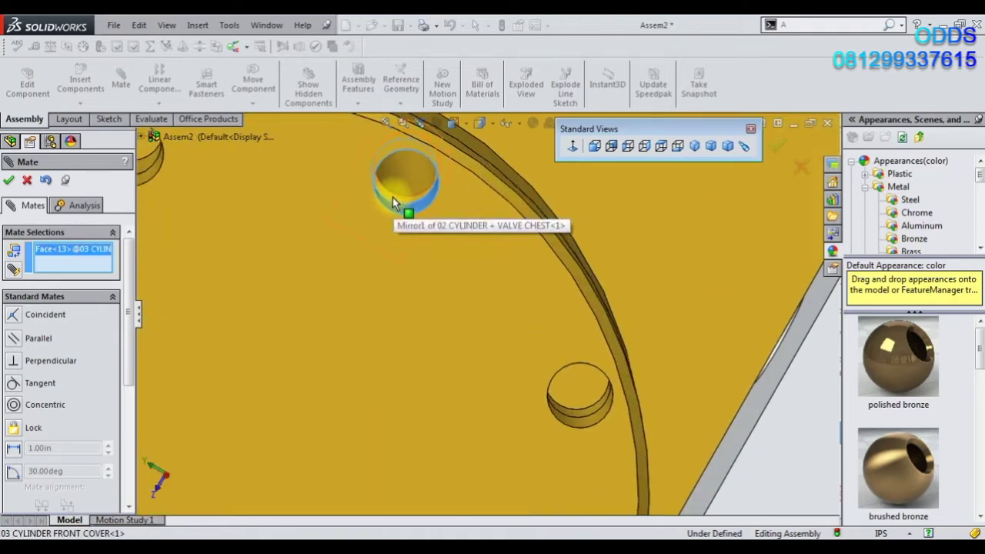
left_click(393, 197)
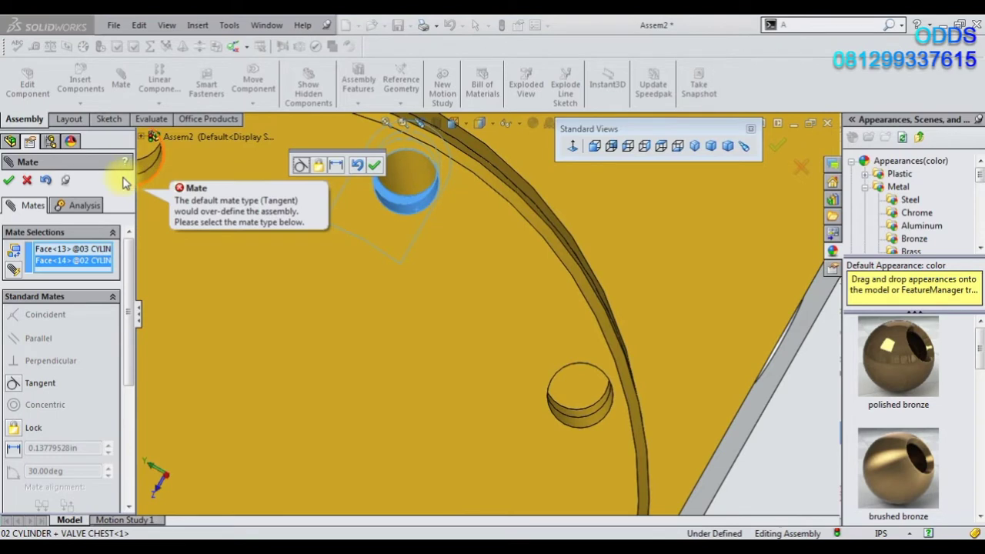
left_click(26, 179)
Select a side face of the valve chest block and start a mate from it.
scroll(385, 330, "up", 4)
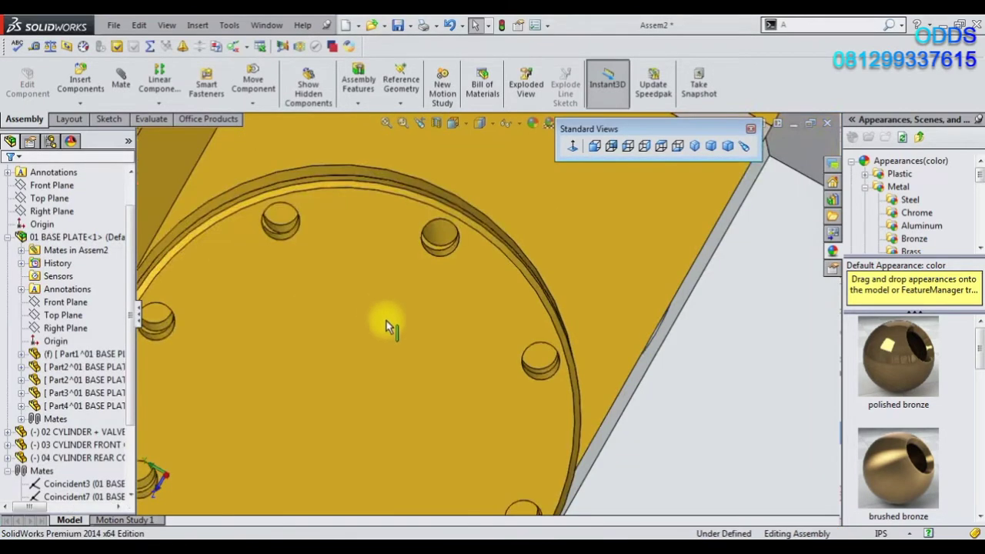
scroll(402, 333, "up", 4)
middle_click_drag(451, 246, 439, 384)
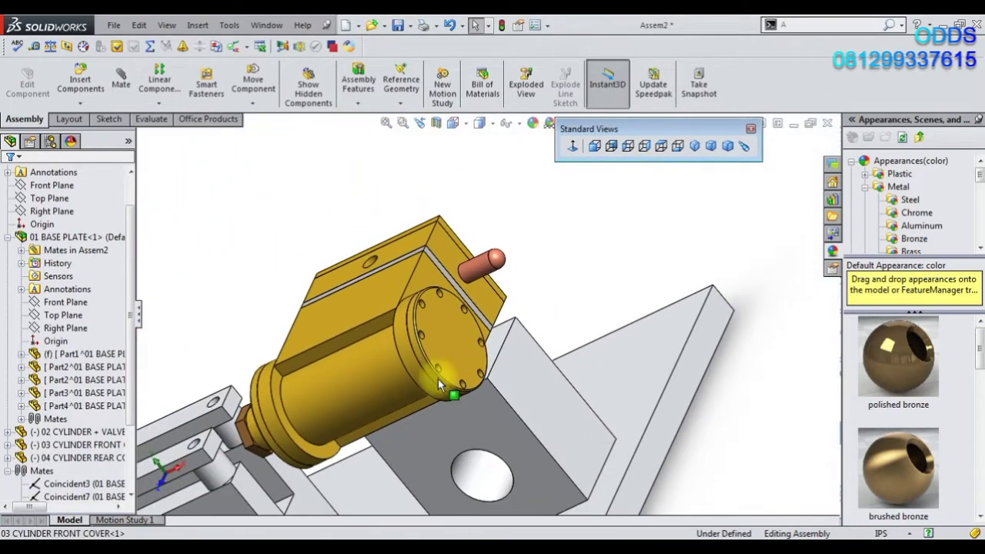
left_click(422, 279)
left_click(545, 200)
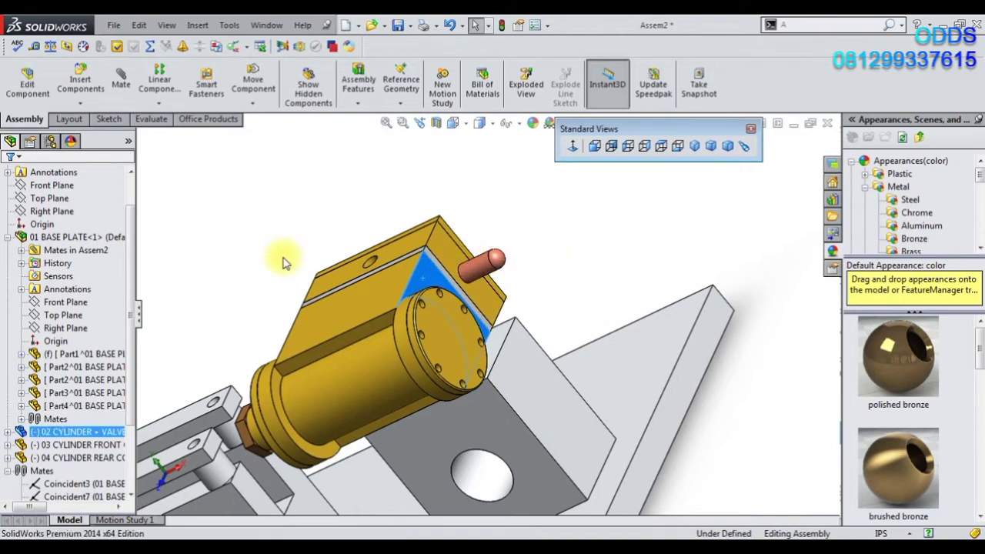
scroll(116, 327, "down", 2)
scroll(132, 341, "down", 2)
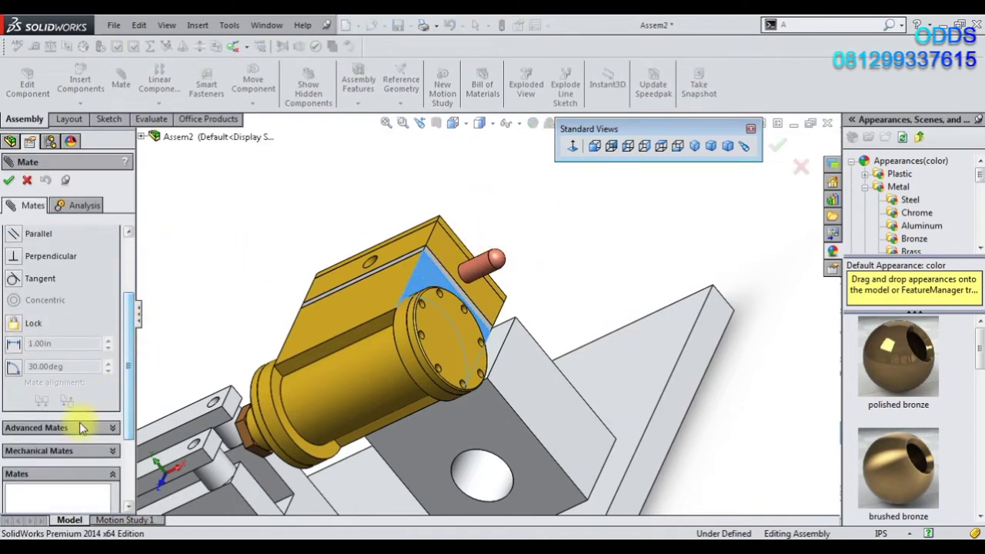
scroll(76, 415, "down", 2)
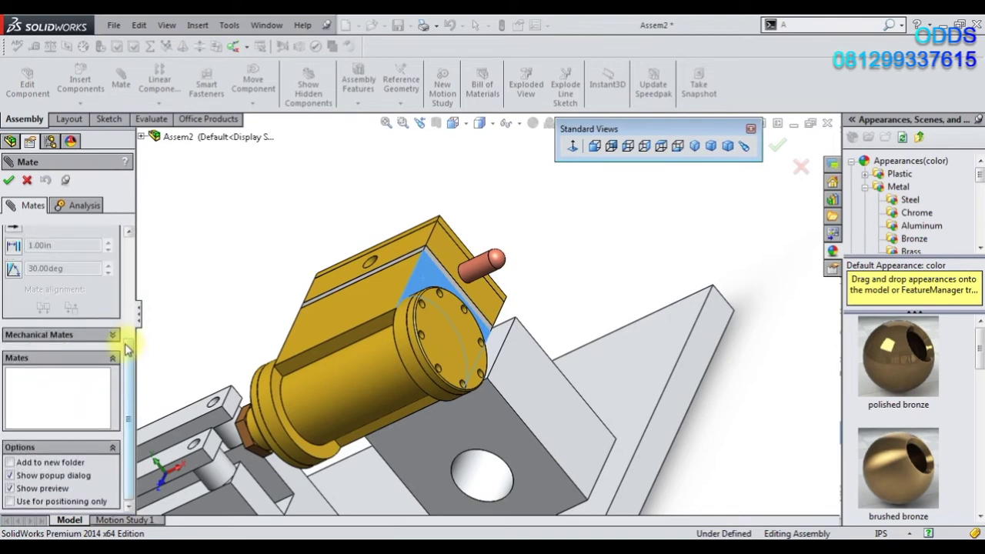
scroll(130, 315, "up", 2)
Add a Width mate centring the cylinder between the two base plate support faces.
left_click(19, 284)
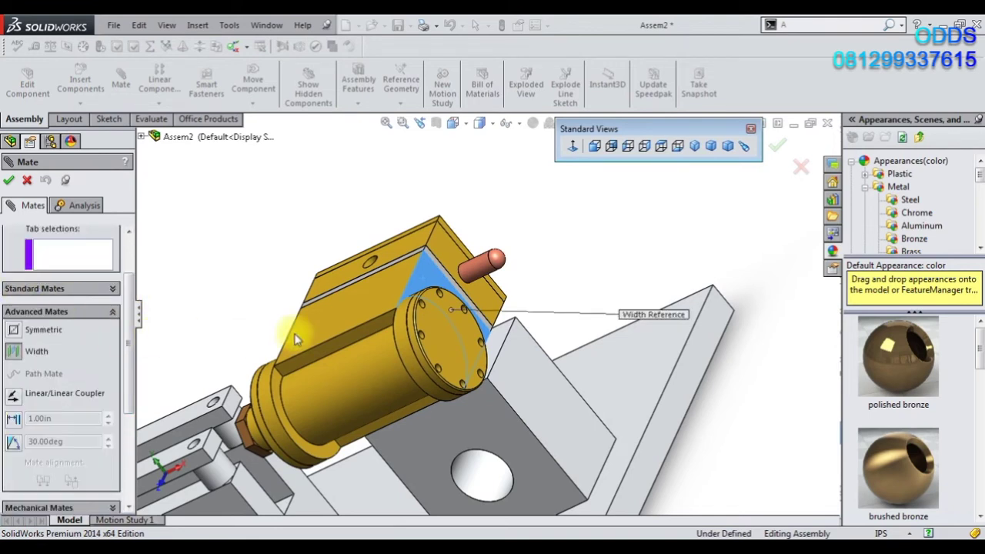
middle_click_drag(286, 307, 314, 375)
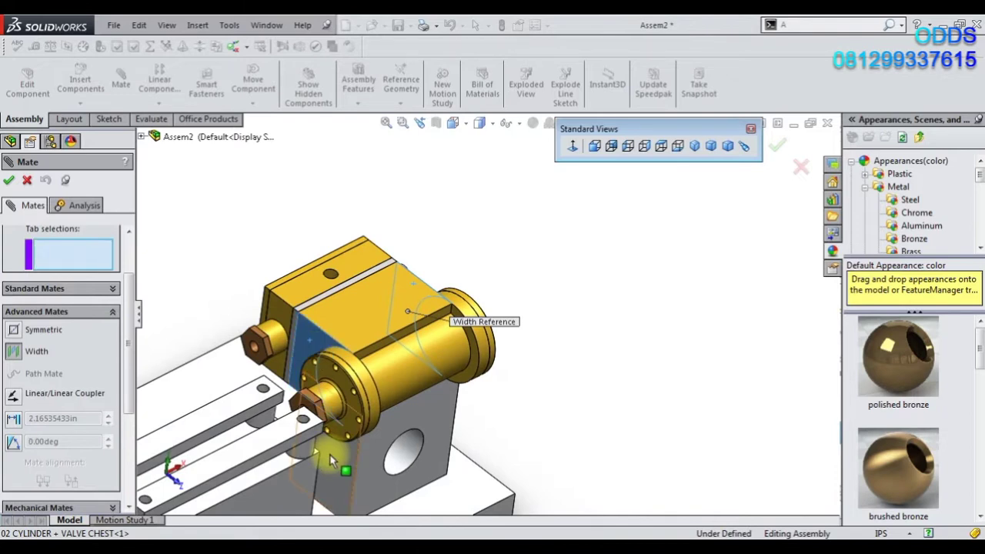
left_click(342, 489)
middle_click_drag(487, 433, 478, 429)
left_click(479, 429)
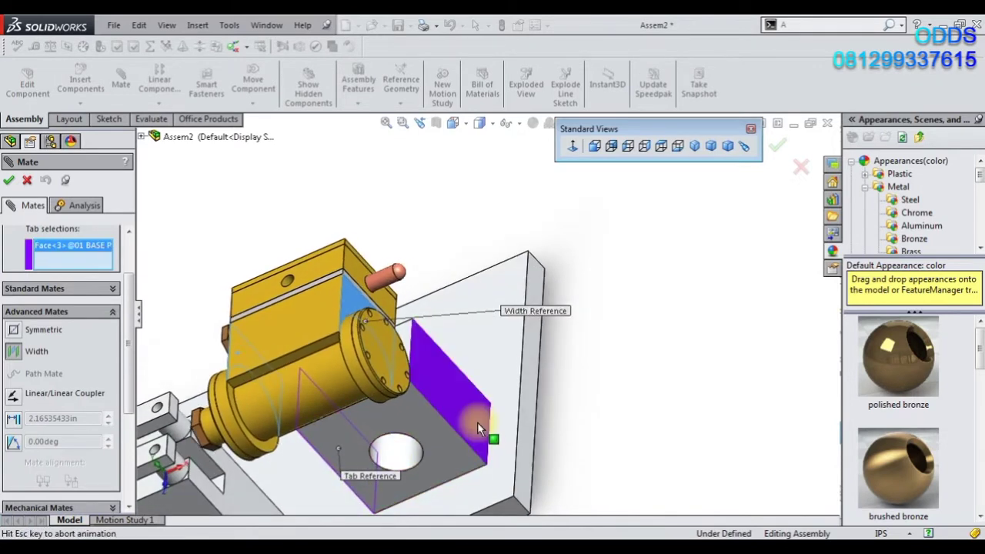
left_click(9, 182)
left_click(8, 180)
Turn the front cover to line up its bolt hole and mate it concentric, fully defining the assembly.
scroll(443, 348, "down", 5)
mouse_move(442, 349)
middle_mouse_down()
mouse_move(363, 257)
mouse_move(439, 365)
middle_mouse_up()
scroll(517, 344, "up", 2)
scroll(546, 361, "up", 2)
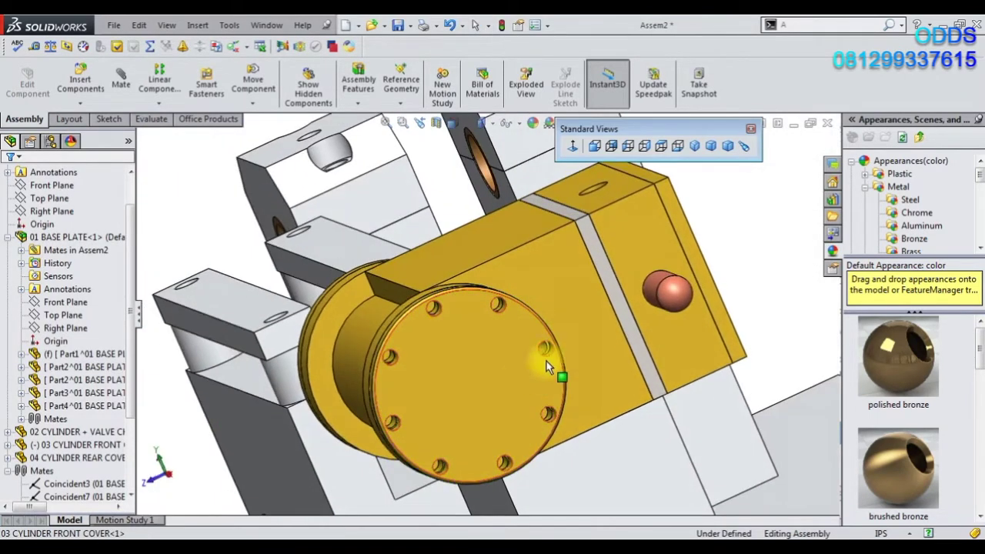
scroll(531, 367, "down", 6)
scroll(528, 368, "down", 2)
scroll(528, 368, "down", 2)
mouse_move(527, 362)
middle_mouse_down()
mouse_move(509, 346)
mouse_move(512, 330)
middle_mouse_up()
mouse_move(495, 372)
left_mouse_down()
mouse_move(490, 321)
mouse_move(461, 308)
left_mouse_up()
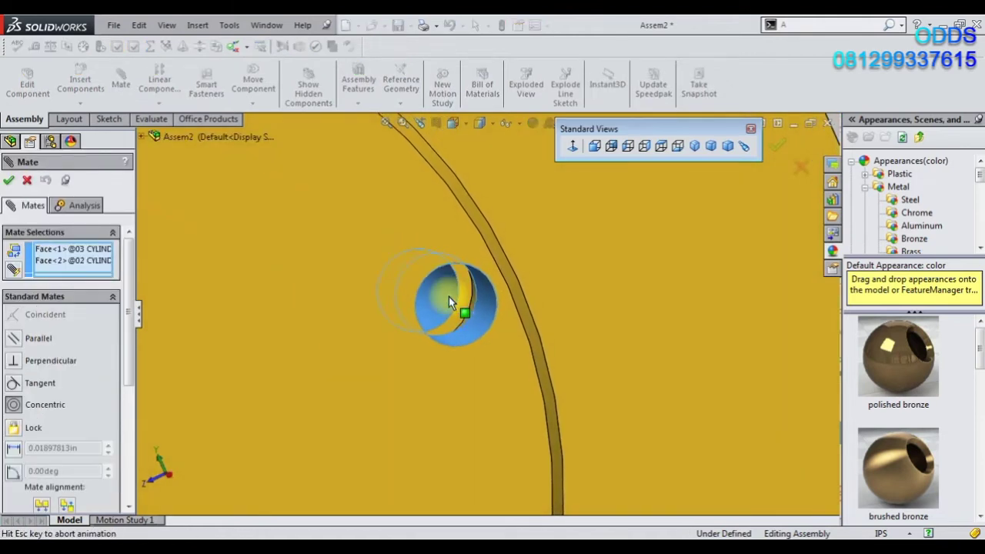
left_click(630, 266)
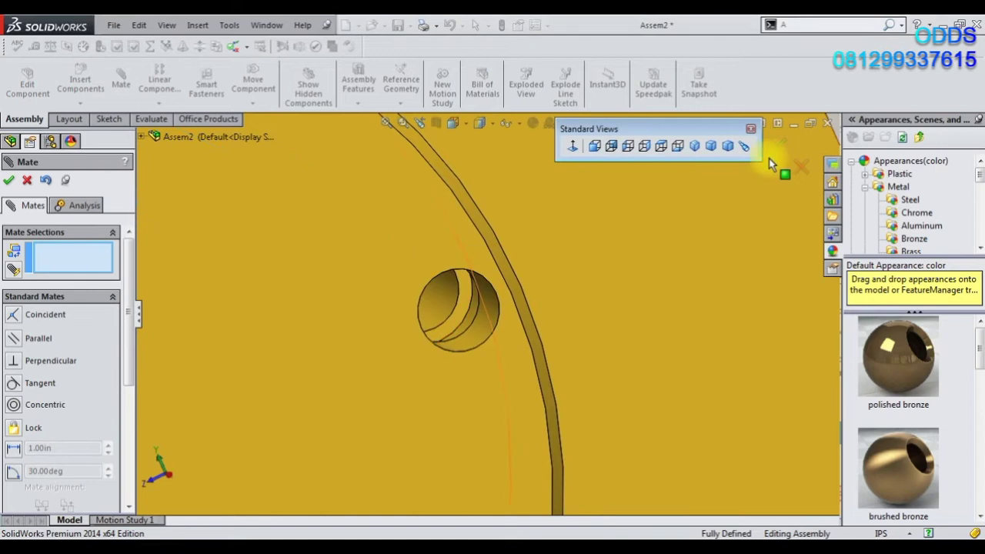
left_click(778, 144)
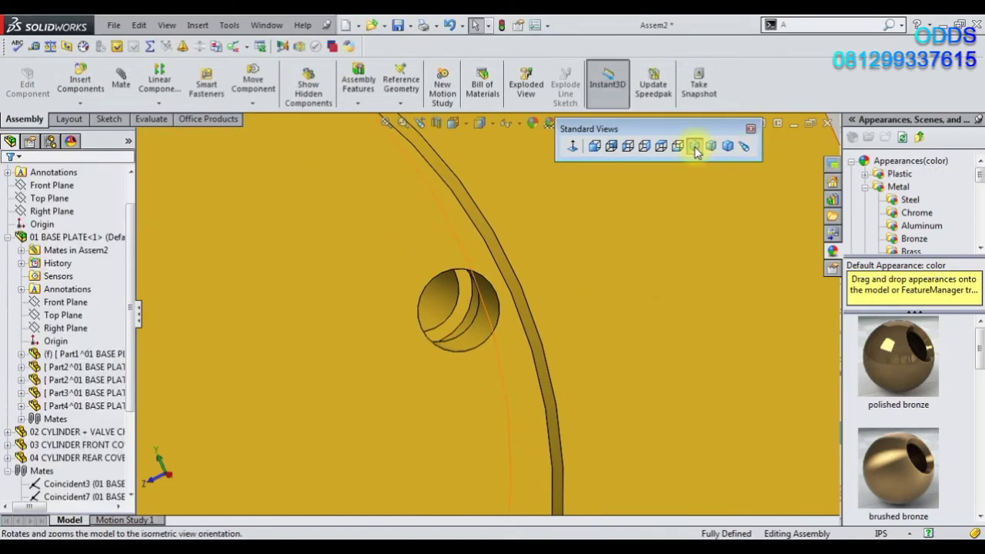
Show the assembly in isometric view, collapse the 01 BASE PLATE node, and start Insert Components.
left_click(695, 148)
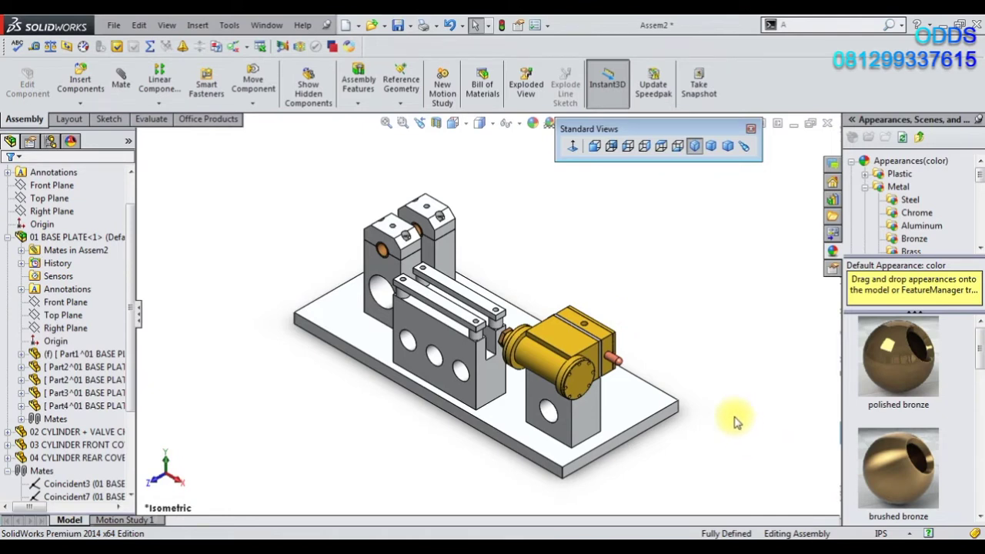
left_click_drag(900, 470, 173, 341)
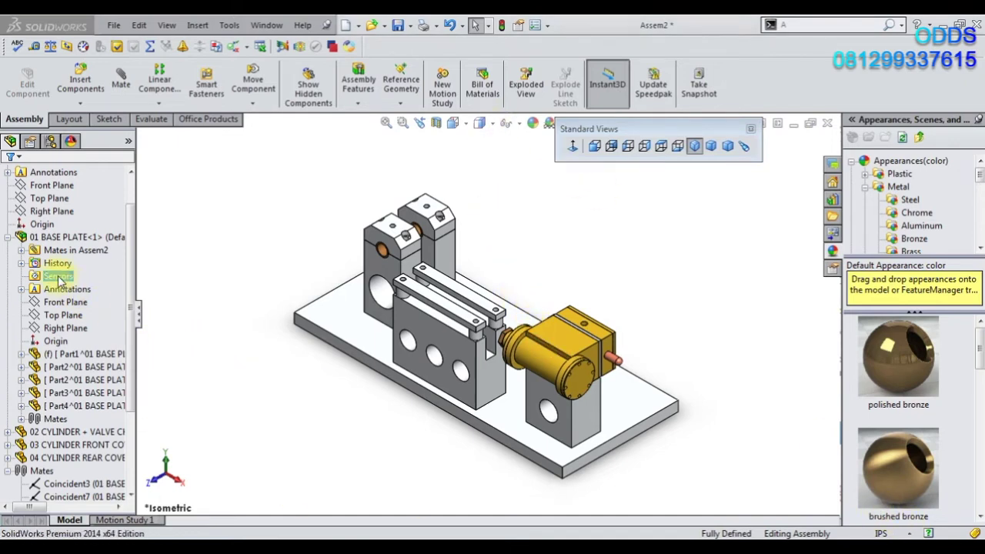
left_click(9, 239)
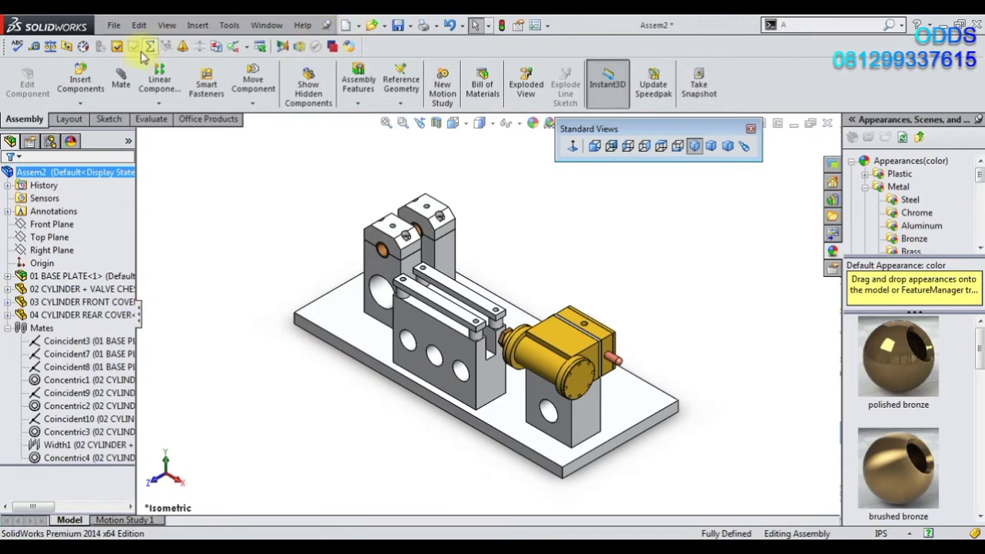
left_click(80, 77)
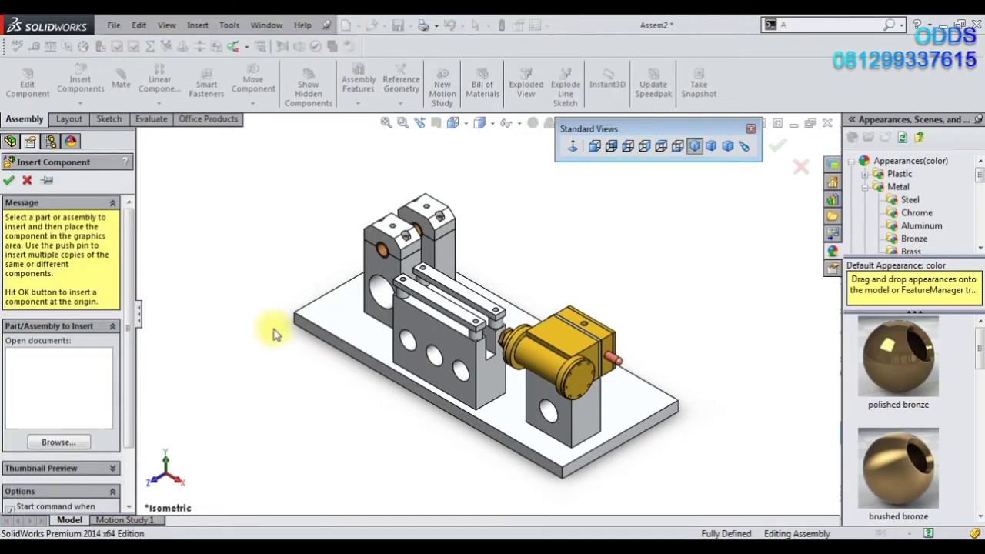
Browse to and load parts 05 through 10 together for insertion.
left_click(84, 447)
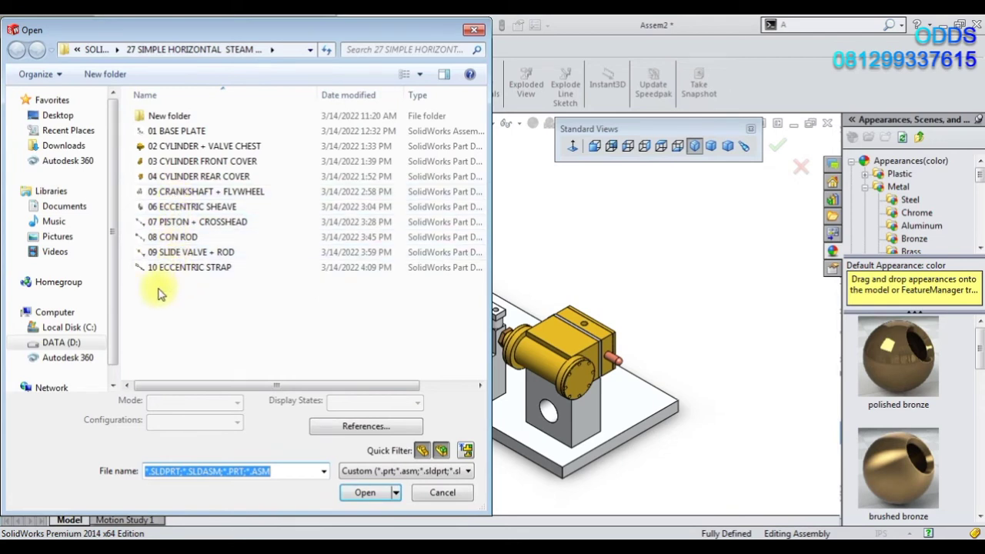
left_click_drag(158, 298, 208, 187)
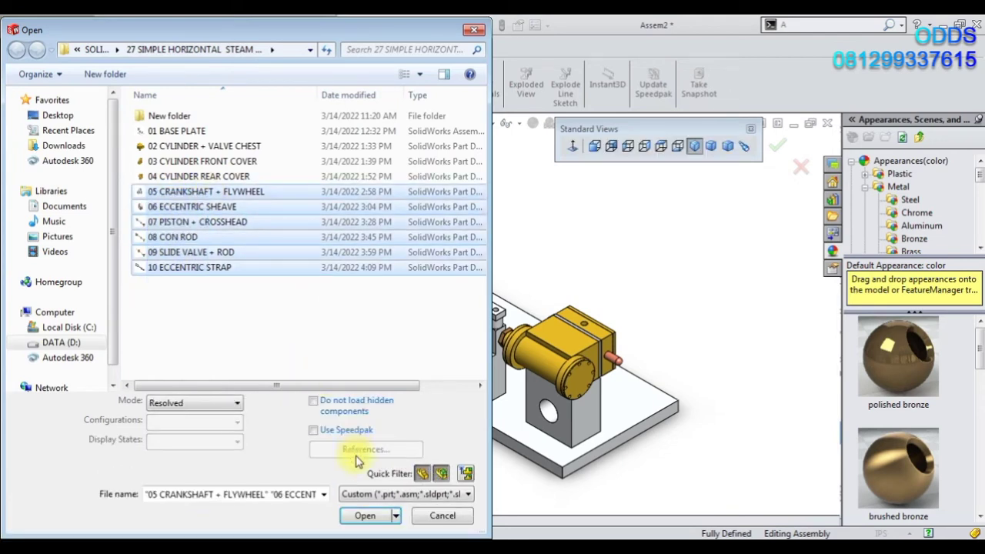
left_click(365, 520)
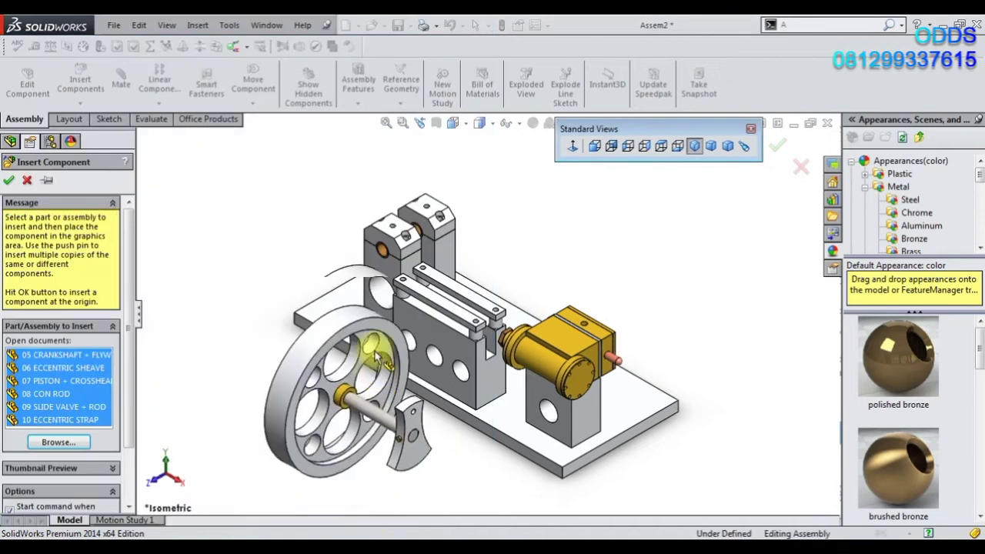
Place the crankshaft, eccentric sheave, piston and crosshead, con rod, slide valve and eccentric strap.
left_click(586, 190)
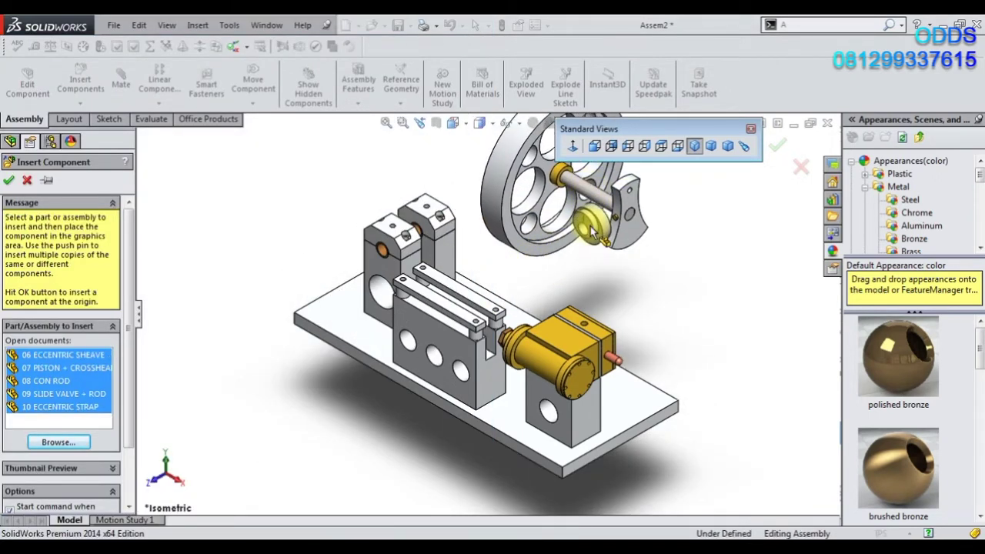
left_click(591, 268)
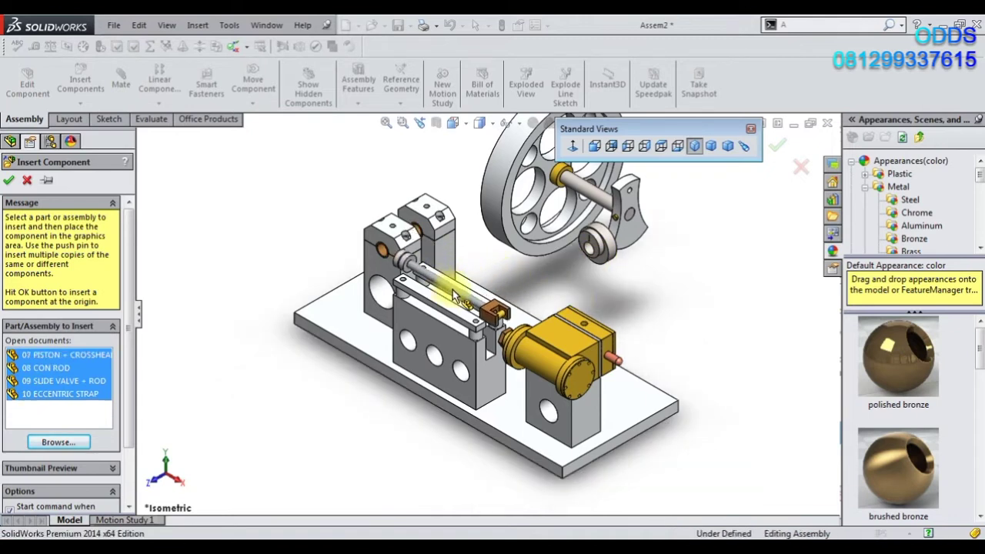
left_click(453, 292)
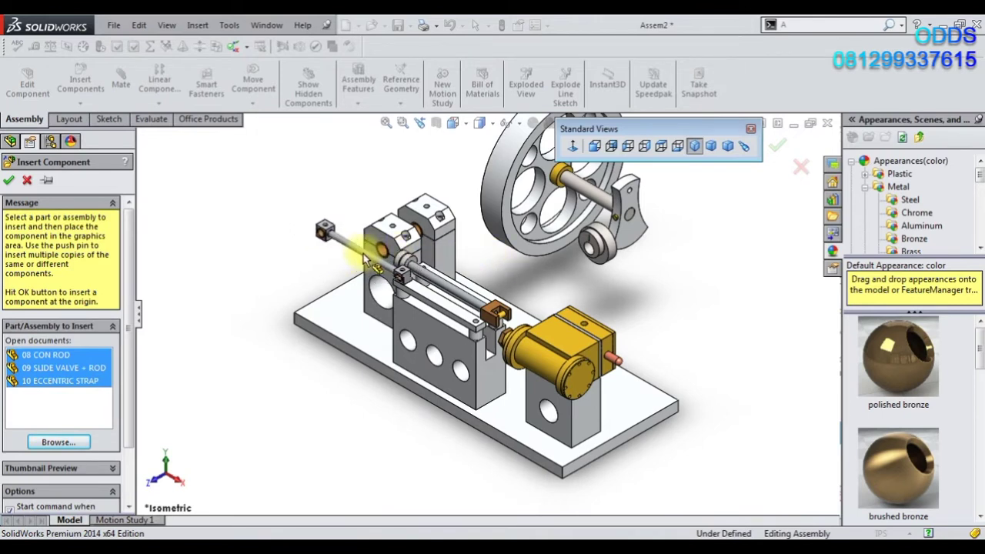
left_click(319, 261)
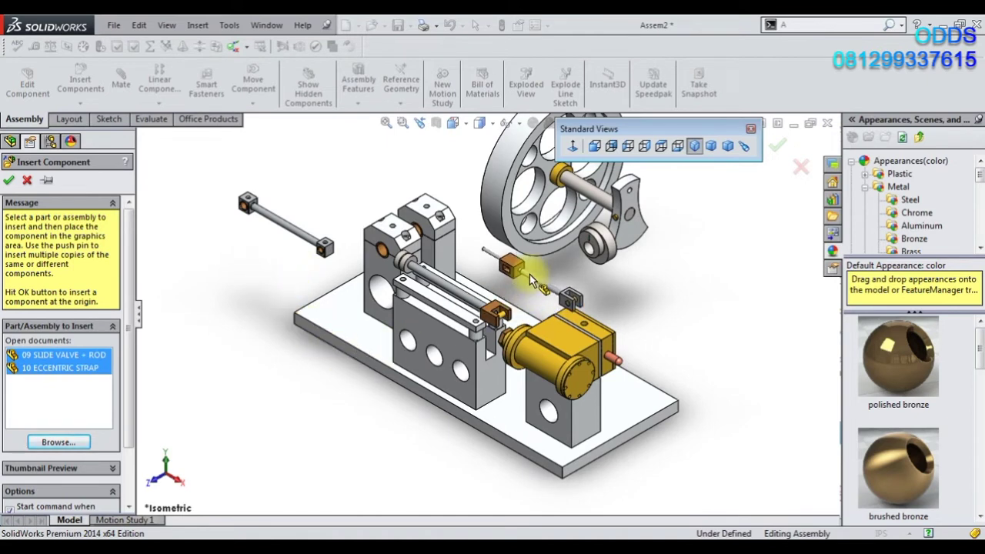
left_click(536, 308)
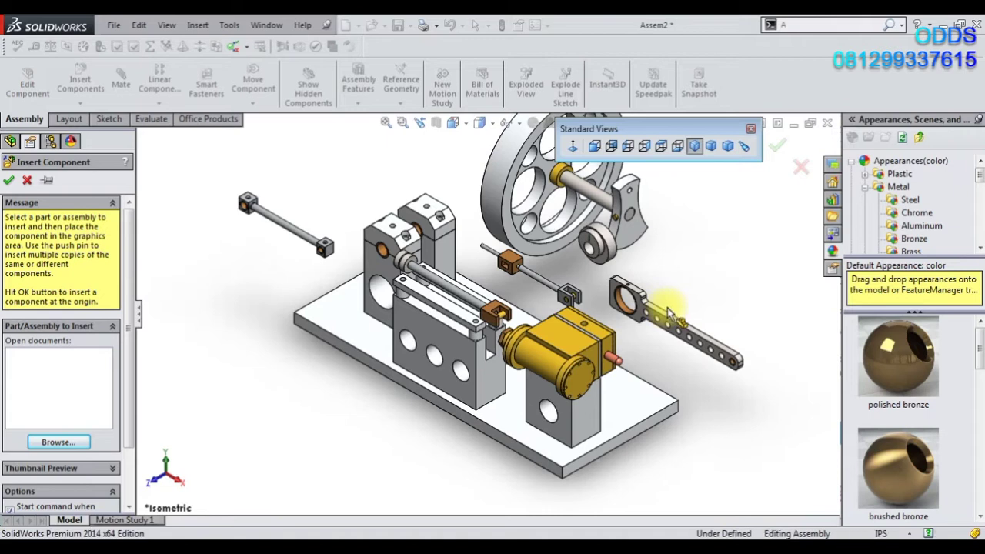
left_click(671, 319)
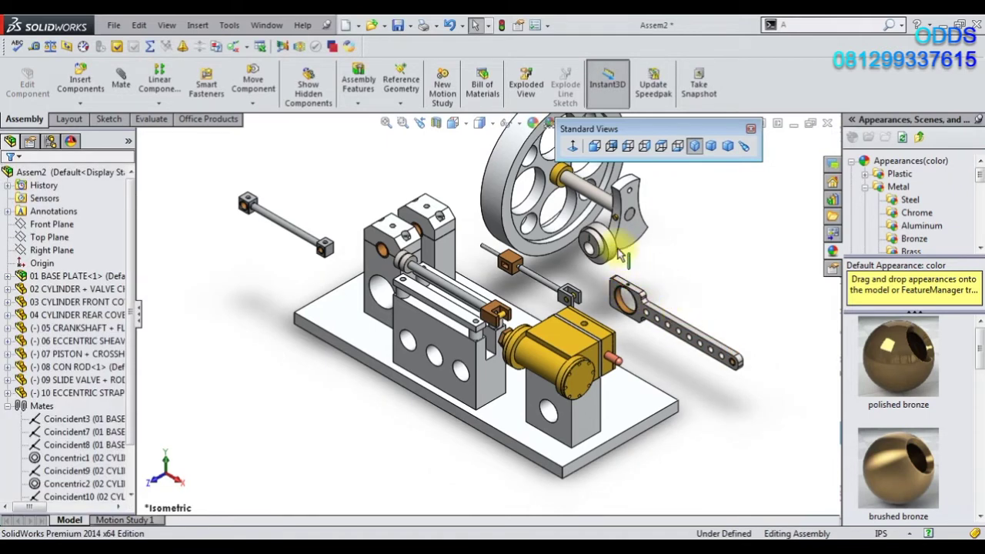
left_click_drag(622, 256, 598, 206)
Mate the crankshaft concentric with the bearing block hole.
left_click(598, 207)
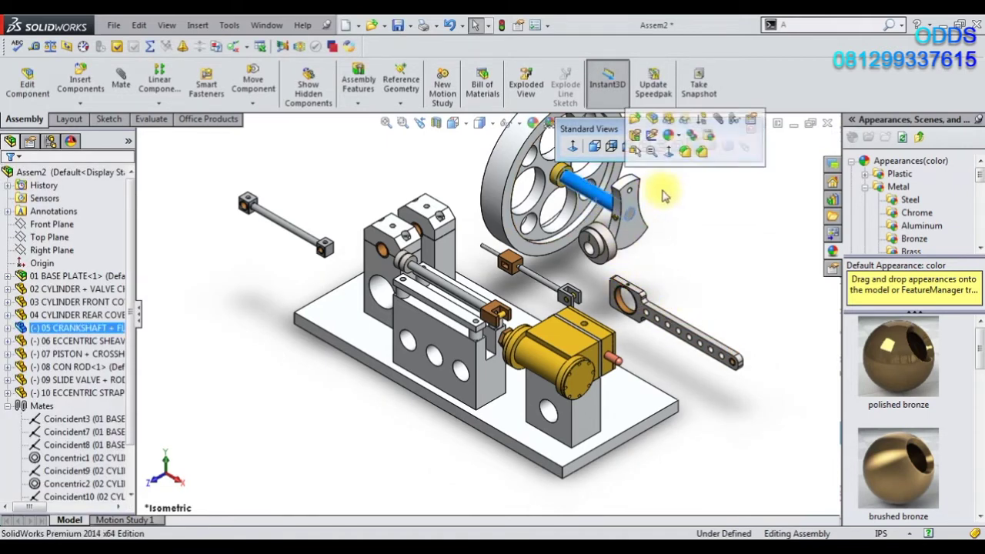
left_click(725, 134)
scroll(396, 279, "down", 3)
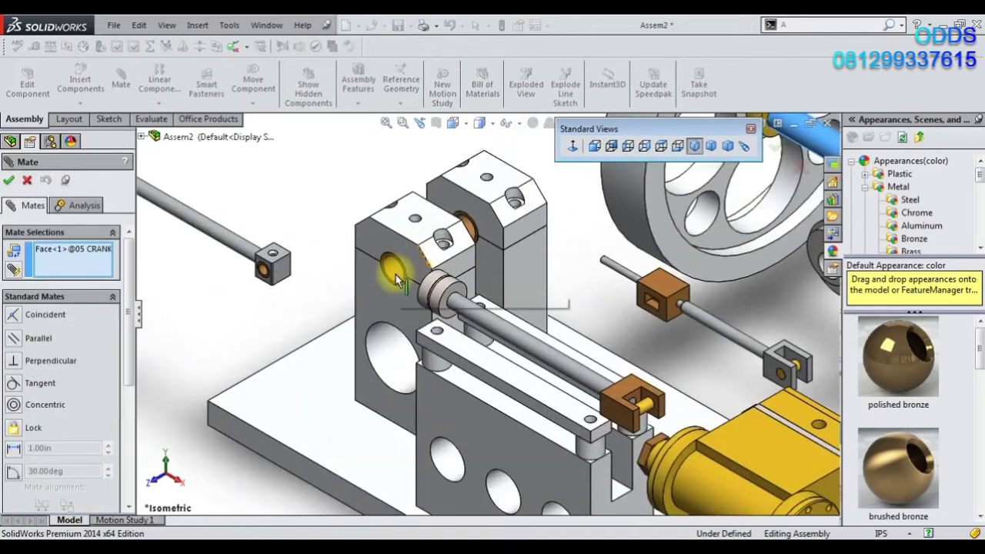
left_click(395, 274)
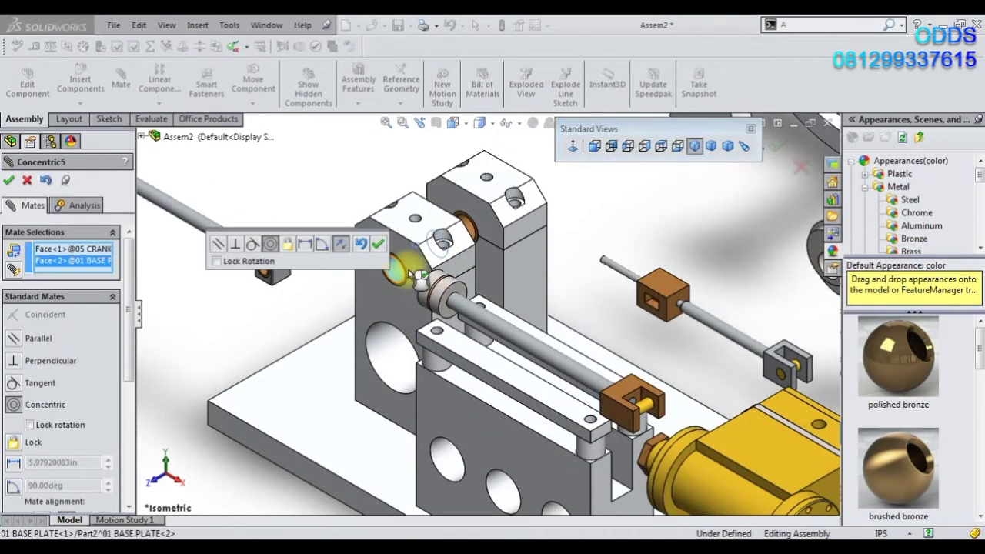
left_click(378, 248)
Make the crank hub face coincident with the bearing block face and finish mating.
scroll(624, 212, "up", 5)
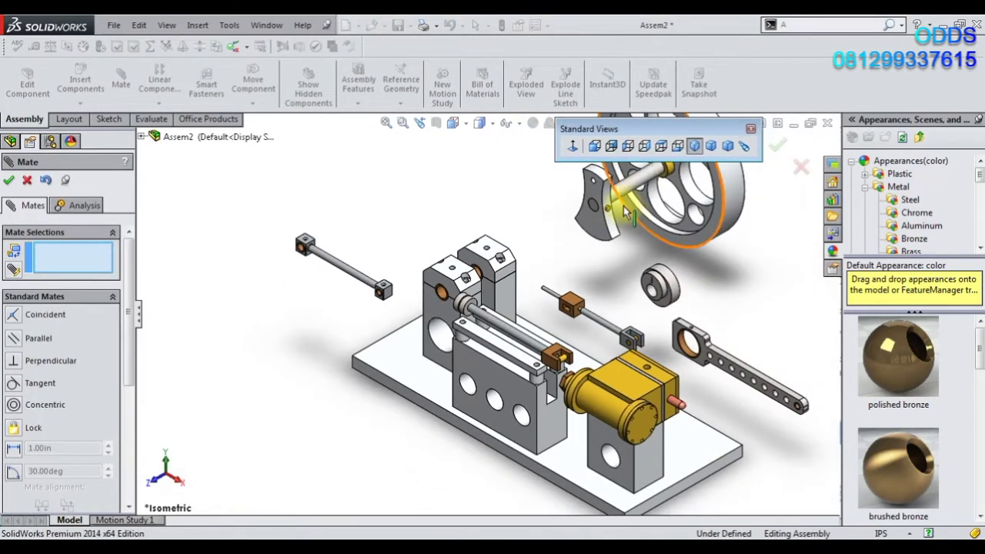
scroll(658, 198, "down", 3)
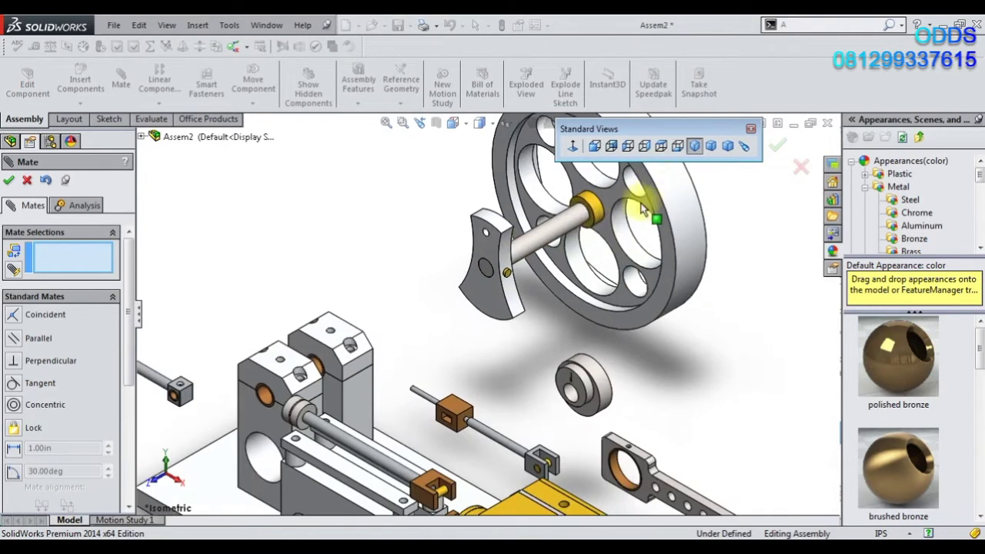
scroll(586, 227, "down", 3)
left_click(556, 265)
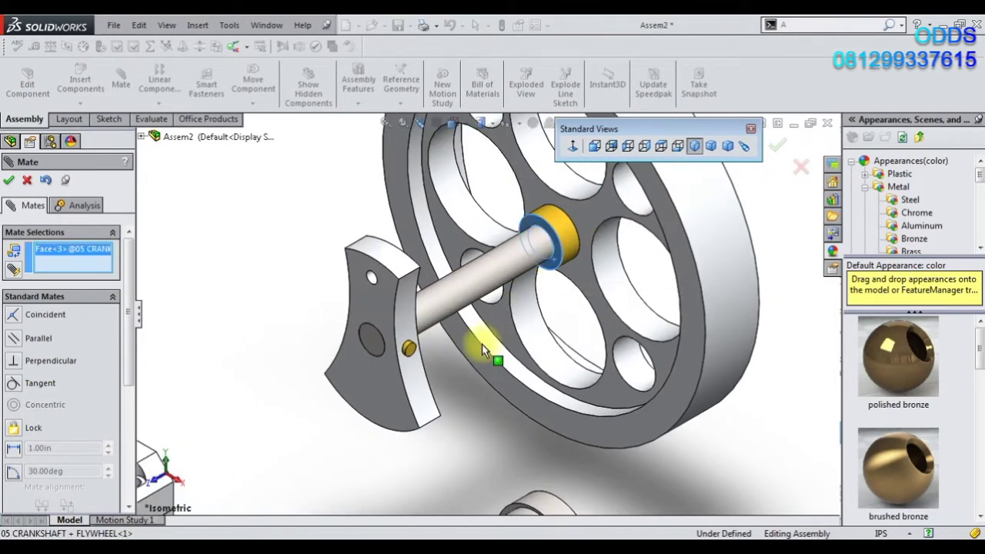
scroll(482, 343, "up", 3)
scroll(415, 353, "up", 3)
mouse_move(416, 353)
middle_mouse_down()
mouse_move(373, 370)
mouse_move(297, 428)
mouse_move(405, 404)
middle_mouse_up()
mouse_move(488, 264)
middle_mouse_down()
mouse_move(472, 224)
mouse_move(495, 293)
mouse_move(358, 391)
mouse_move(435, 336)
mouse_move(383, 361)
mouse_move(386, 392)
mouse_move(377, 385)
mouse_move(362, 403)
middle_mouse_up()
left_click(356, 406)
scroll(383, 361, "up", 5)
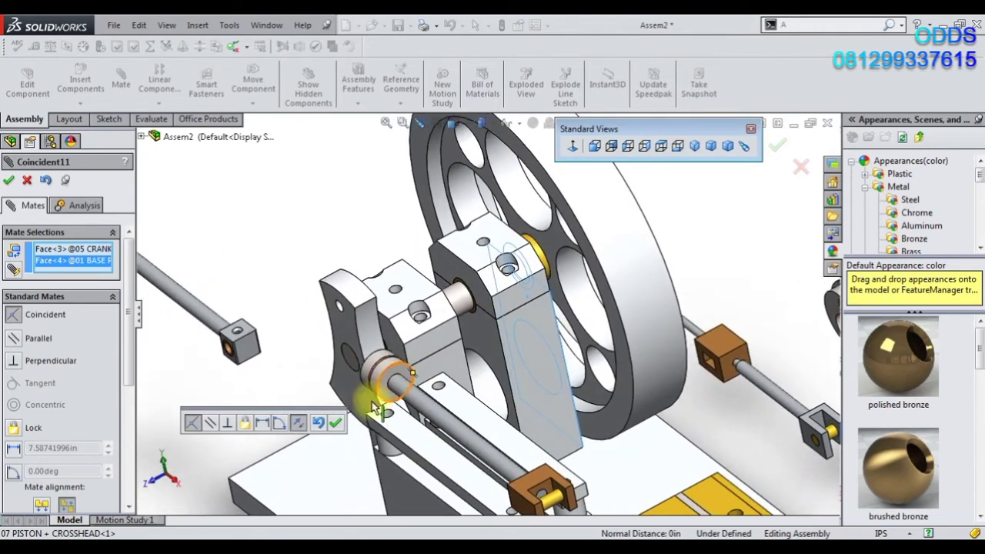
left_click(338, 424)
key("f")
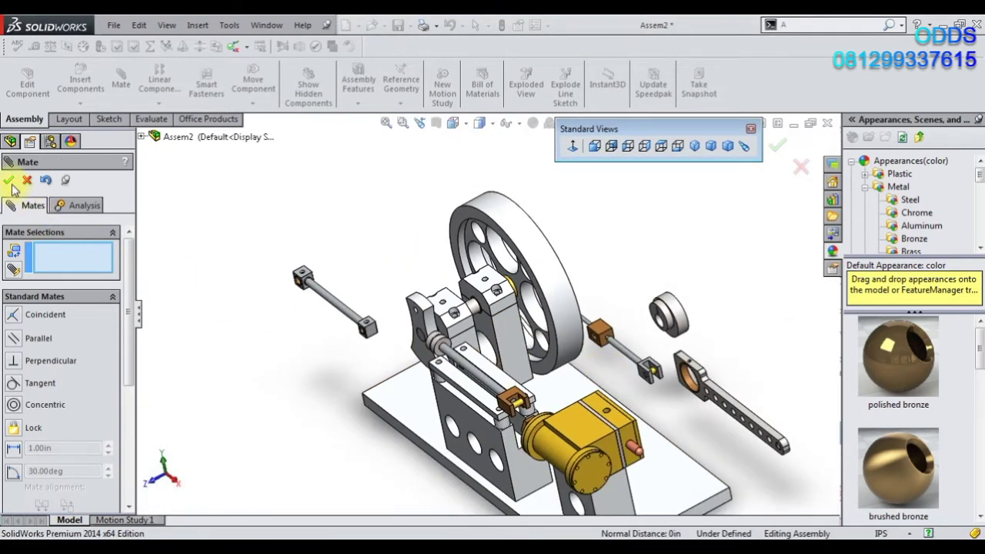
key("Escape")
mouse_move(538, 377)
middle_mouse_down()
mouse_move(545, 385)
mouse_move(589, 373)
mouse_move(578, 358)
mouse_move(556, 362)
mouse_move(573, 373)
middle_mouse_up()
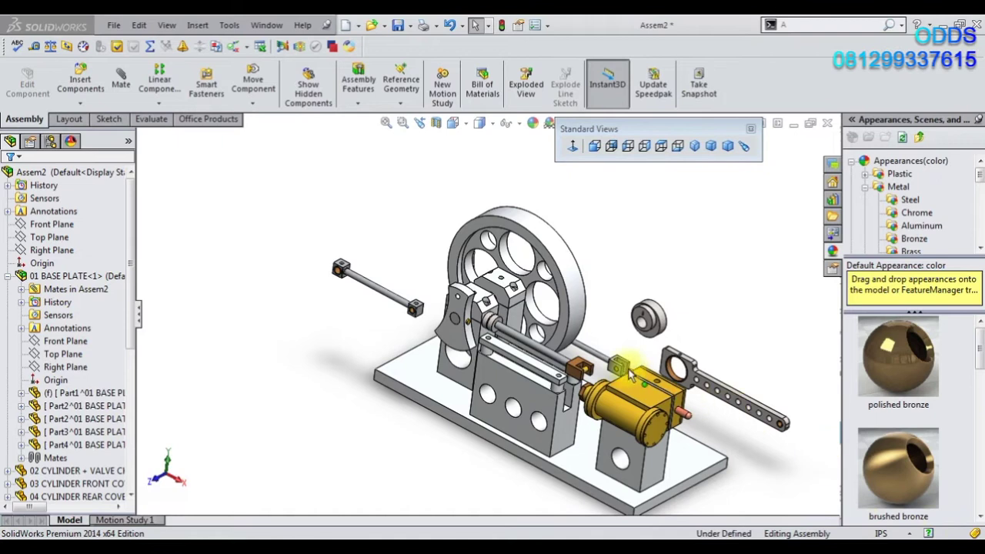
Mate the eccentric sheave's bore concentric with the crankshaft.
scroll(662, 324, "down", 3)
scroll(608, 284, "down", 3)
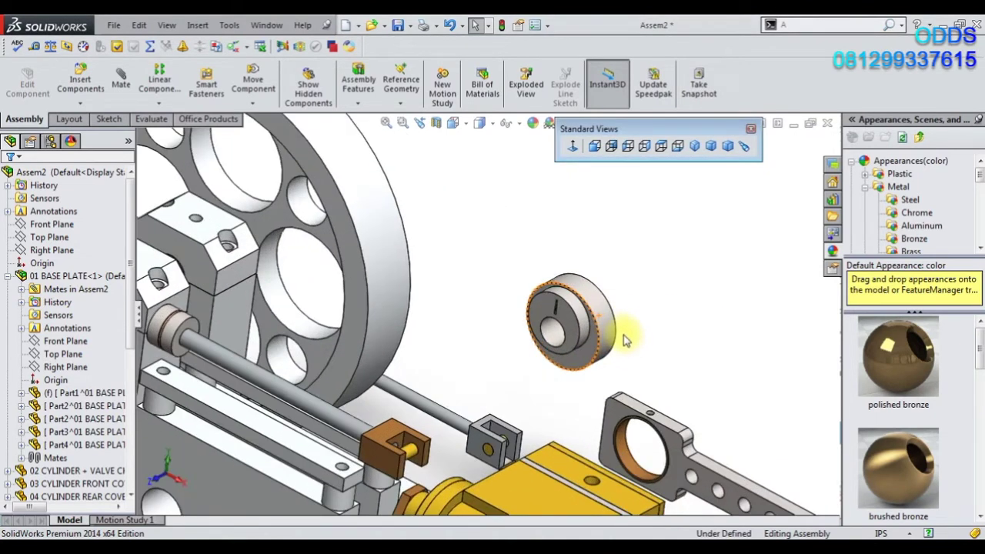
scroll(569, 316, "down", 3)
left_click(536, 343)
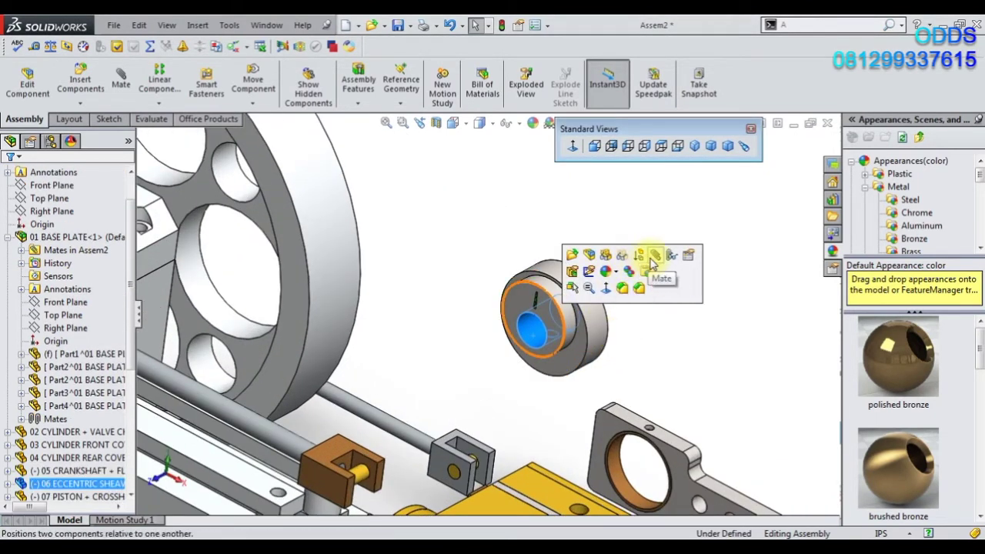
left_click(653, 262)
scroll(274, 264, "up", 5)
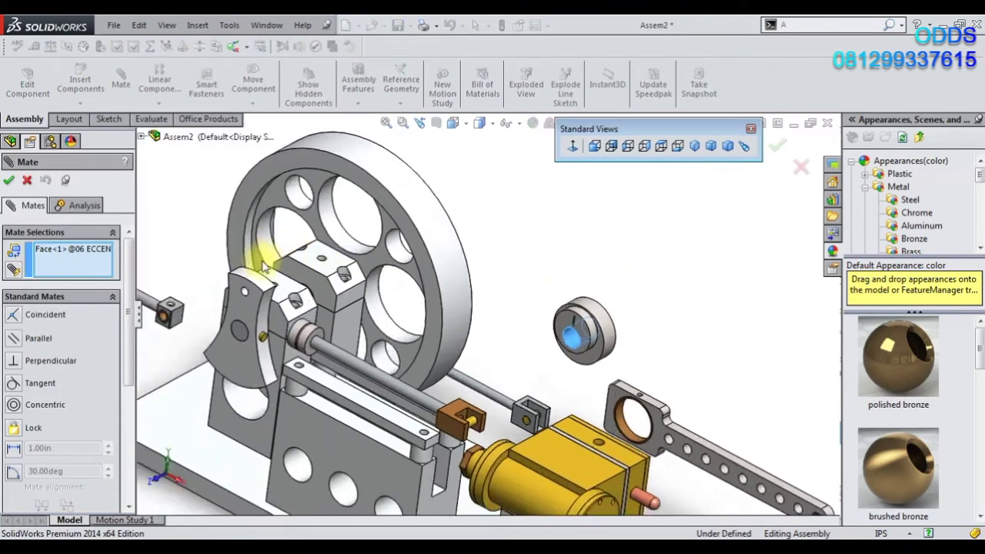
scroll(375, 314, "down", 5)
left_click(344, 380)
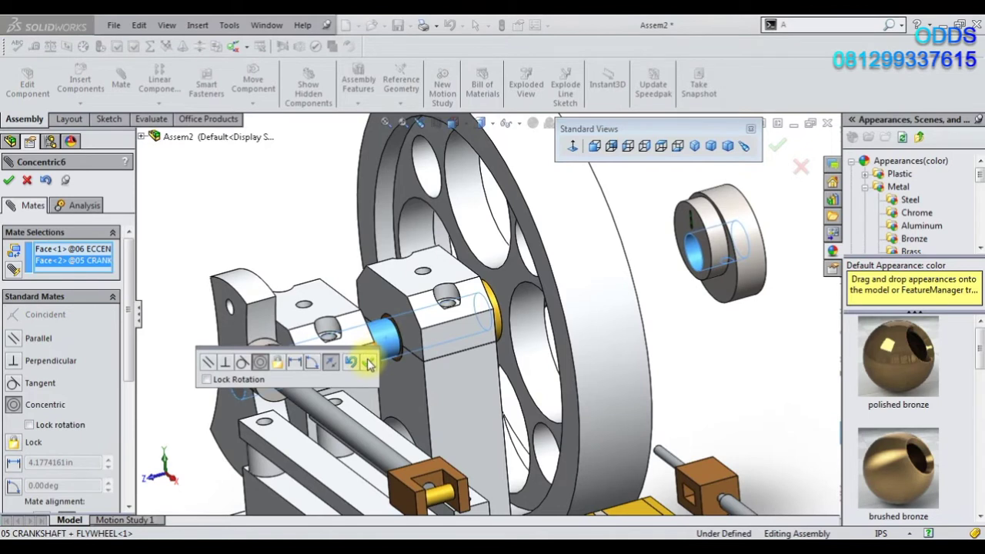
left_click(368, 366)
Mate the sheave's side face coincident with the bearing block face.
scroll(492, 412, "up", 5)
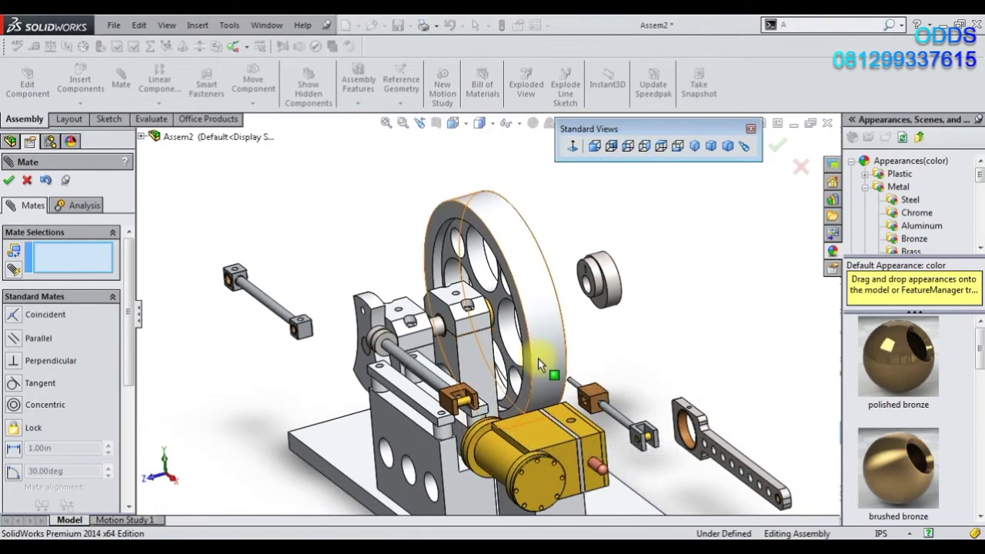
scroll(541, 320, "down", 3)
scroll(613, 310, "down", 3)
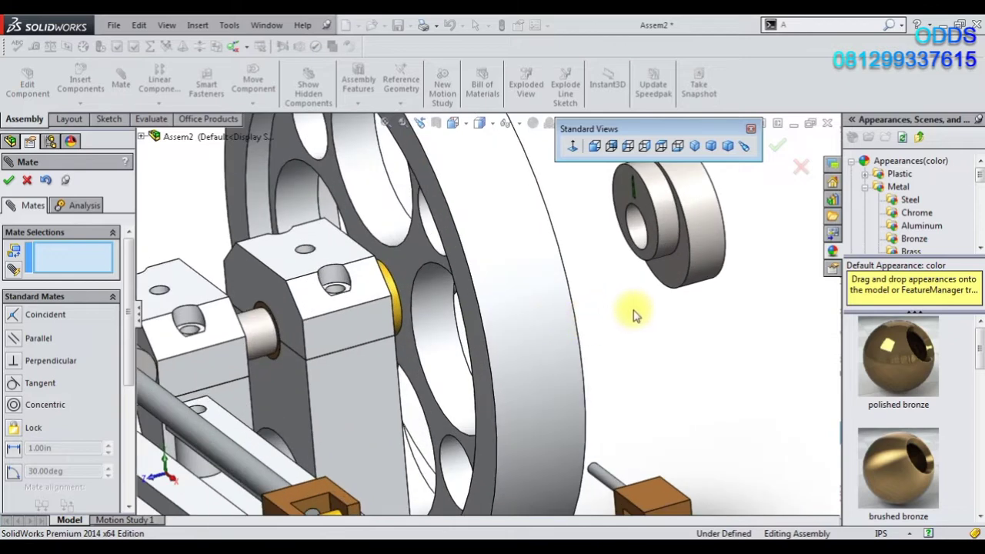
scroll(633, 310, "up", 3)
mouse_move(679, 281)
middle_mouse_down()
mouse_move(643, 303)
mouse_move(630, 278)
middle_mouse_up()
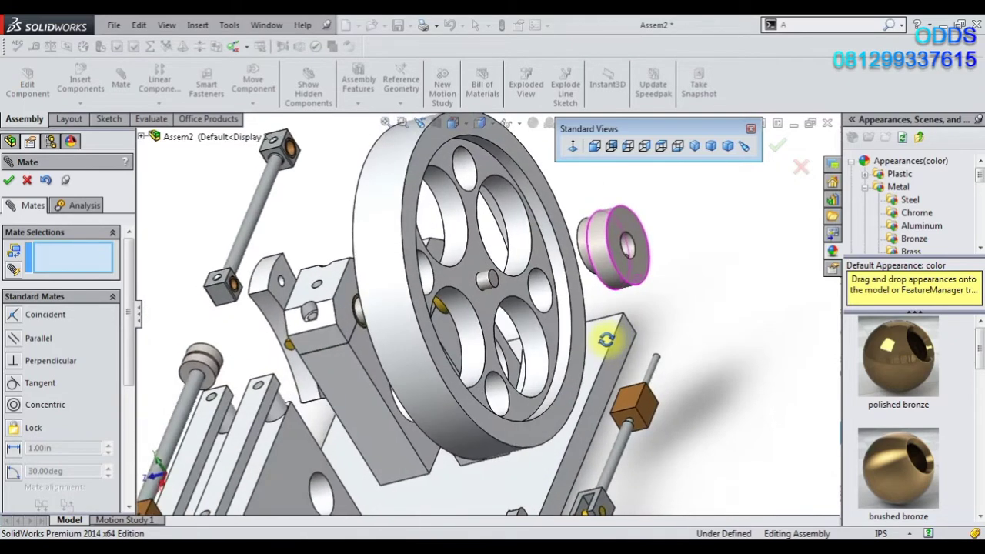
left_click(629, 279)
mouse_move(429, 260)
middle_mouse_down()
mouse_move(453, 285)
mouse_move(362, 341)
middle_mouse_up()
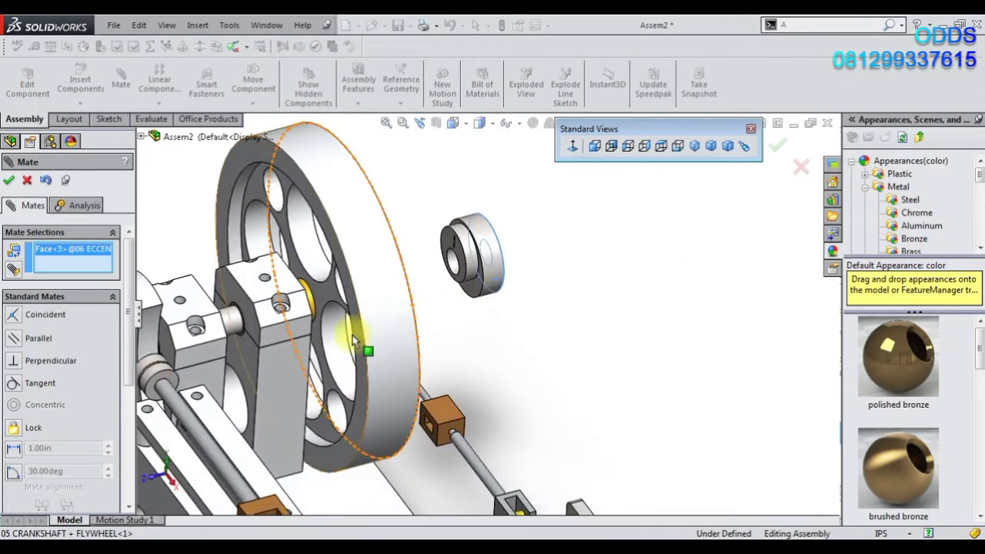
left_click(255, 332)
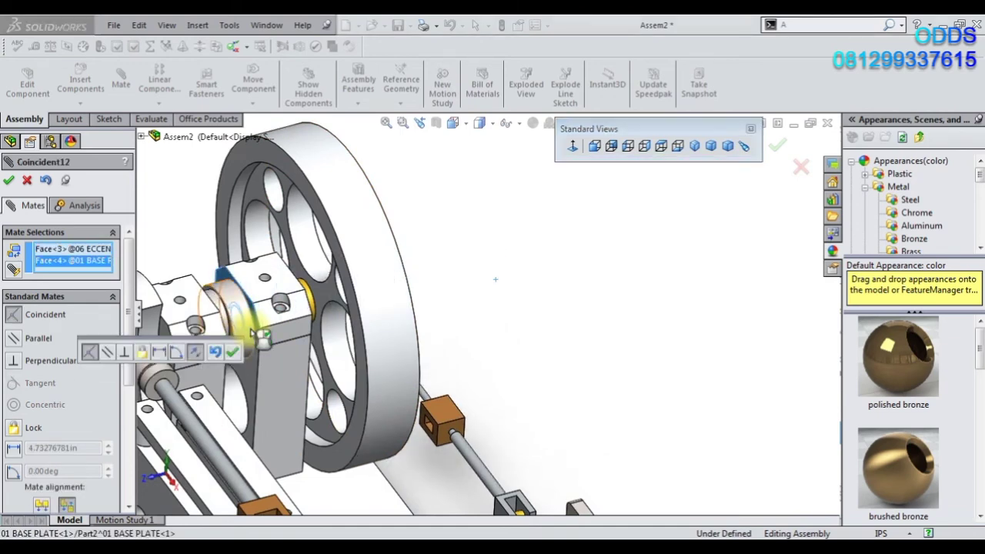
left_click(234, 354)
scroll(297, 282, "down", 3)
Move the valve rod aside and mate the piston concentric with the cylinder, alignment flipped.
scroll(264, 301, "down", 2)
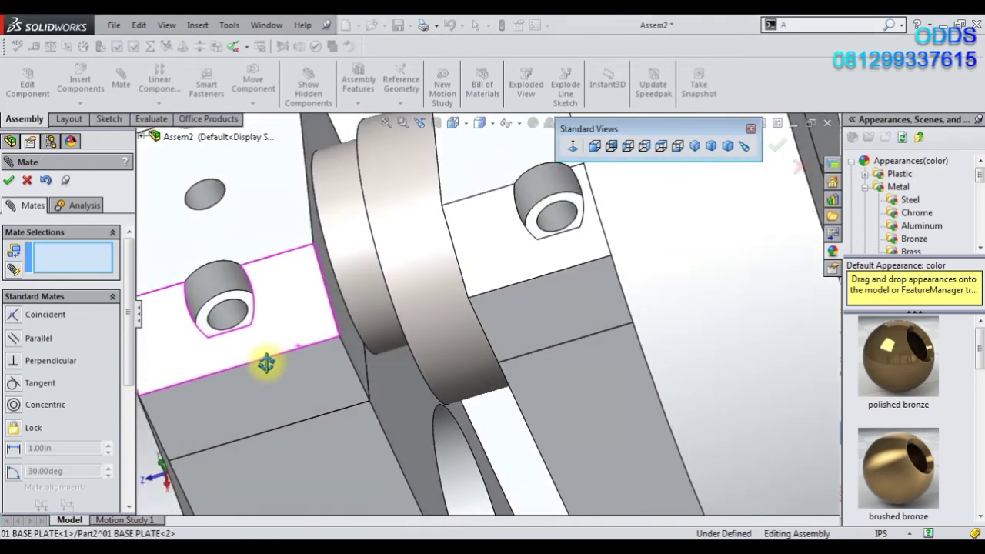
scroll(322, 340, "down", 2)
scroll(322, 340, "up", 5)
scroll(625, 451, "down", 3)
scroll(612, 367, "down", 2)
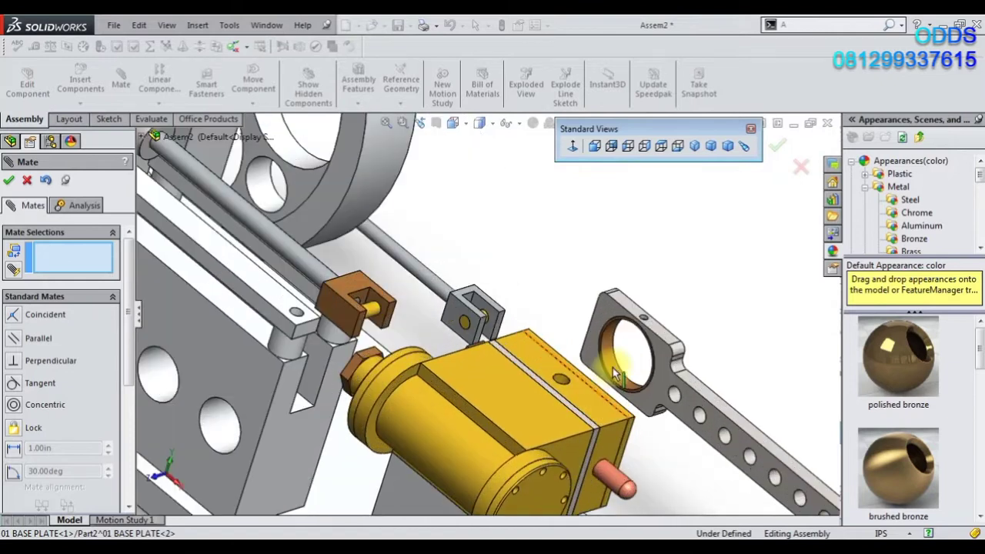
scroll(471, 340, "up", 5)
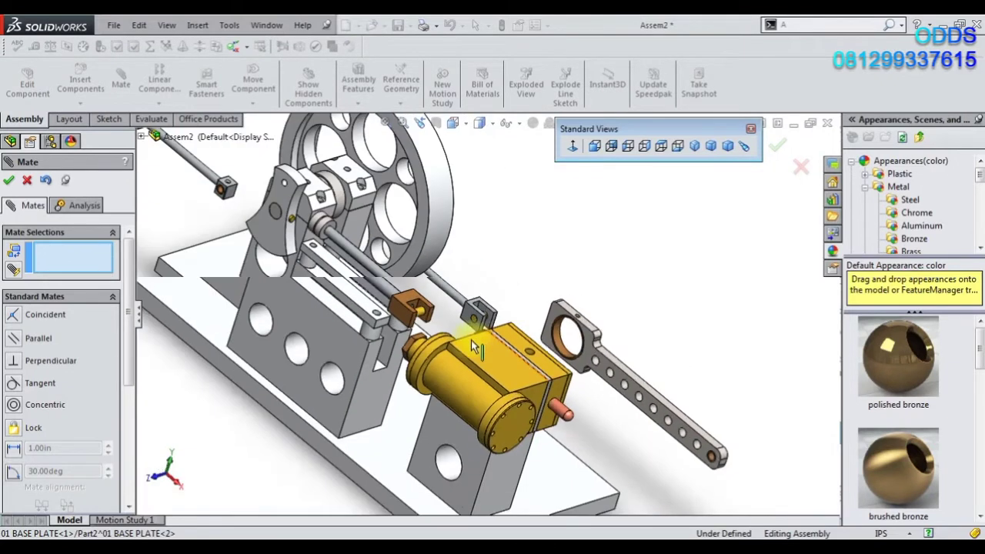
scroll(456, 318, "down", 2)
scroll(455, 318, "up", 2)
scroll(437, 271, "down", 3)
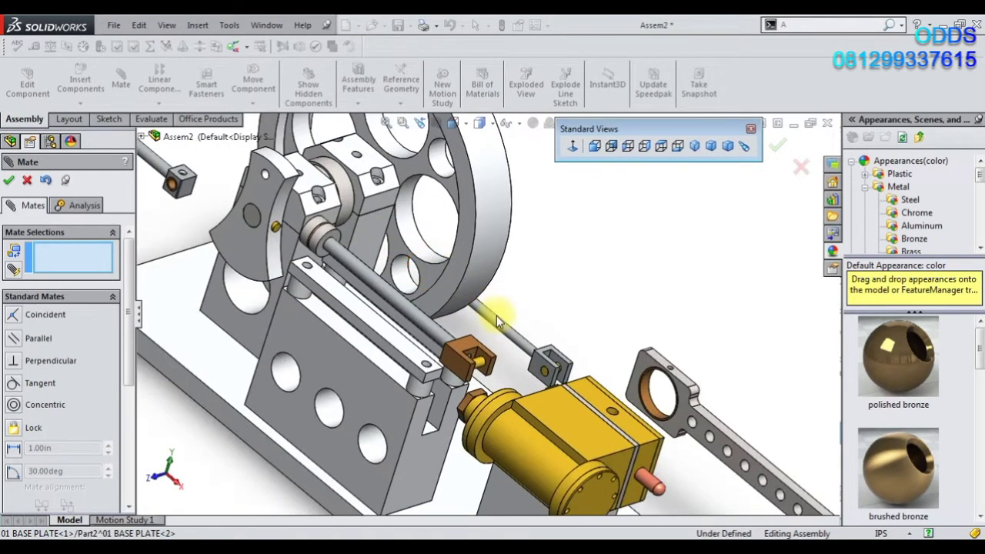
left_click_drag(496, 315, 625, 296)
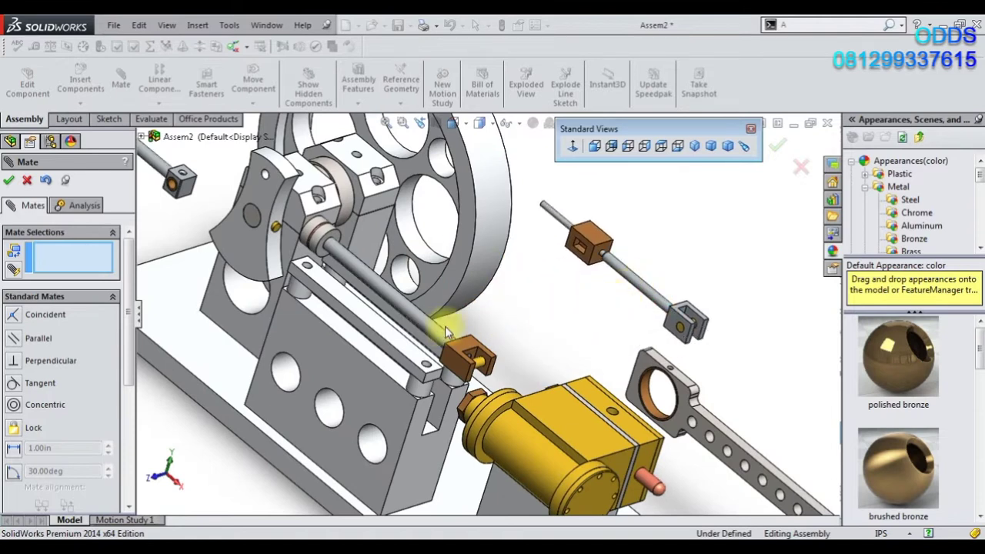
left_click_drag(433, 336, 499, 347)
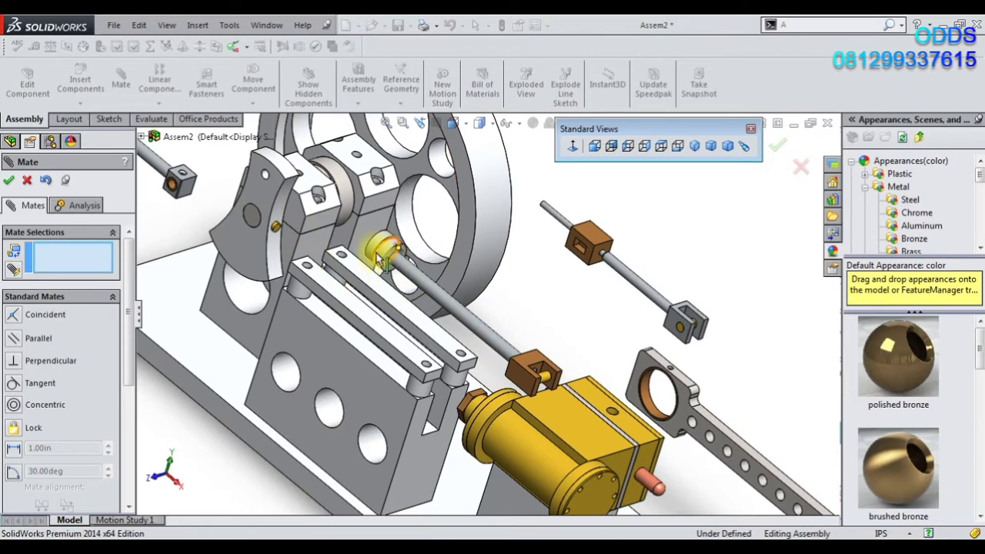
left_click(506, 444)
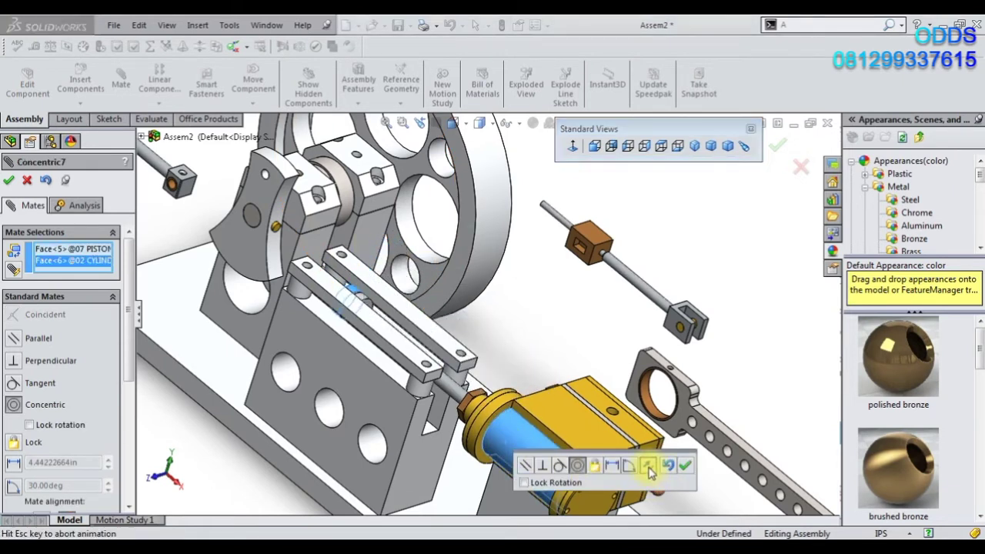
left_click(648, 466)
left_click(686, 467)
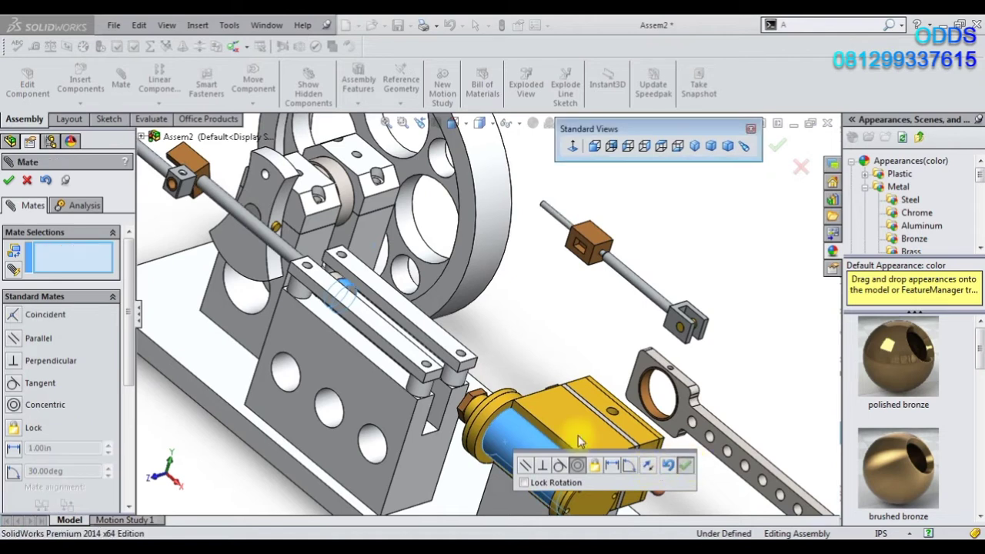
Drag the piston rod and crosshead to test their sliding into the cylinder.
middle_click_drag(400, 274, 338, 273)
left_click_drag(310, 261, 467, 360)
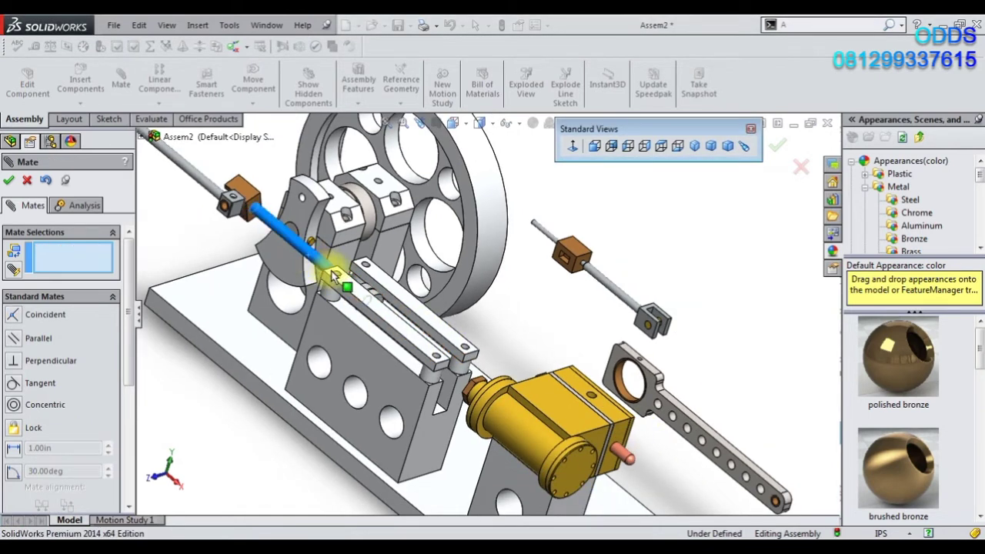
scroll(462, 369, "down", 2)
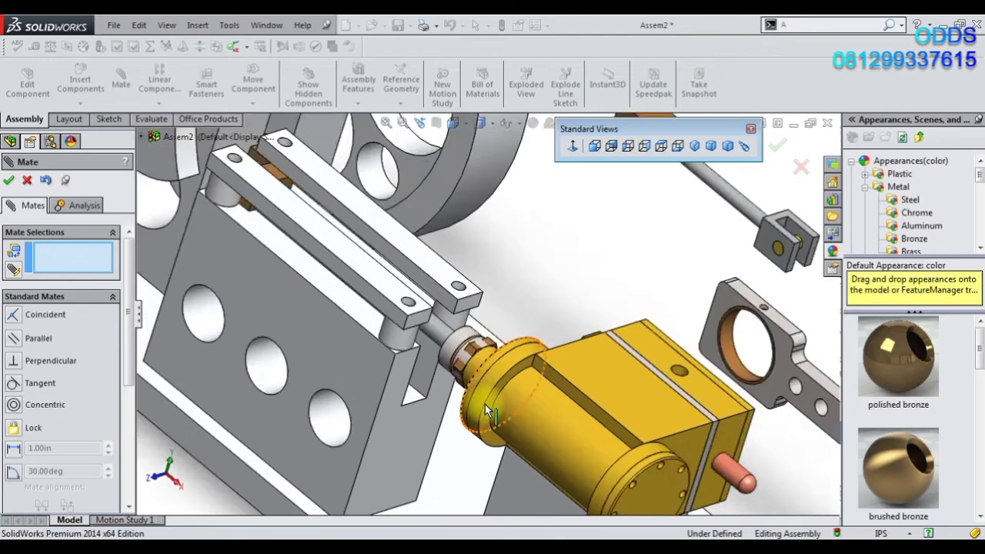
scroll(462, 362, "down", 2)
scroll(431, 331, "down", 2)
scroll(409, 309, "down", 2)
mouse_move(409, 303)
left_mouse_down()
mouse_move(505, 324)
mouse_move(693, 436)
left_mouse_up()
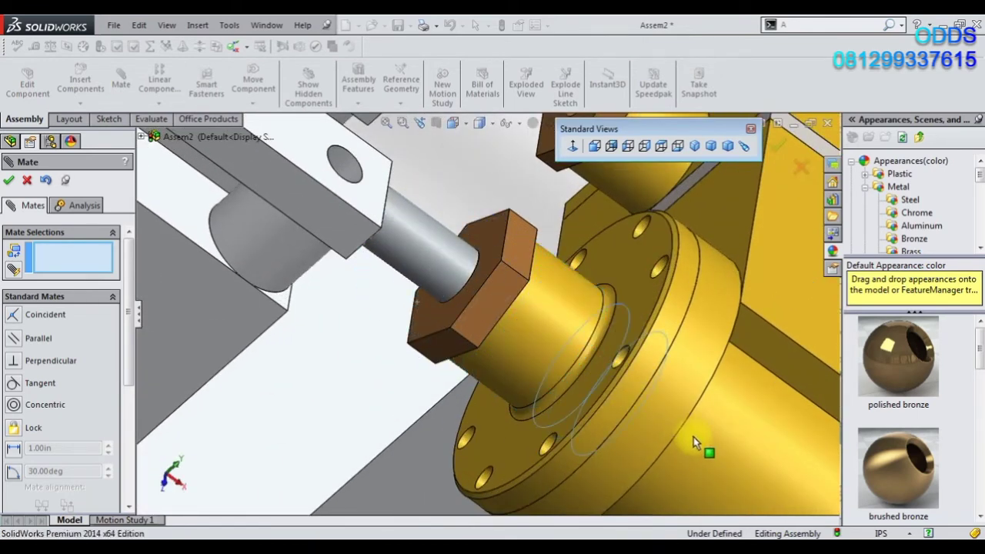
mouse_move(424, 276)
left_mouse_down()
mouse_move(764, 450)
mouse_move(423, 276)
mouse_move(481, 312)
left_mouse_up()
scroll(451, 308, "up", 2)
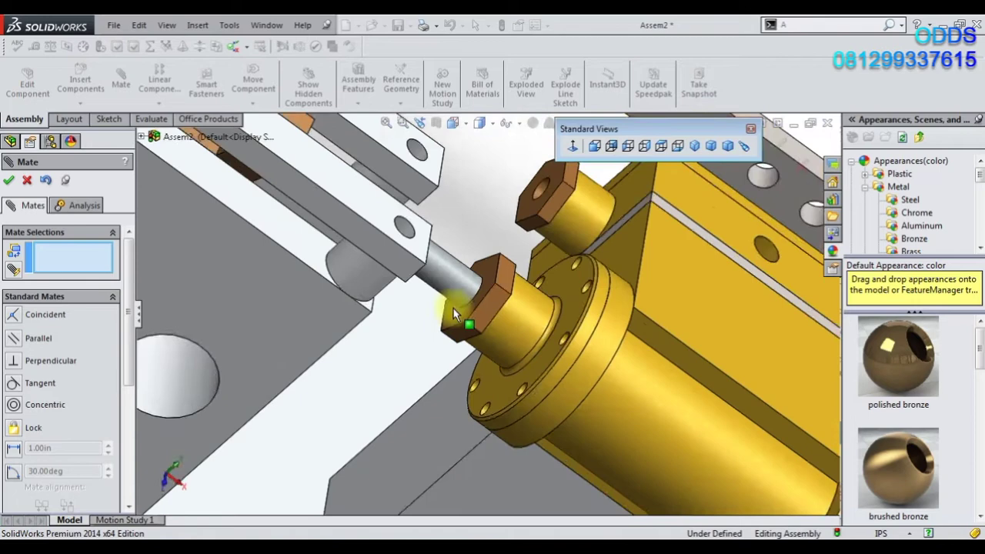
scroll(407, 281, "up", 2)
scroll(369, 265, "up", 2)
Inspect the slotted guide plate and crosshead block, then exit the mate command.
middle_click_drag(369, 264, 372, 292)
scroll(373, 293, "down", 2)
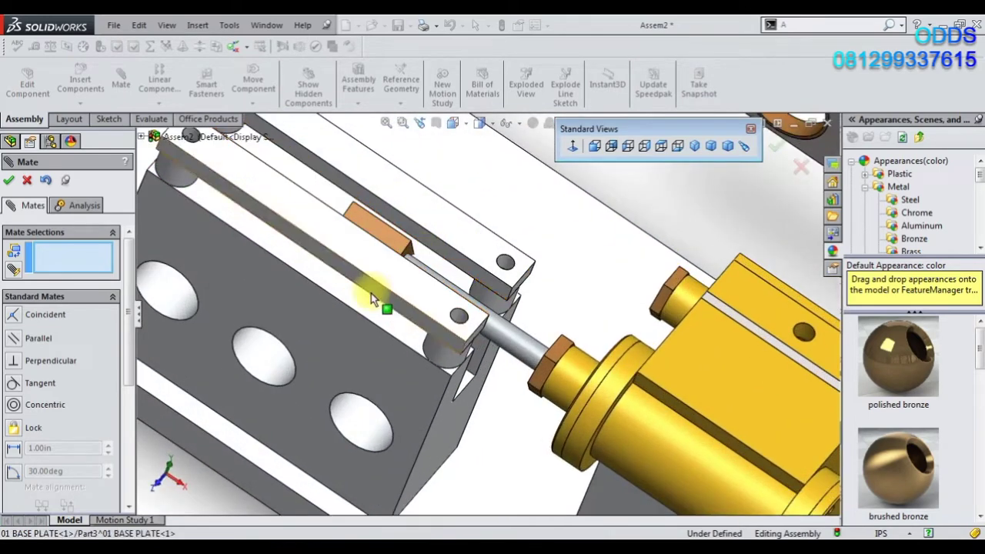
scroll(374, 254, "down", 2)
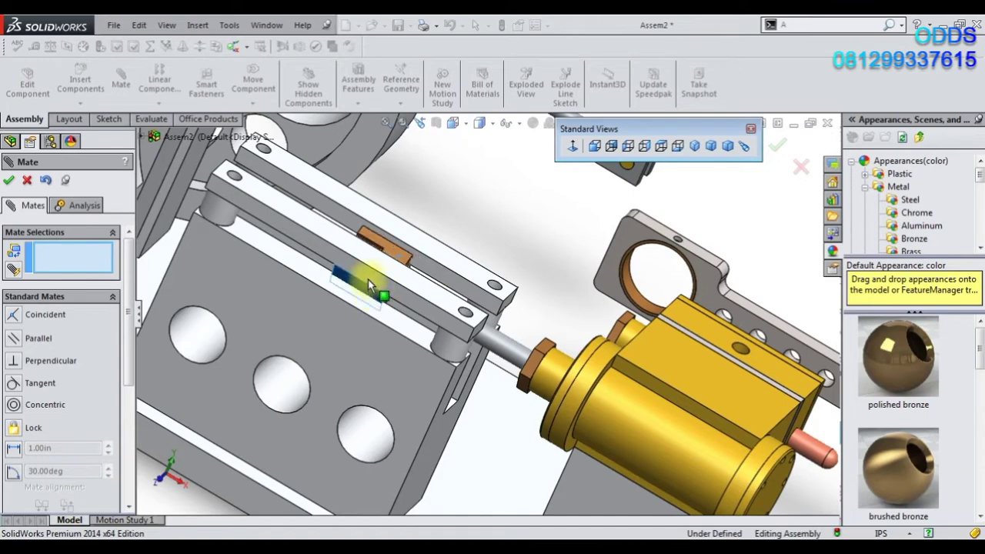
scroll(388, 265, "down", 2)
scroll(461, 257, "down", 3)
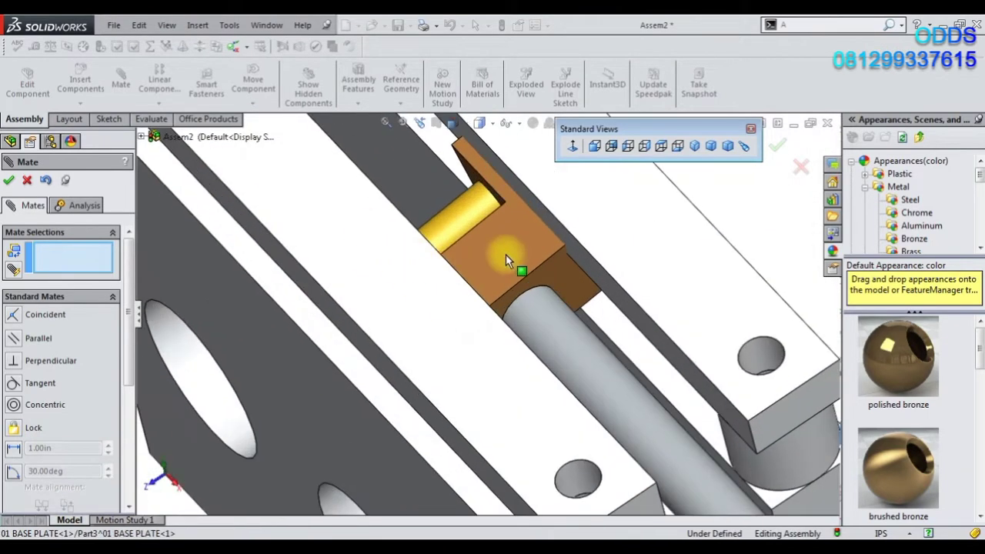
middle_click_drag(506, 254, 583, 184)
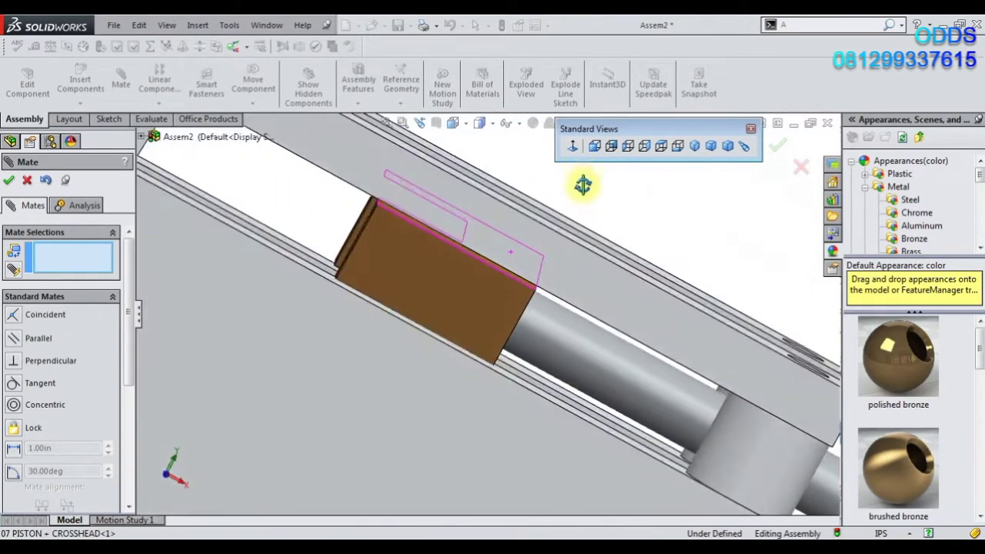
scroll(516, 220, "up", 3)
scroll(480, 176, "up", 2)
scroll(534, 226, "up", 1)
scroll(529, 336, "down", 3)
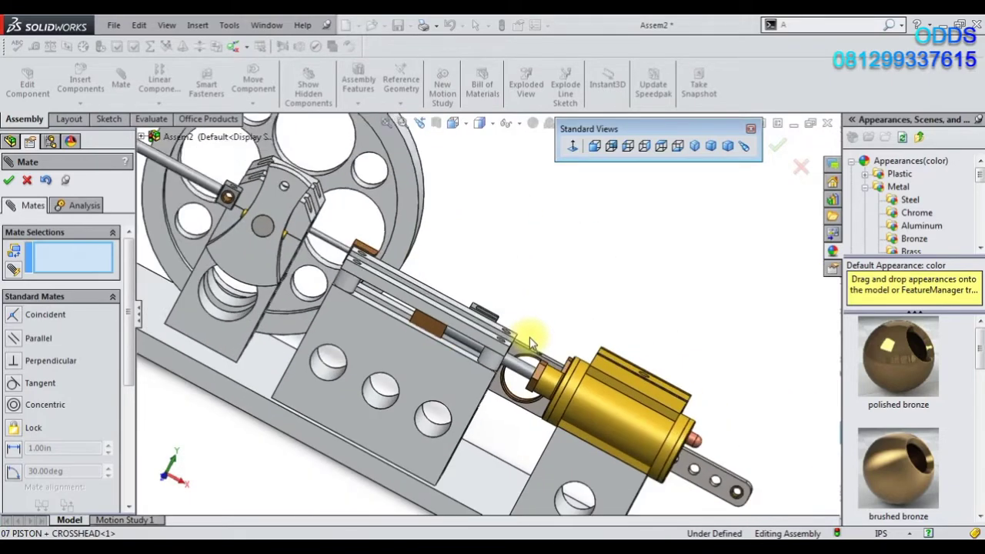
scroll(529, 337, "up", 4)
scroll(467, 319, "down", 1)
scroll(538, 316, "down", 1)
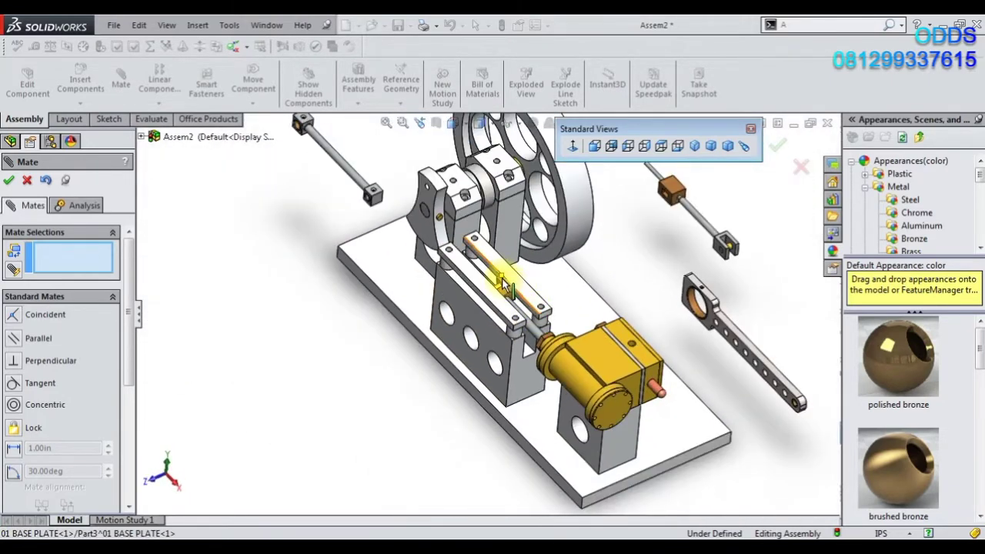
scroll(502, 283, "down", 2)
scroll(506, 304, "down", 1)
scroll(250, 239, "up", 1)
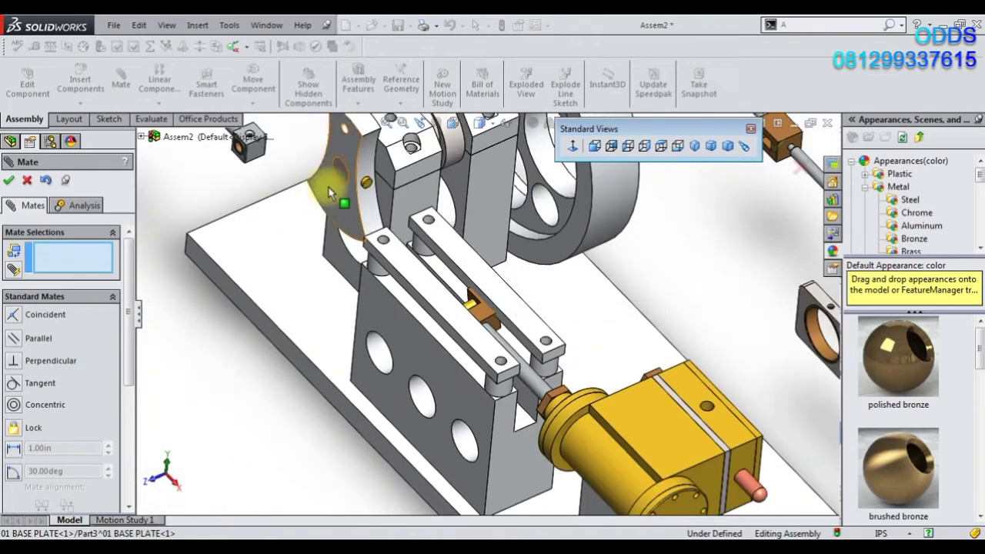
scroll(330, 192, "up", 2)
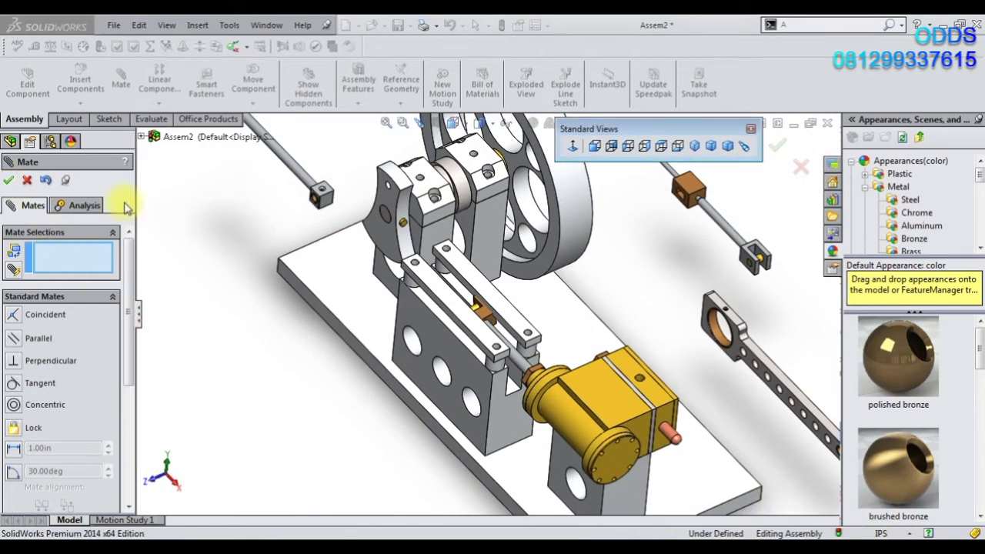
key("Escape")
Open the crankshaft part alone from its crank arm.
scroll(378, 219, "down", 2)
scroll(378, 219, "down", 2)
scroll(377, 219, "up", 2)
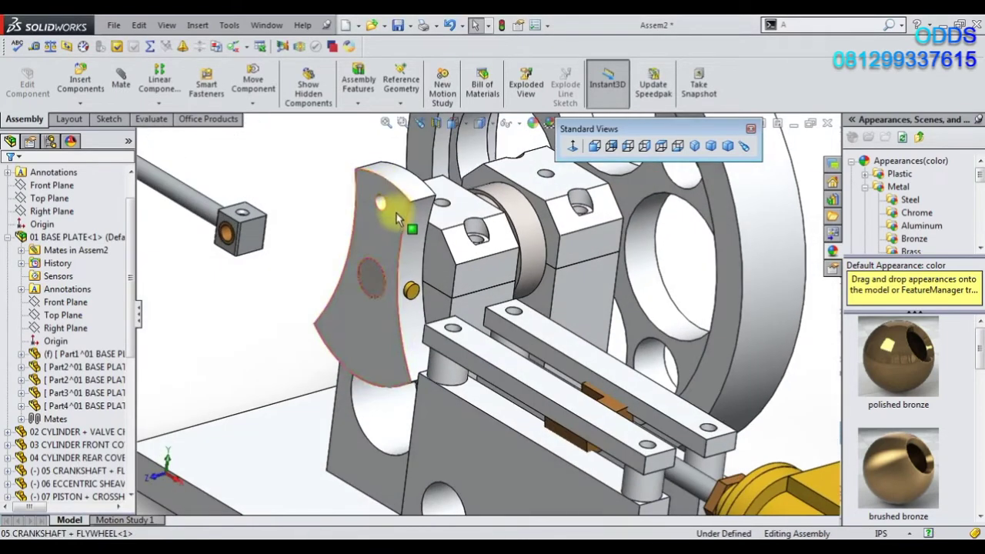
left_click(390, 214)
left_click(437, 144)
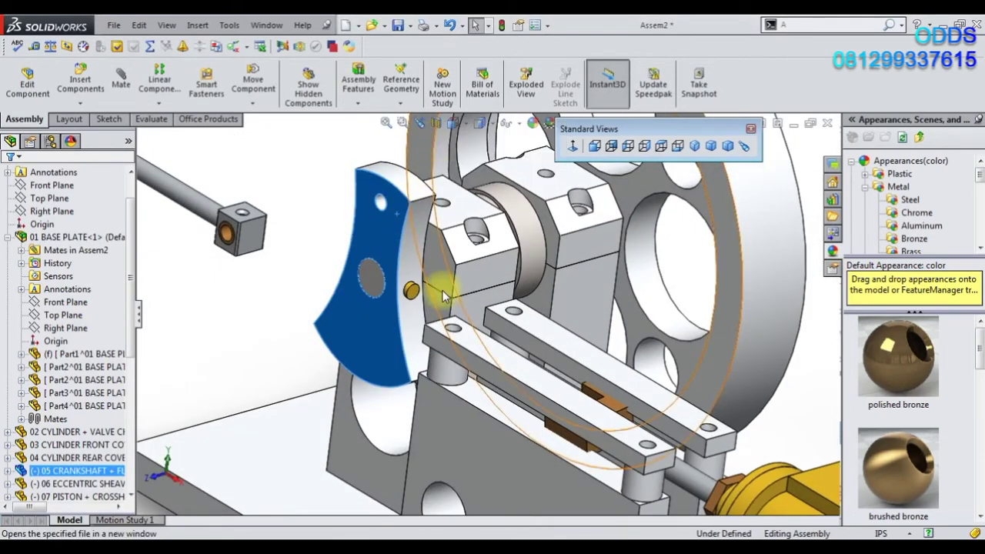
Sketch a 5 mm circle on the crank arm face.
scroll(528, 315, "down", 3)
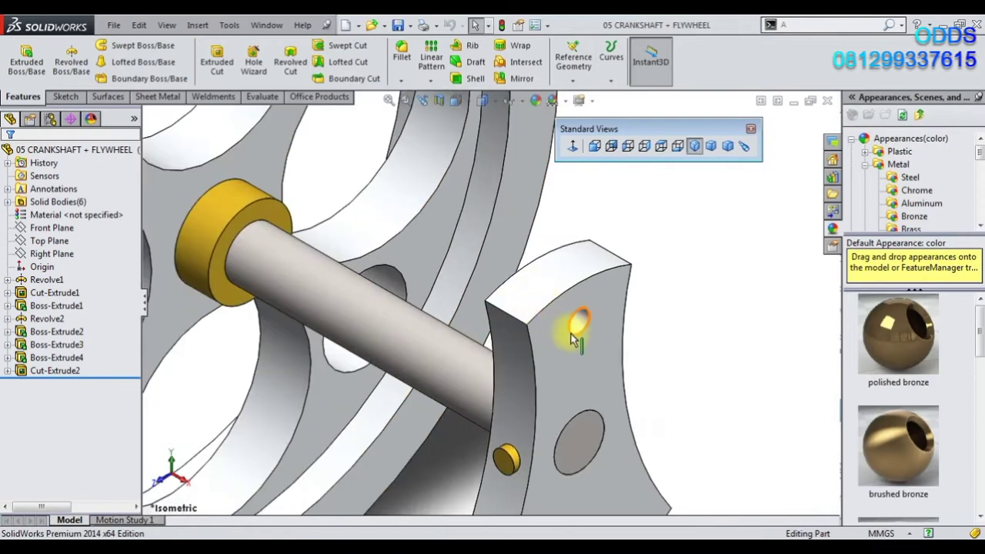
left_click(578, 331)
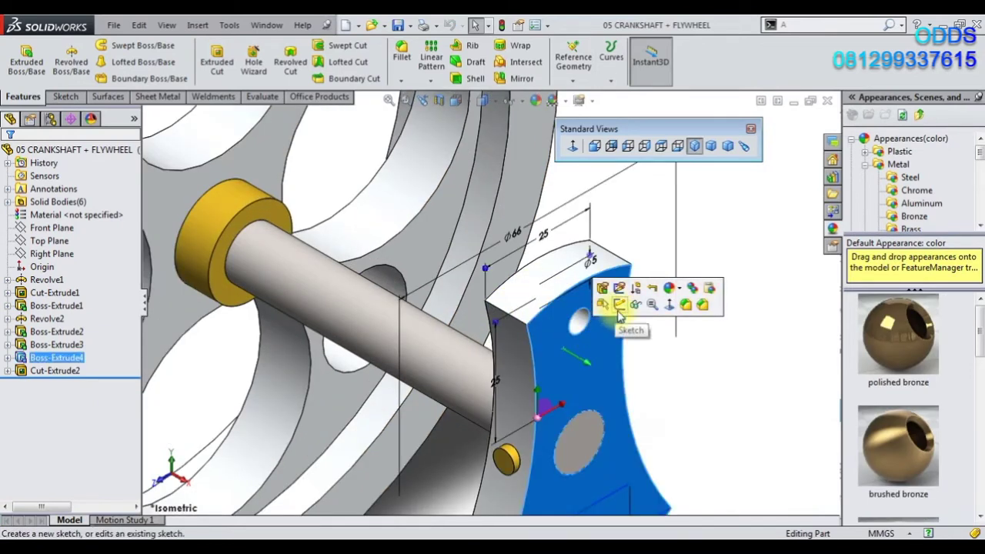
left_click(620, 312)
left_click(587, 329)
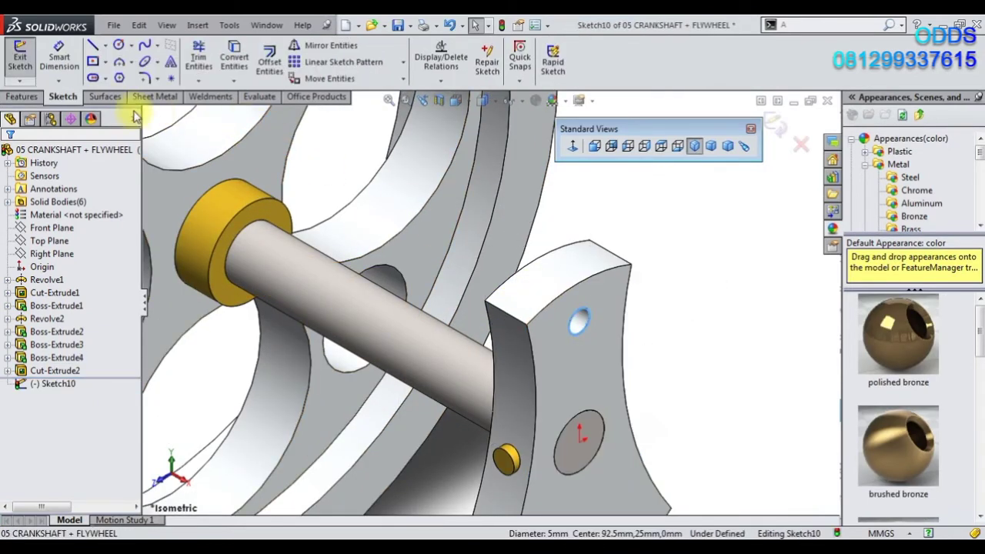
Extrude the circle 10 mm as a separate body with Merge result unchecked.
left_click(33, 100)
left_click(61, 96)
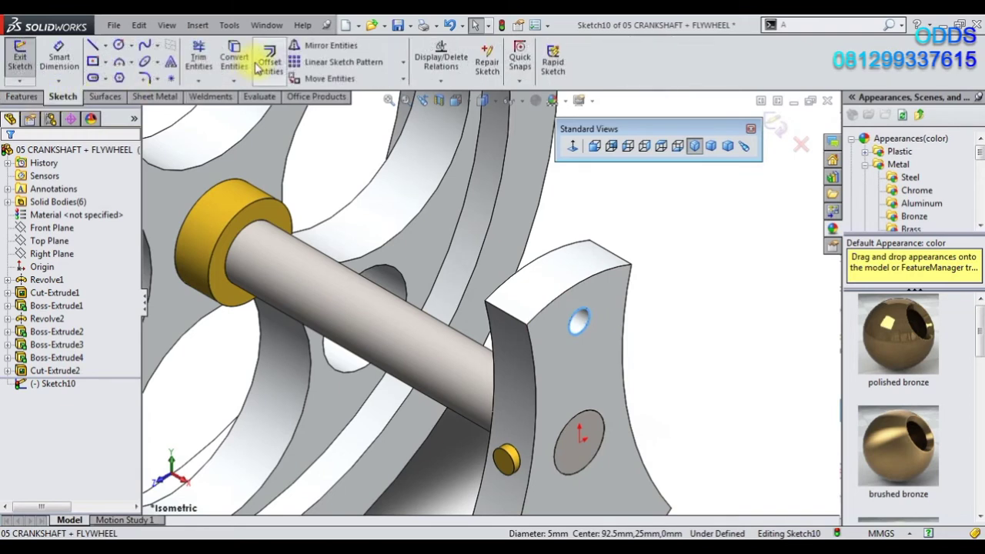
left_click(30, 99)
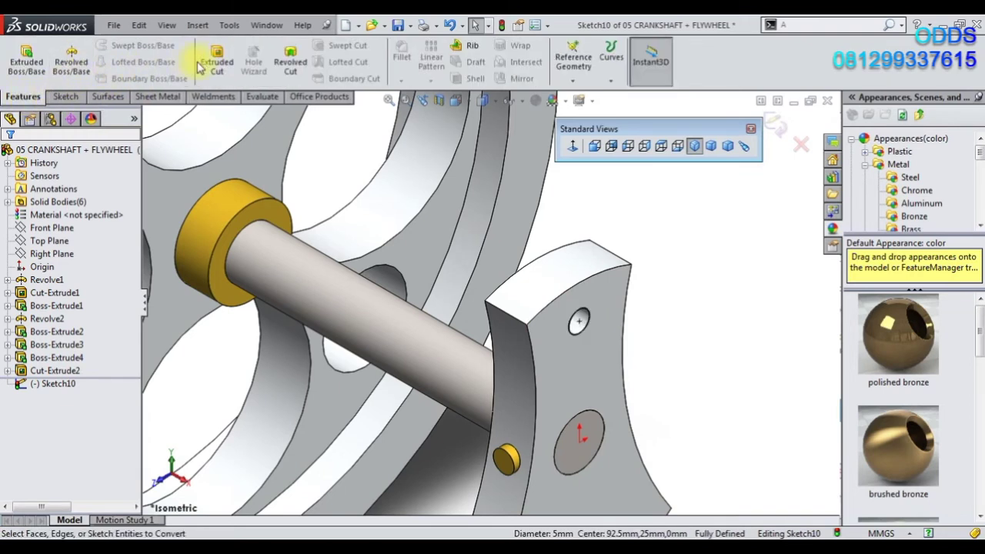
left_click(26, 60)
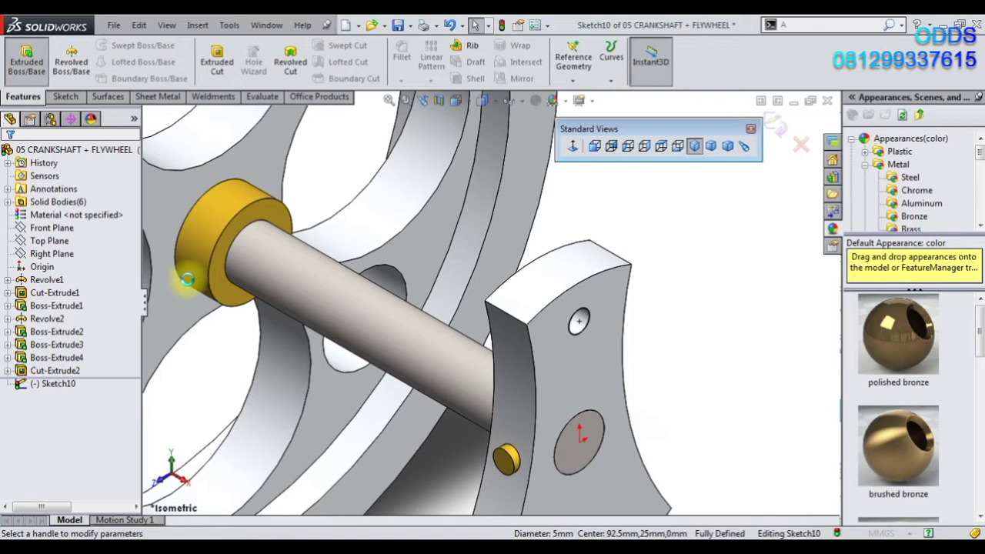
left_click(32, 319)
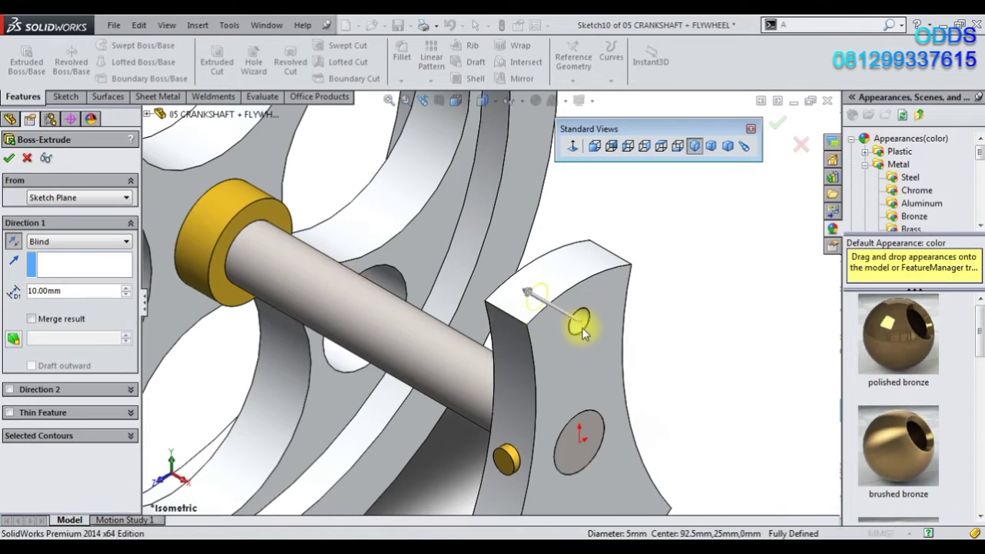
key("Return")
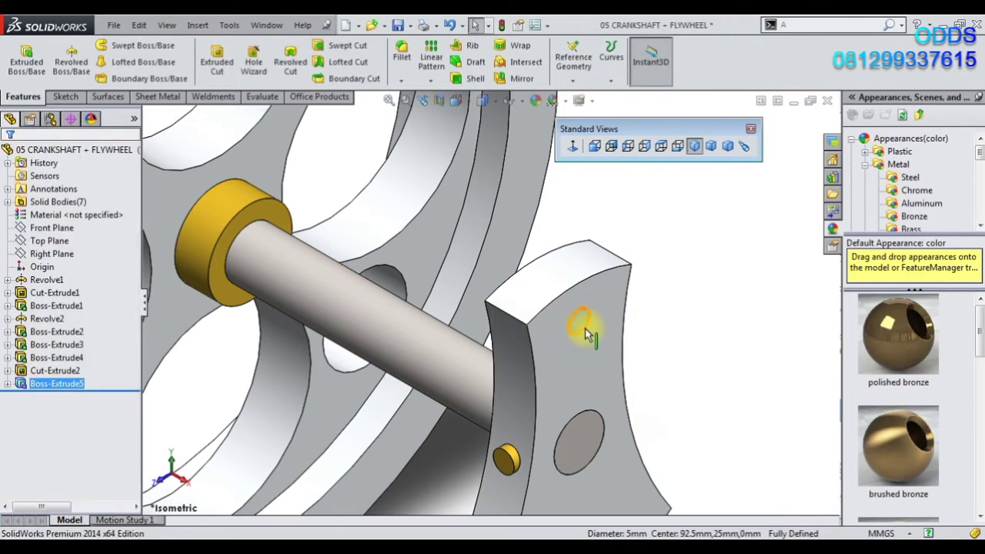
left_click(584, 329)
Sketch a 7 mm diameter circle on the new boss face.
left_click(632, 277)
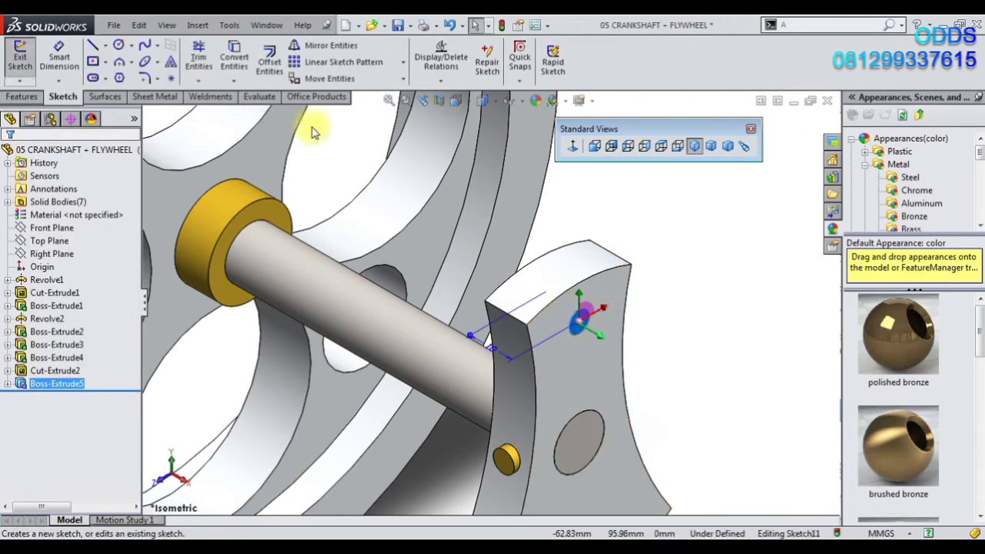
left_click(117, 47)
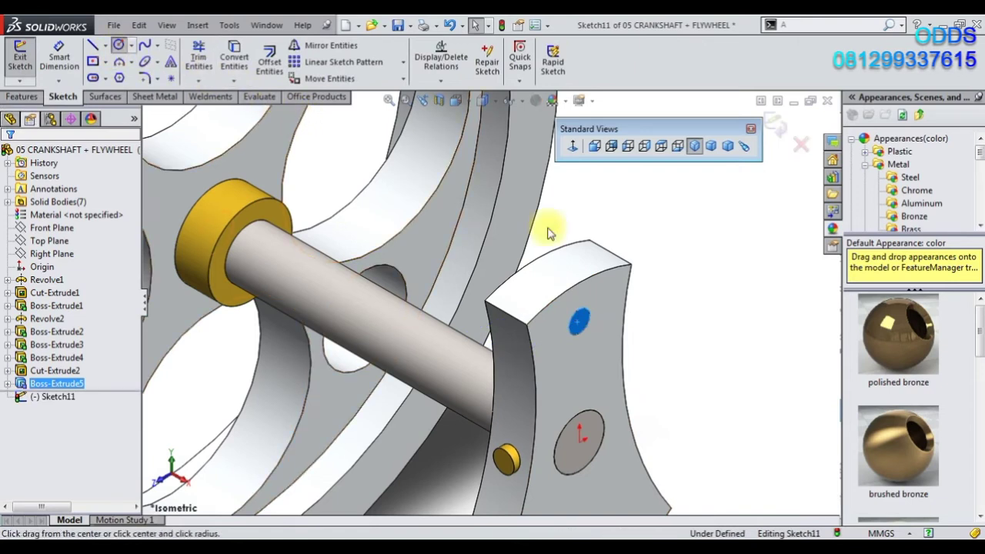
left_click(579, 321)
left_click(580, 297)
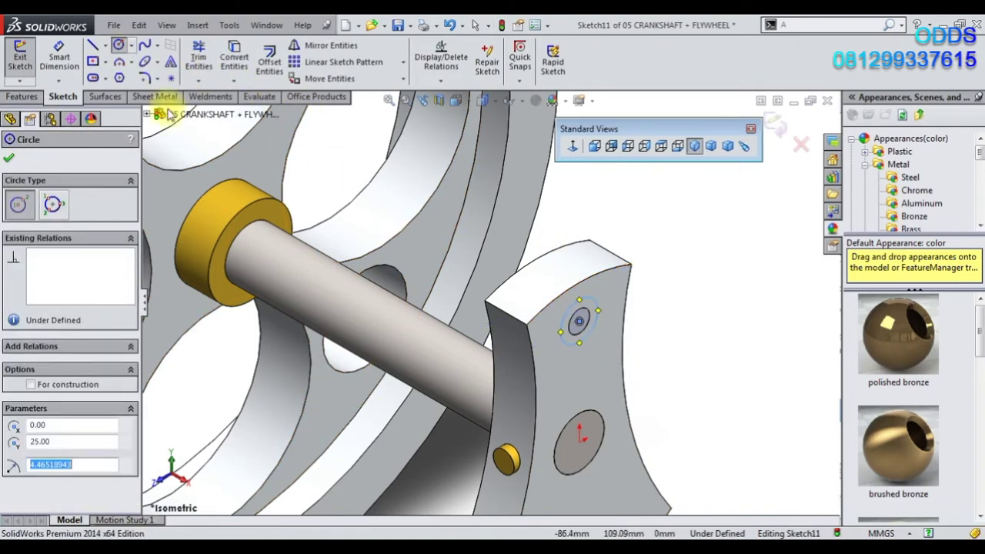
key("Escape")
left_click(601, 310)
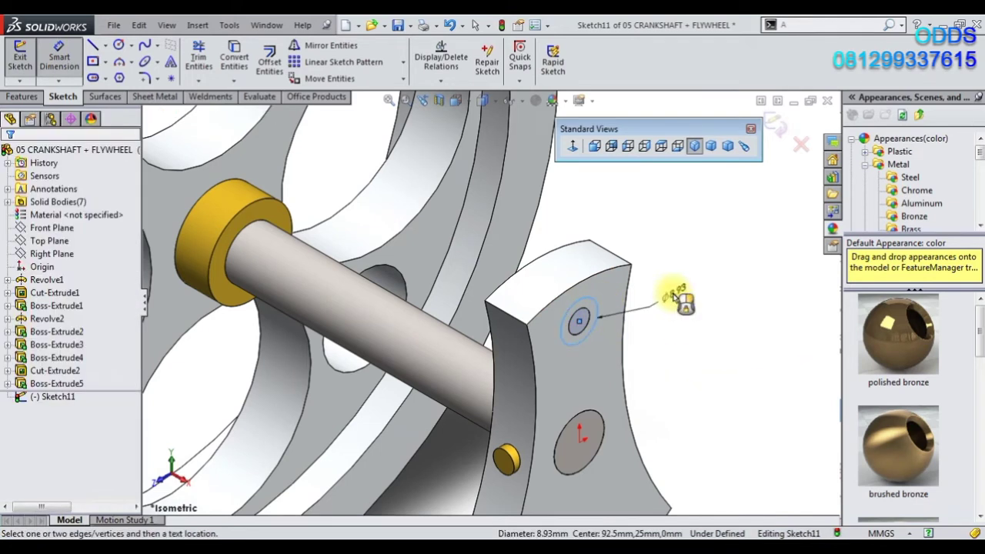
left_click(680, 299)
type("7")
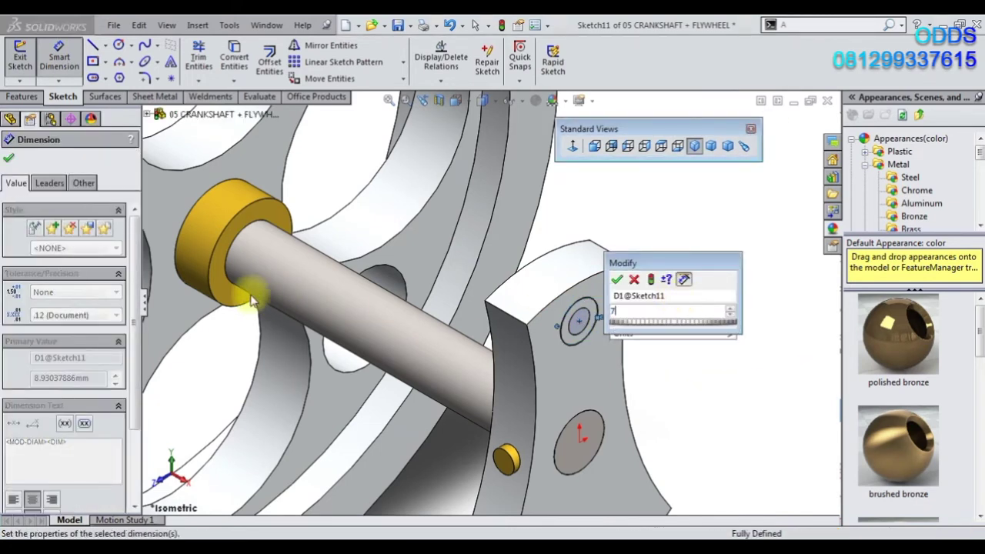
key("Return")
left_click(9, 162)
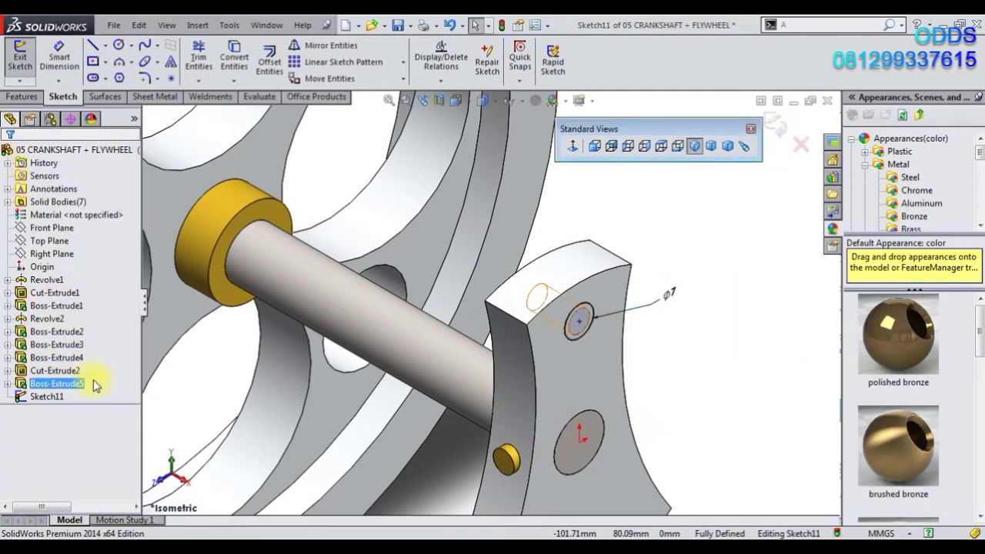
Extrude the 7 mm circle 13 mm blind into a crank pin.
left_click(22, 97)
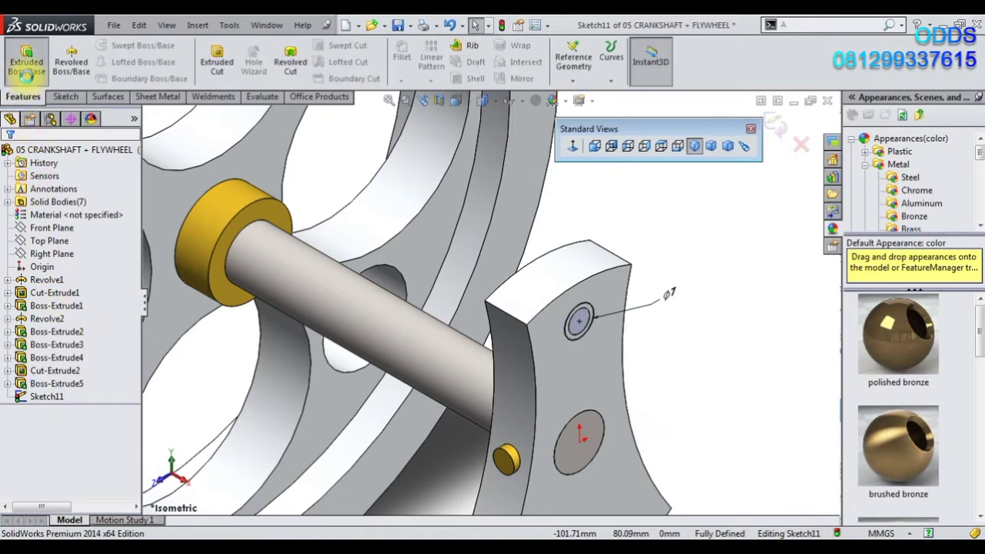
left_click(27, 62)
type("13")
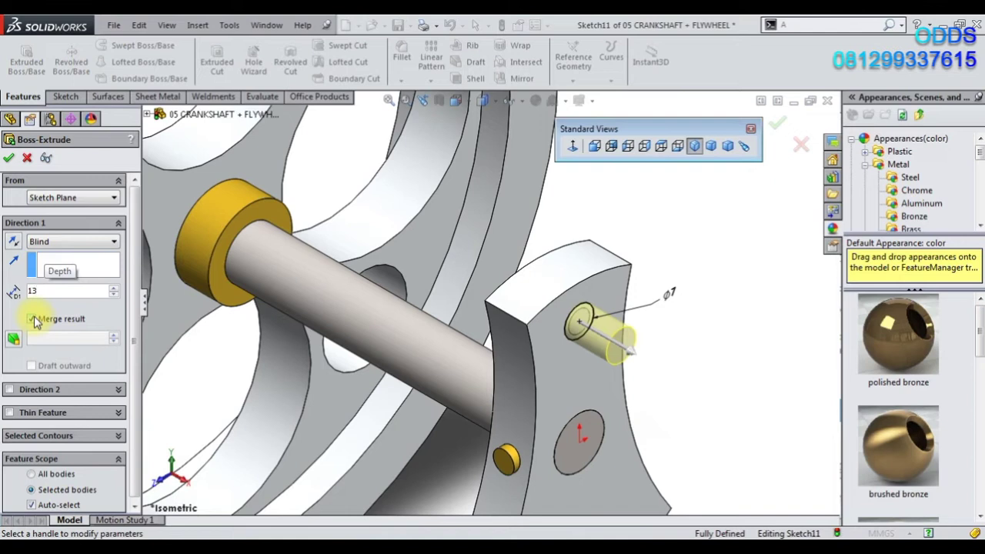
key("Return")
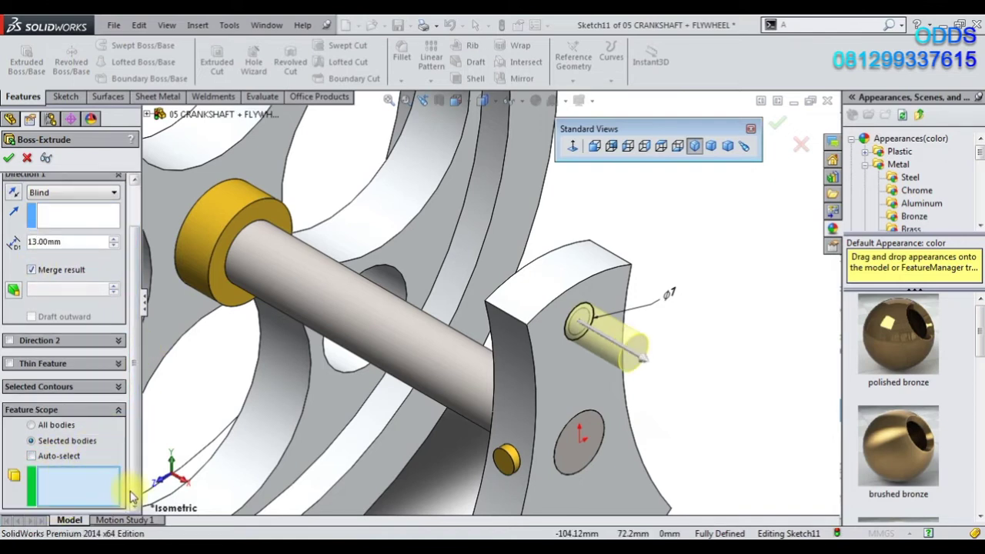
middle_click_drag(465, 267, 324, 246)
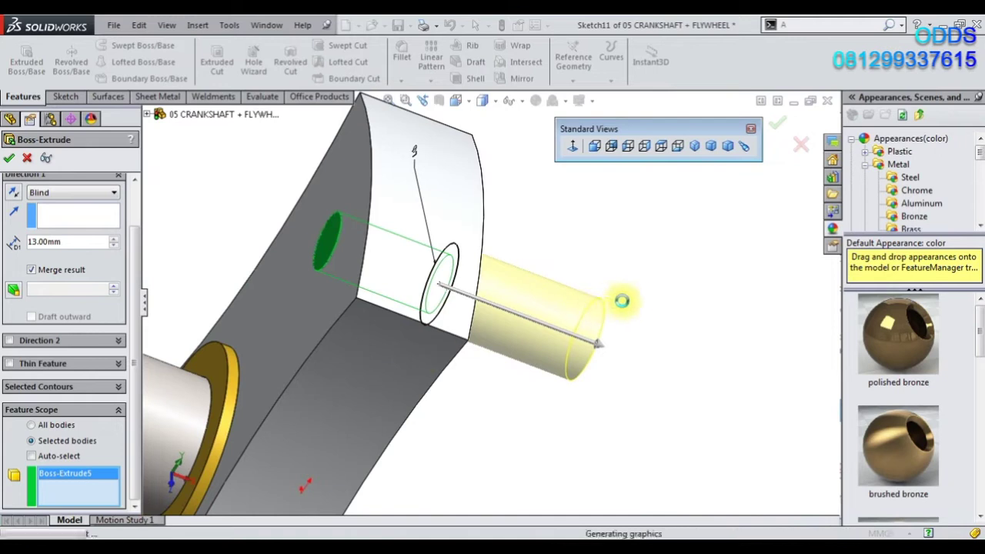
left_click(775, 130)
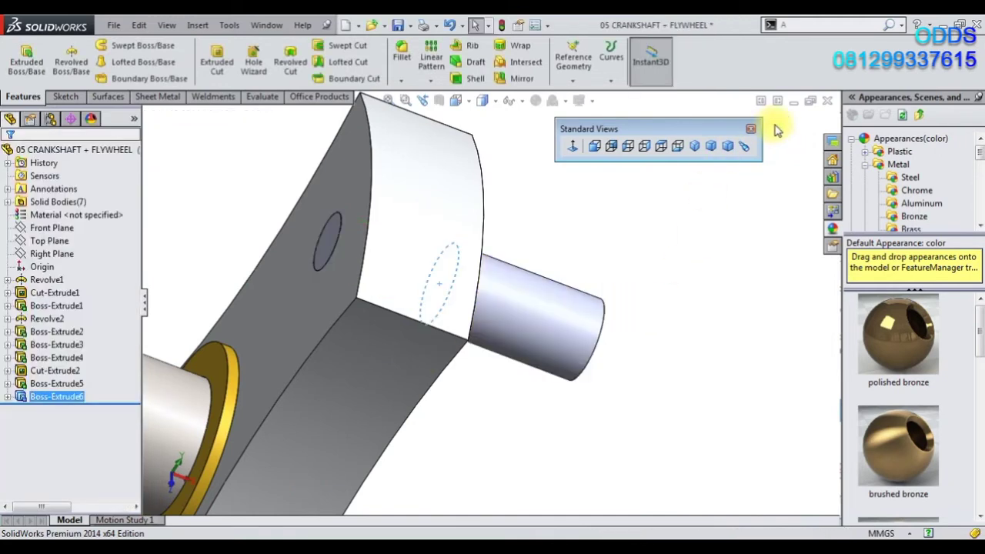
Apply Brass to the Boss-Extrude6 pin body, view isometric, and close the part.
middle_click_drag(698, 301, 666, 307)
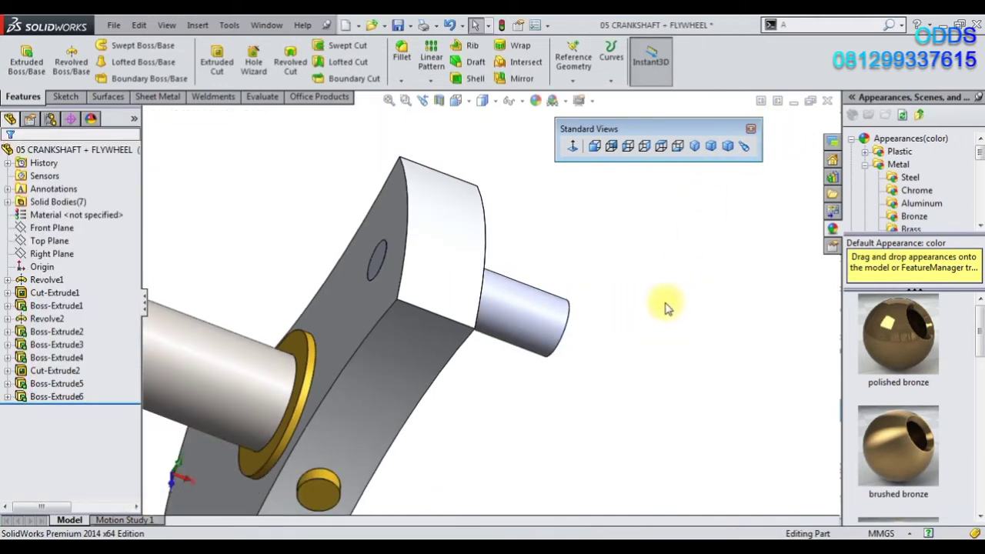
left_click(57, 383)
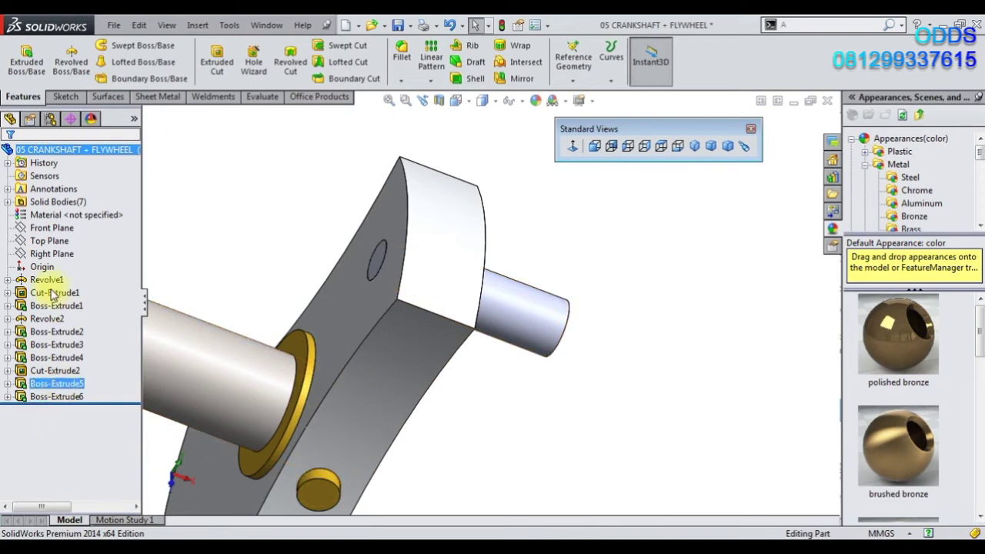
double_click(55, 201)
left_click(67, 293)
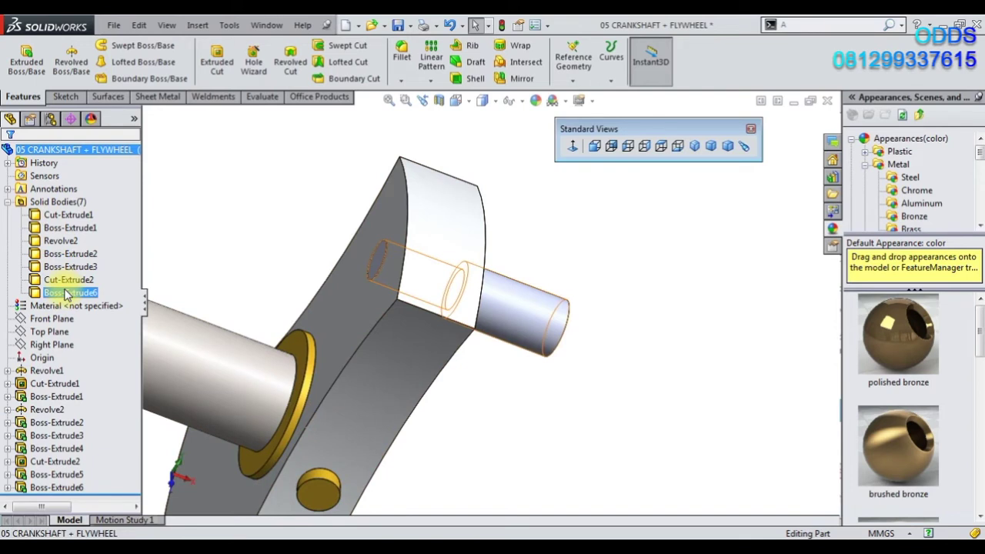
left_click(67, 293)
middle_click_drag(722, 328, 752, 336)
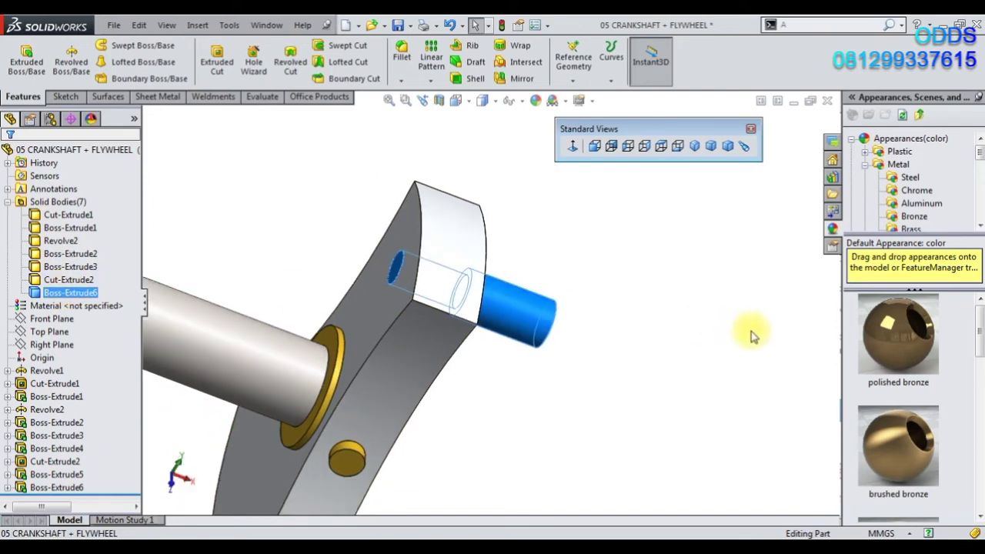
left_click(908, 228)
left_click(897, 334)
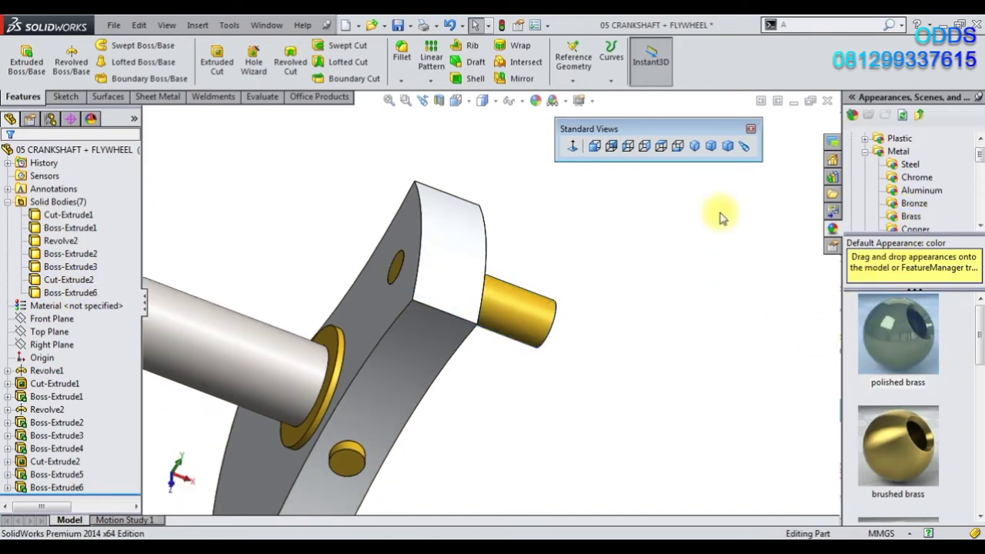
left_click(694, 147)
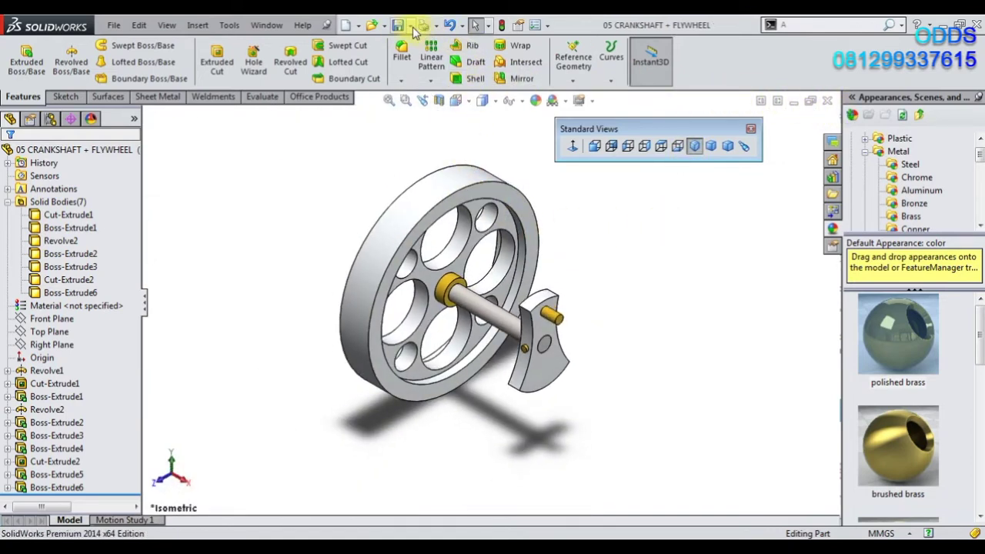
left_click(828, 104)
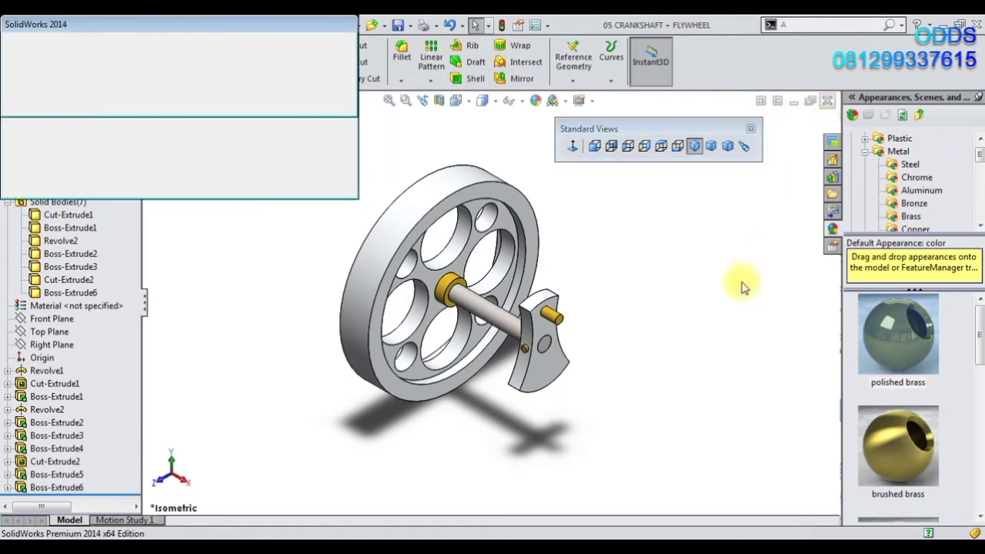
Rebuild the assembly and mate the con rod hole concentric with the crank pin.
left_click(134, 82)
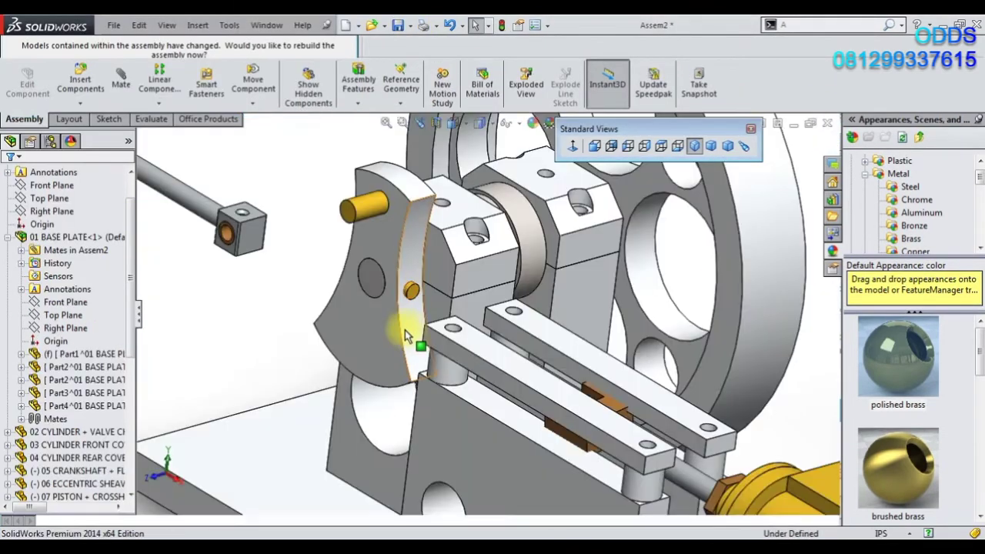
scroll(347, 278, "down", 3)
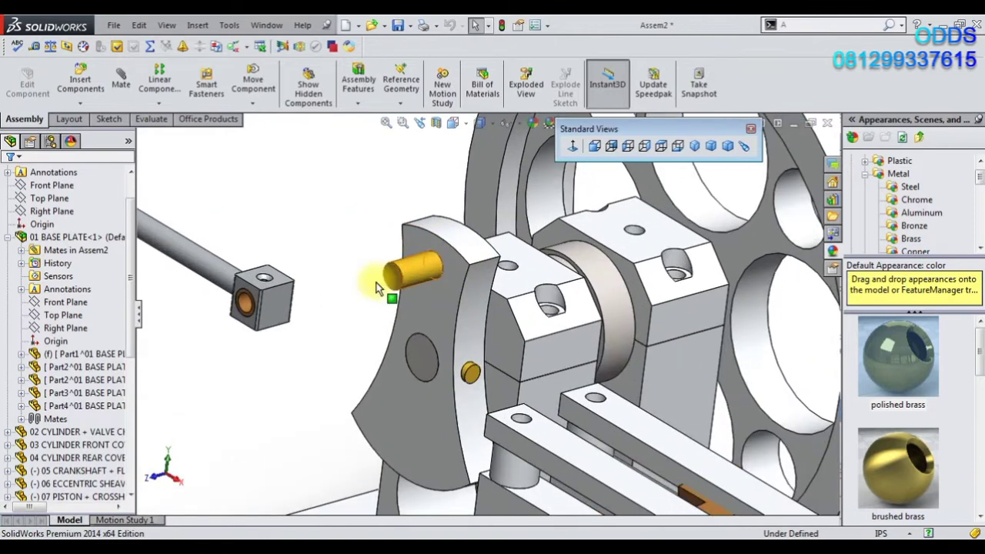
scroll(391, 264, "up", 3)
scroll(258, 292, "down", 5)
left_click(267, 294)
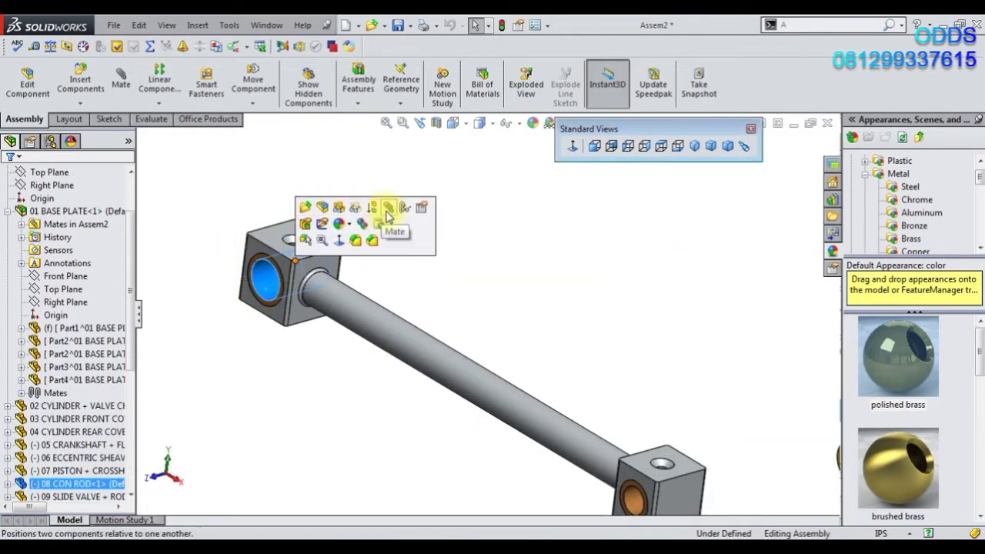
key("m")
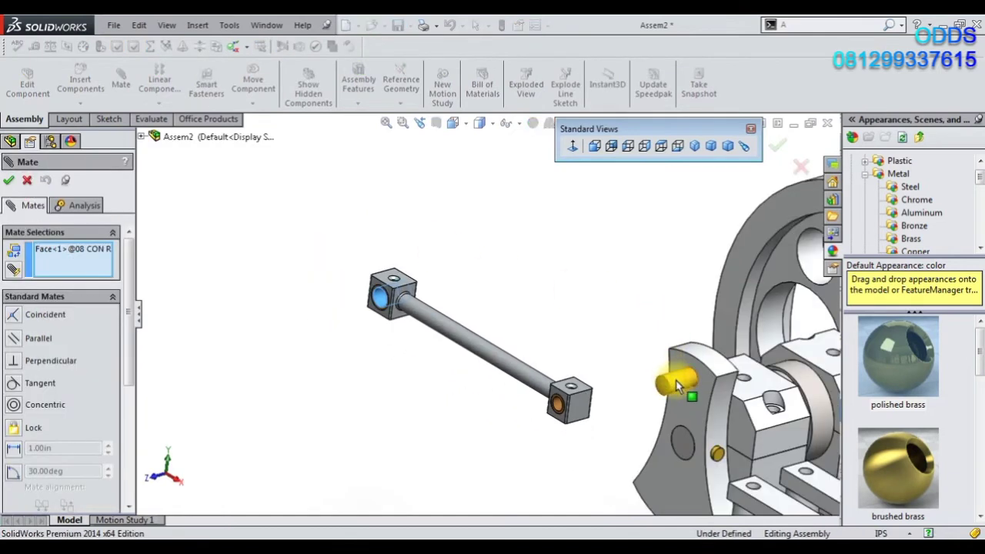
left_click(676, 387)
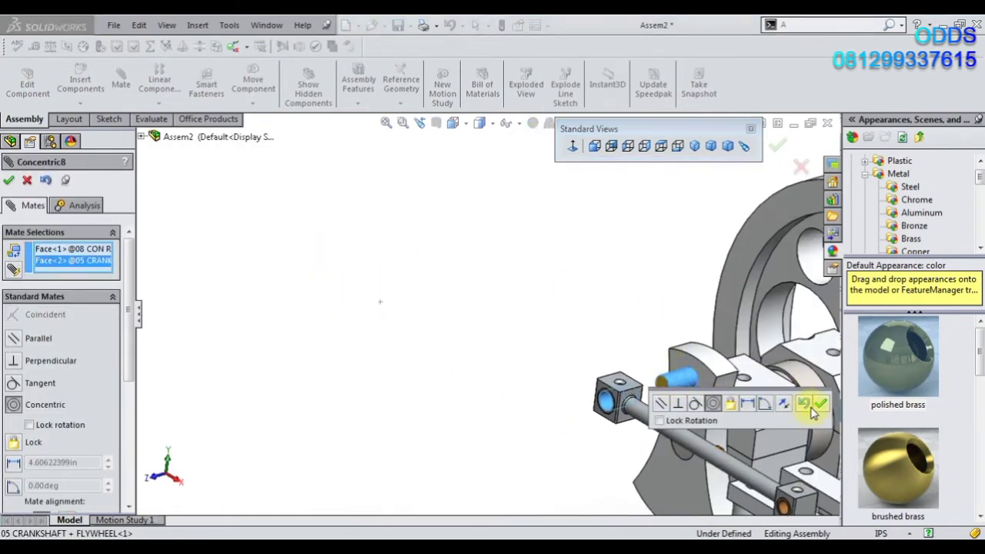
left_click(822, 410)
Mate the con rod's other end concentric with the piston pin.
scroll(692, 408, "down", 5)
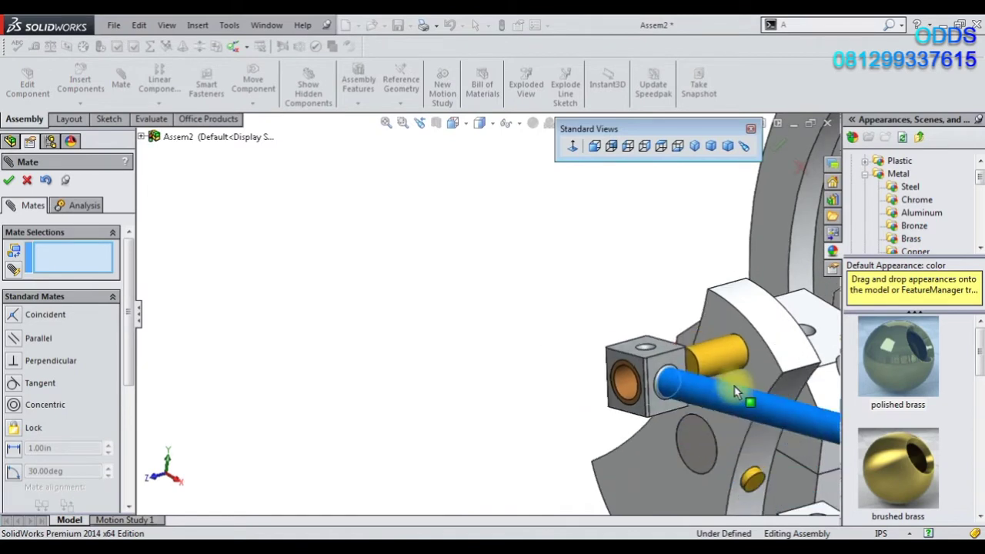
left_click_drag(786, 392, 731, 400)
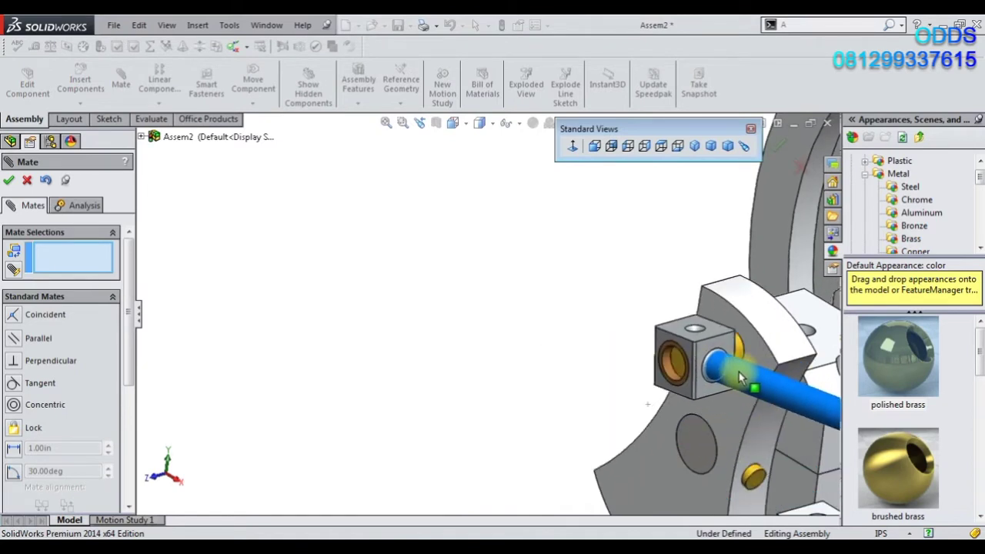
scroll(738, 398, "up", 3)
scroll(703, 369, "down", 3)
scroll(646, 360, "down", 2)
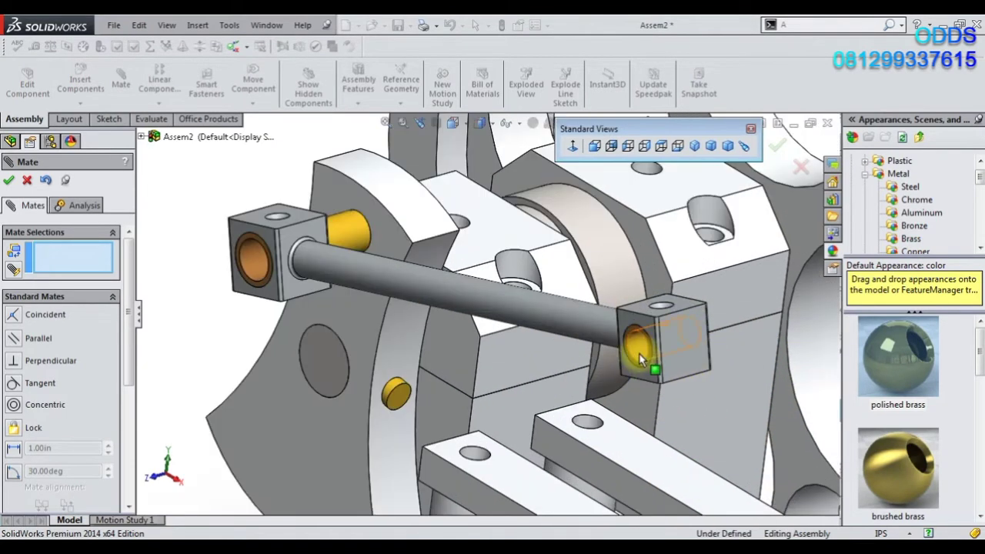
scroll(660, 462, "up", 3)
scroll(622, 451, "down", 2)
scroll(593, 406, "down", 2)
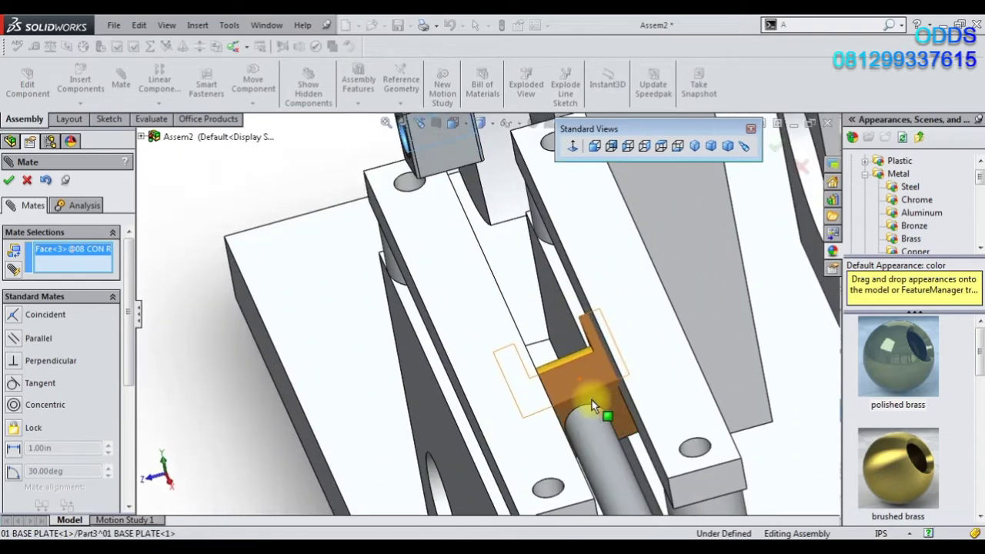
scroll(581, 392, "down", 1)
left_click(553, 359)
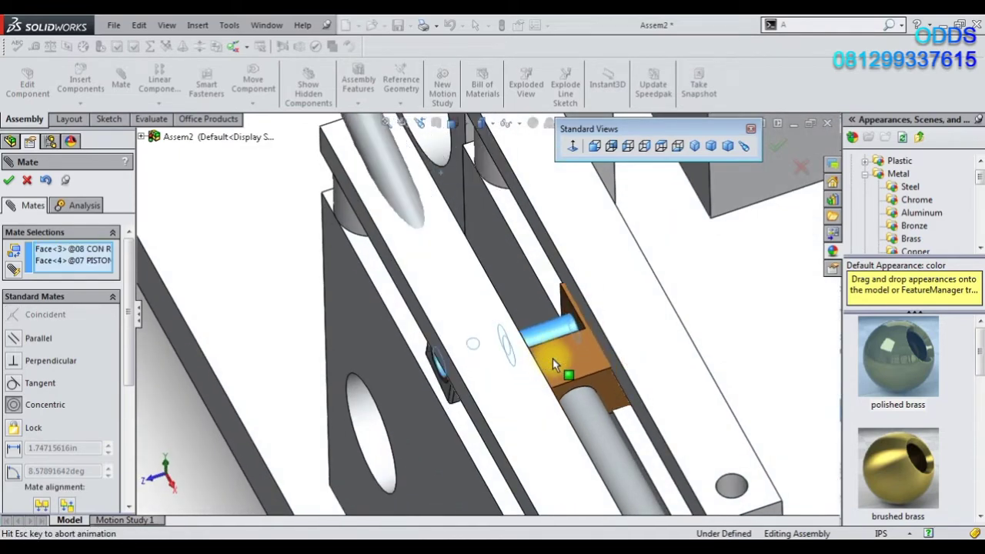
left_click(731, 385)
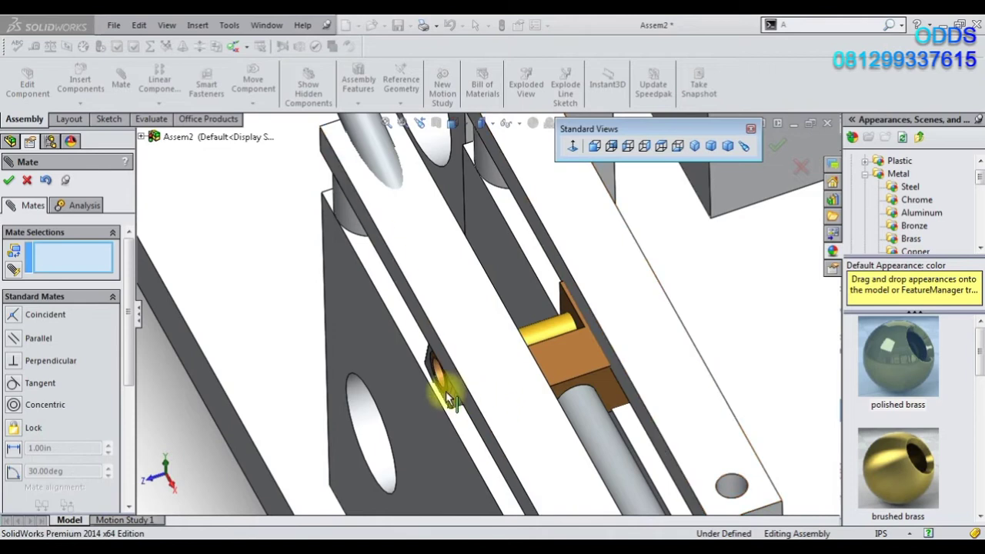
Mate the con rod end face coincident with the crosshead side face, then view trimetric.
scroll(440, 392, "up", 3)
scroll(428, 232, "up", 2)
scroll(427, 231, "up", 2)
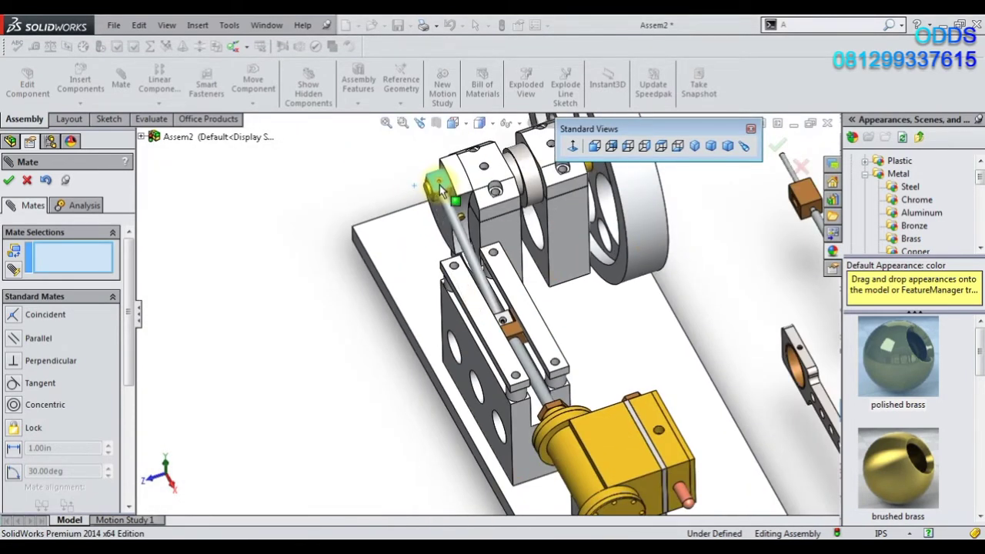
scroll(500, 324, "down", 5)
scroll(500, 325, "down", 2)
scroll(457, 329, "down", 3)
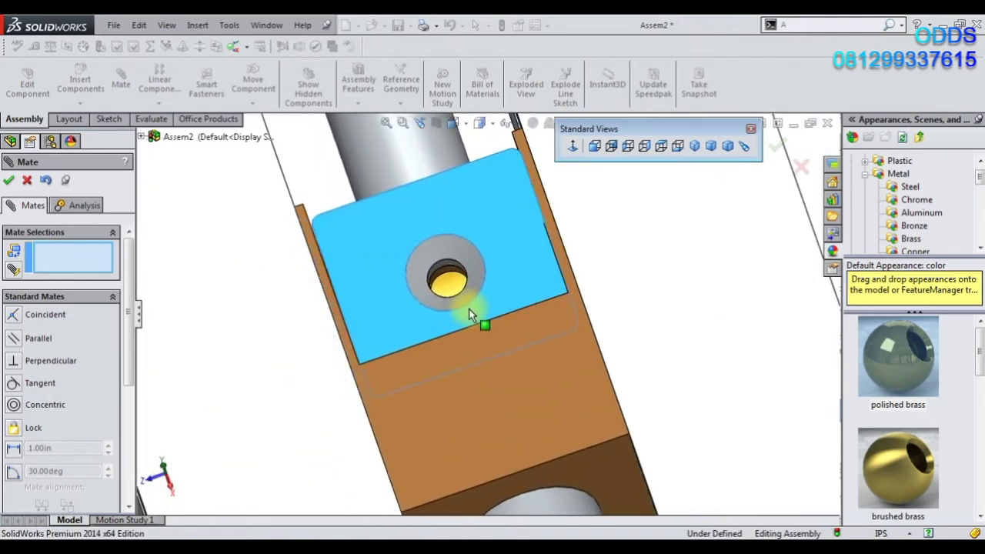
mouse_move(469, 307)
middle_mouse_down()
mouse_move(350, 307)
mouse_move(350, 265)
middle_mouse_up()
left_click(352, 306)
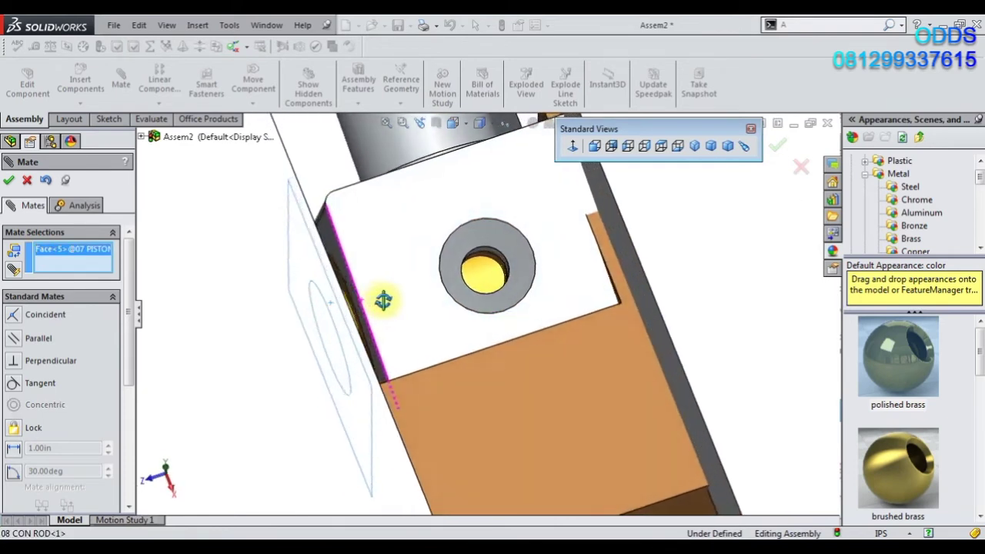
left_click(338, 255)
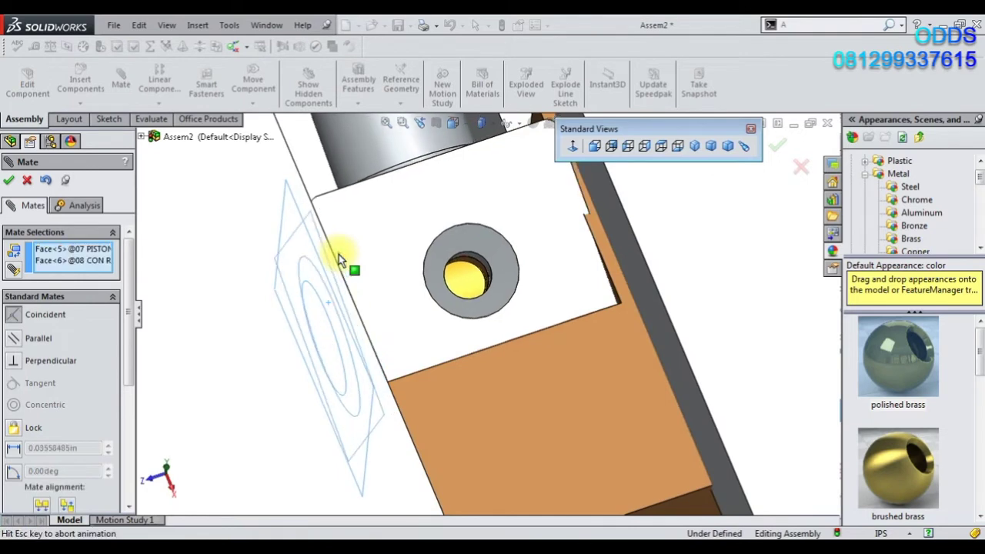
middle_click_drag(509, 264, 535, 255)
scroll(549, 352, "down", 3)
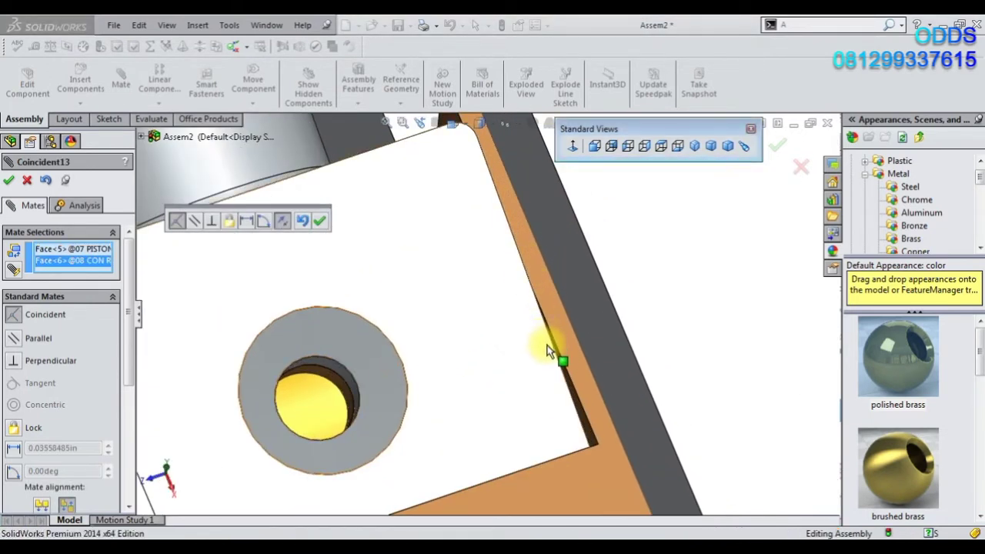
middle_click_drag(566, 374, 421, 340)
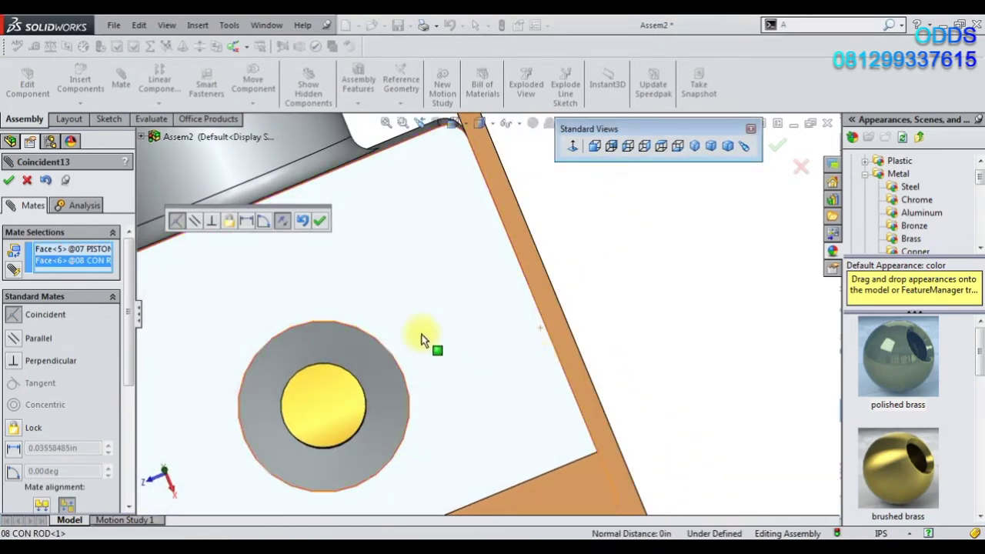
left_click(320, 223)
scroll(378, 205, "up", 3)
mouse_move(384, 189)
middle_mouse_down()
mouse_move(350, 155)
mouse_move(669, 158)
middle_mouse_up()
left_click(708, 150)
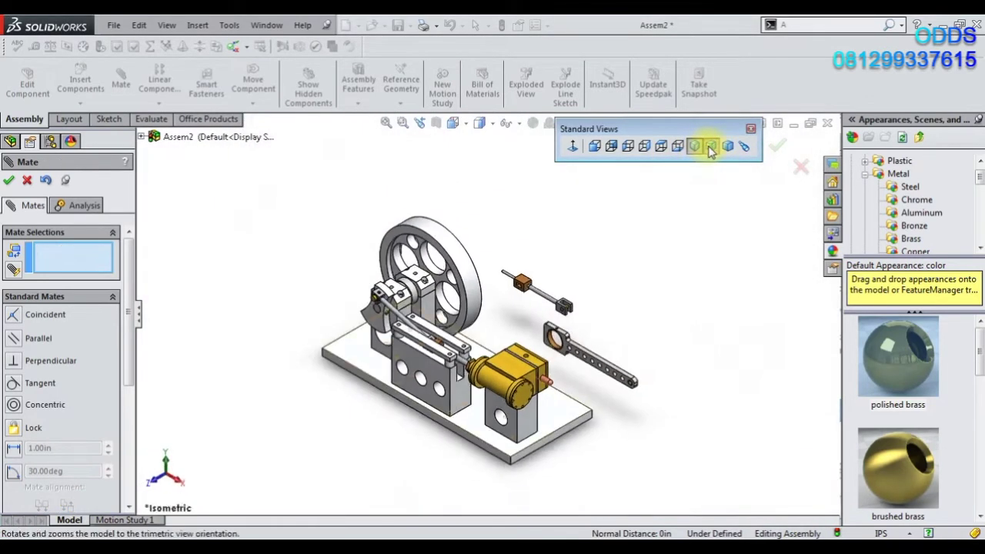
Turn the flywheel and crank to confirm the connecting rod follows, then exit Mate.
scroll(401, 344, "down", 5)
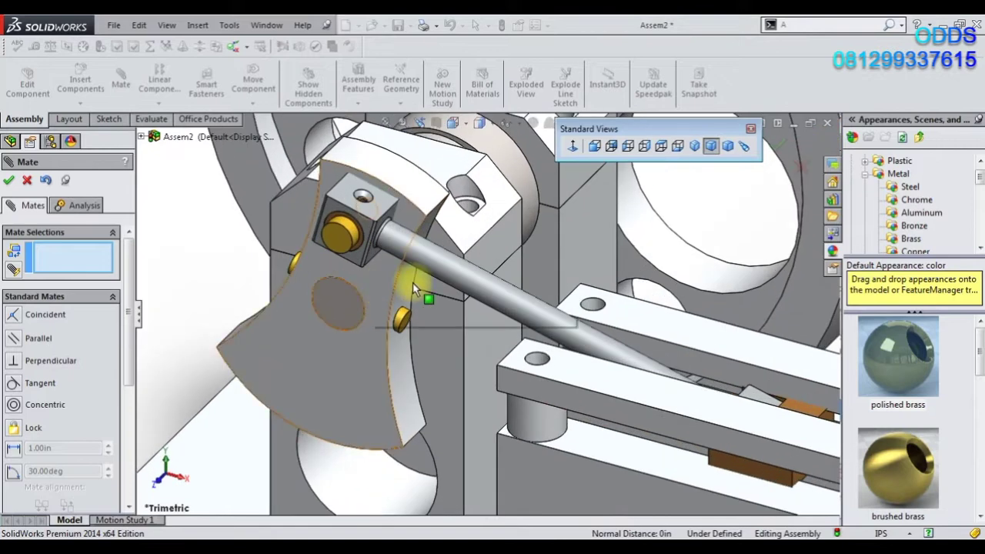
scroll(650, 285, "up", 5)
middle_click_drag(674, 250, 570, 283)
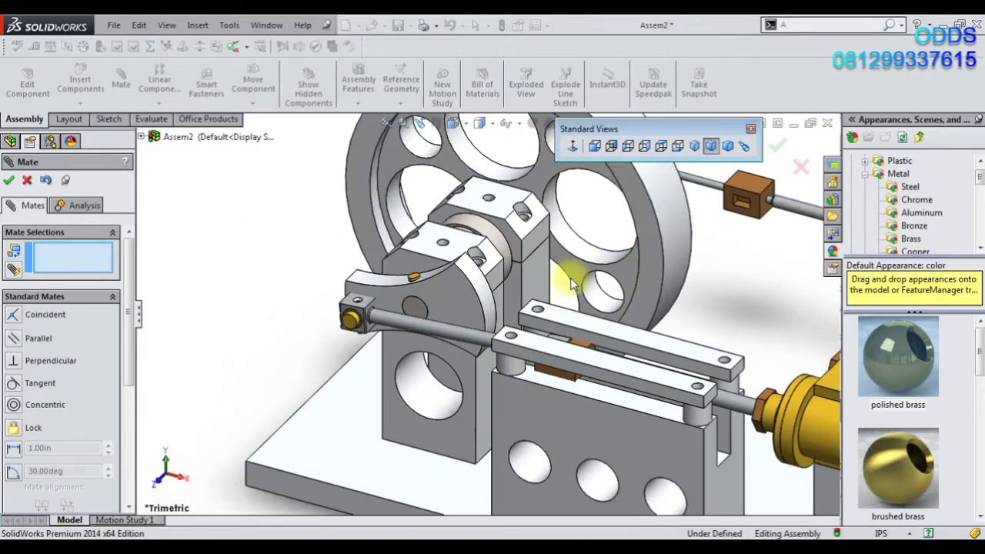
left_click_drag(645, 281, 626, 336)
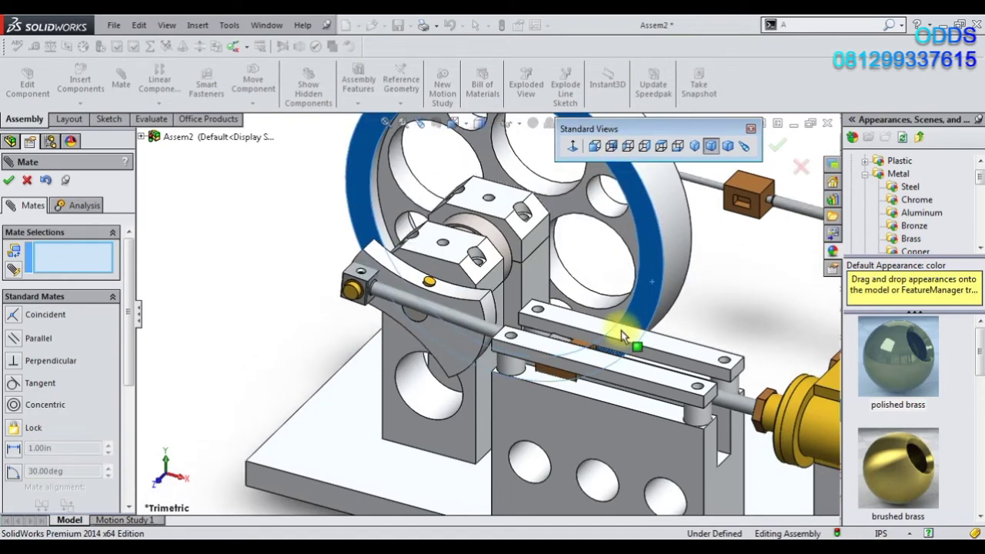
key("Escape")
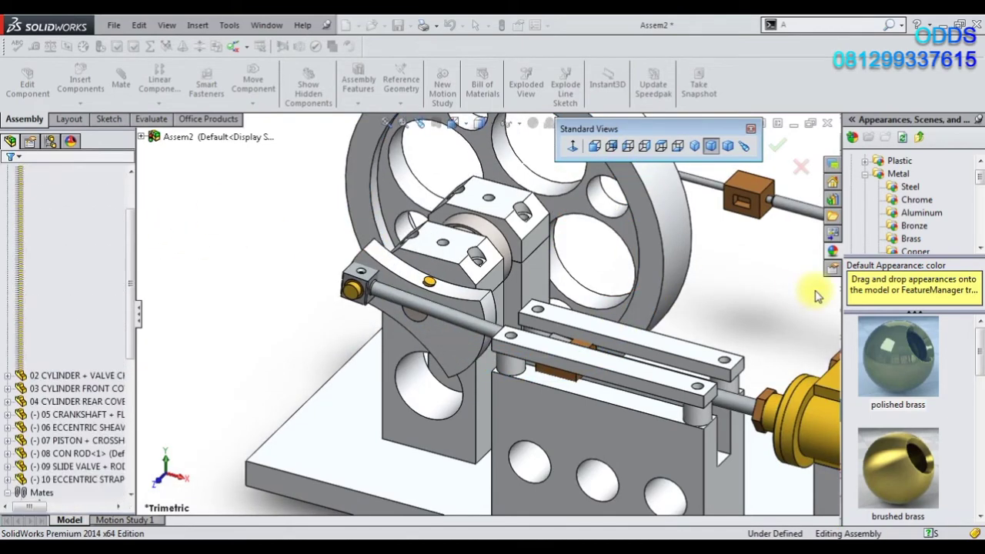
Move the slide valve rod aside near the cylinder and rods.
scroll(633, 409, "up", 5)
scroll(633, 409, "down", 3)
scroll(610, 263, "up", 2)
scroll(483, 279, "down", 1)
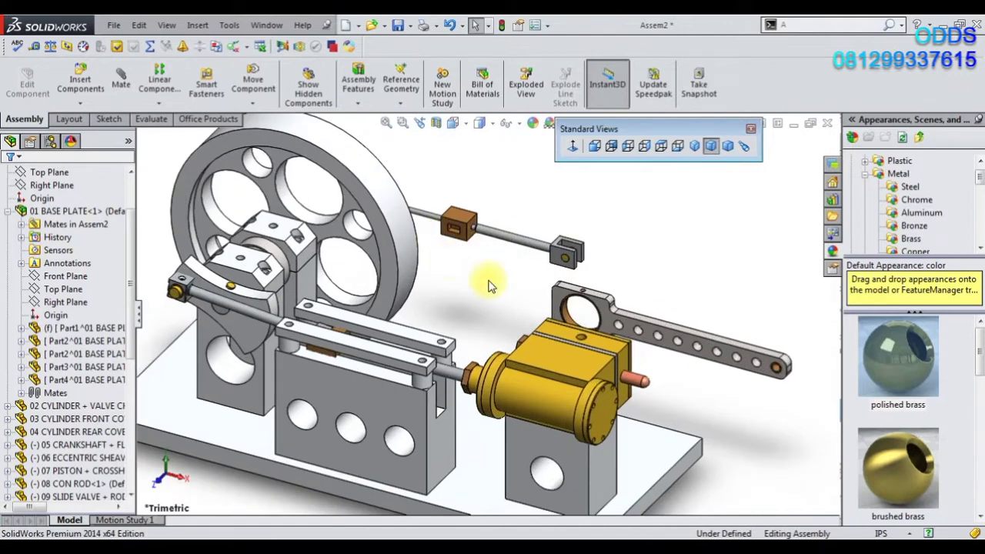
scroll(516, 304, "down", 3)
mouse_move(519, 350)
middle_mouse_down()
mouse_move(567, 371)
mouse_move(554, 372)
mouse_move(516, 318)
middle_mouse_up()
left_click_drag(443, 286, 593, 294)
Select the eccentric strap's bore face.
scroll(594, 294, "down", 1)
mouse_move(594, 294)
middle_mouse_down()
mouse_move(549, 311)
mouse_move(533, 378)
mouse_move(575, 327)
middle_mouse_up()
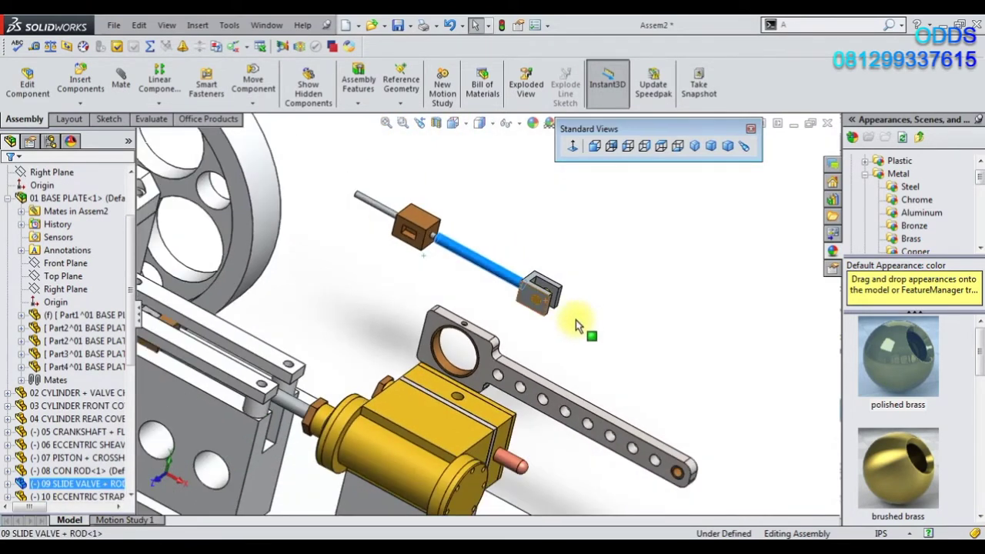
mouse_move(490, 343)
middle_mouse_down()
mouse_move(439, 423)
mouse_move(461, 398)
mouse_move(453, 314)
mouse_move(485, 259)
middle_mouse_up()
scroll(418, 390, "down", 2)
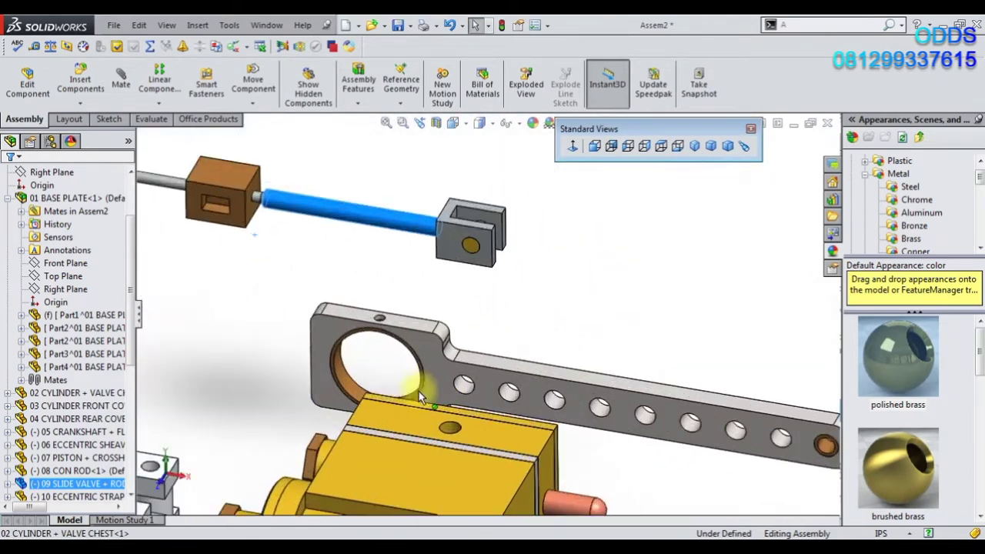
left_click(356, 393)
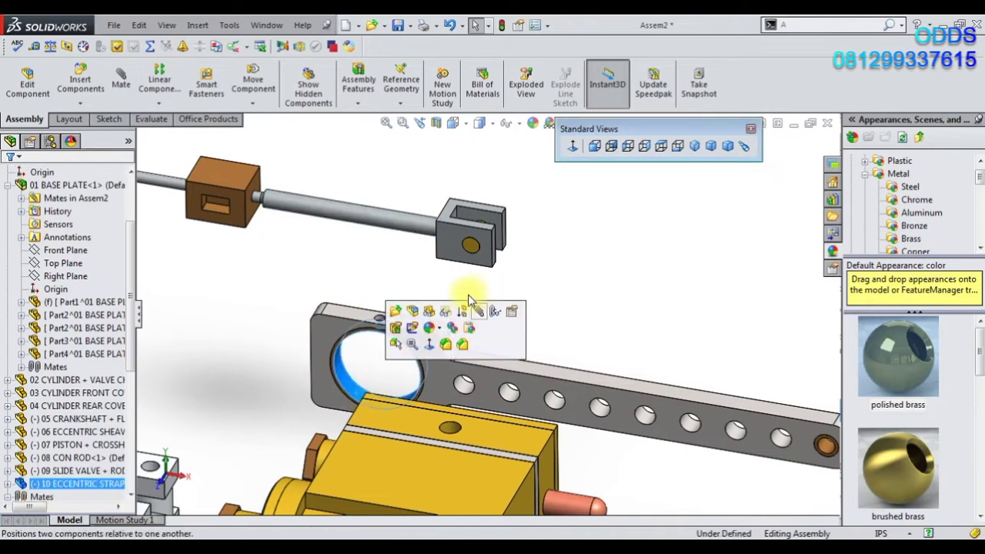
Mate the strap's bore face concentric to the eccentric sheave face with M.
key("m")
middle_click_drag(143, 330, 202, 268)
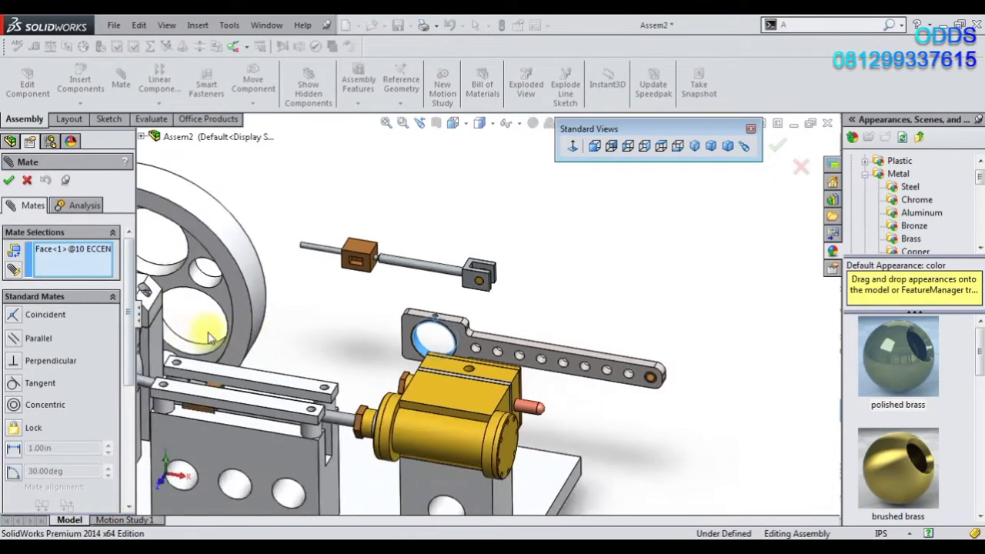
scroll(285, 374, "down", 3)
mouse_move(286, 374)
middle_mouse_down()
mouse_move(417, 308)
mouse_move(384, 337)
middle_mouse_up()
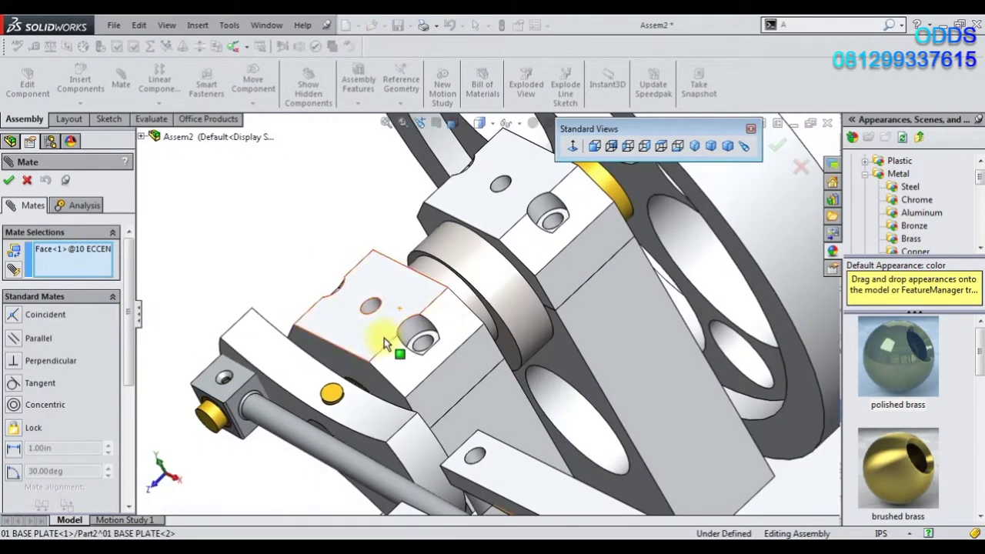
left_click(459, 299)
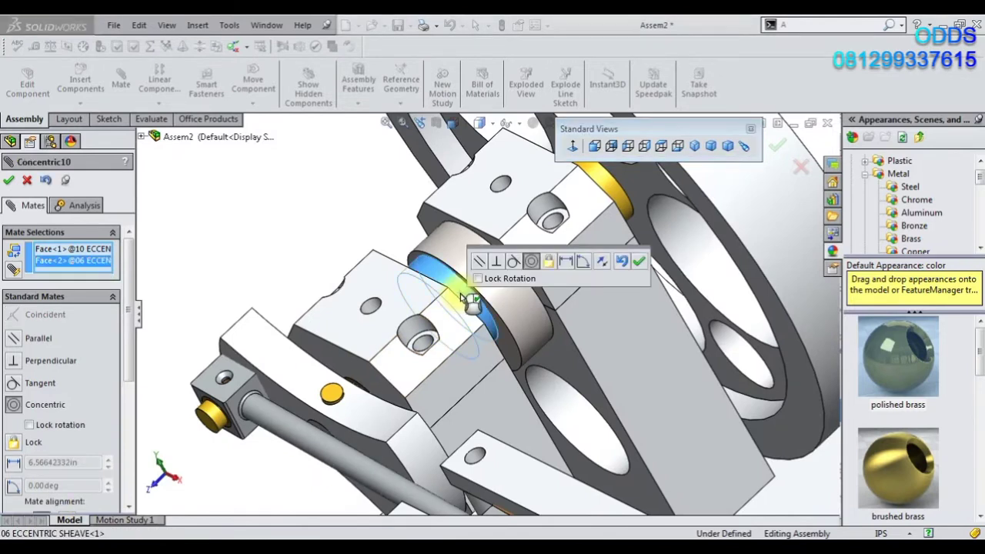
left_click(638, 263)
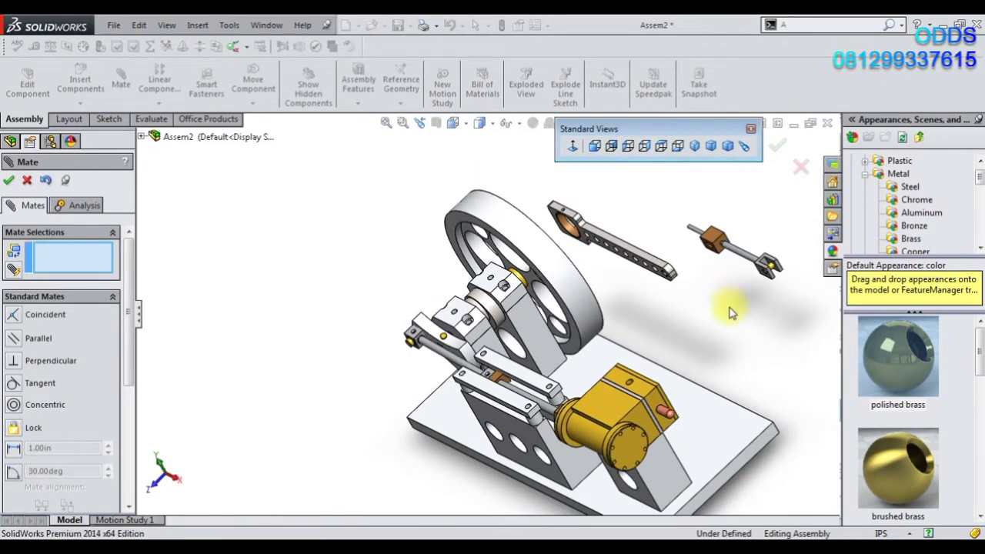
Select the sheave's bearing face and the strap's bore hole for a second concentric mate.
scroll(560, 257, "down", 5)
scroll(374, 330, "down", 2)
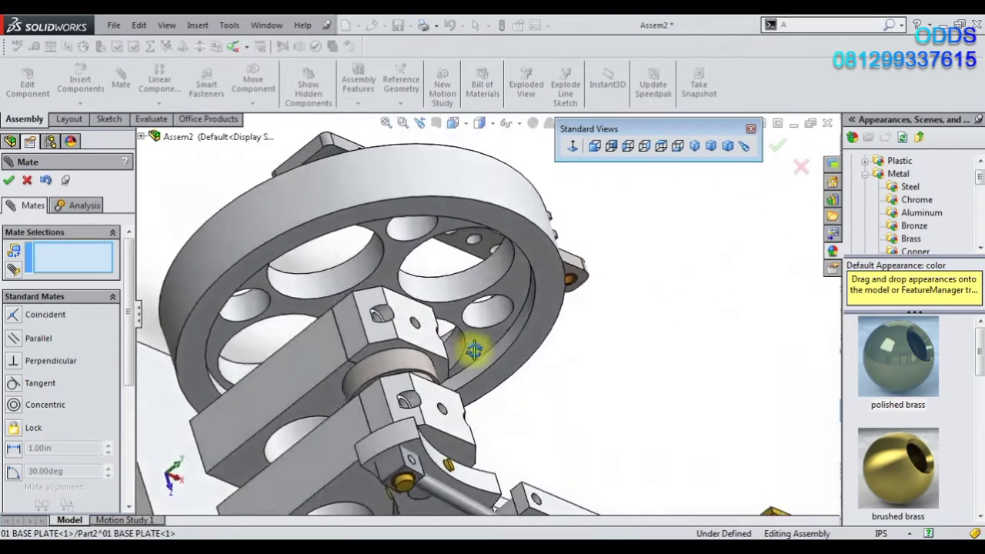
scroll(434, 373, "up", 2)
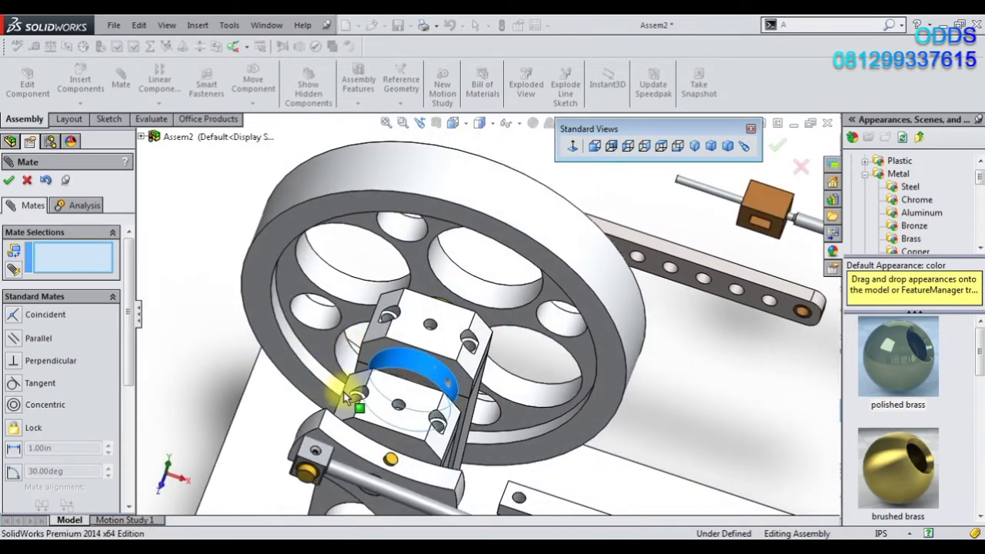
scroll(436, 360, "down", 2)
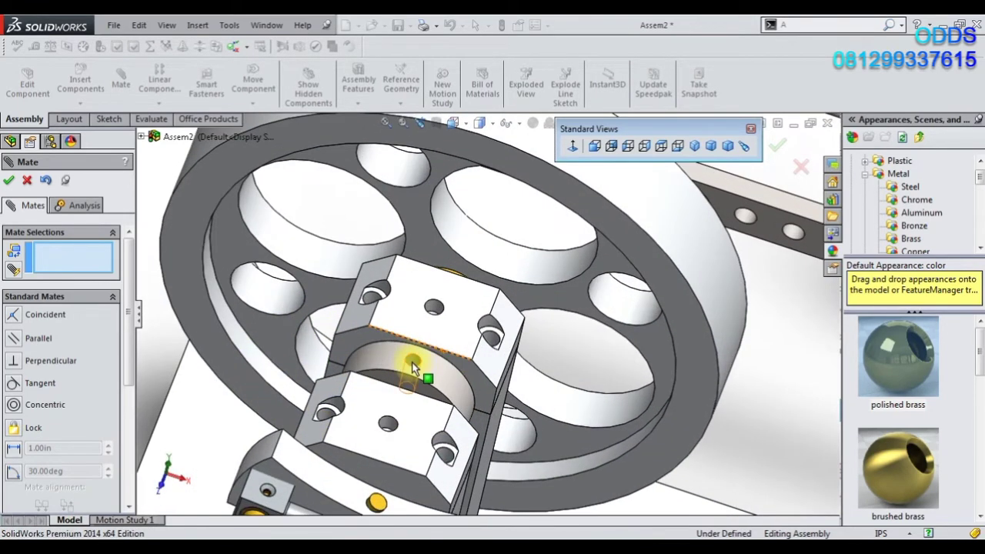
left_click(413, 367)
scroll(518, 257, "up", 5)
mouse_move(539, 220)
middle_mouse_down()
mouse_move(532, 229)
mouse_move(567, 224)
middle_mouse_up()
scroll(506, 248, "down", 4)
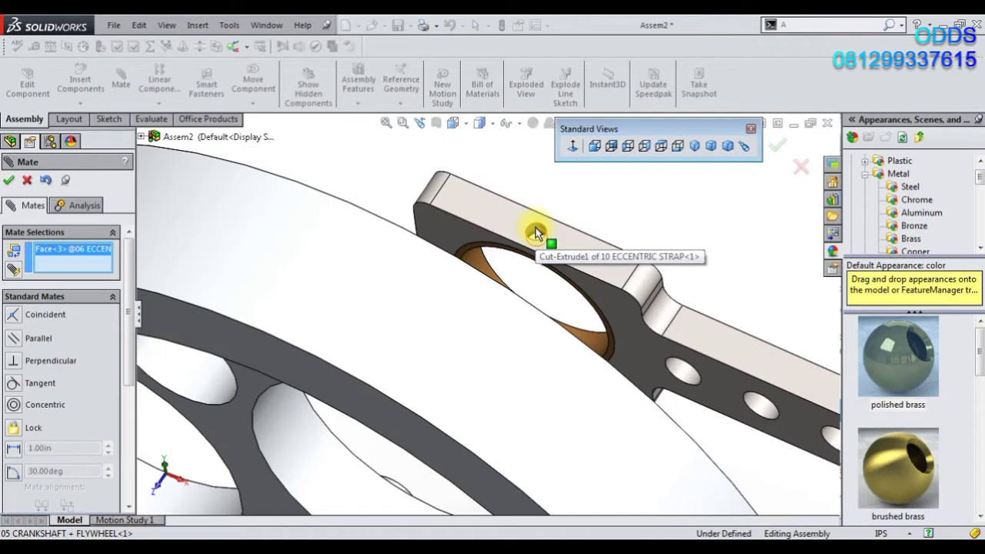
left_click(536, 233)
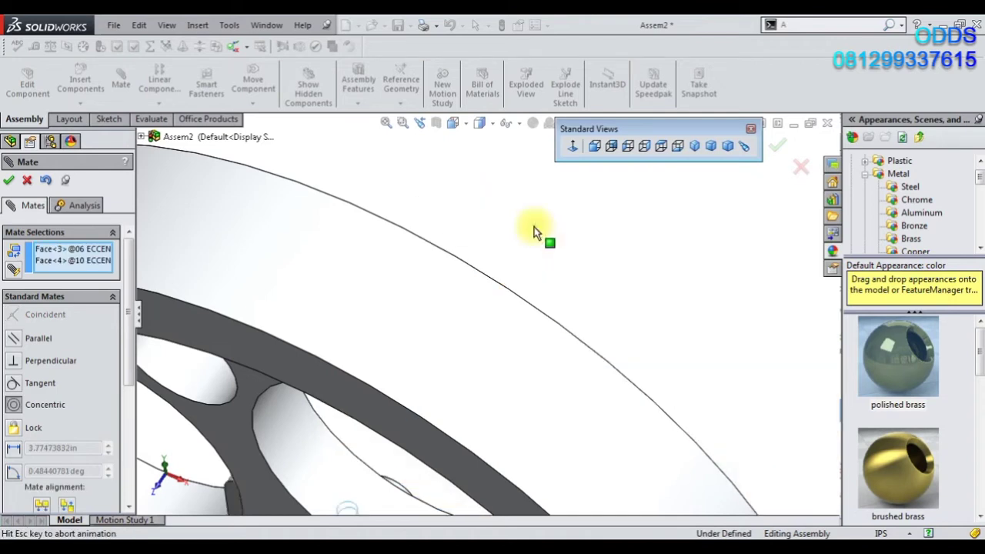
Accept the second concentric mate and turn the sheave to swing the strap.
scroll(479, 358, "up", 5)
mouse_move(479, 358)
middle_mouse_down()
mouse_move(527, 352)
mouse_move(644, 282)
middle_mouse_up()
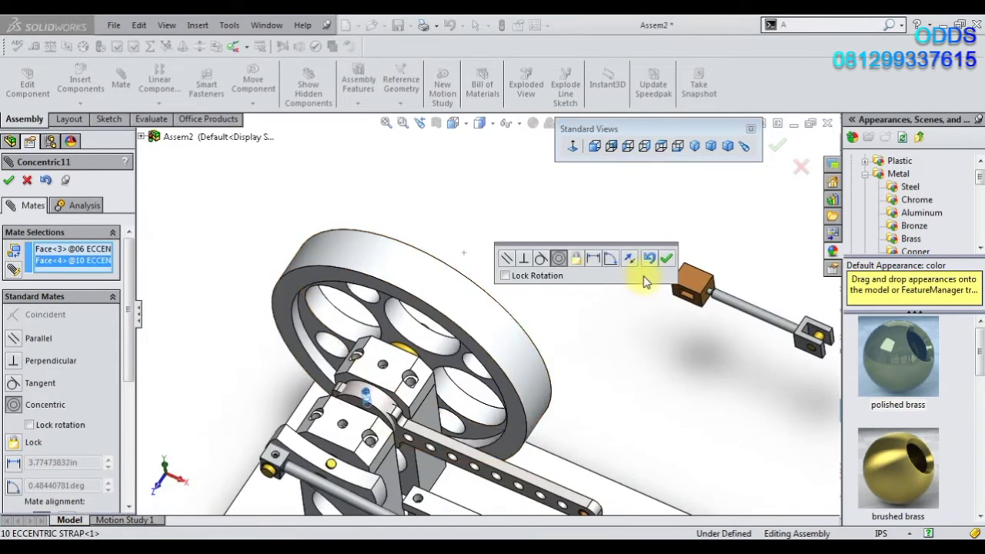
left_click(666, 263)
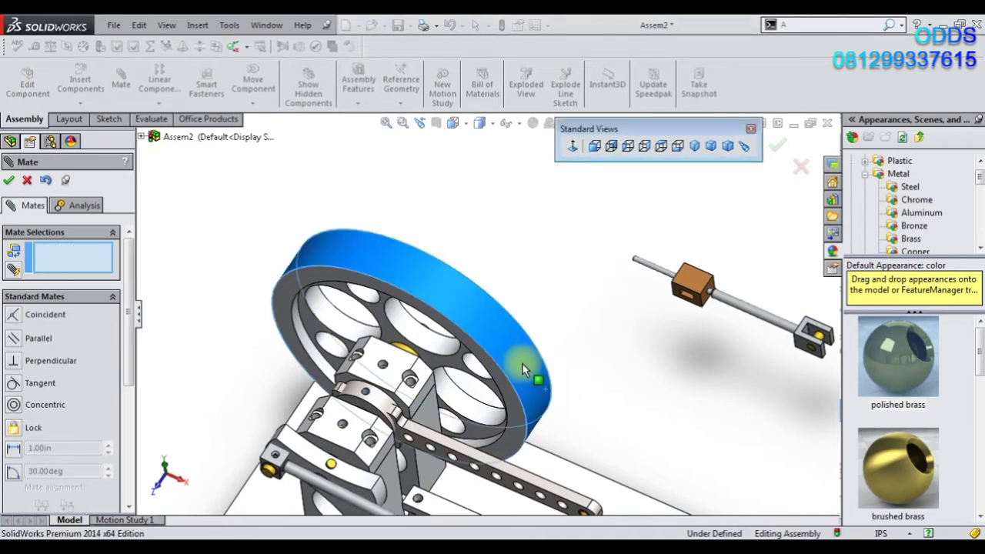
scroll(389, 408, "down", 3)
mouse_move(388, 408)
left_mouse_down()
mouse_move(392, 374)
mouse_move(388, 389)
left_mouse_up()
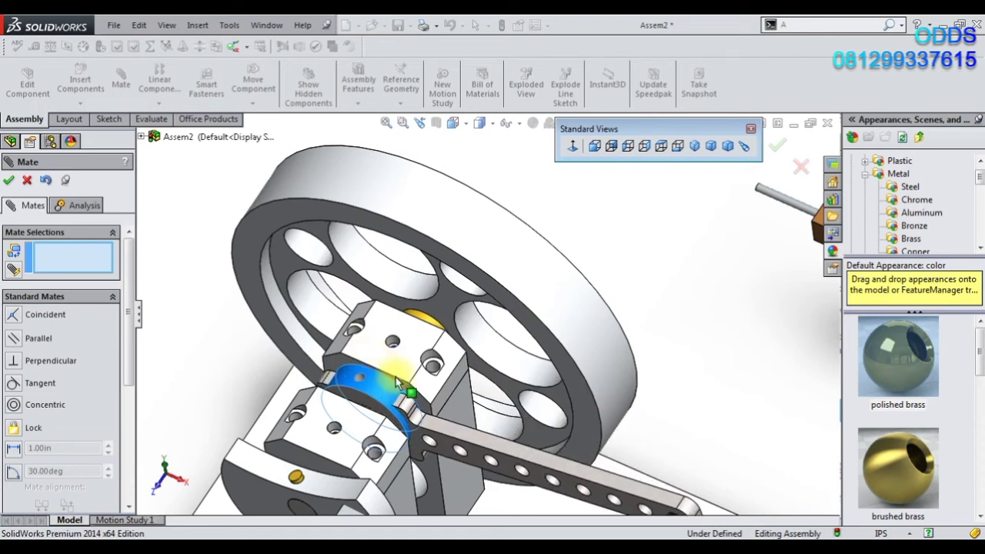
Close the Mate PropertyManager and inspect the Concentric10 mate.
left_click(27, 182)
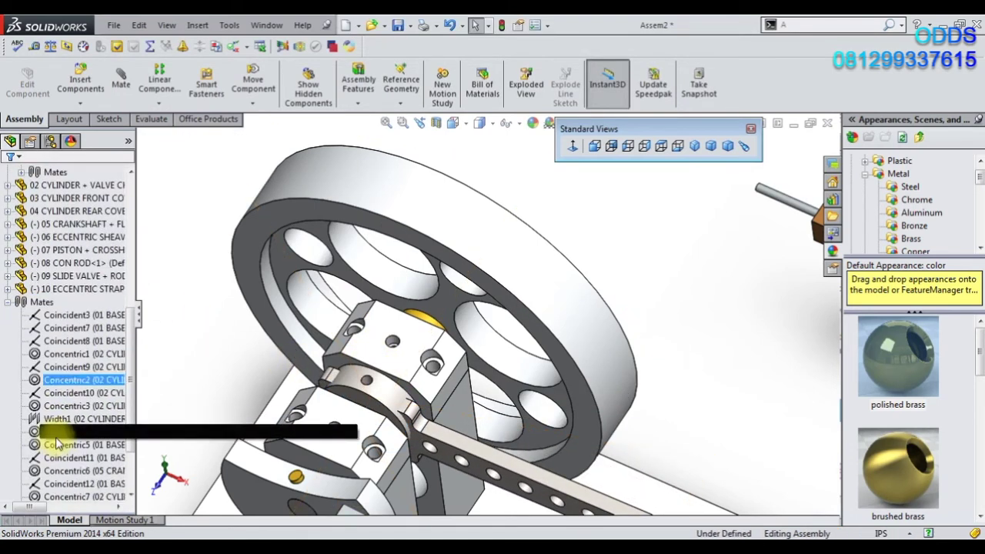
left_click(46, 470)
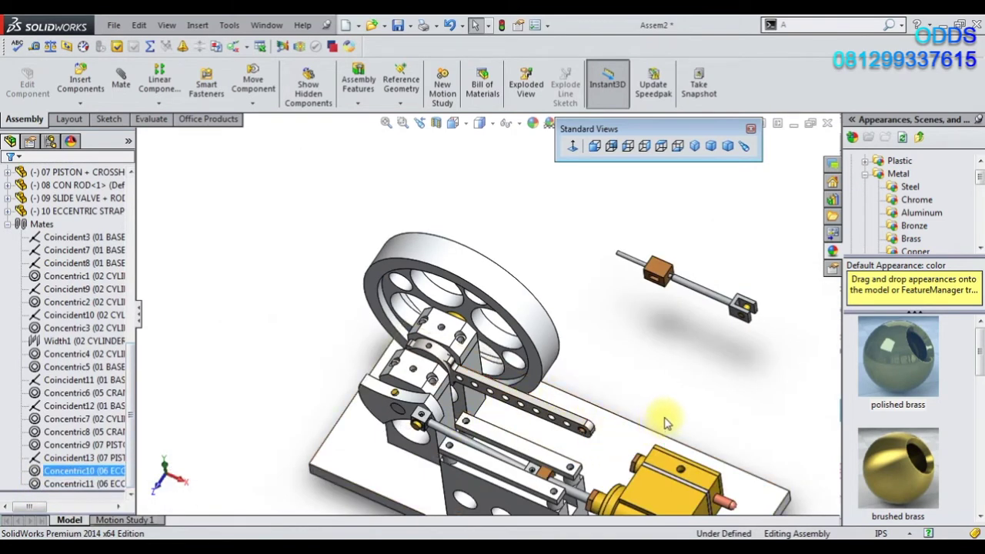
scroll(746, 306, "down", 3)
scroll(749, 304, "down", 3)
Preview a Concentric12 mate between the slide valve rod end and the strap's end hole.
left_click(706, 300)
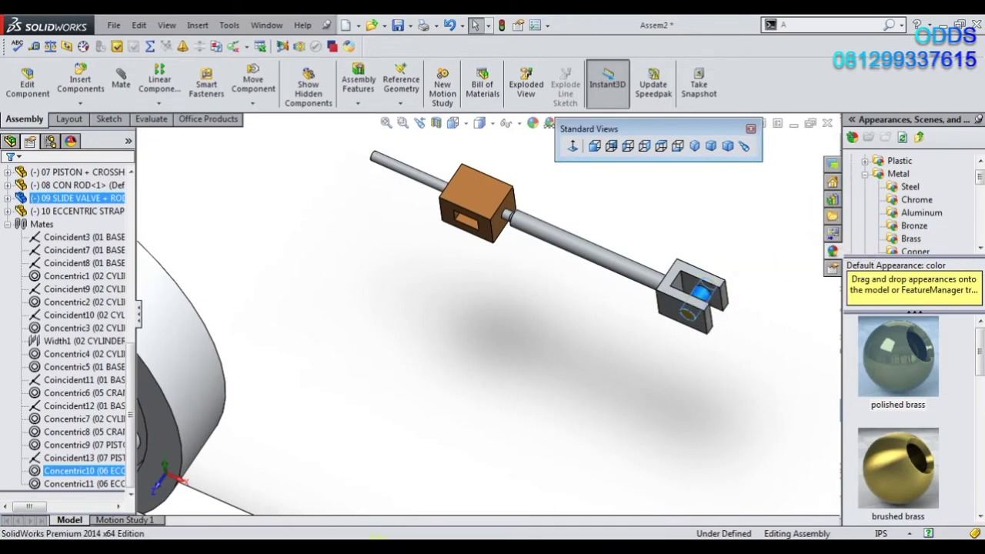
scroll(492, 308, "up", 5)
scroll(378, 479, "down", 5)
scroll(408, 434, "down", 2)
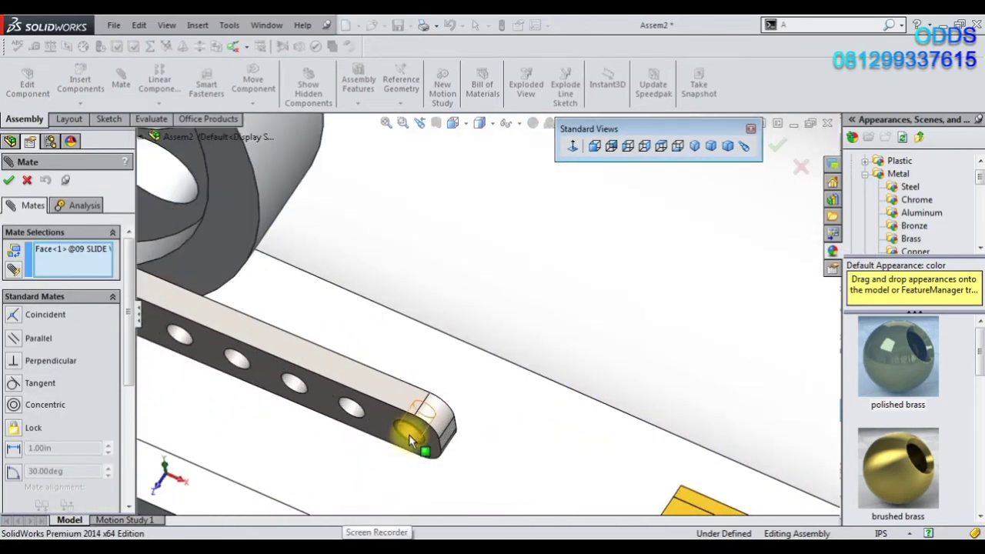
left_click(409, 434)
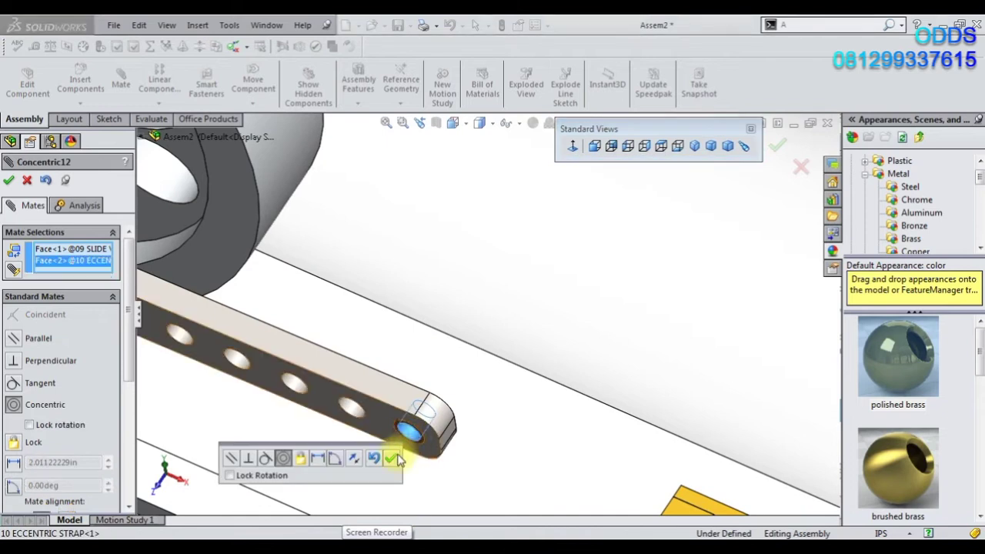
scroll(619, 377, "up", 3)
scroll(619, 377, "up", 3)
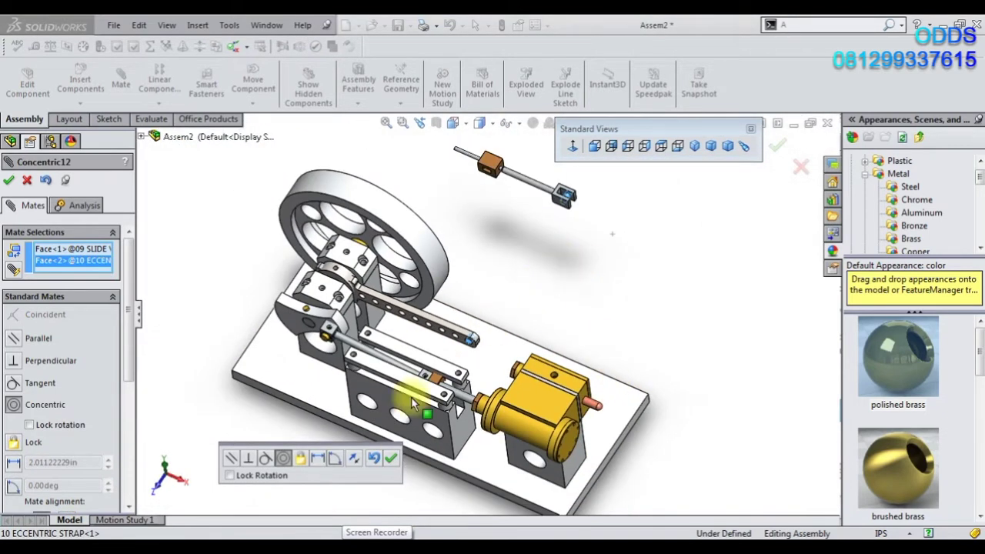
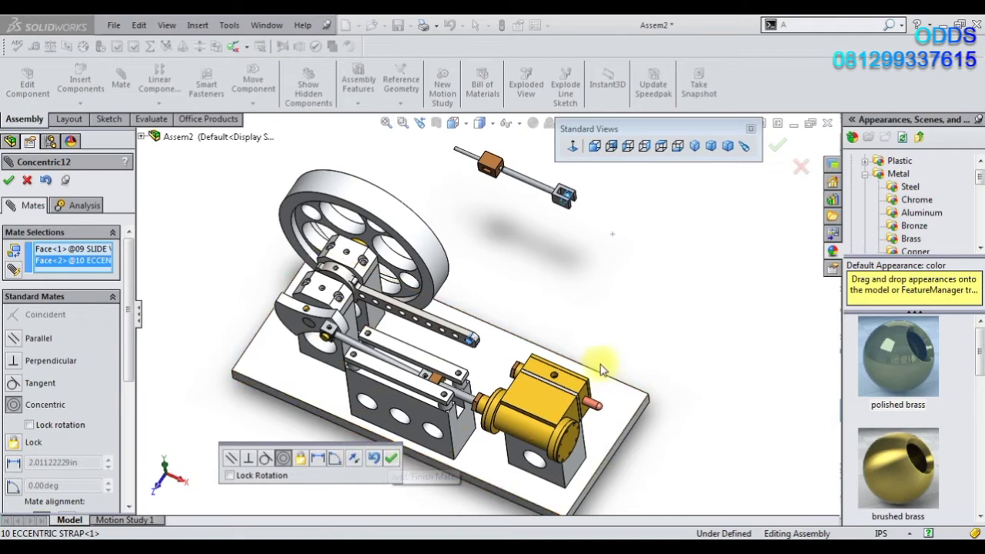
Accept the Concentric12 mate between eccentric strap and slide valve and close the Mate PropertyManager.
left_click(392, 459)
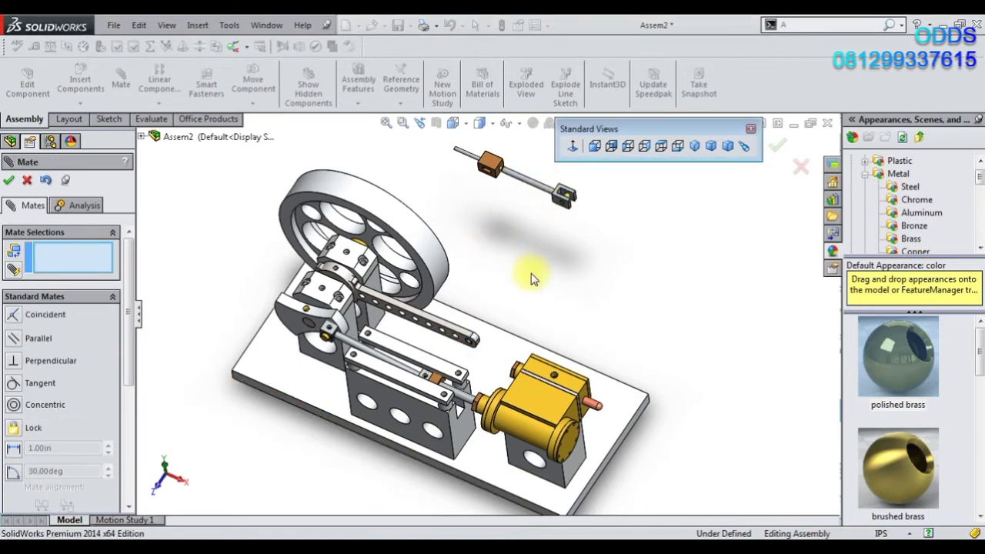
left_click(9, 183)
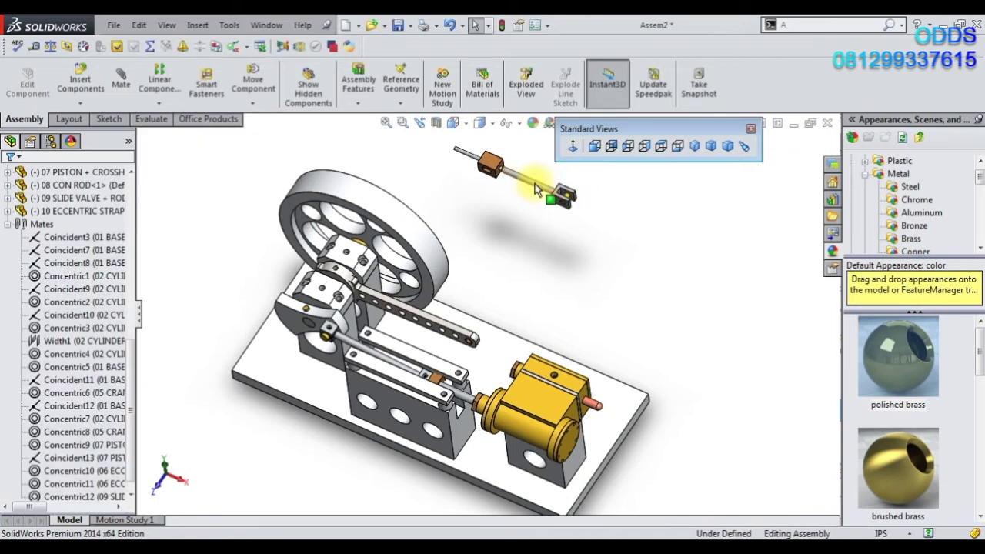
scroll(523, 321, "down", 3)
scroll(515, 346, "down", 3)
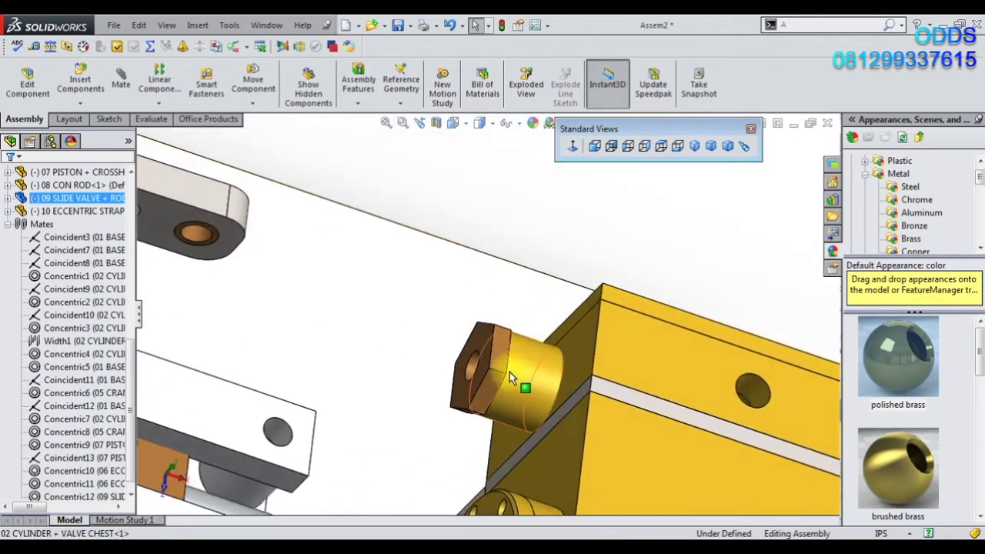
scroll(509, 372, "down", 2)
Select the bore of the valve-chest nut.
left_click(460, 367)
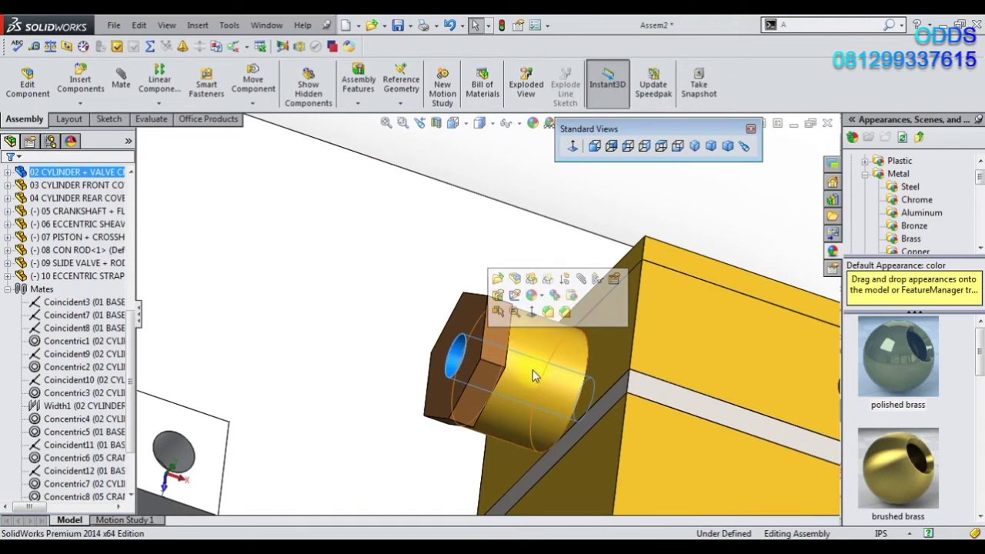
scroll(531, 377, "up", 5)
scroll(531, 375, "up", 3)
scroll(517, 366, "up", 4)
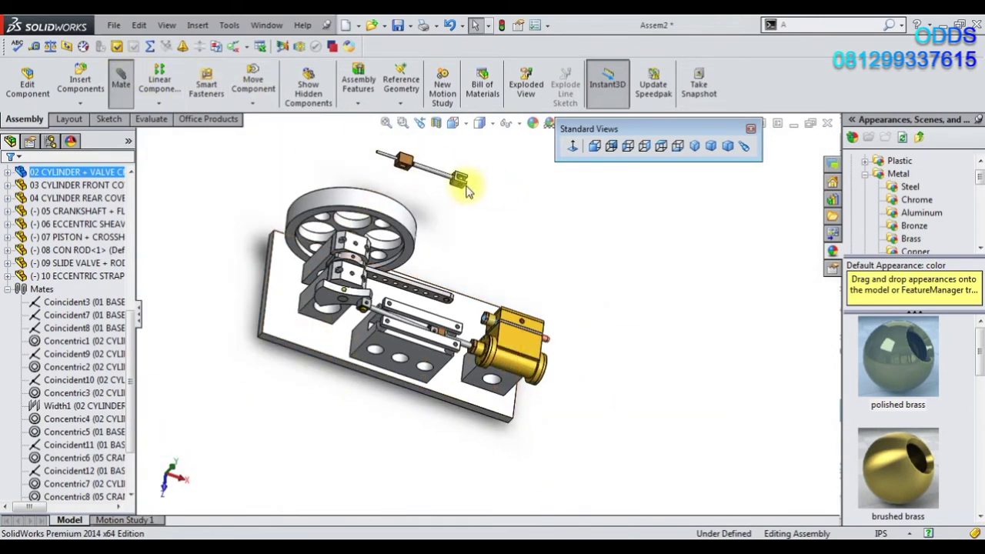
Mate the slide valve rod concentric to the valve-chest nut bore and orbit to check alignment.
left_click(438, 174)
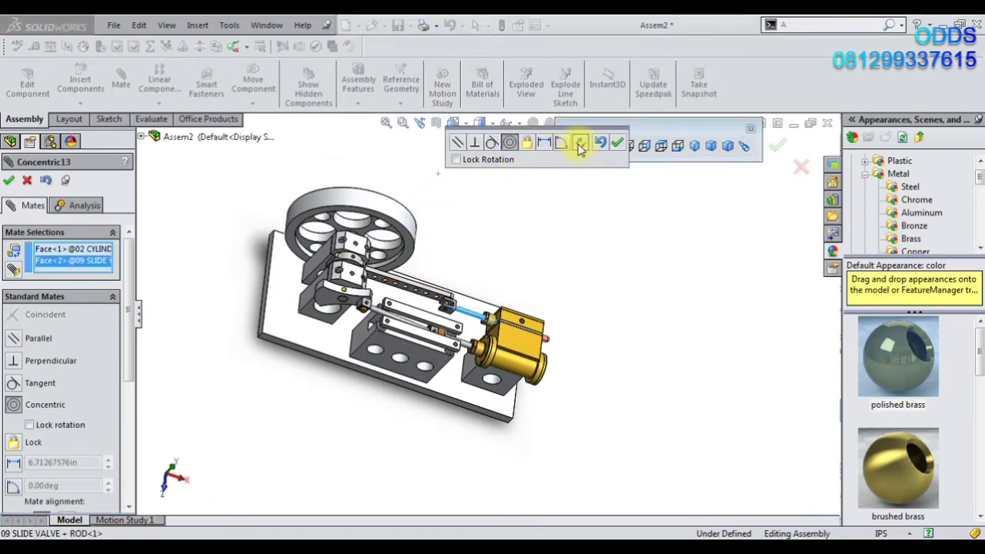
scroll(551, 339, "down", 3)
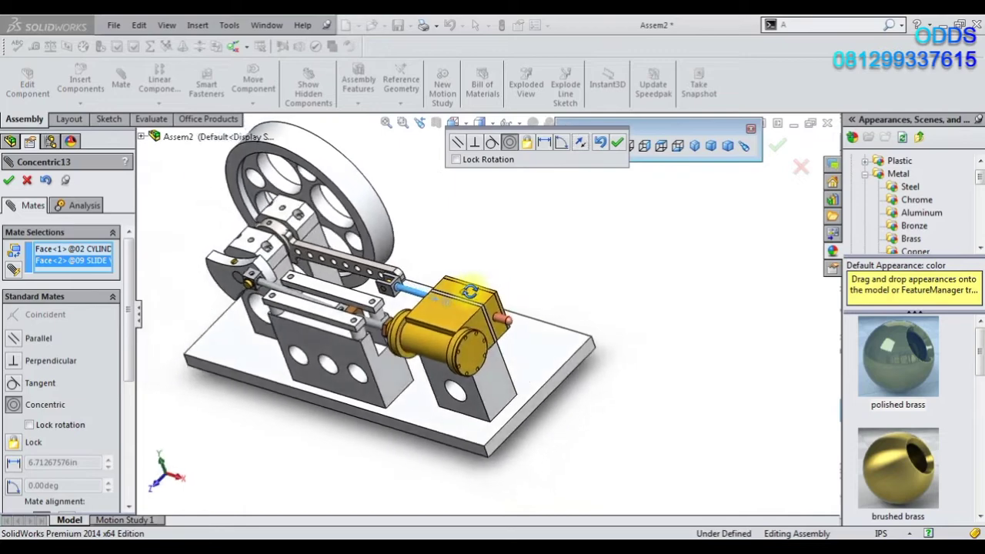
middle_click_drag(551, 339, 569, 258)
left_click(618, 146)
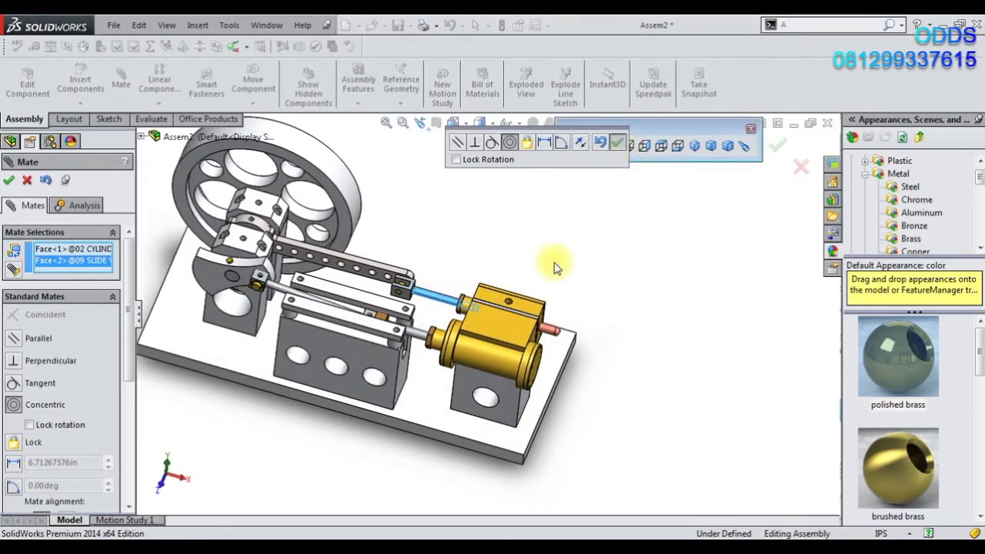
scroll(416, 281, "down", 4)
scroll(406, 291, "down", 1)
scroll(405, 291, "up", 5)
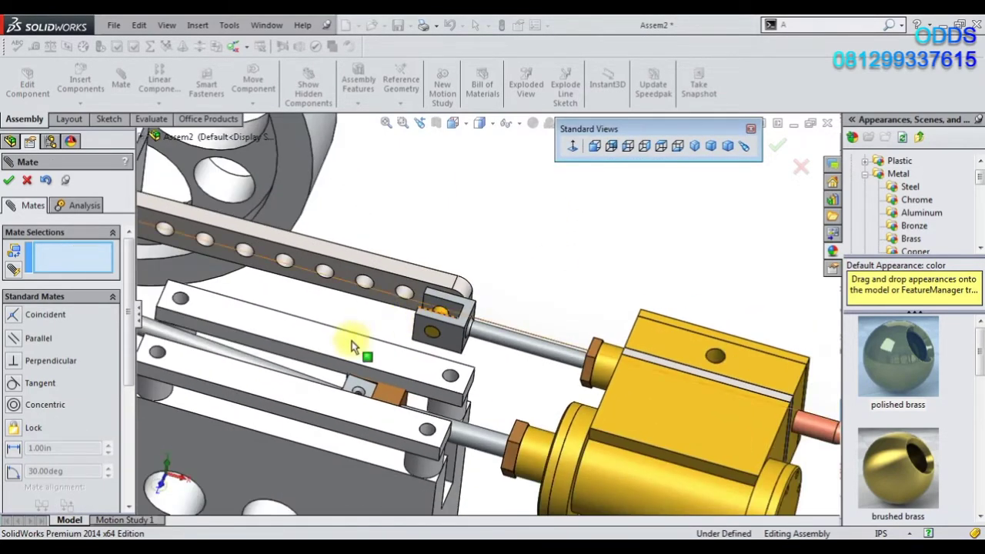
mouse_move(308, 282)
middle_mouse_down()
mouse_move(262, 341)
mouse_move(264, 286)
mouse_move(431, 432)
mouse_move(451, 374)
mouse_move(403, 208)
mouse_move(417, 220)
mouse_move(424, 287)
middle_mouse_up()
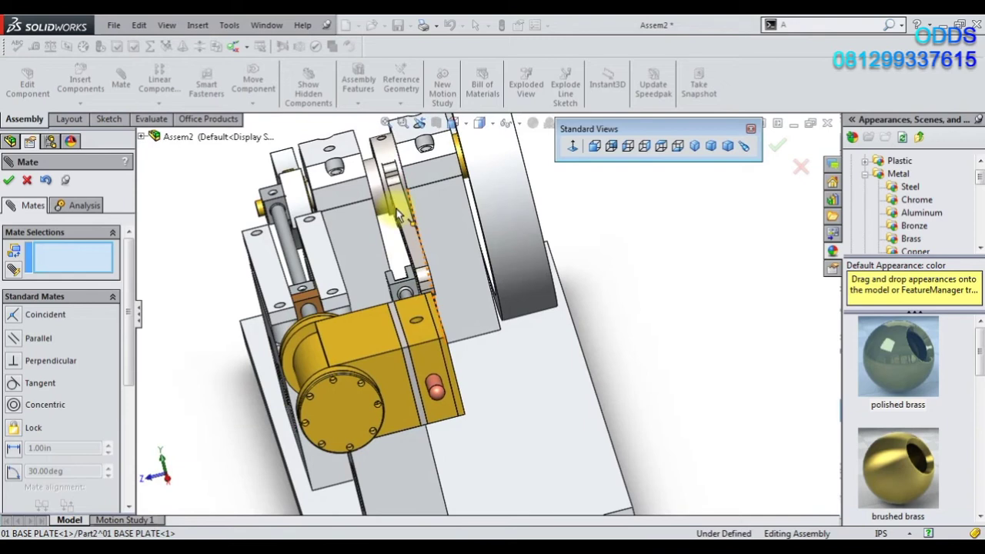
scroll(397, 215, "down", 3)
scroll(451, 260, "down", 3)
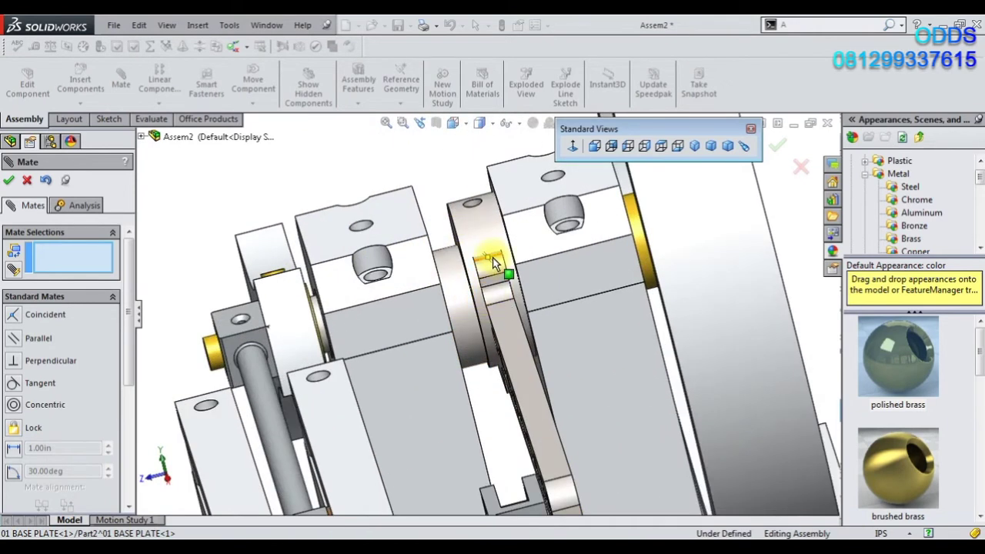
Delete the Concentric11 mate and rotate the eccentric sheave to test its freedom.
key("Escape")
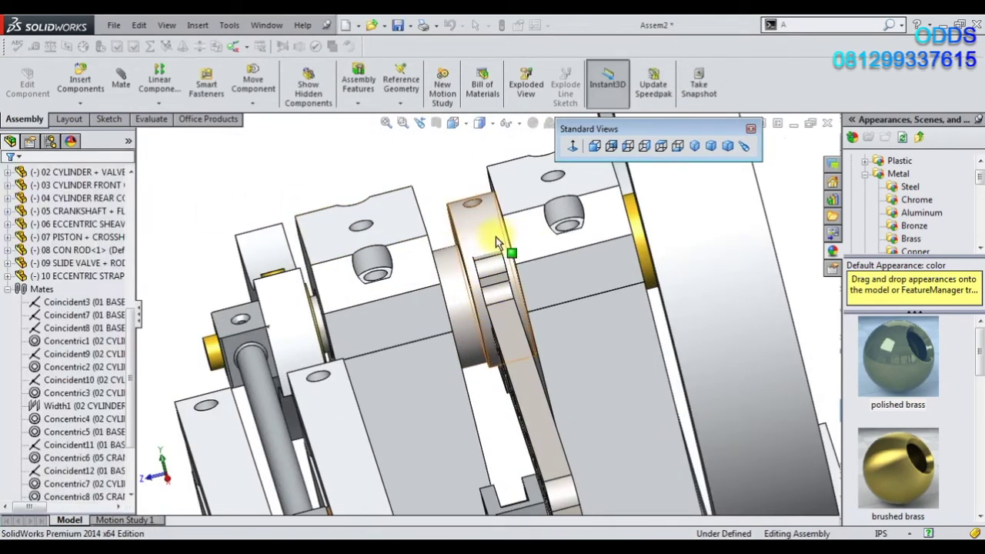
left_click(495, 237)
scroll(107, 383, "down", 3)
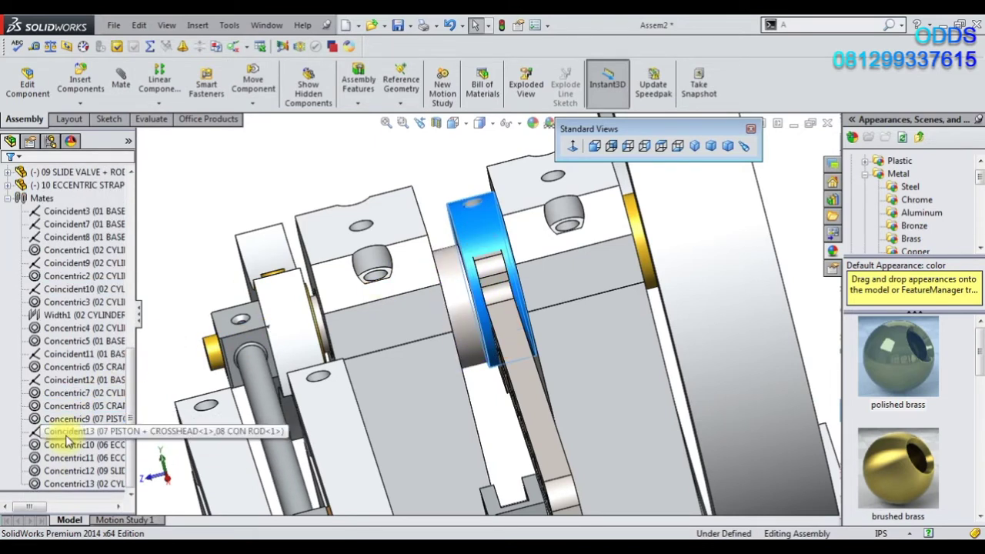
left_click(68, 436)
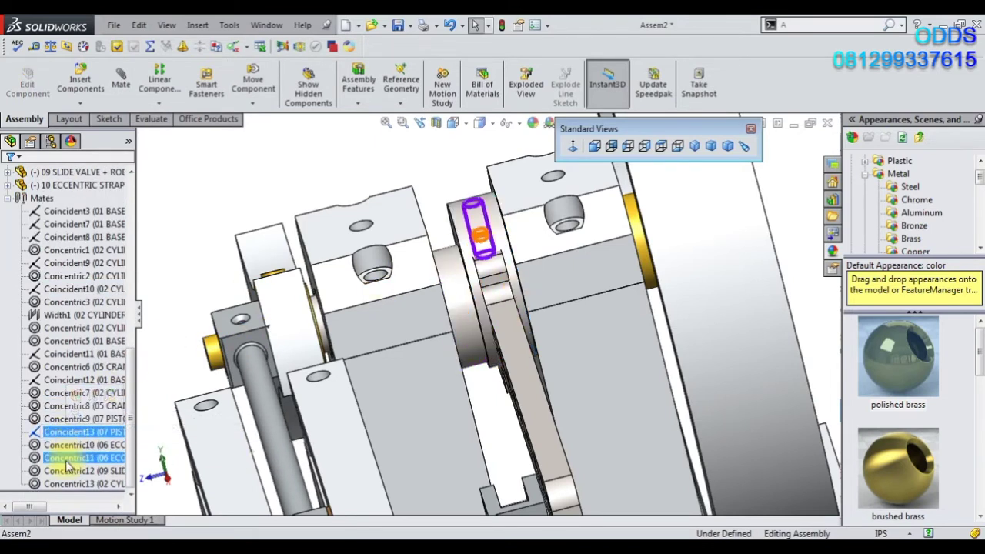
right_click(73, 457)
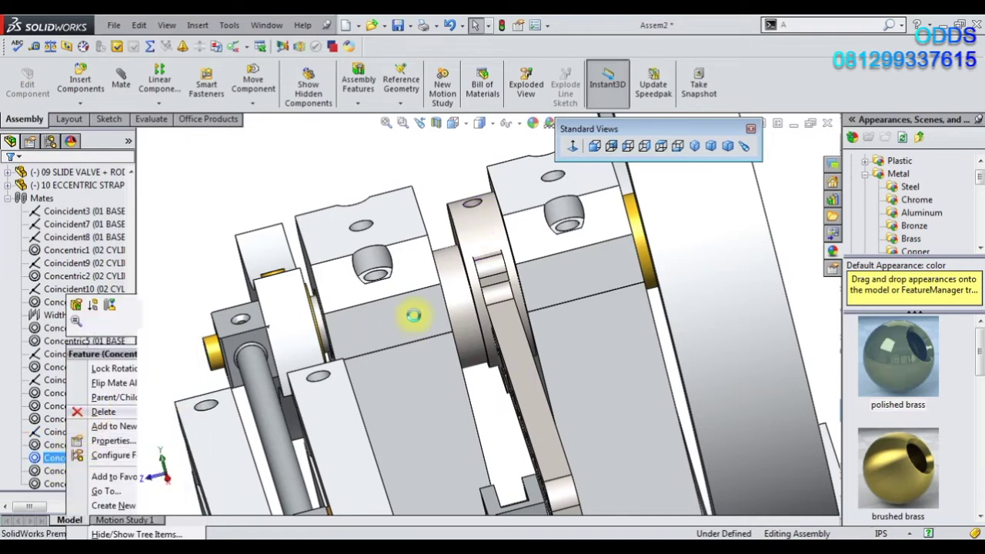
left_click(103, 411)
left_click(479, 256)
left_click_drag(451, 265, 493, 184)
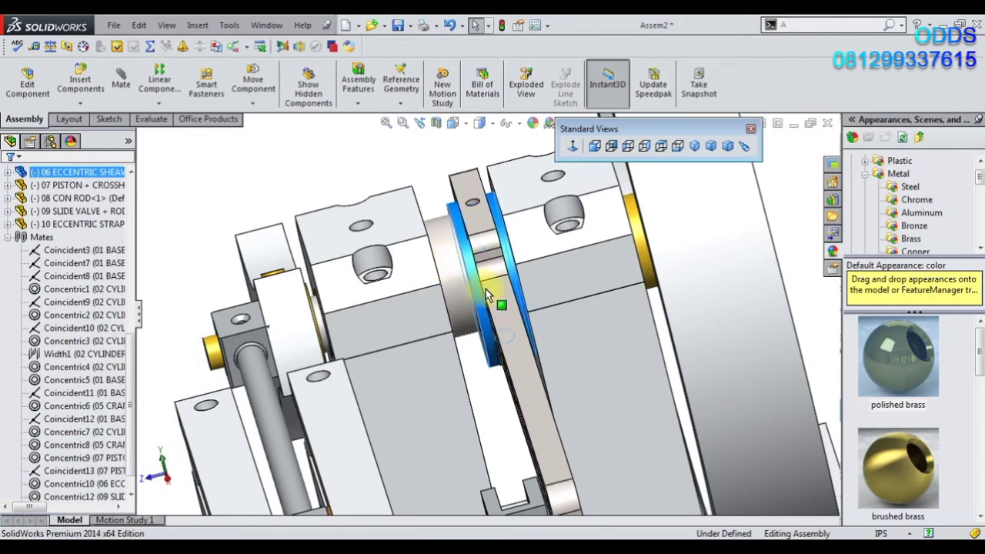
Delete the Concentric10 mate and drag the eccentric strap to confirm it swings freely.
left_click(94, 470)
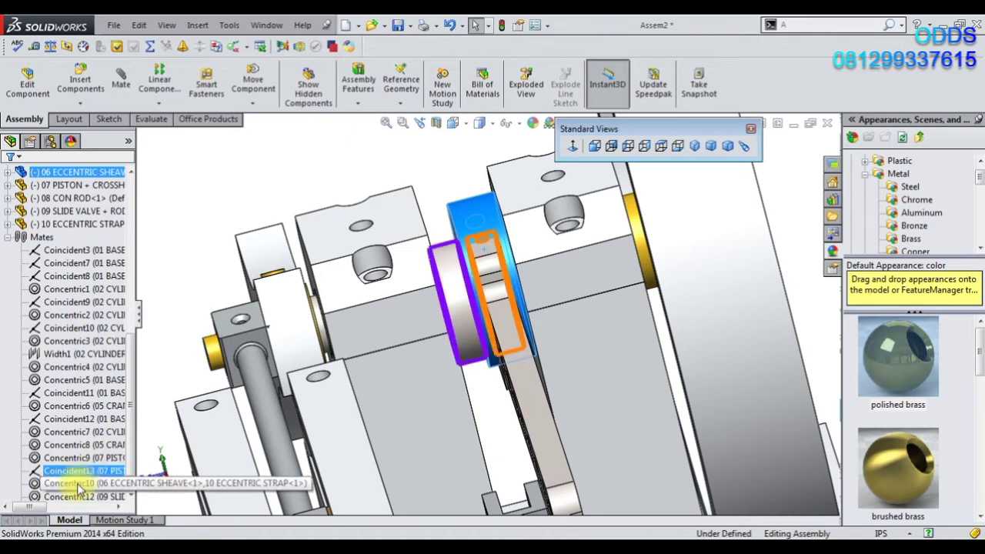
right_click(77, 488)
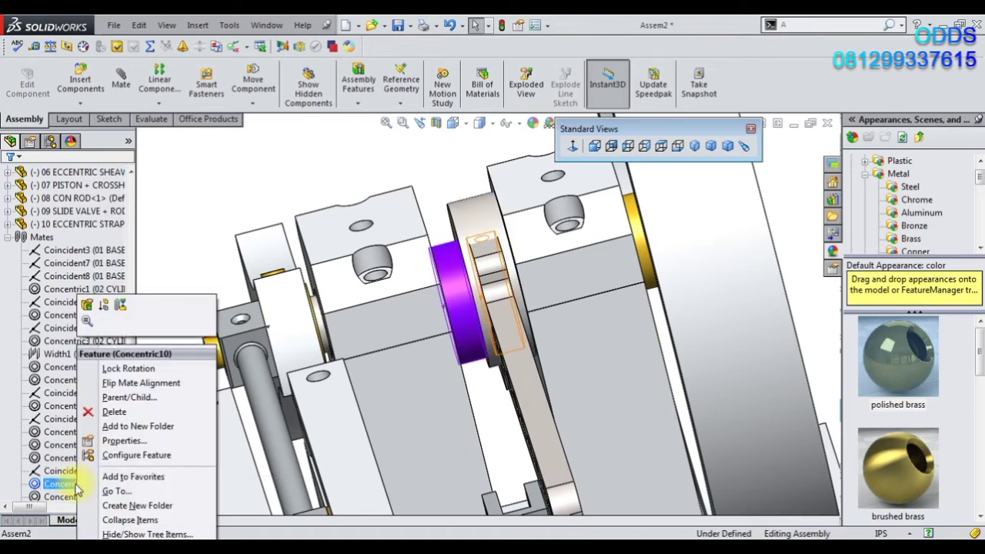
left_click(98, 414)
left_click(532, 240)
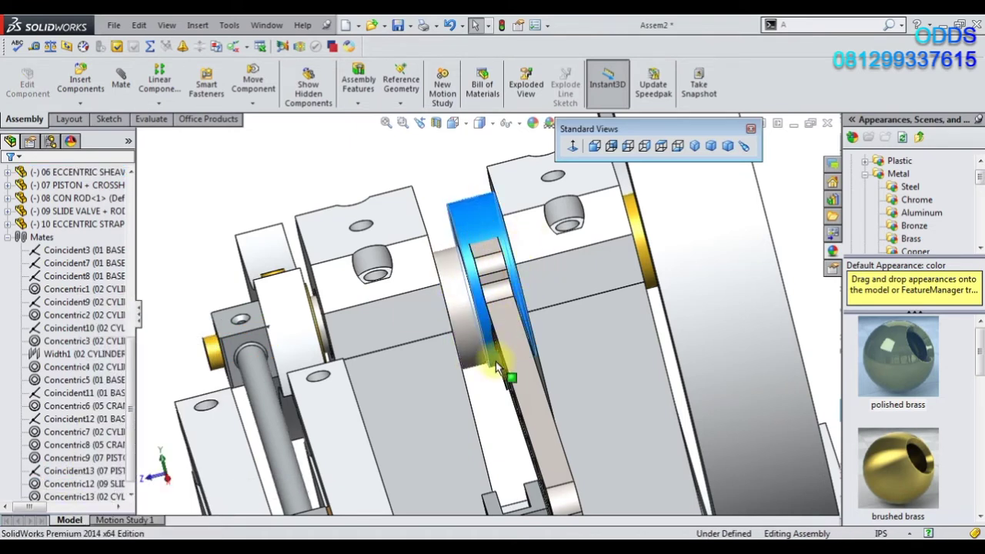
mouse_move(519, 339)
left_mouse_down()
mouse_move(554, 411)
mouse_move(519, 378)
mouse_move(515, 357)
left_mouse_up()
Select the eccentric strap and orbit the view around to its clevis.
left_click(495, 286)
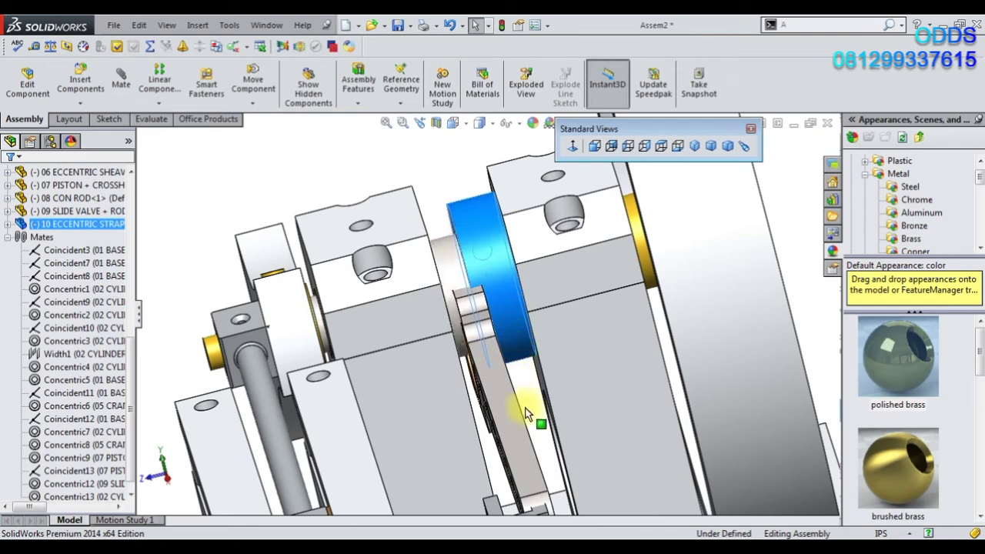
scroll(500, 388, "down", 2)
scroll(500, 391, "up", 3)
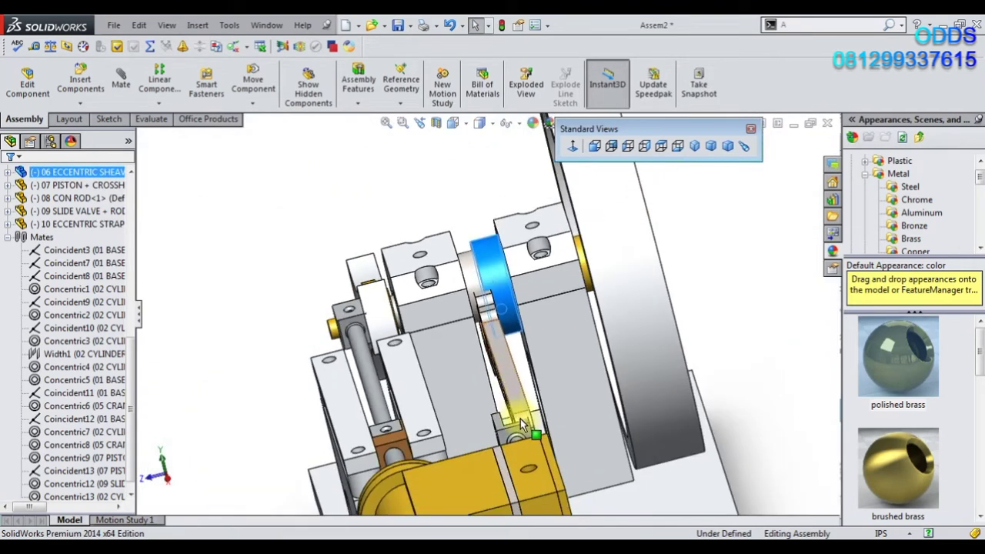
scroll(524, 428, "up", 2)
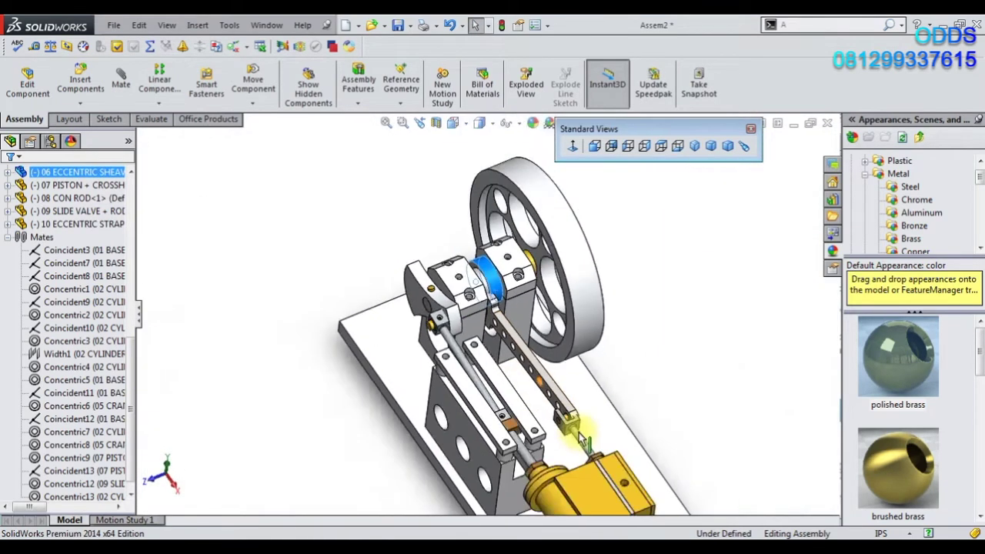
scroll(567, 420, "down", 5)
left_click(495, 286)
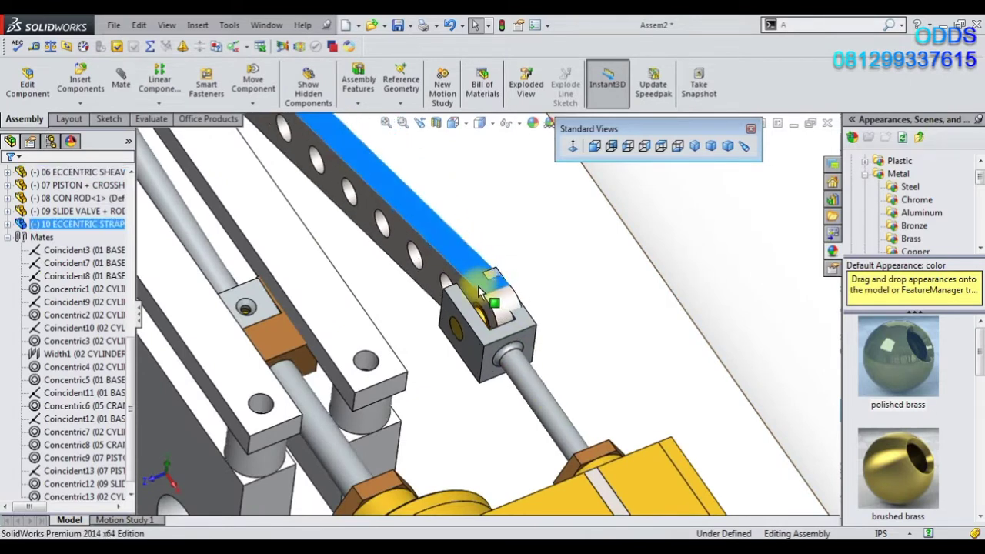
scroll(492, 304, "down", 3)
mouse_move(491, 310)
middle_mouse_down()
mouse_move(503, 259)
mouse_move(492, 424)
mouse_move(501, 272)
middle_mouse_up()
middle_click_drag(493, 229, 475, 174)
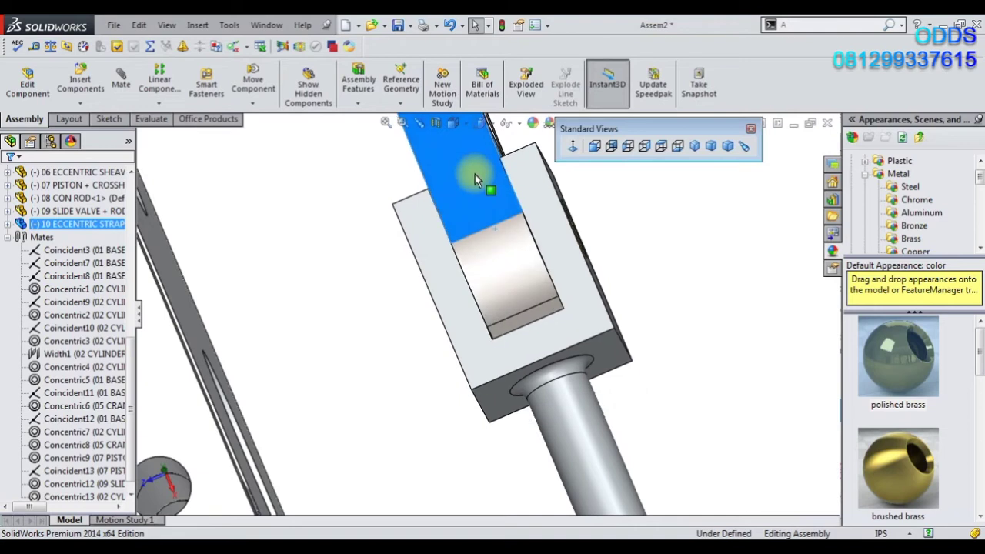
scroll(471, 173, "down", 2)
mouse_move(444, 235)
middle_mouse_down()
mouse_move(433, 243)
mouse_move(488, 191)
middle_mouse_up()
scroll(476, 203, "up", 3)
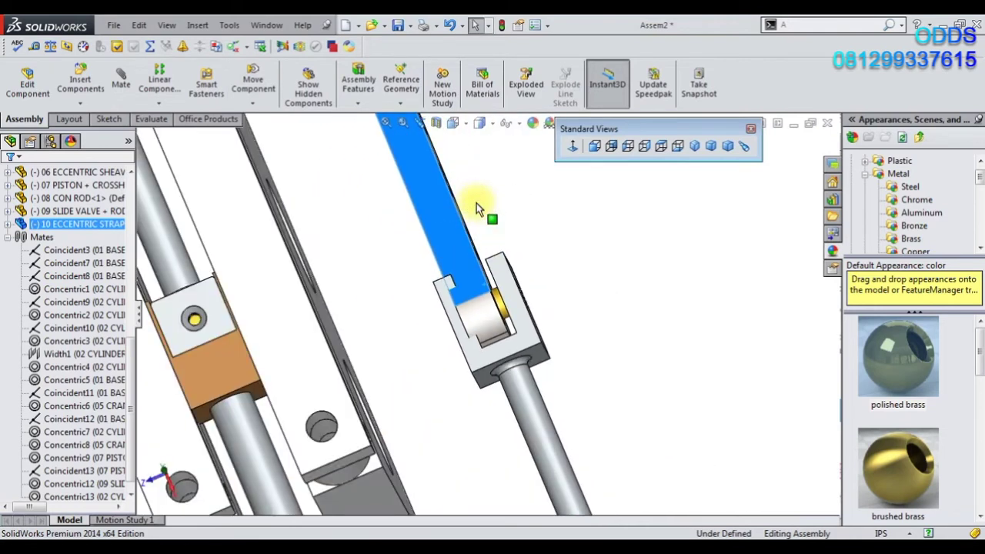
scroll(480, 208, "up", 2)
scroll(484, 212, "up", 2)
scroll(507, 425, "down", 2)
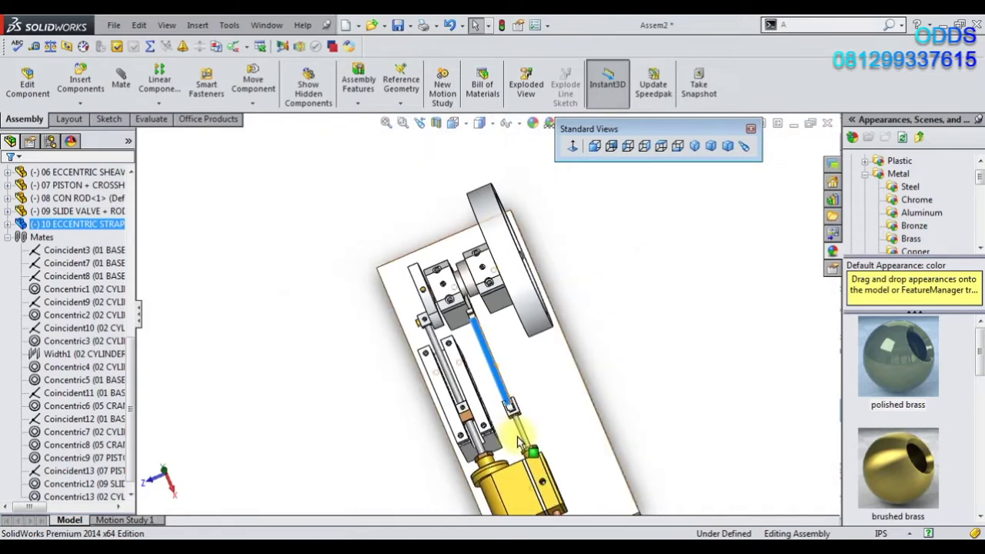
scroll(523, 418, "down", 3)
scroll(452, 223, "down", 2)
scroll(485, 249, "down", 2)
Start a new mate with a face of the eccentric strap as the first reference.
middle_click_drag(486, 250, 430, 249)
left_click(430, 249)
left_click(548, 181)
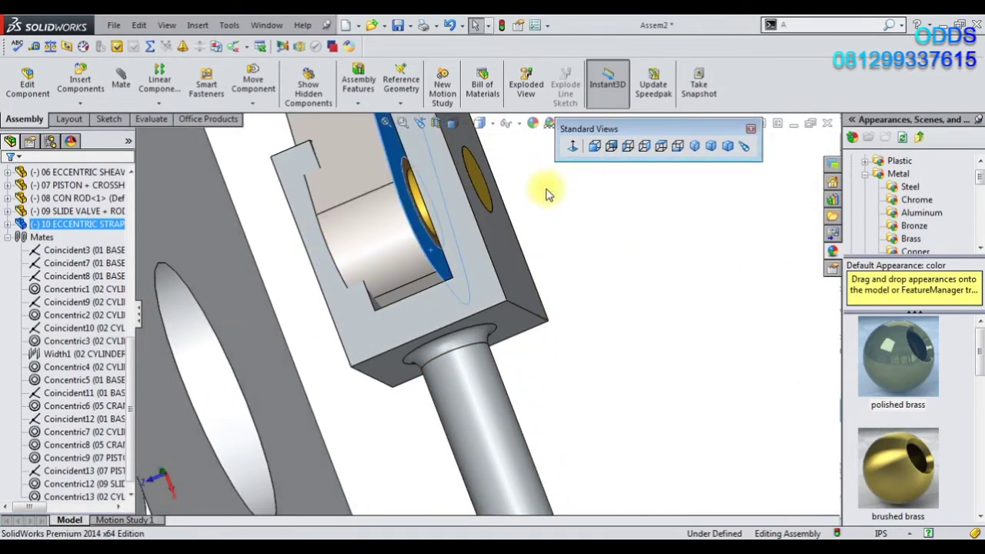
left_click(437, 246)
middle_click_drag(437, 246, 459, 249)
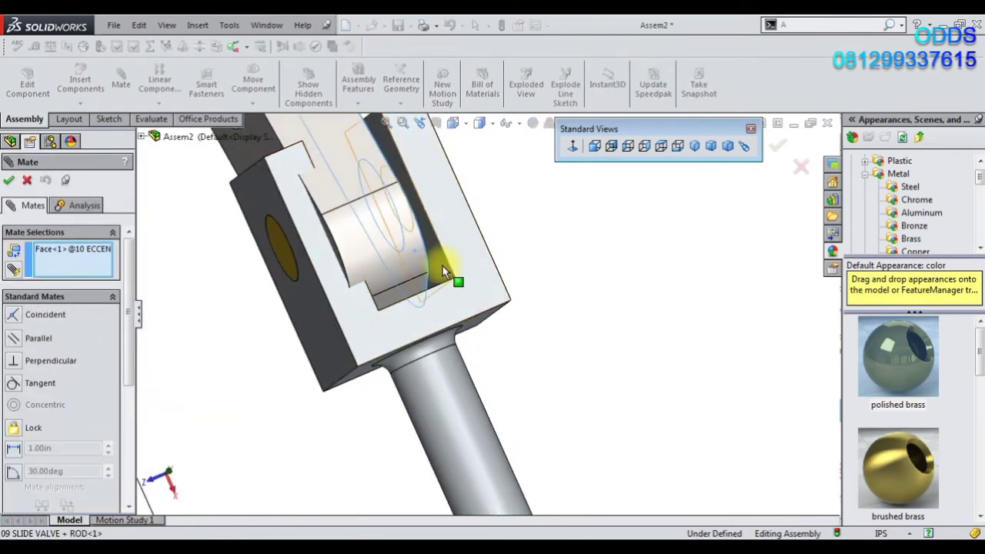
Mate the eccentric strap coincident with the slide valve rod's clevis face.
left_click(443, 266)
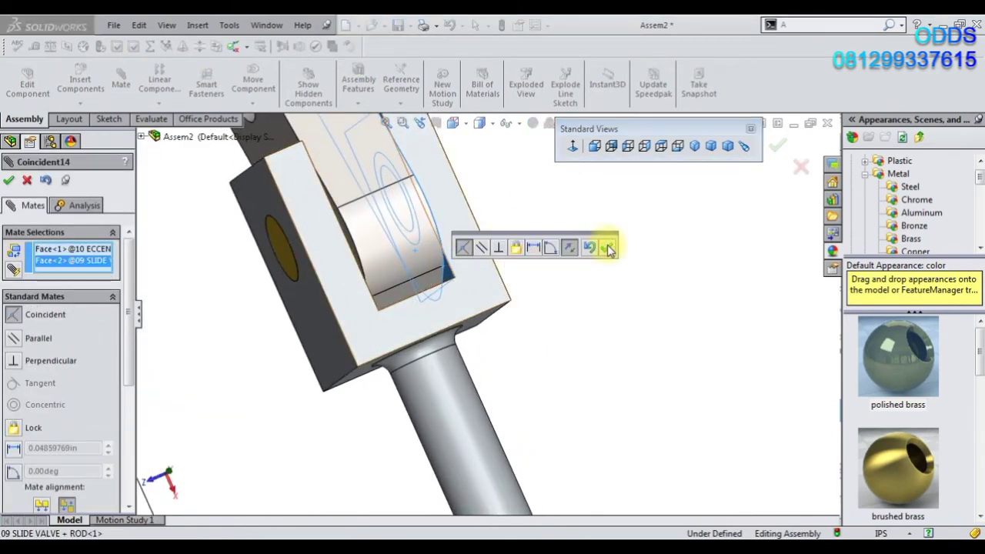
left_click(608, 248)
scroll(462, 200, "up", 5)
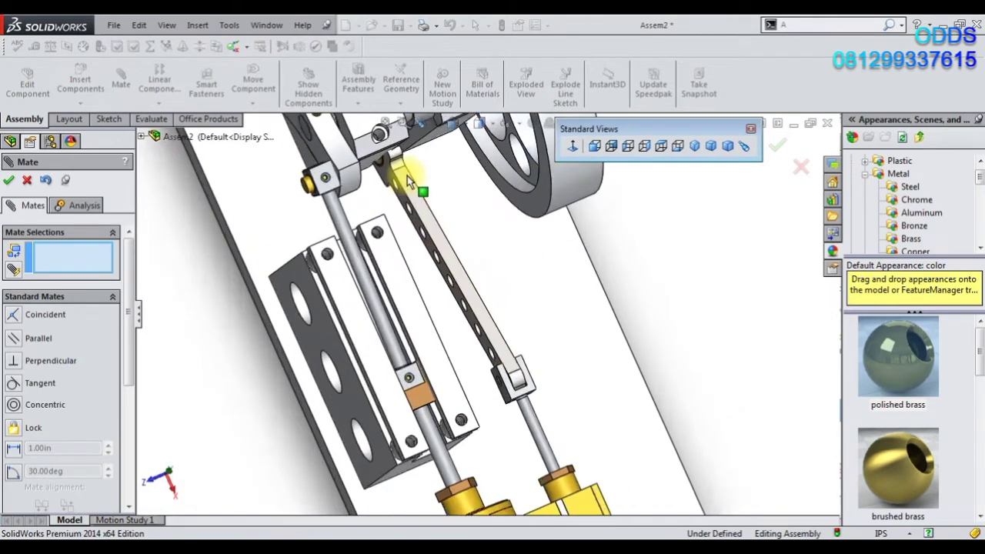
scroll(407, 175, "down", 2)
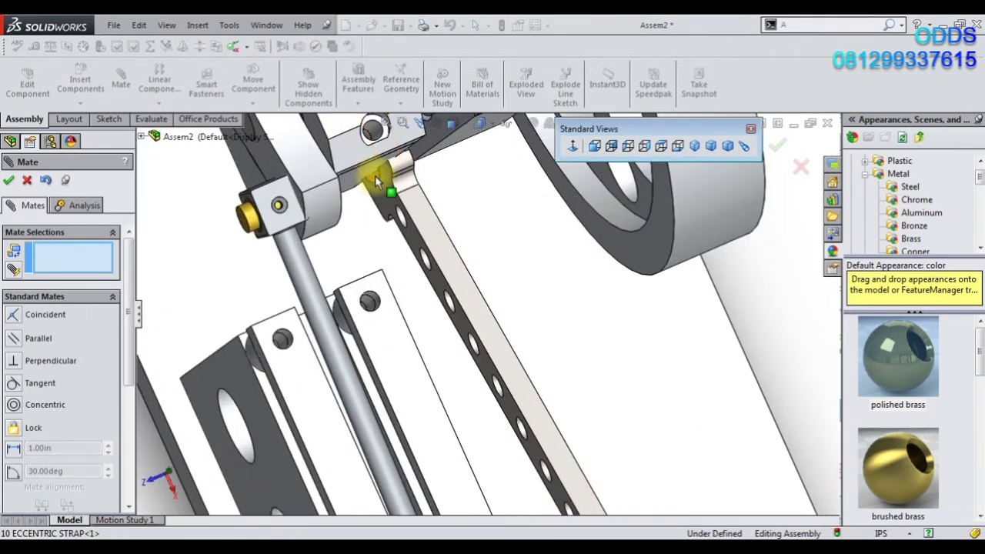
Mate the strap's round bore concentric with the eccentric sheave.
left_click(376, 182)
scroll(438, 161, "up", 2)
scroll(439, 160, "up", 2)
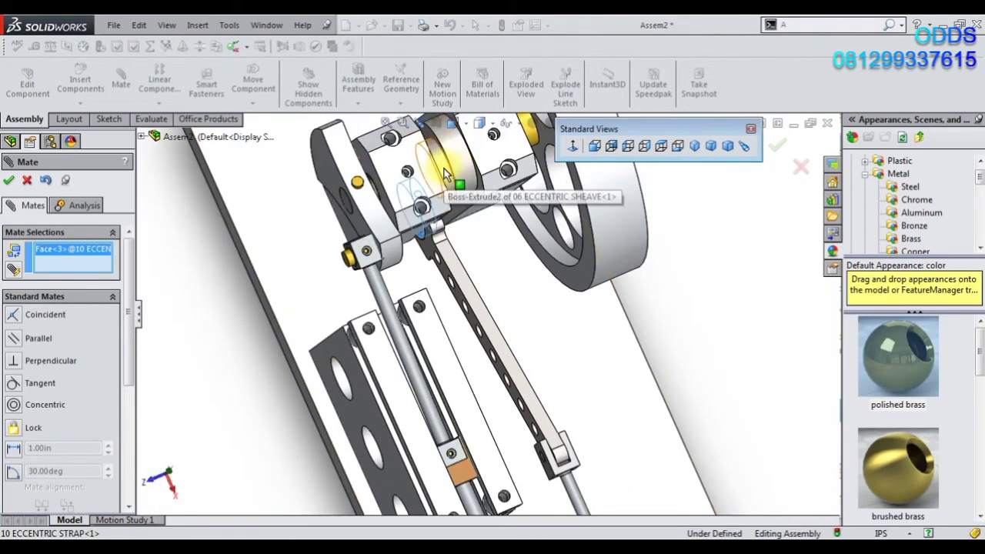
left_click(447, 175)
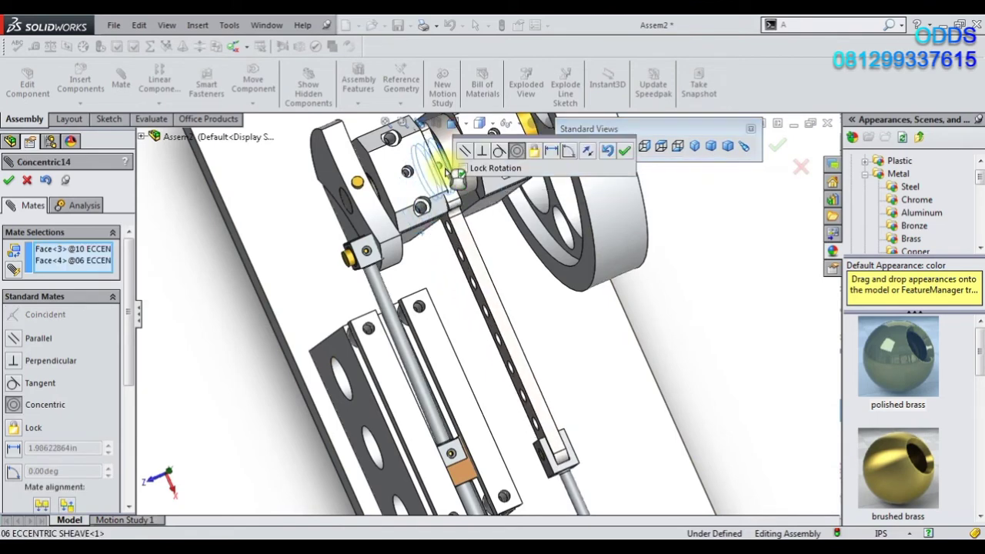
left_click(623, 153)
scroll(440, 180, "down", 2)
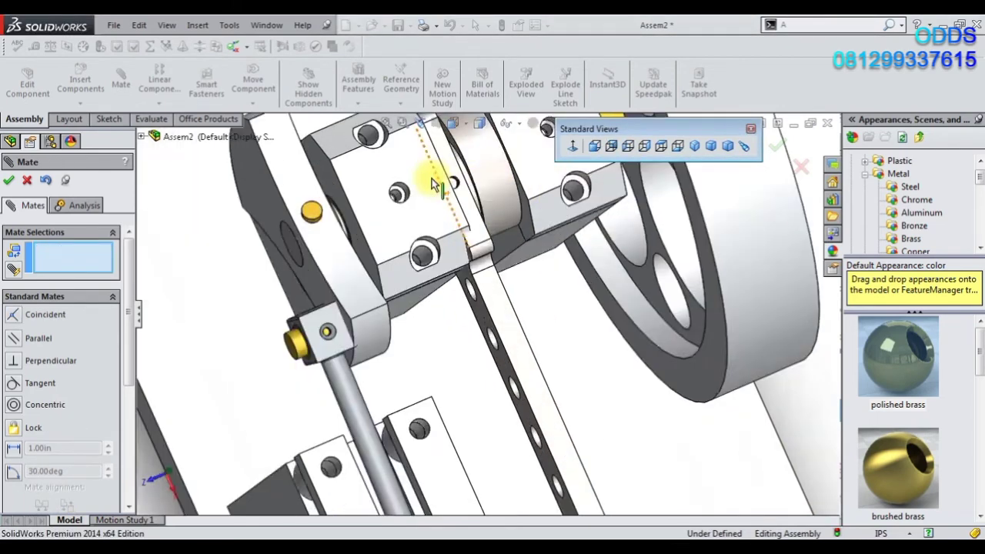
scroll(454, 249, "down", 2)
scroll(458, 257, "down", 2)
scroll(458, 258, "up", 2)
scroll(462, 253, "up", 2)
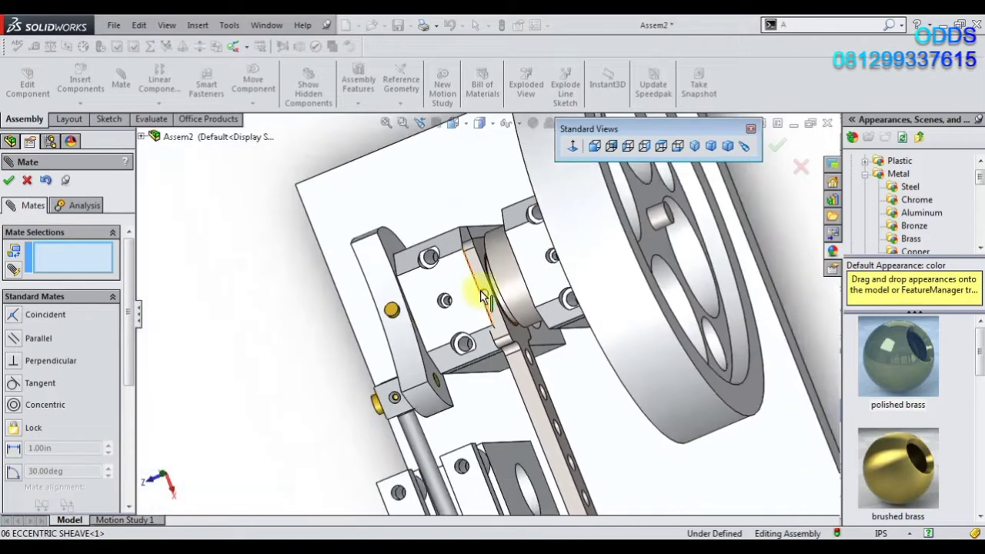
scroll(469, 285, "up", 2)
scroll(446, 296, "up", 2)
scroll(490, 367, "down", 3)
mouse_move(479, 369)
middle_mouse_down()
mouse_move(479, 213)
mouse_move(479, 255)
mouse_move(499, 286)
middle_mouse_up()
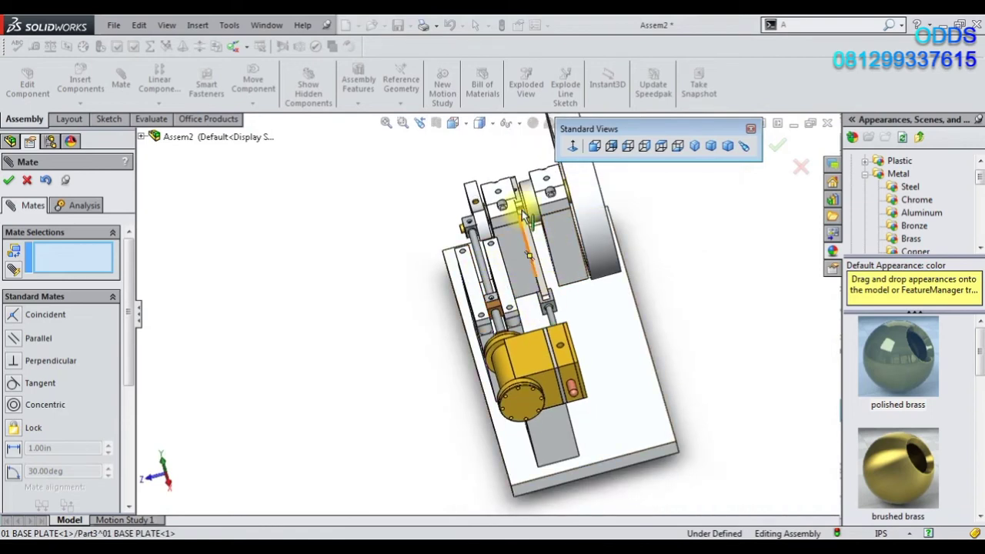
scroll(538, 238, "down", 2)
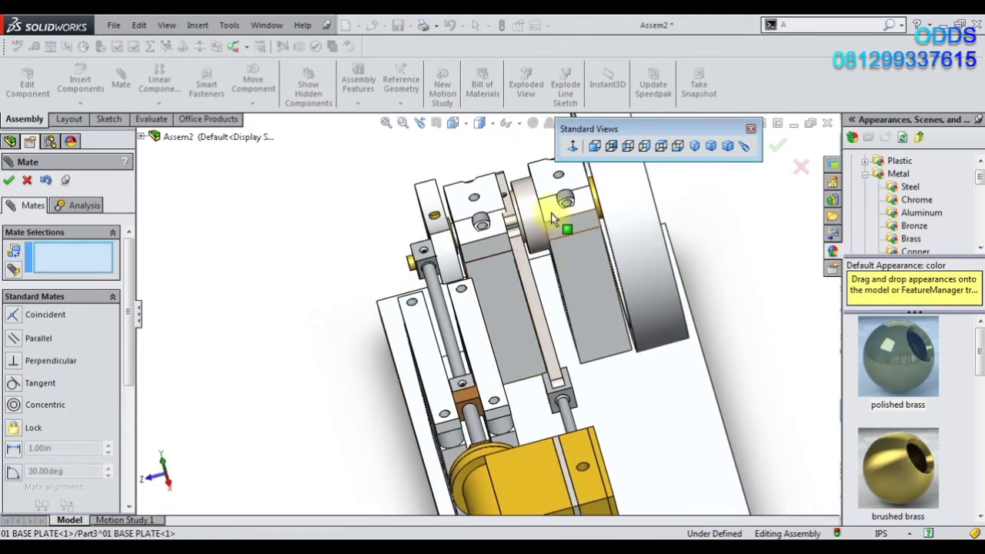
scroll(482, 273, "down", 2)
mouse_move(461, 263)
middle_mouse_down()
mouse_move(492, 254)
mouse_move(446, 282)
mouse_move(481, 290)
mouse_move(428, 231)
middle_mouse_up()
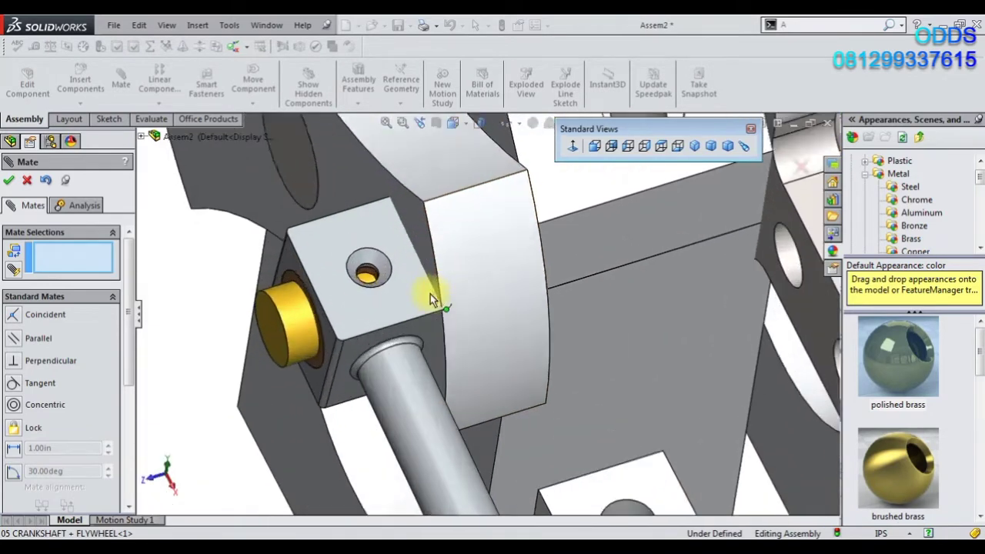
scroll(484, 362, "down", 2)
scroll(468, 260, "up", 1)
middle_click_drag(469, 259, 253, 355)
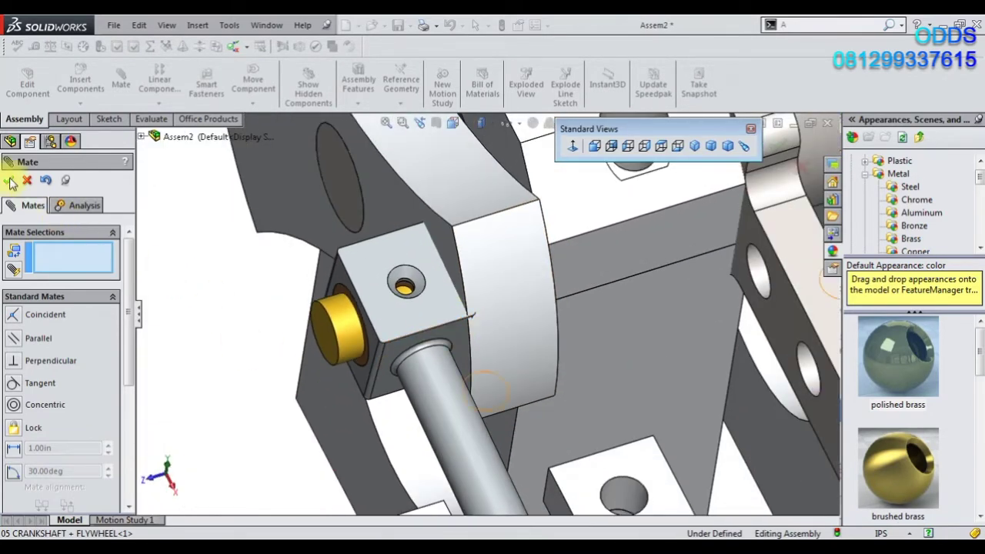
Close the mate tool and switch to the isometric view.
key("Escape")
scroll(476, 407, "up", 2)
scroll(520, 412, "up", 3)
scroll(520, 412, "up", 2)
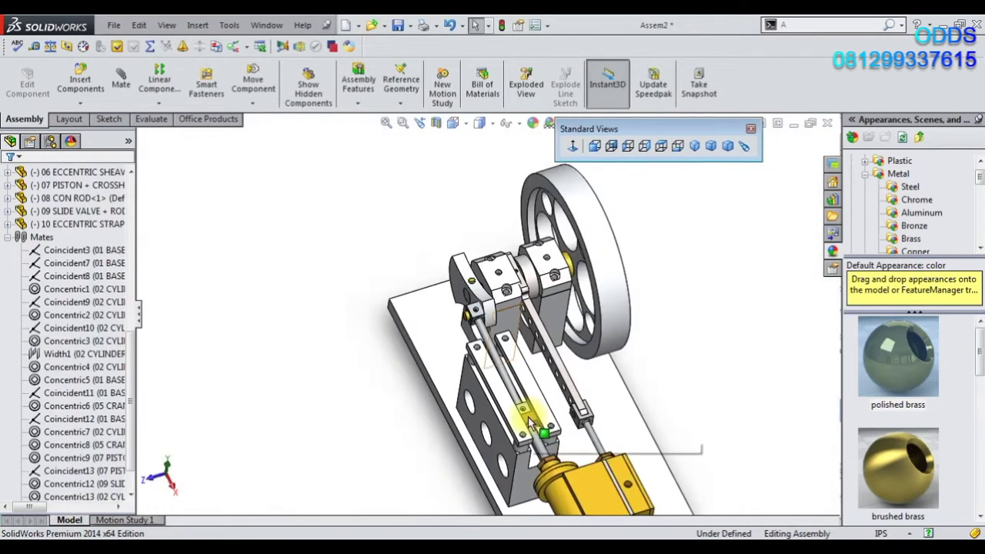
left_click(695, 146)
scroll(483, 295, "down", 3)
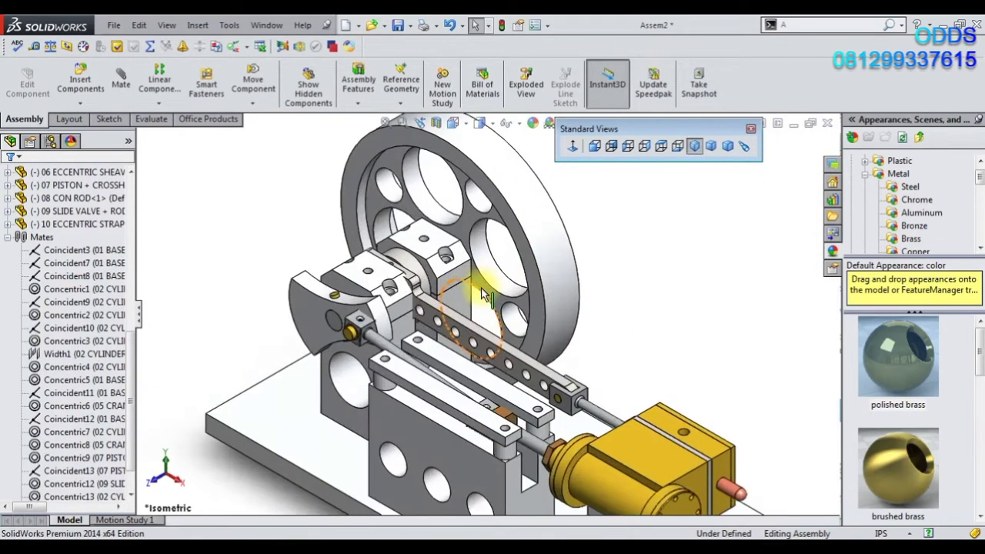
Turn the flywheel to move the crank mechanism, then select the eccentric sheave.
mouse_move(540, 302)
left_mouse_down()
mouse_move(348, 260)
mouse_move(432, 236)
left_mouse_up()
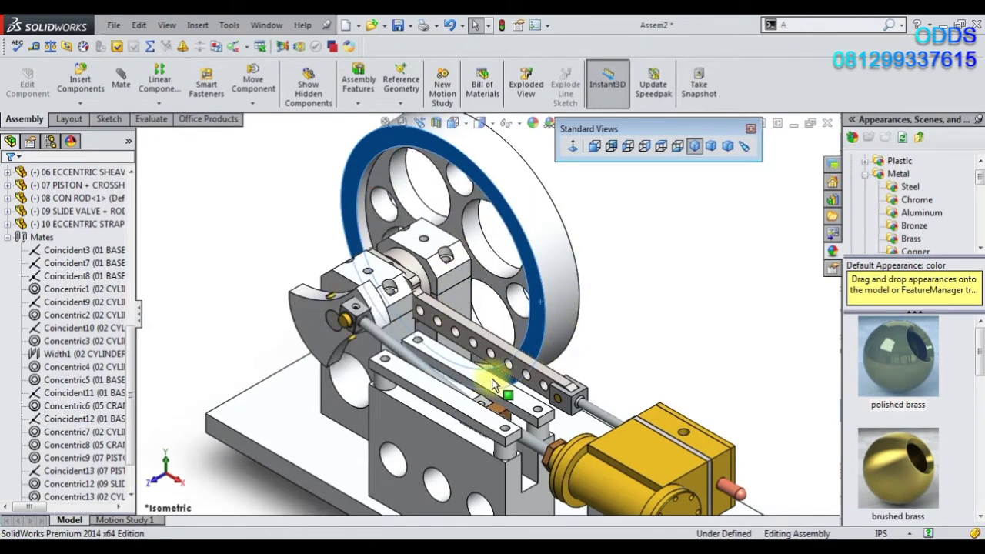
scroll(428, 293, "down", 2)
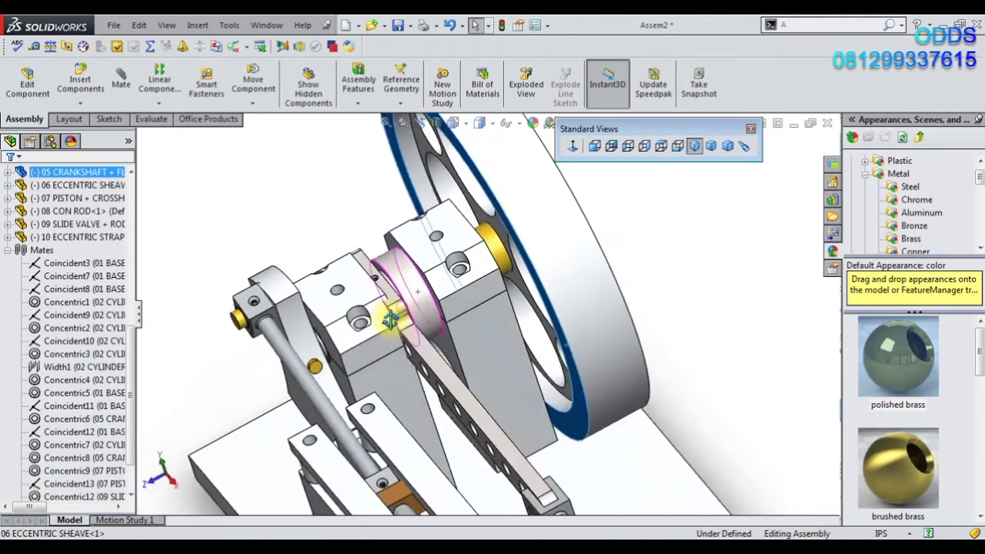
middle_click_drag(420, 300, 421, 310)
left_click(420, 310)
Drag the eccentric sheave to test it, then start a mate from its face.
left_click_drag(421, 310, 390, 274)
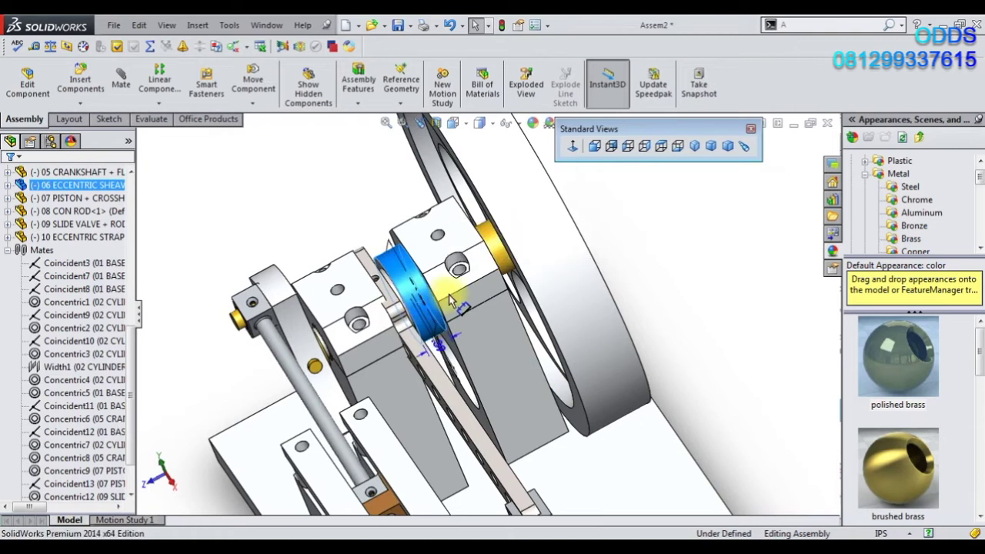
scroll(389, 277, "down", 3)
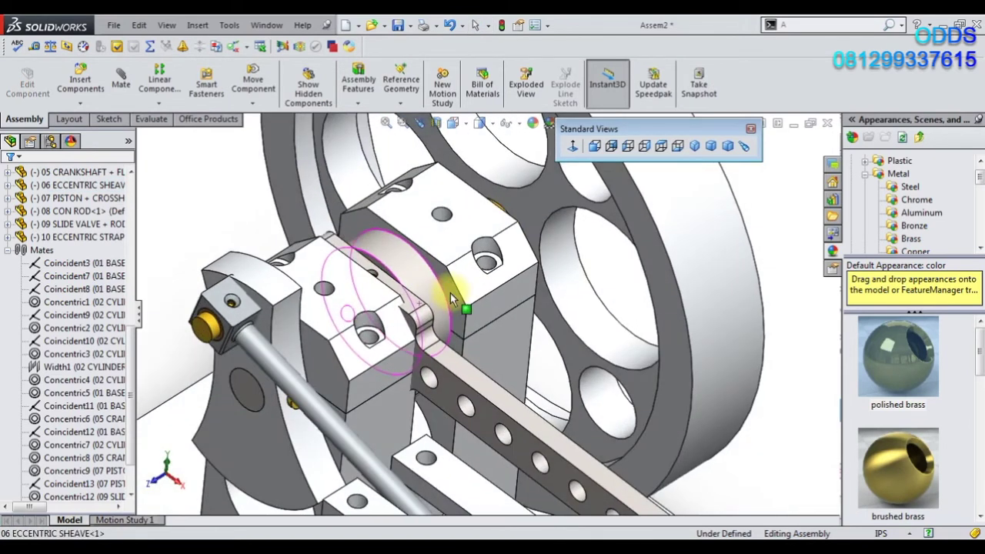
left_click(428, 292)
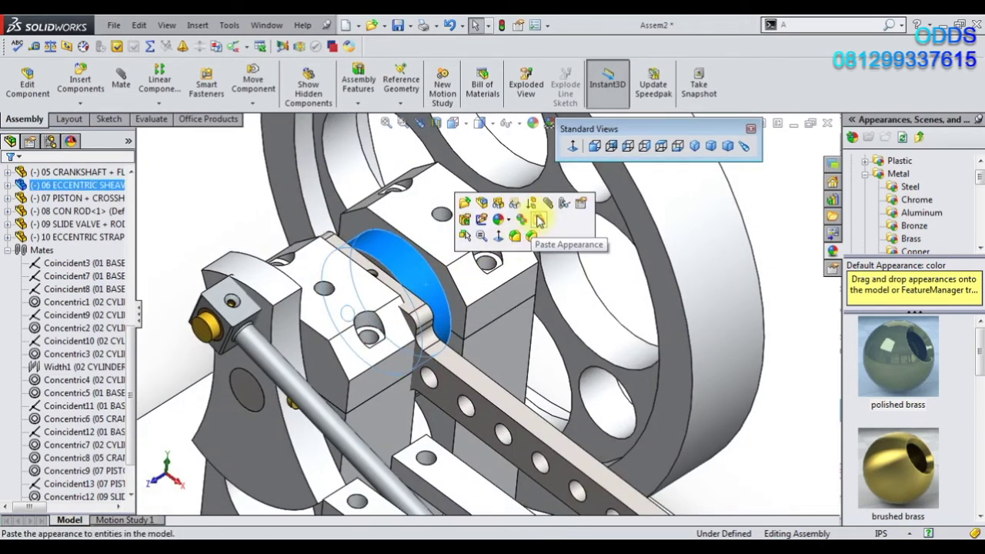
left_click(548, 215)
scroll(514, 248, "down", 3)
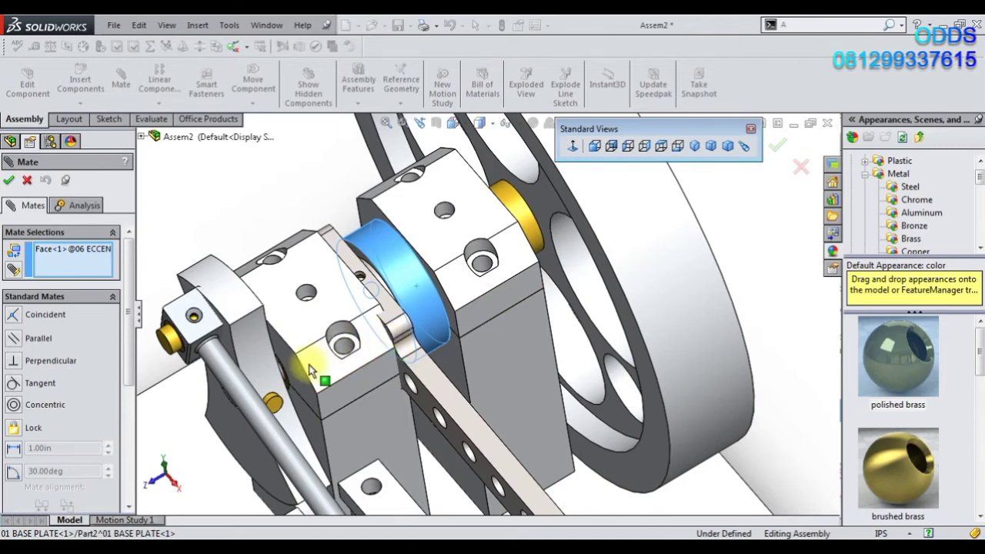
Mate the eccentric sheave concentric to the crankshaft with rotation locked, then exit the mate tool.
scroll(291, 377, "down", 3)
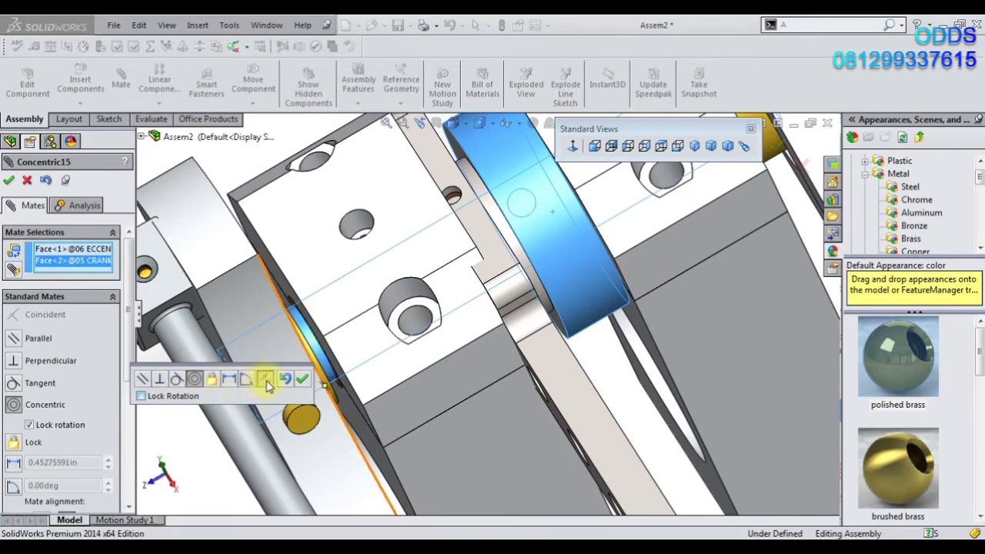
left_click(300, 380)
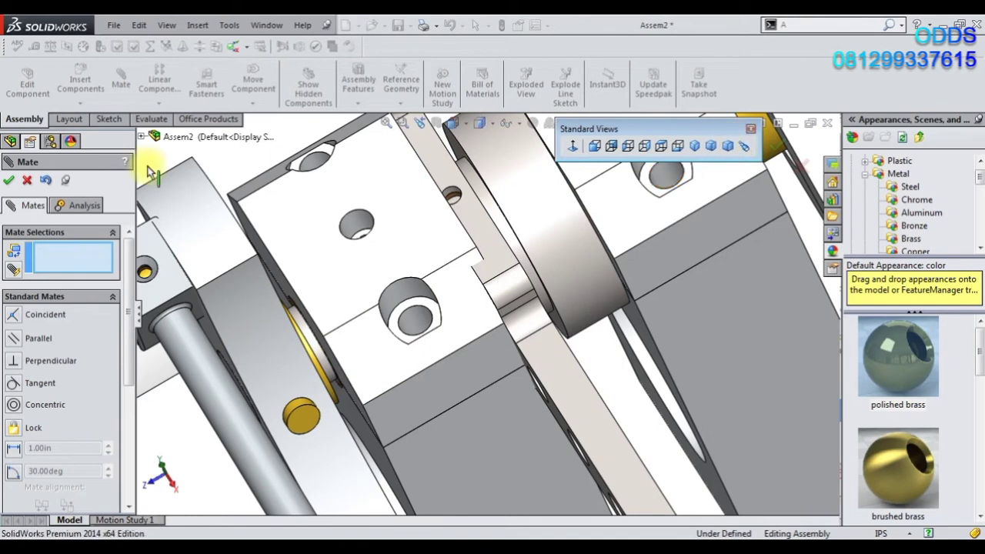
key("Escape")
scroll(626, 275, "up", 5)
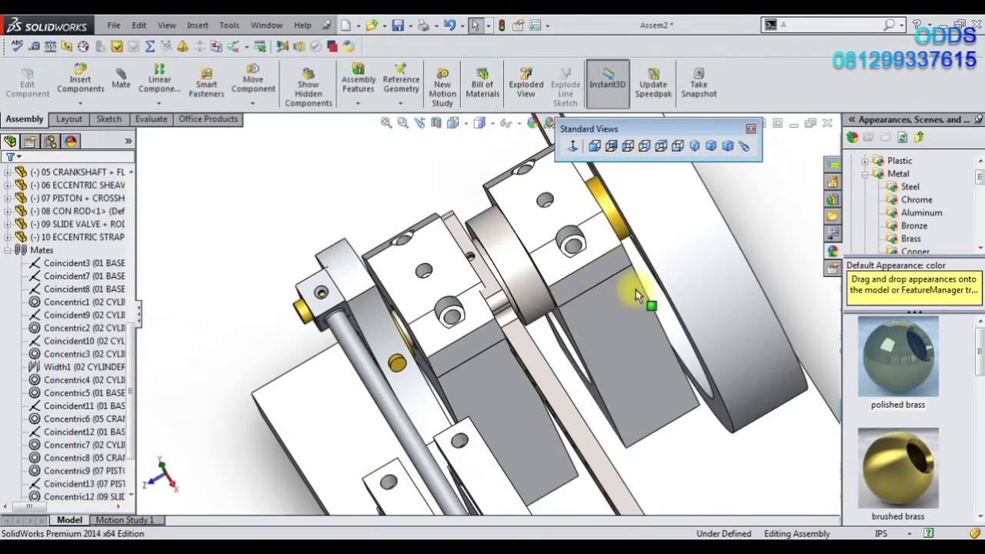
Turn the flywheel twice to run the linkage, then show the engine in trimetric view.
middle_click_drag(635, 289, 612, 315)
mouse_move(551, 275)
left_mouse_down()
mouse_move(609, 363)
mouse_move(520, 329)
mouse_move(576, 319)
left_mouse_up()
scroll(626, 400, "up", 3)
mouse_move(626, 400)
middle_mouse_down()
mouse_move(640, 370)
mouse_move(644, 425)
middle_mouse_up()
scroll(643, 425, "down", 3)
mouse_move(333, 232)
left_mouse_down()
mouse_move(335, 255)
mouse_move(253, 151)
mouse_move(264, 293)
mouse_move(482, 245)
mouse_move(584, 204)
left_mouse_up()
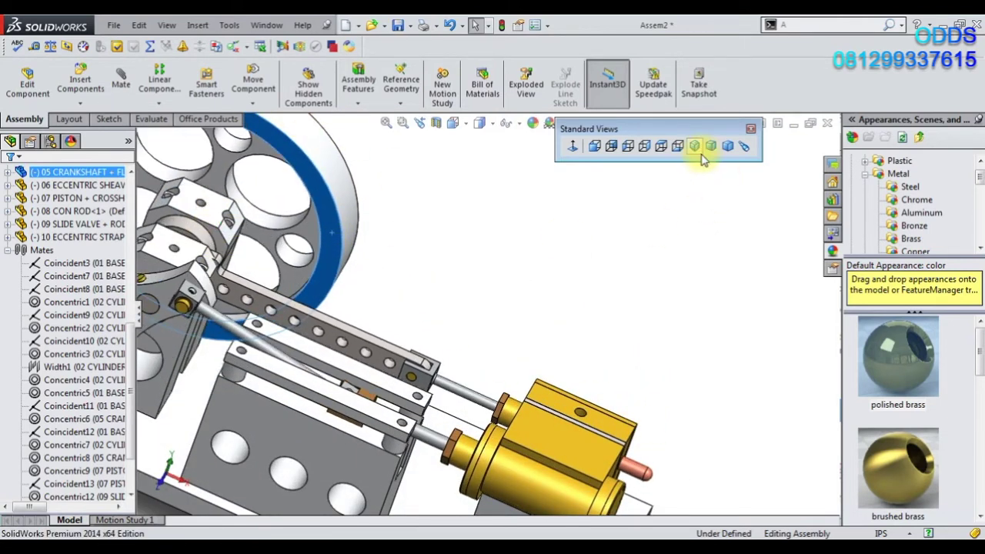
left_click(708, 147)
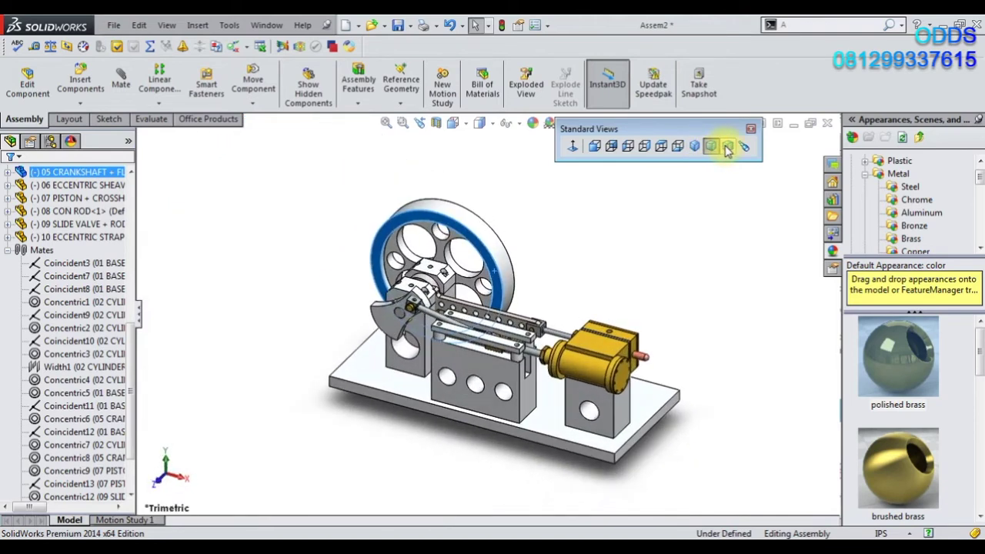
Make the cylinder transparent to see the piston inside.
left_click(607, 354)
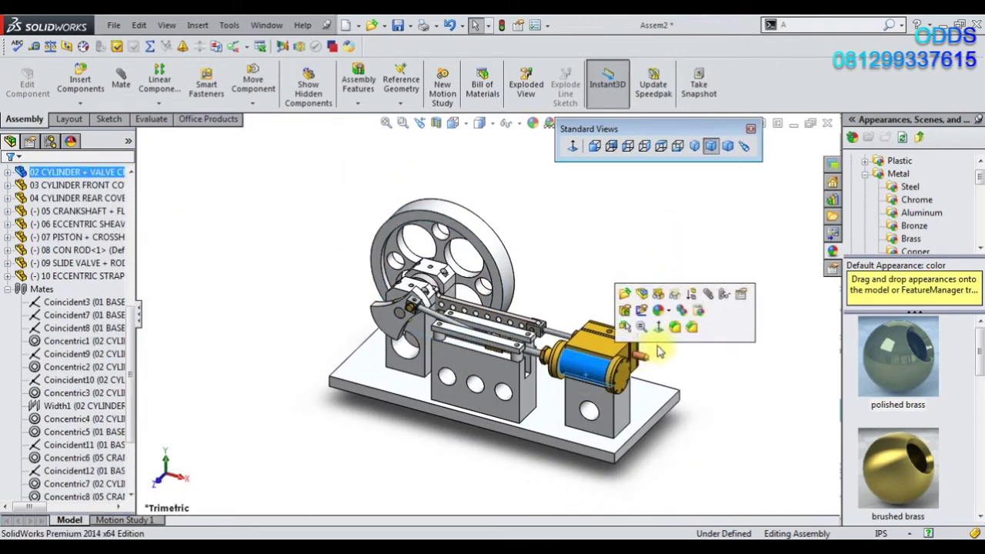
left_click(680, 300)
scroll(638, 341, "down", 2)
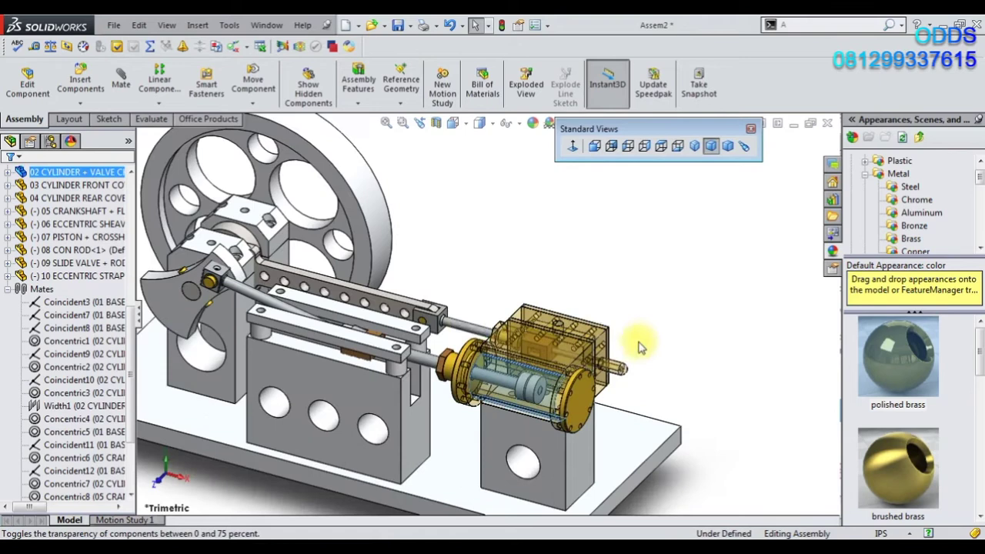
scroll(642, 350, "down", 2)
scroll(457, 283, "down", 2)
Rotate the flywheel and crank arm to move the piston, crosshead and slide valve.
mouse_move(318, 214)
left_mouse_down()
mouse_move(423, 293)
mouse_move(351, 304)
mouse_move(148, 265)
left_mouse_up()
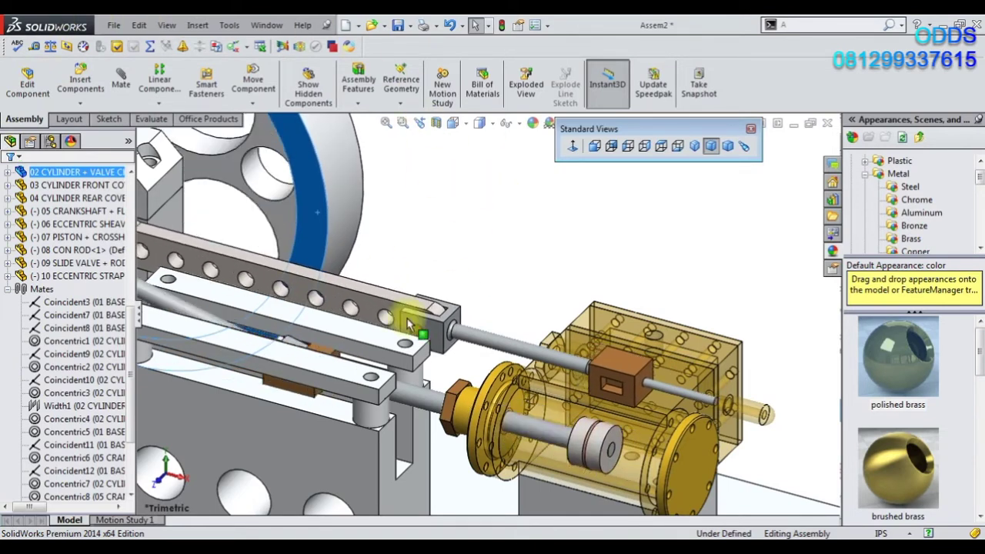
left_click(313, 165)
mouse_move(310, 196)
left_mouse_down()
mouse_move(88, 219)
mouse_move(279, 178)
mouse_move(596, 446)
left_mouse_up()
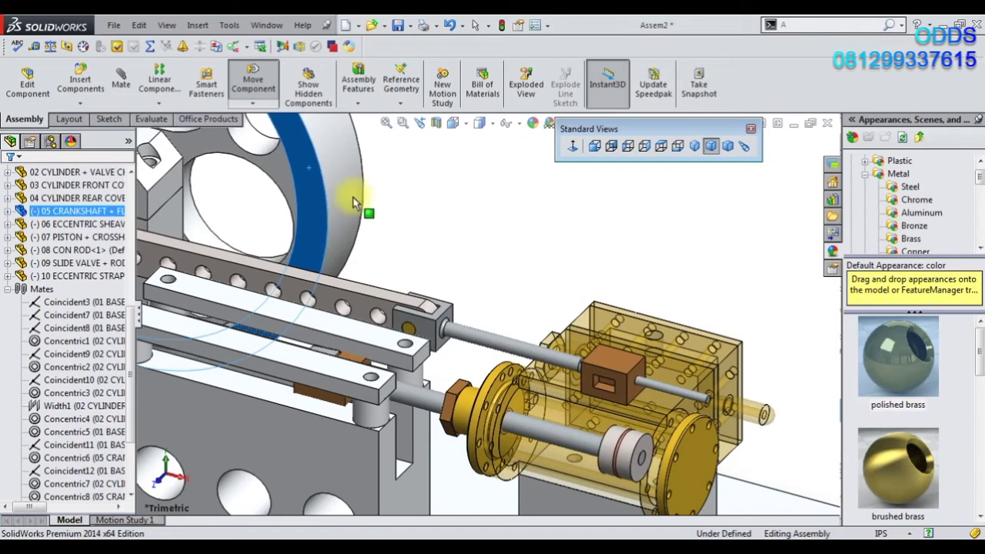
middle_click_drag(596, 446, 531, 357)
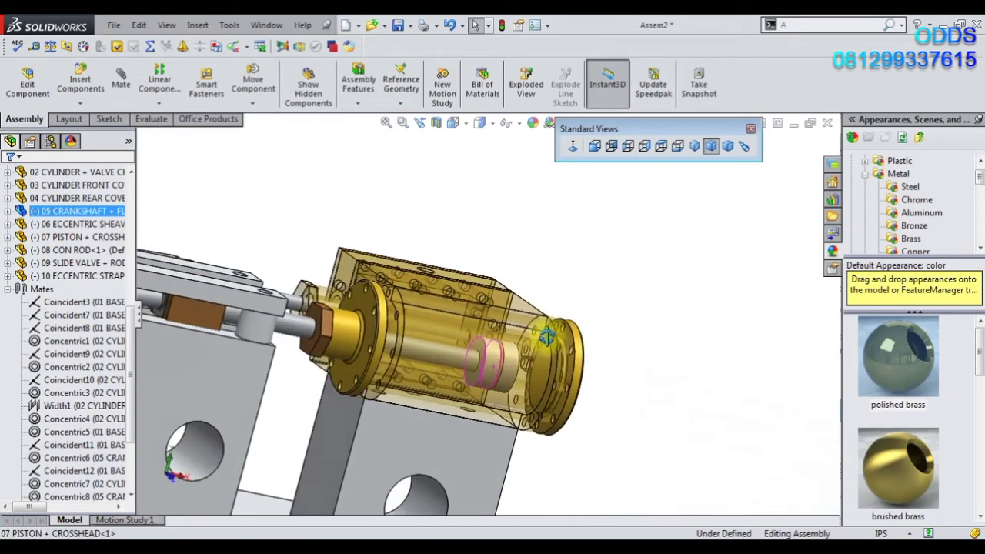
scroll(239, 265, "up", 3)
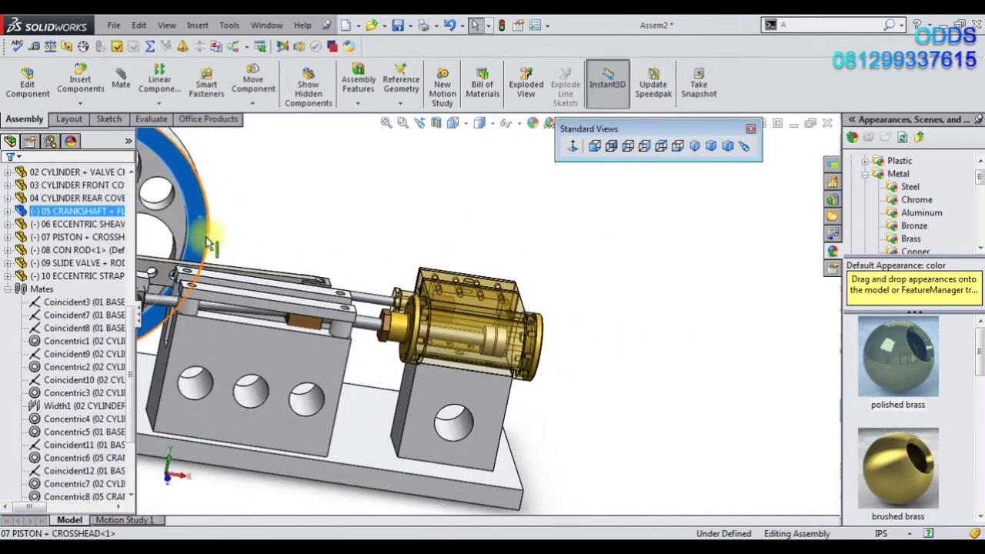
left_click_drag(201, 219, 4, 247)
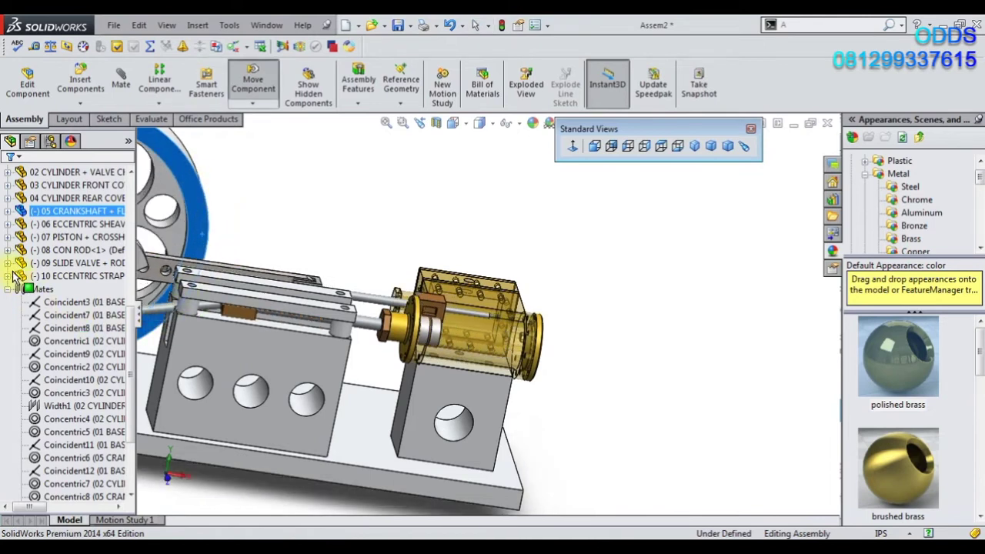
mouse_move(2, 215)
left_mouse_down()
mouse_move(3, 204)
mouse_move(4, 238)
left_mouse_up()
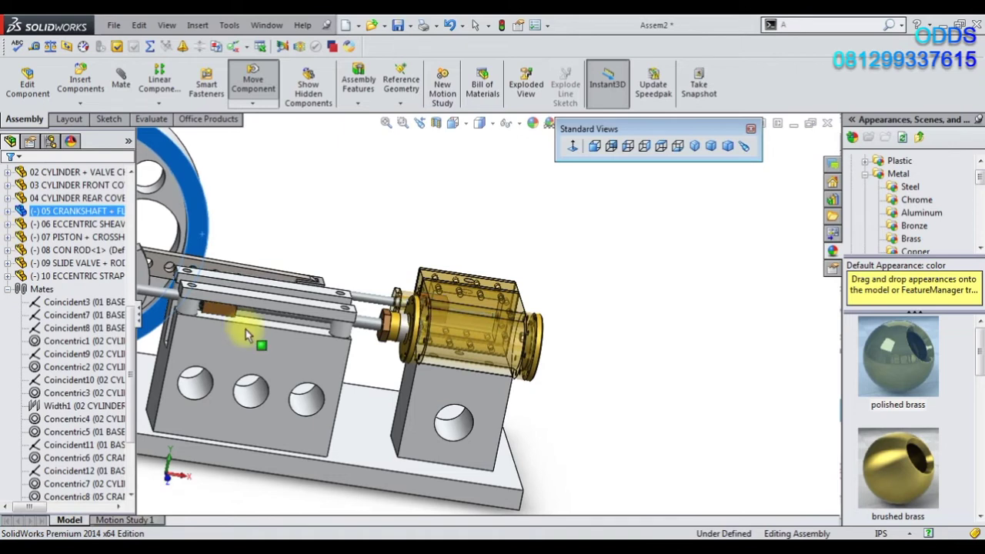
middle_click_drag(246, 335, 299, 315)
scroll(299, 315, "up", 3)
left_click_drag(345, 304, 360, 308)
Stop moving components and select the 07 PISTON + CROSSHEAD part.
key("f")
scroll(577, 311, "down", 5)
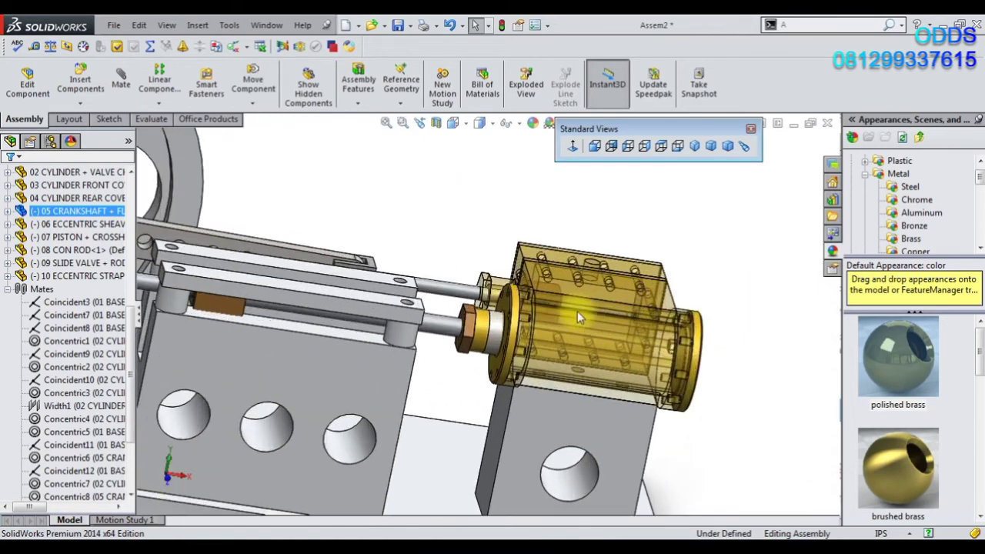
scroll(460, 301, "down", 2)
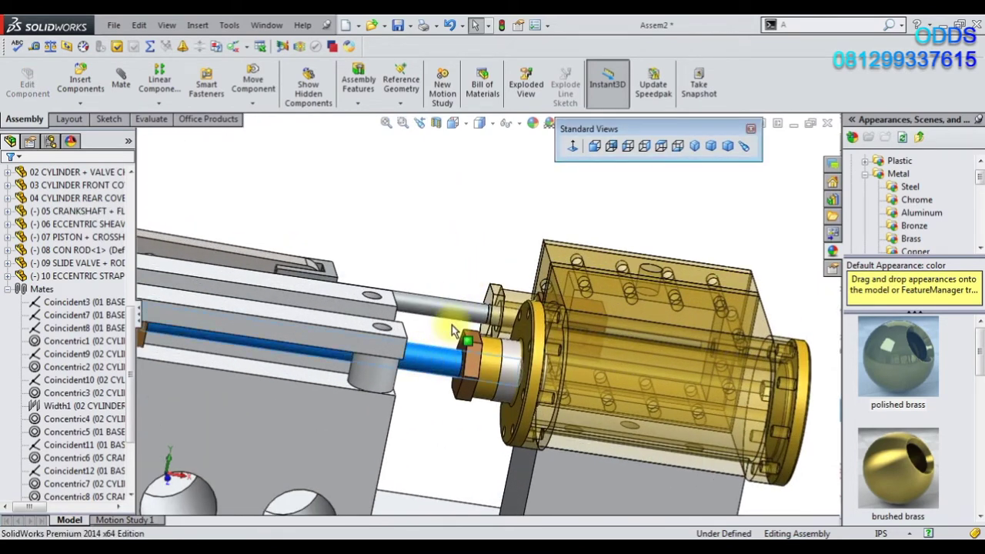
left_click(452, 331)
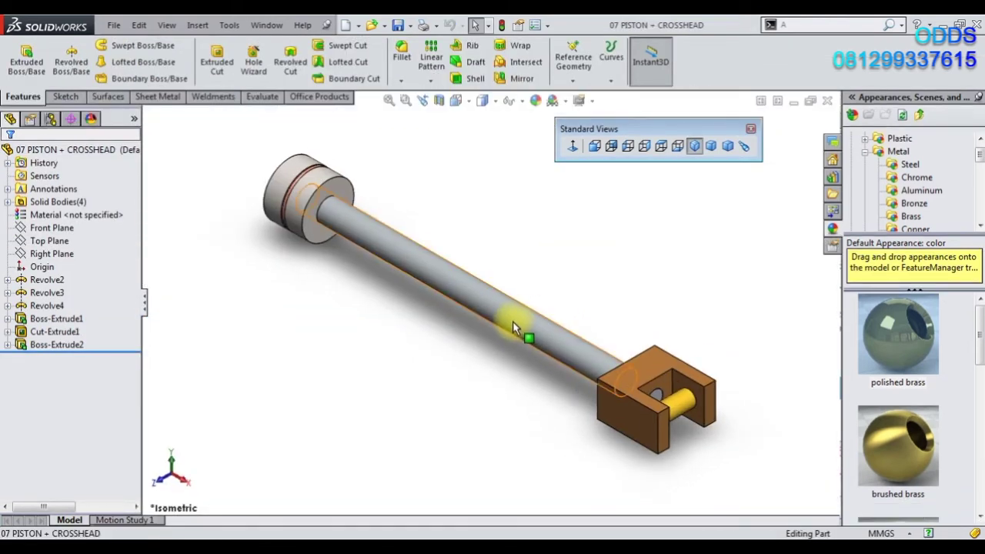
Lengthen the piston rod from 100 to 110 with the Instant3D arrow, then return to Assem2.
left_click(512, 321)
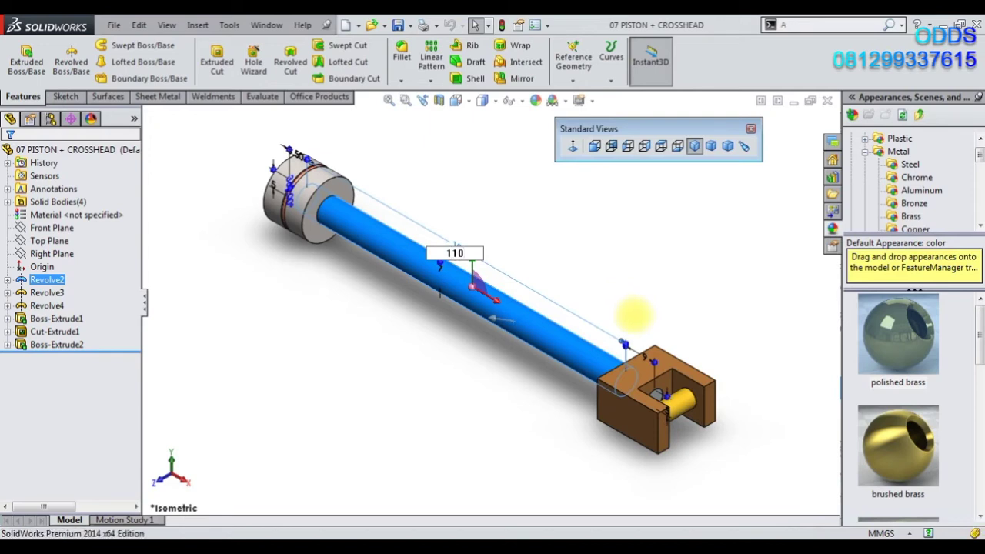
left_click_drag(633, 313, 636, 322)
left_click(407, 462)
mouse_move(292, 520)
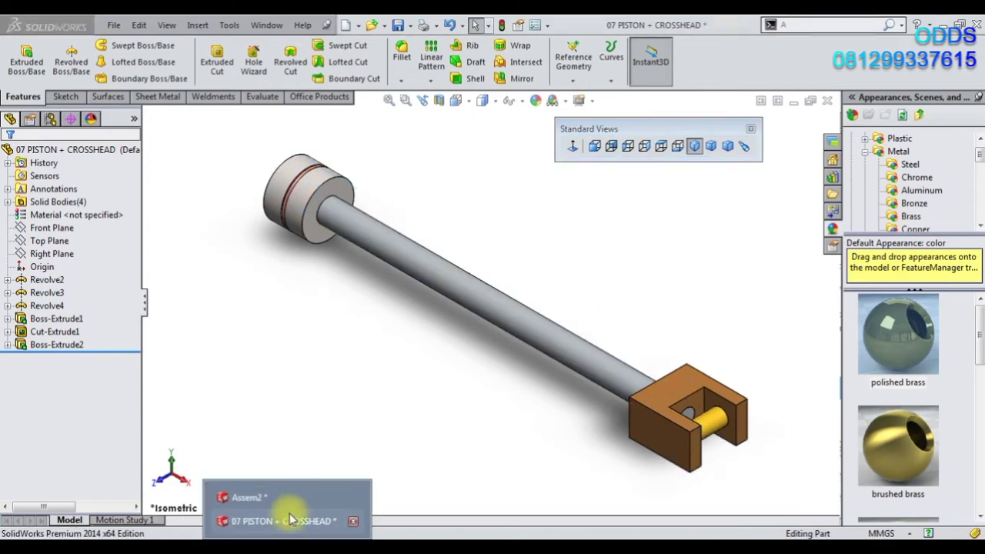
left_click(278, 498)
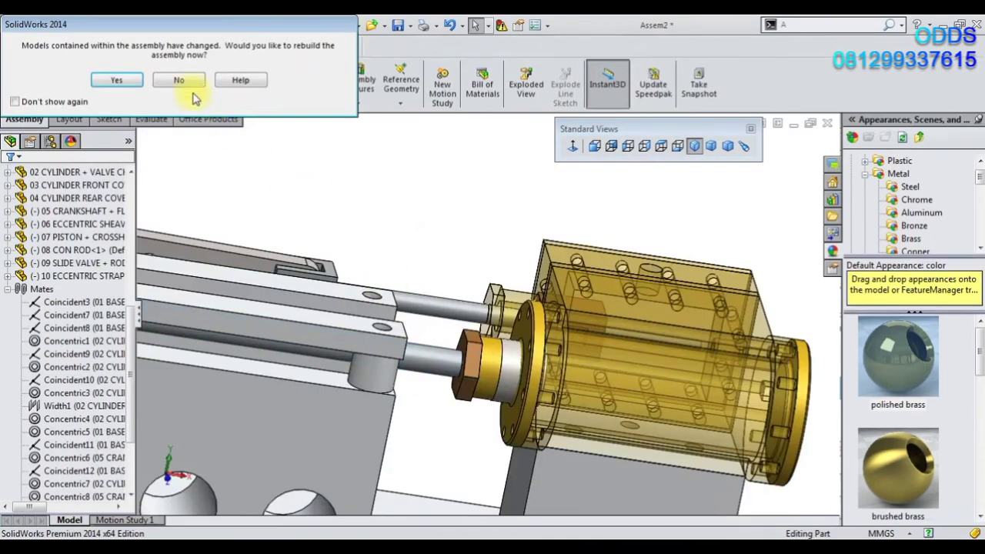
Rebuild Assem2 with the longer piston rod and turn the view toward the cylinder.
left_click(128, 81)
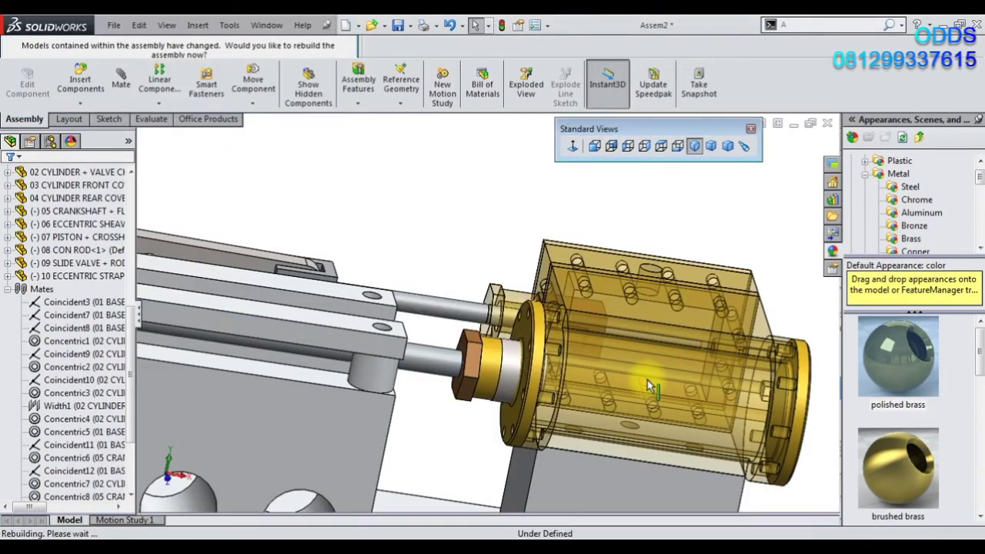
scroll(581, 388, "up", 3)
middle_click_drag(580, 388, 551, 387)
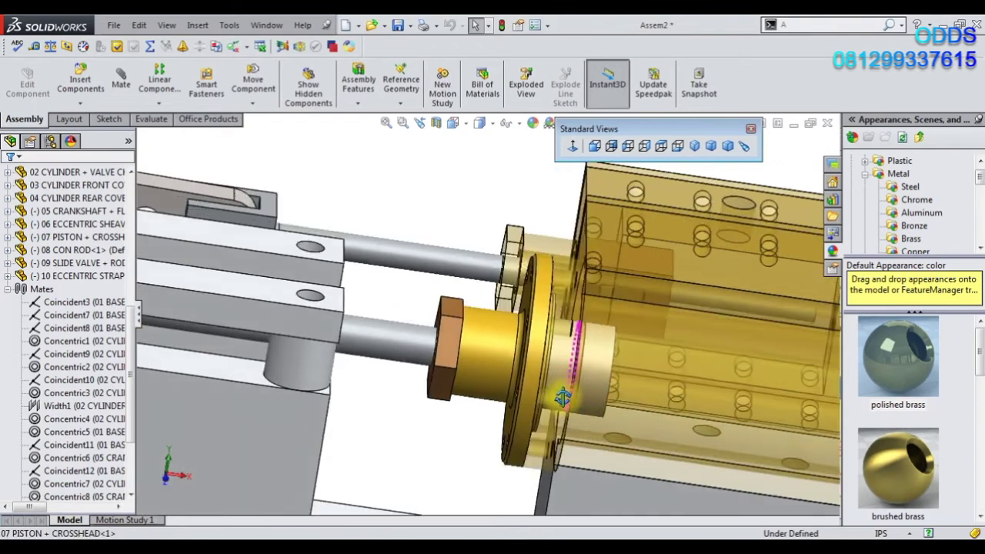
scroll(551, 387, "up", 2)
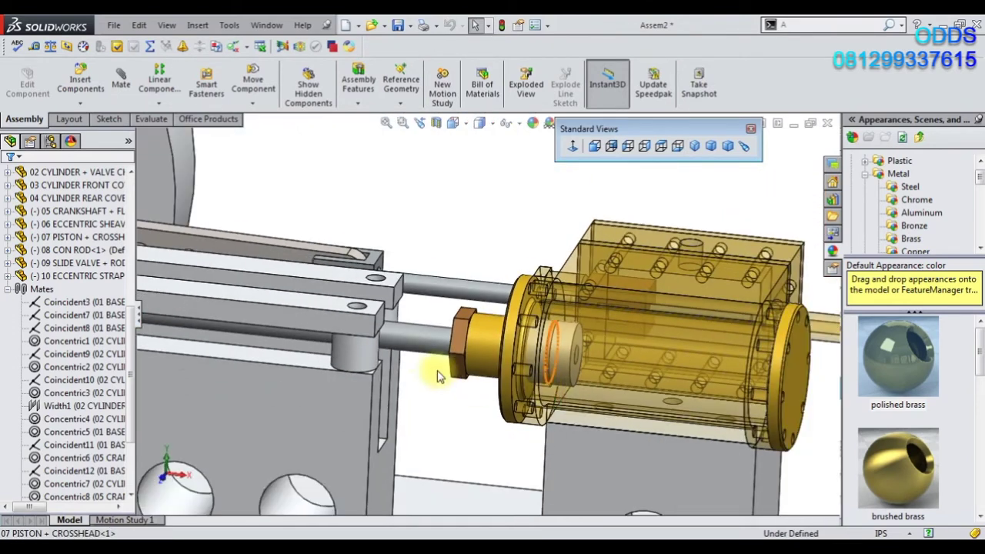
Slide the piston with Move Component back to the middle of the cylinder.
left_click(553, 353)
mouse_move(553, 352)
left_mouse_down()
mouse_move(817, 398)
mouse_move(739, 371)
mouse_move(717, 378)
left_mouse_up()
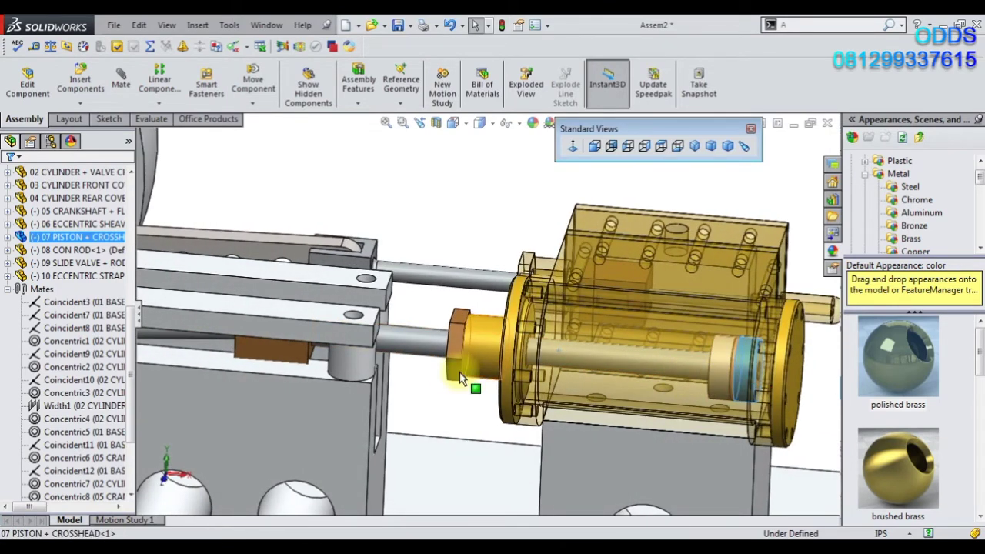
mouse_move(421, 358)
left_mouse_down()
mouse_move(614, 363)
mouse_move(564, 356)
left_mouse_up()
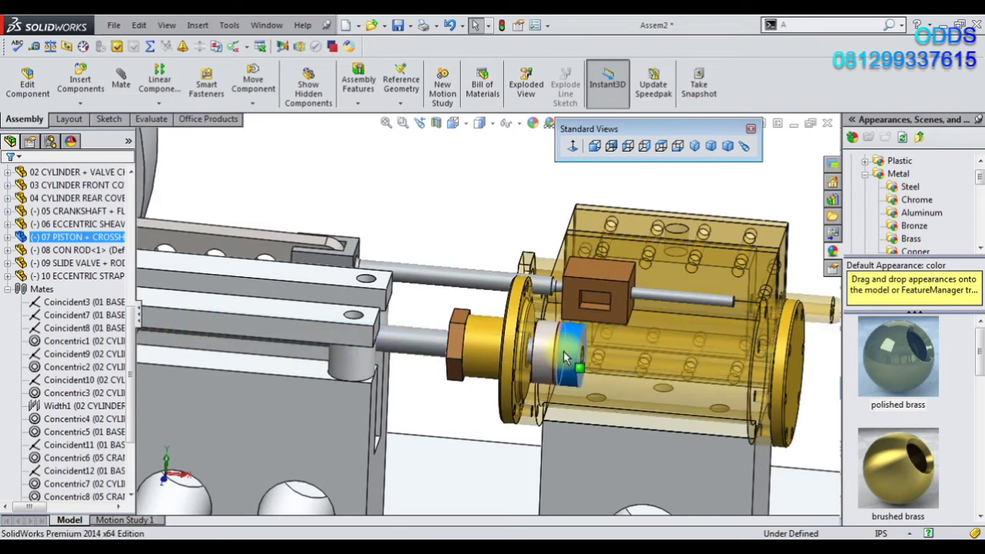
left_click_drag(555, 350, 553, 349)
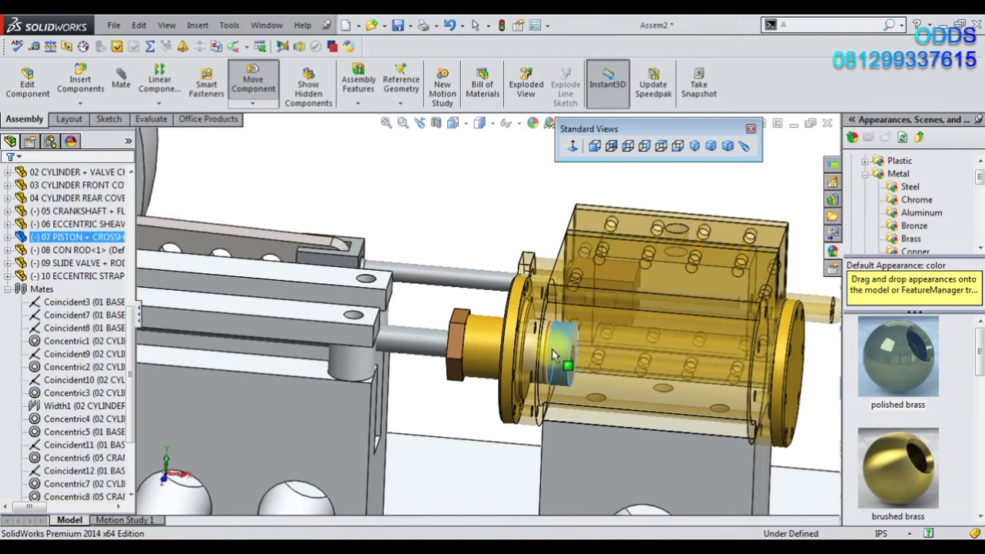
key("Escape")
Nudge the piston slightly to the right and select the piston rod.
scroll(552, 350, "down", 2)
scroll(554, 352, "down", 2)
scroll(563, 353, "down", 2)
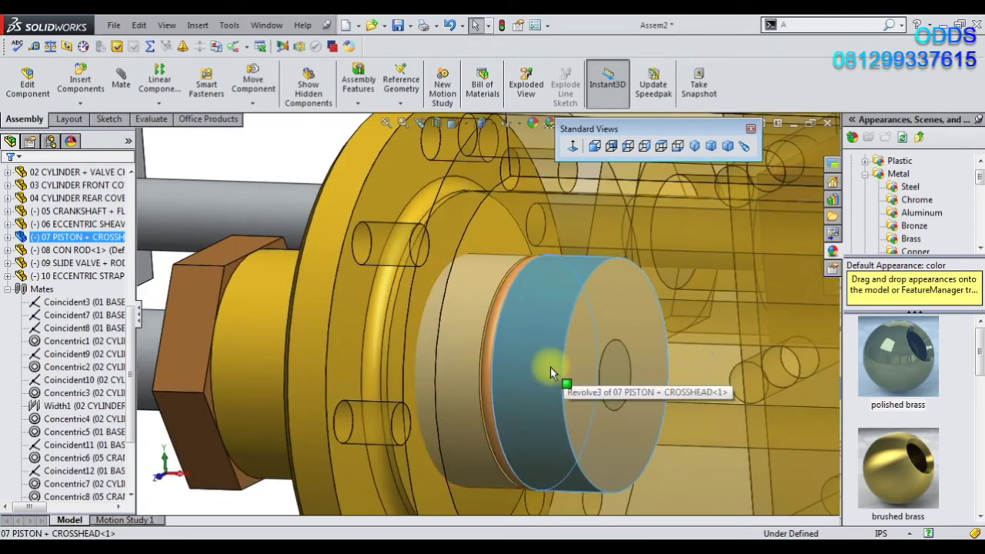
left_click_drag(557, 366, 537, 365)
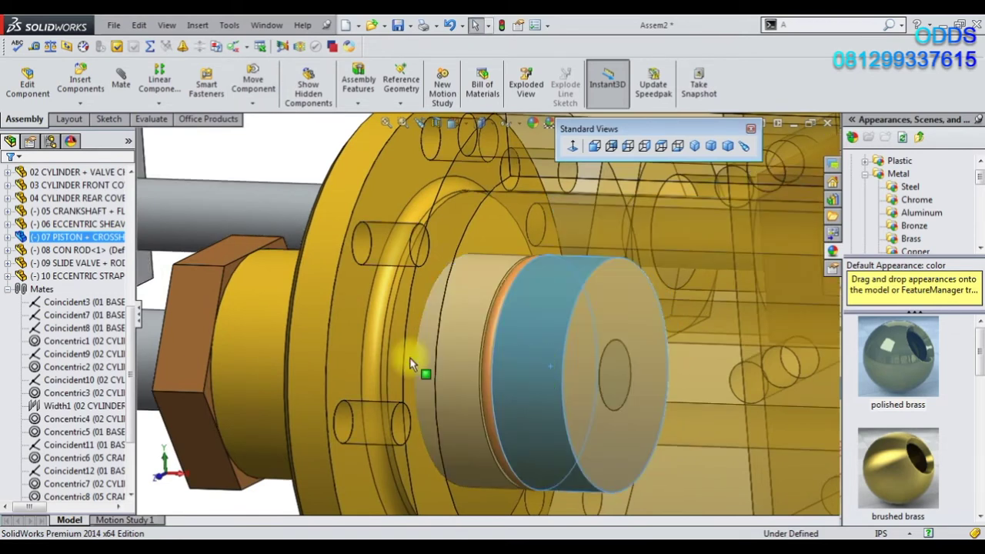
scroll(410, 365, "up", 3)
left_click(254, 341)
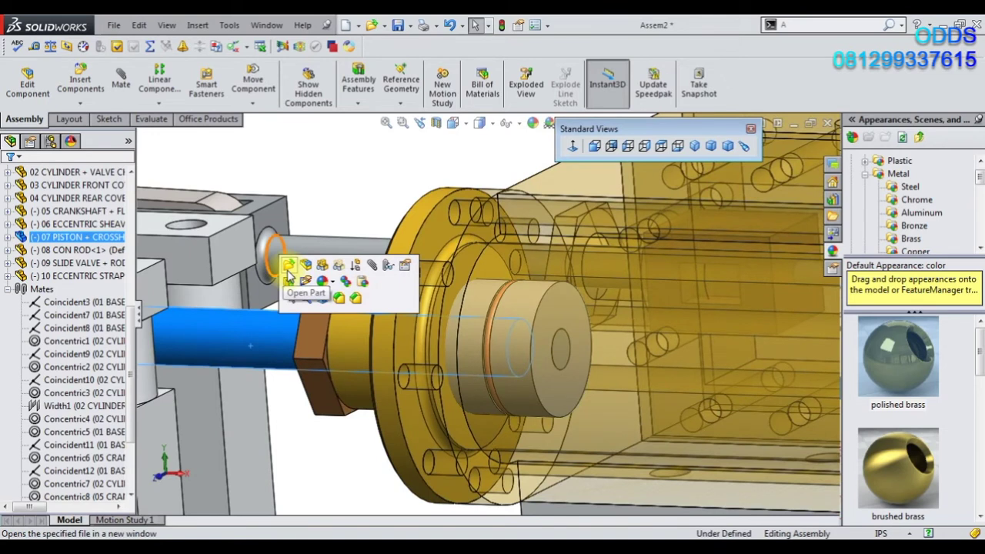
Open the piston part, set the piston rod length to 117, and return to Assem2.
left_click(290, 267)
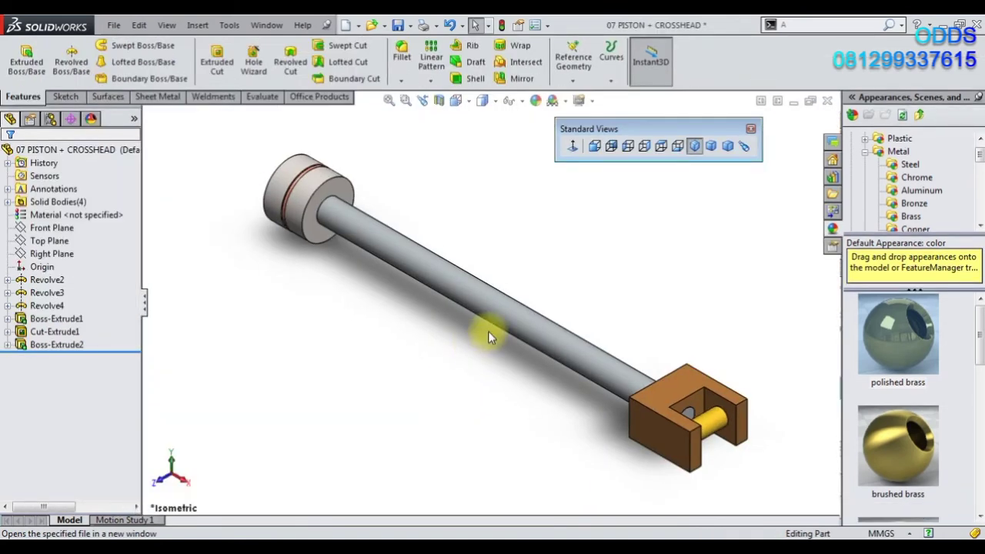
left_click(492, 326)
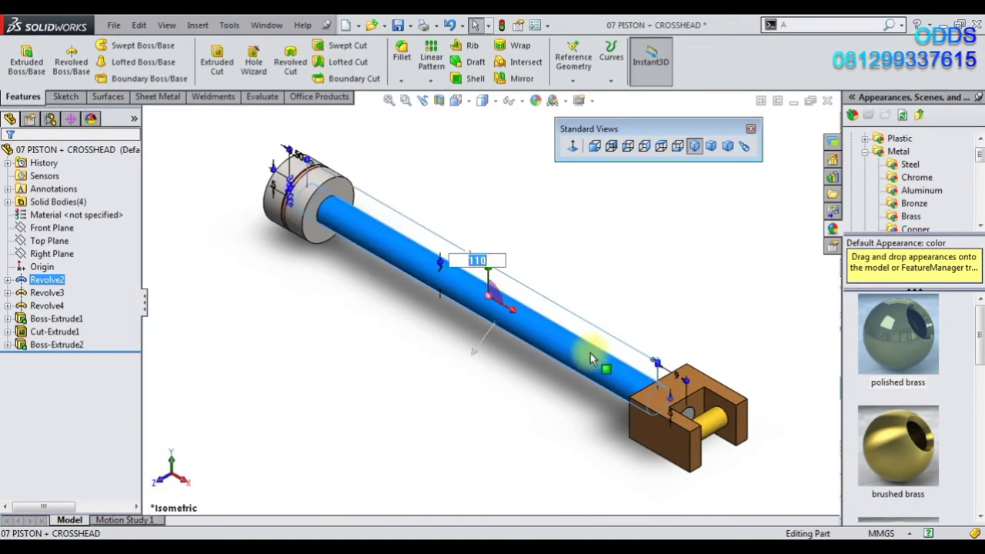
type("117")
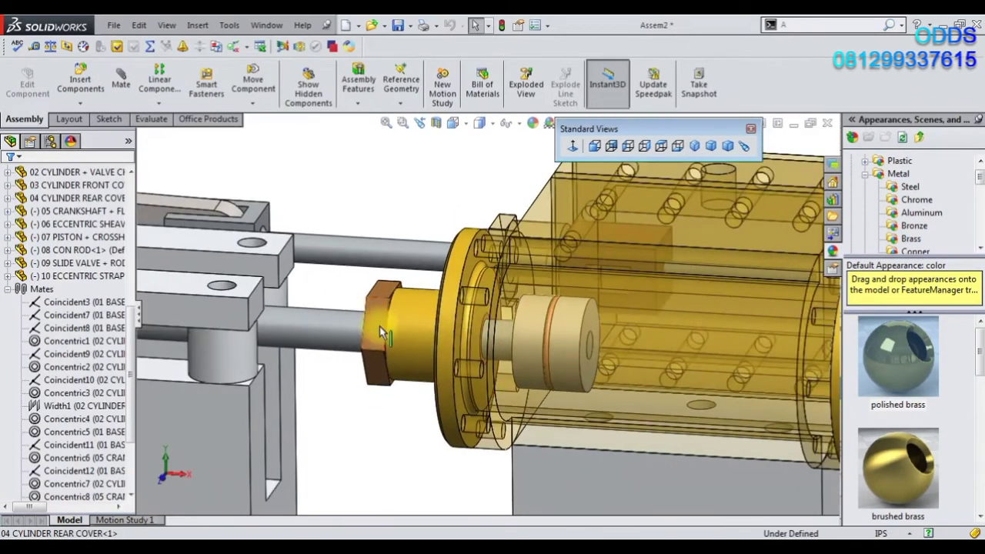
left_click(348, 325)
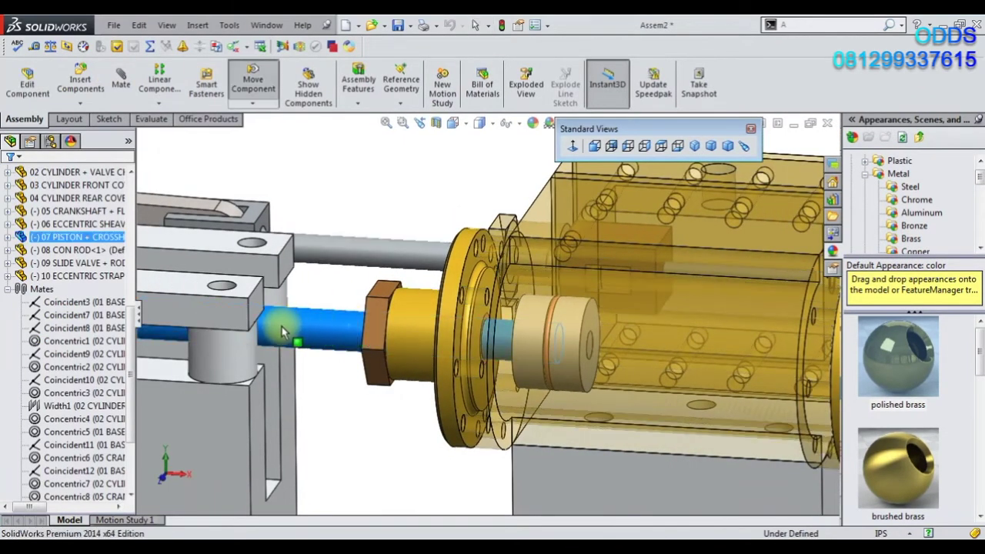
Turn the flywheel to swing the crank and reposition the piston, then select the piston.
scroll(297, 327, "up", 3)
left_click_drag(444, 285, 437, 319)
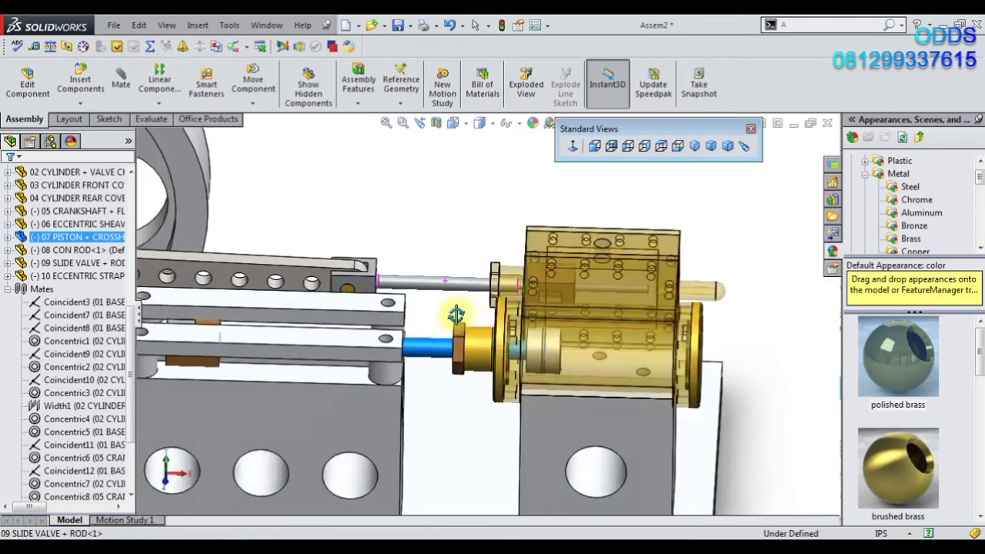
scroll(338, 273, "up", 3)
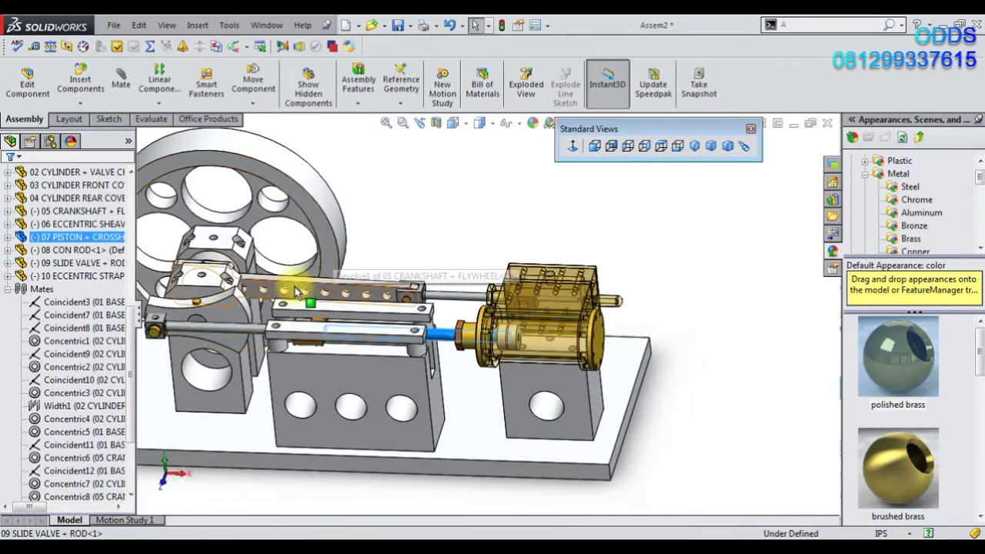
mouse_move(330, 245)
left_mouse_down()
mouse_move(350, 257)
mouse_move(174, 225)
mouse_move(442, 337)
left_mouse_up()
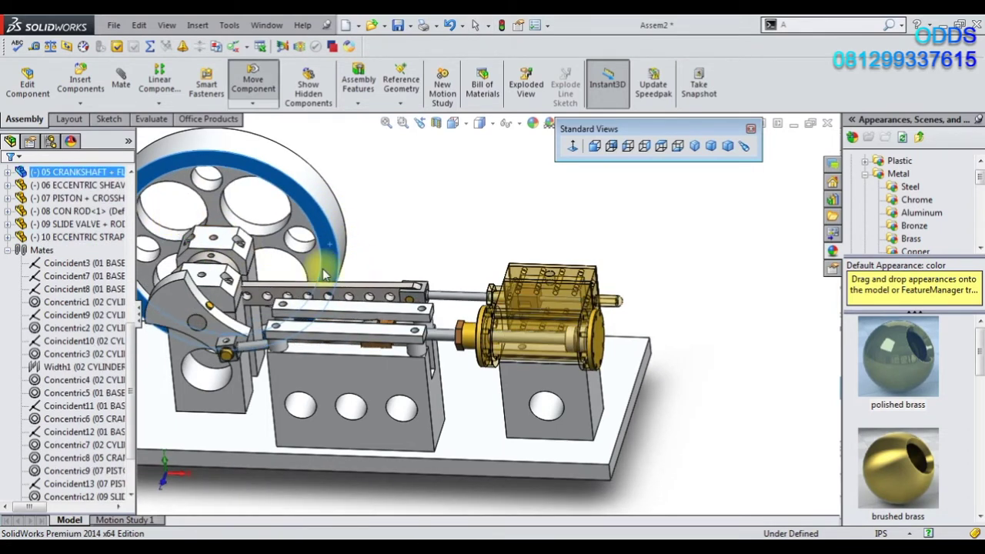
left_click(443, 336)
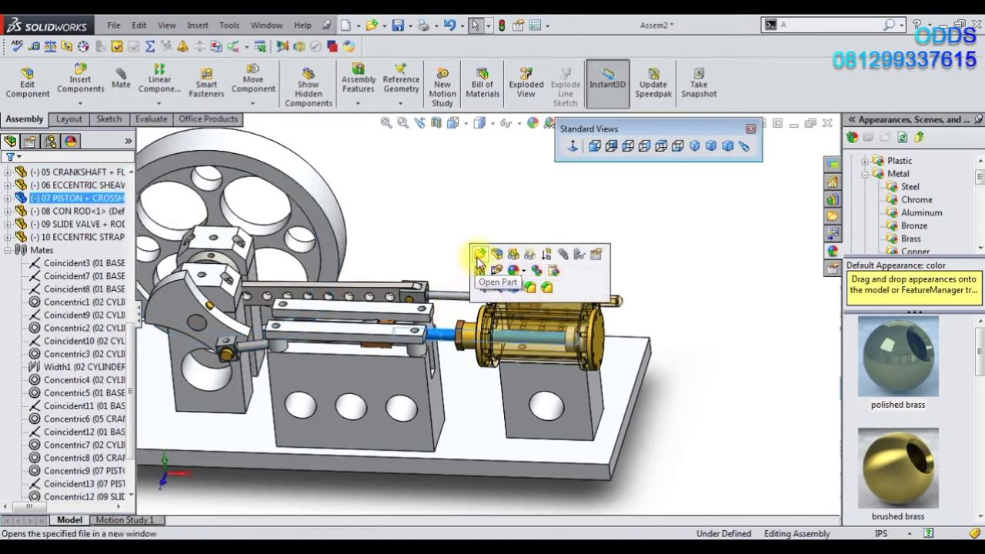
Open the piston part, check its rod dimension, save and close it, then rebuild Assem2.
left_click(486, 212)
left_click(478, 294)
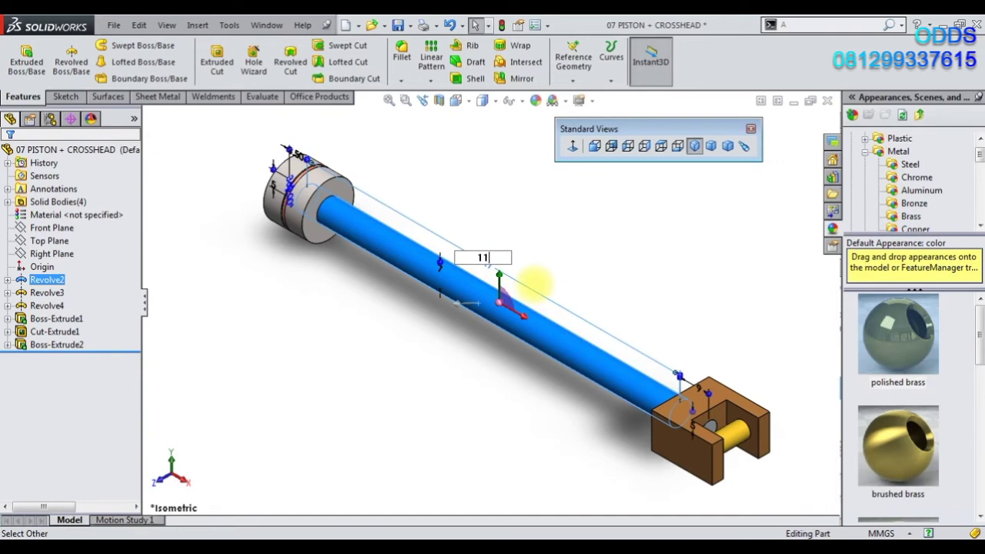
left_click(473, 185)
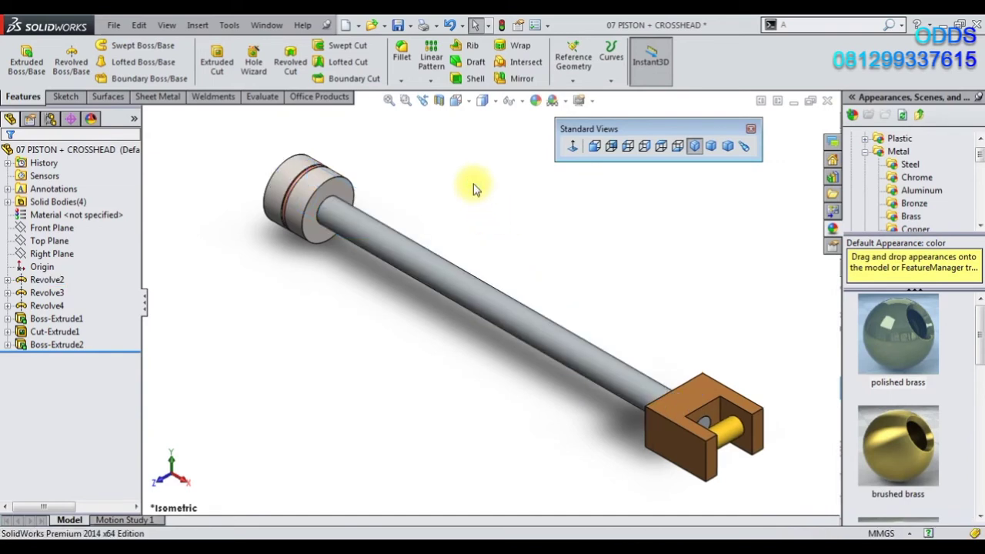
left_click(399, 30)
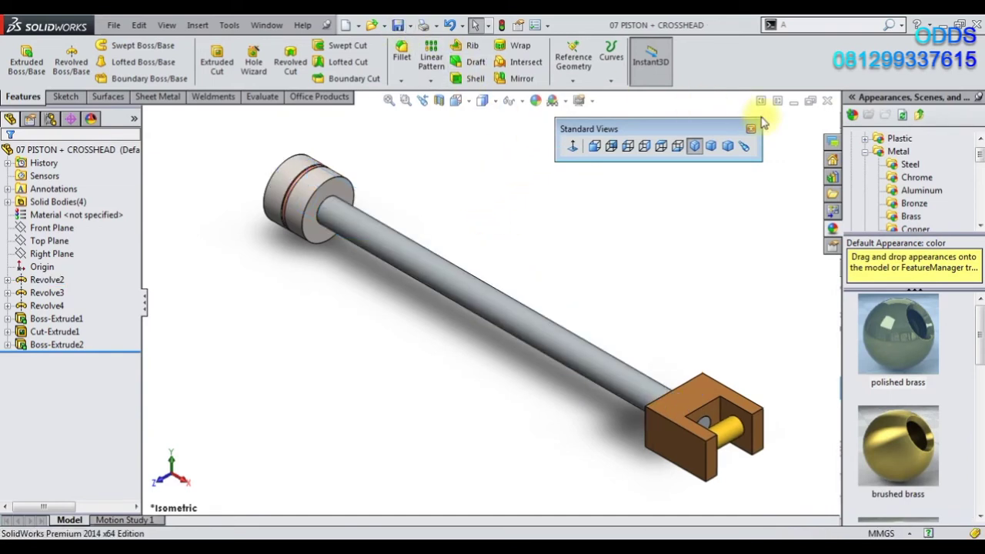
left_click(827, 103)
left_click(131, 82)
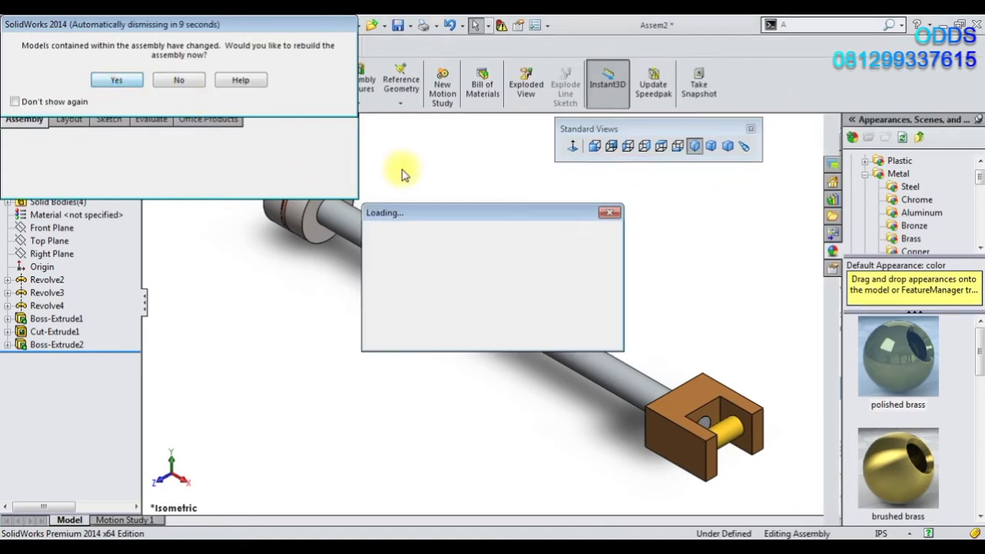
Turn the flywheel to move the crank, connecting rod and piston along the slide bars.
scroll(419, 313, "down", 3)
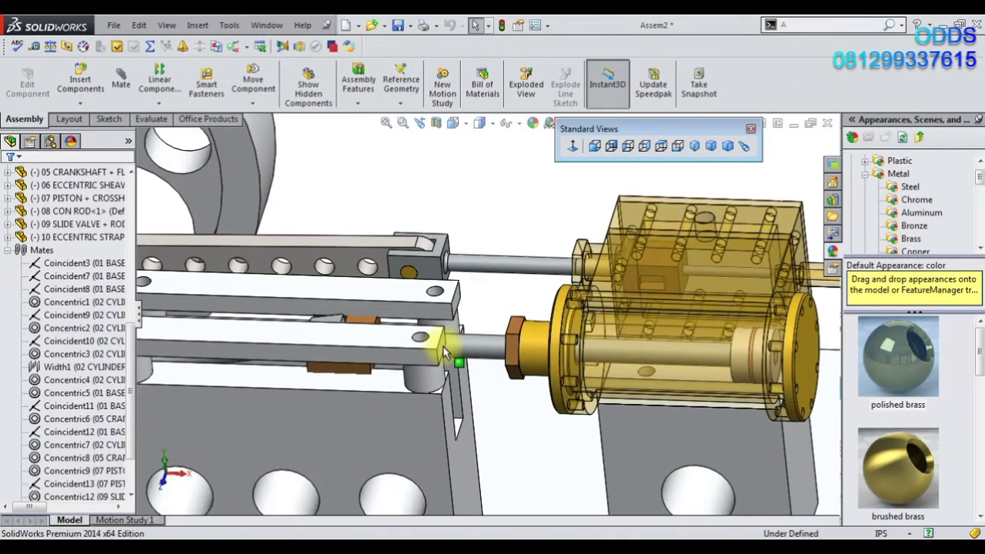
scroll(392, 274, "up", 2)
mouse_move(316, 248)
left_mouse_down()
mouse_move(163, 199)
mouse_move(363, 130)
left_mouse_up()
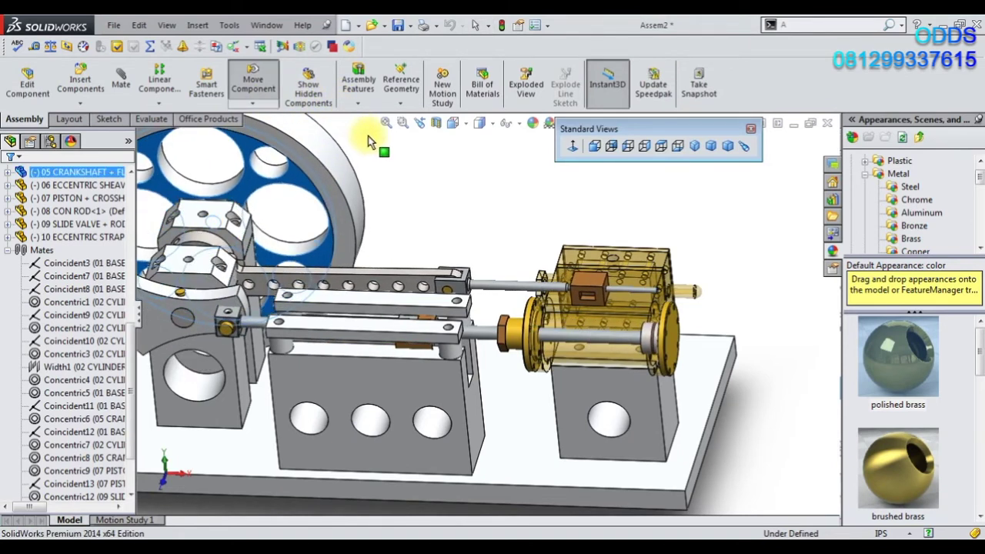
left_click_drag(364, 132, 377, 151)
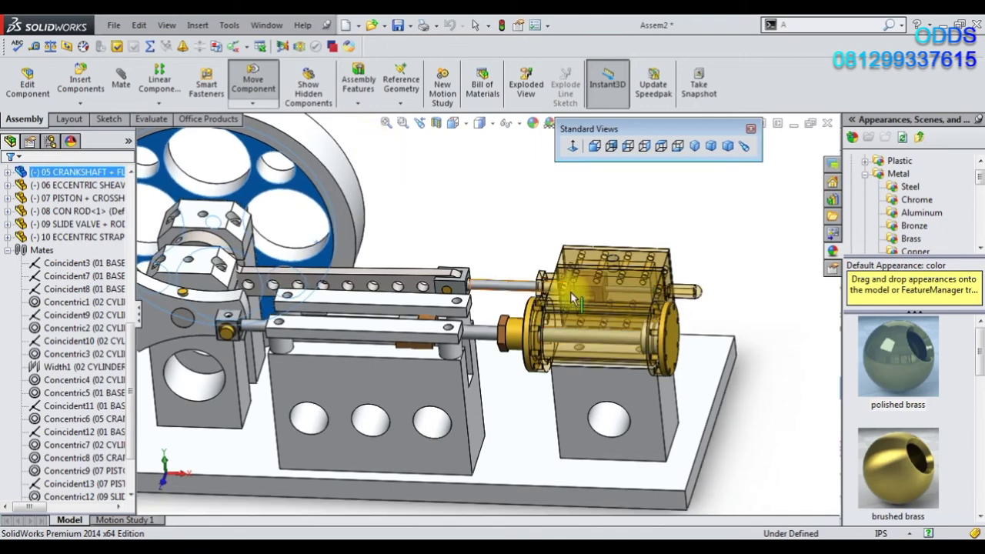
Zoom and orbit to see the cylinder side-on, then select the connecting rod.
scroll(570, 291, "down", 3)
scroll(592, 331, "down", 3)
scroll(615, 375, "down", 3)
scroll(561, 369, "up", 3)
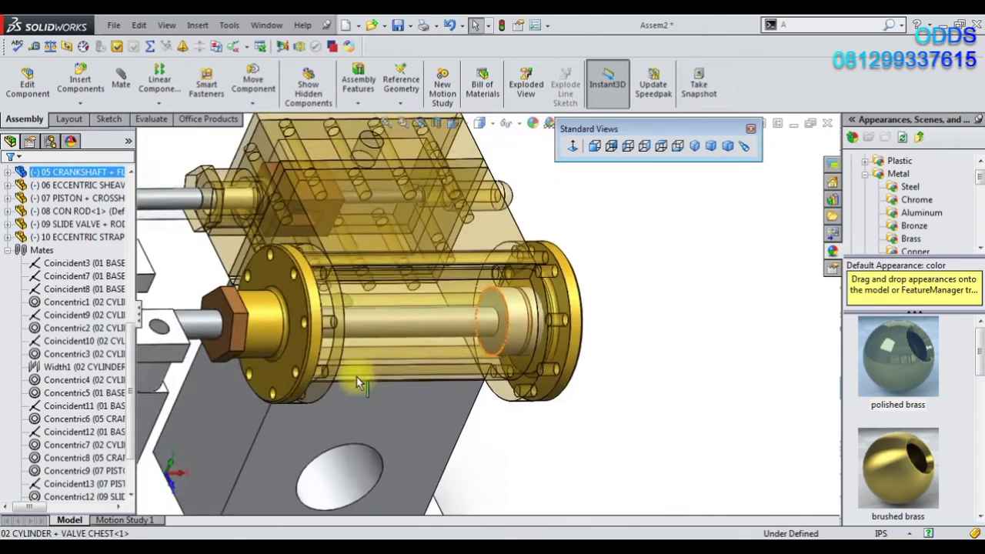
scroll(384, 377, "up", 3)
scroll(308, 362, "down", 2)
scroll(369, 346, "down", 1)
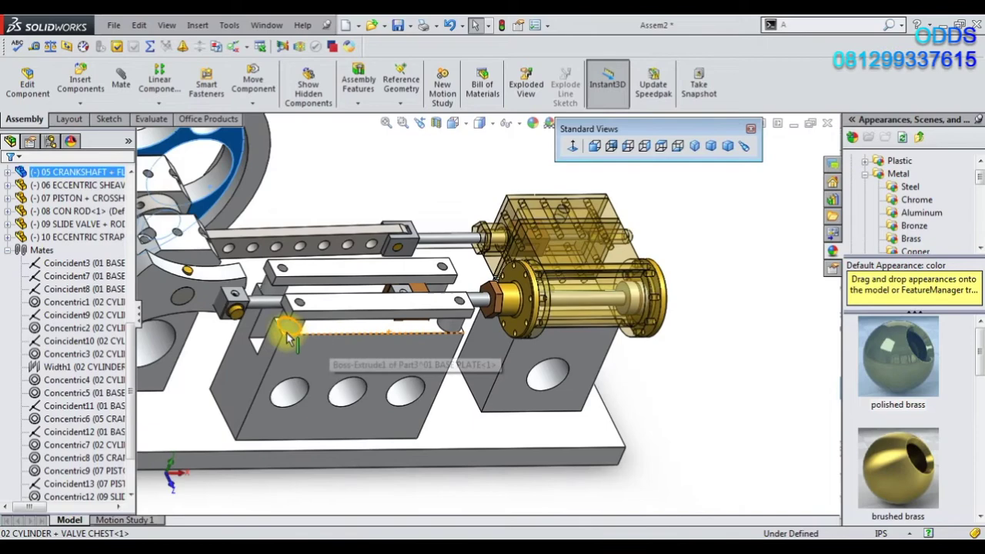
middle_click_drag(446, 285, 602, 299, "ctrl")
scroll(601, 300, "down", 3)
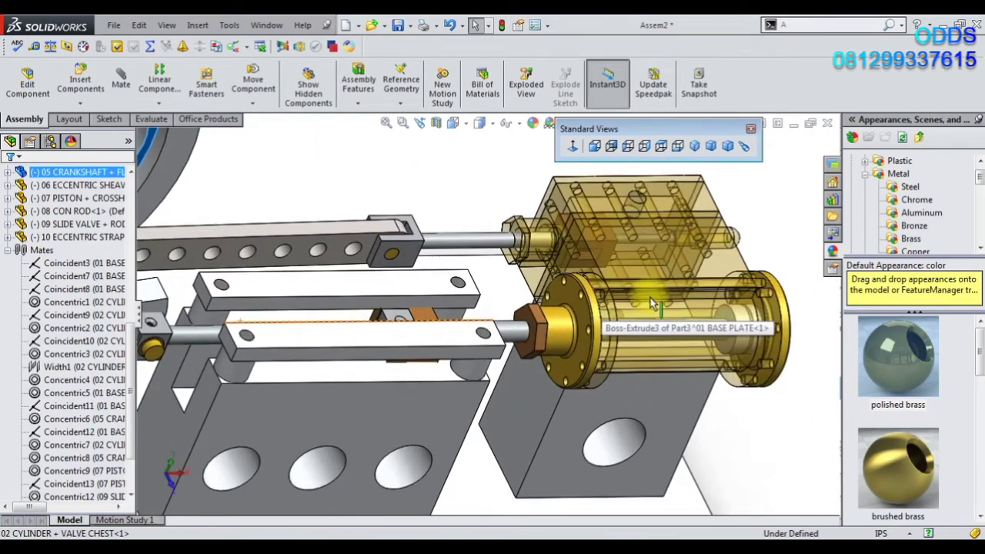
scroll(392, 393, "up", 2)
scroll(405, 369, "down", 1)
mouse_move(405, 369)
middle_mouse_down()
mouse_move(358, 378)
mouse_move(402, 297)
mouse_move(374, 367)
middle_mouse_up()
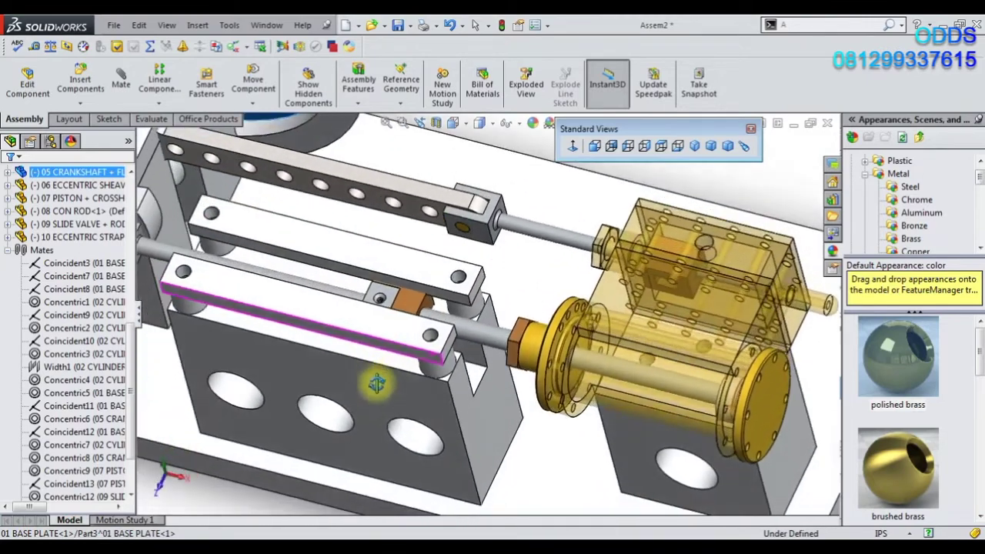
scroll(352, 280, "down", 2)
scroll(352, 285, "down", 2)
scroll(350, 322, "down", 1)
left_click(350, 320)
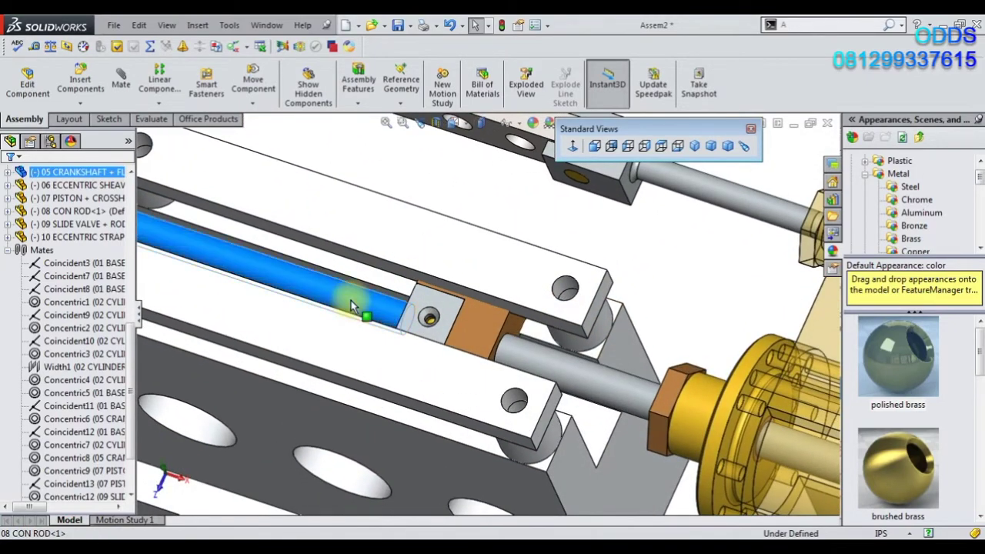
In 08 CON ROD, change Boss-Extrude1's end-block distance from 93 to 90 and rebuild.
left_click(476, 305)
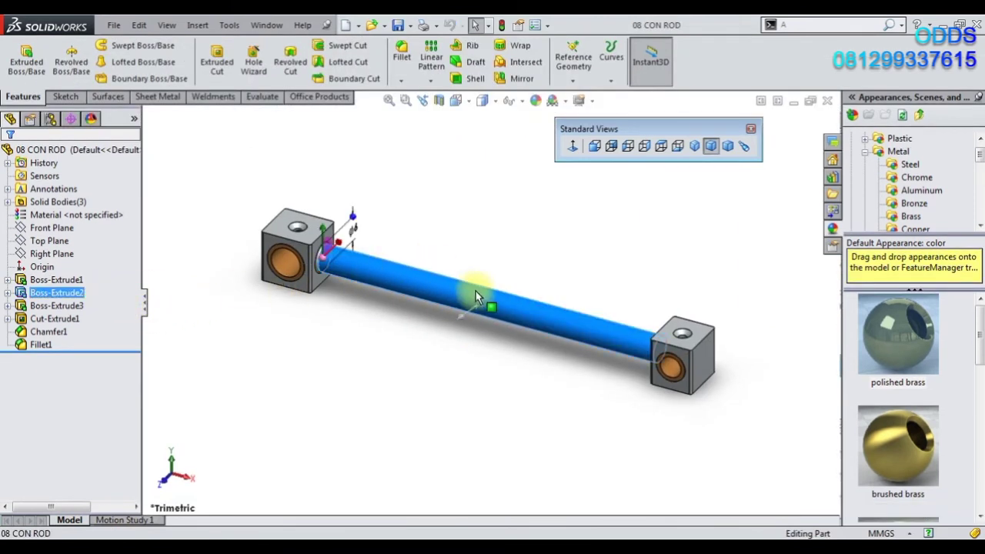
left_click(363, 311)
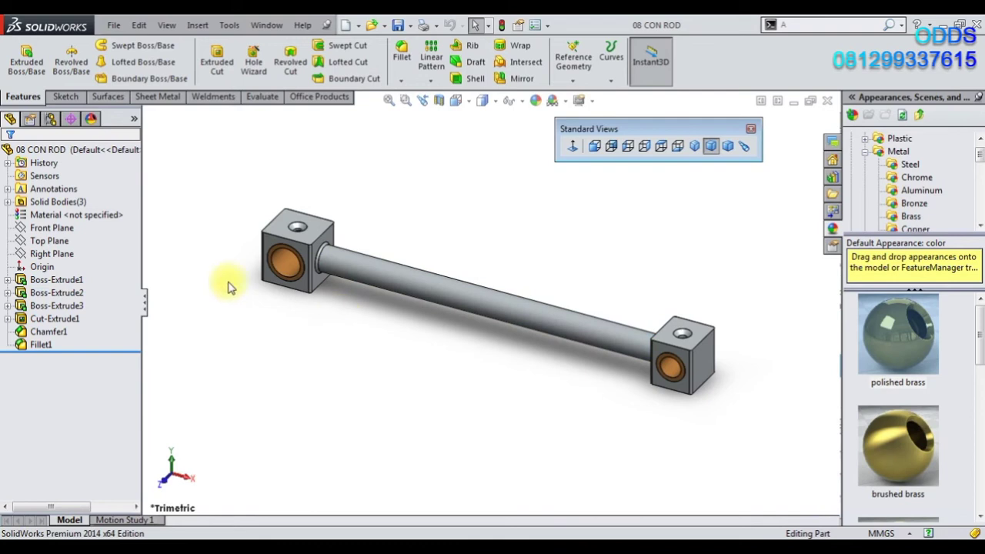
left_click(57, 281)
left_click(409, 419)
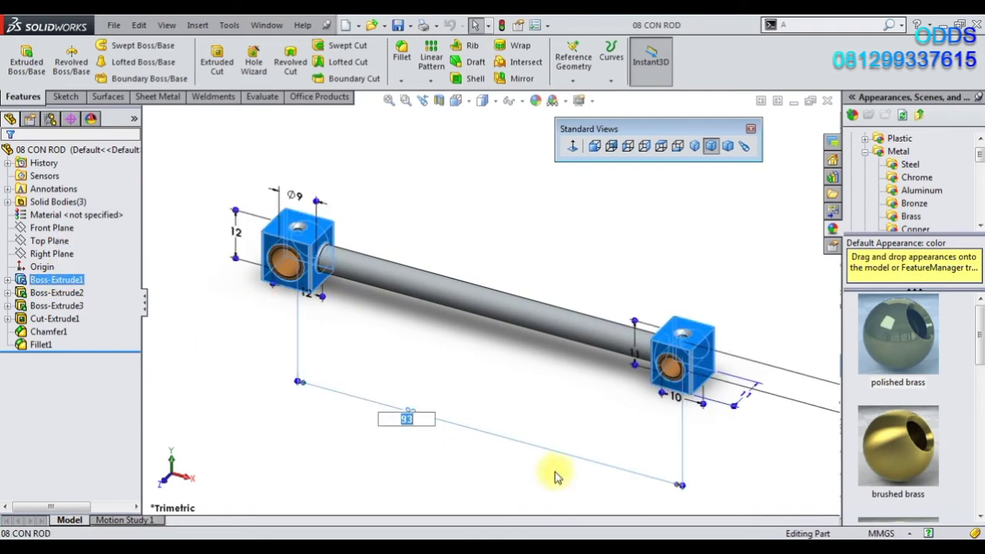
type("90")
left_click(514, 396)
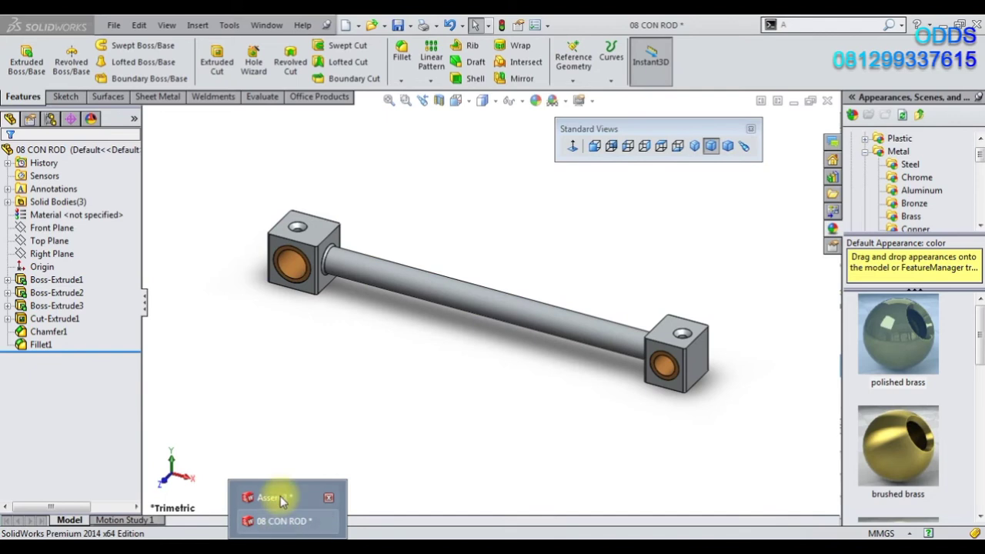
left_click(265, 507)
Rebuild Assem2 with the shorter con rod and slide the piston to check its travel.
left_click(116, 80)
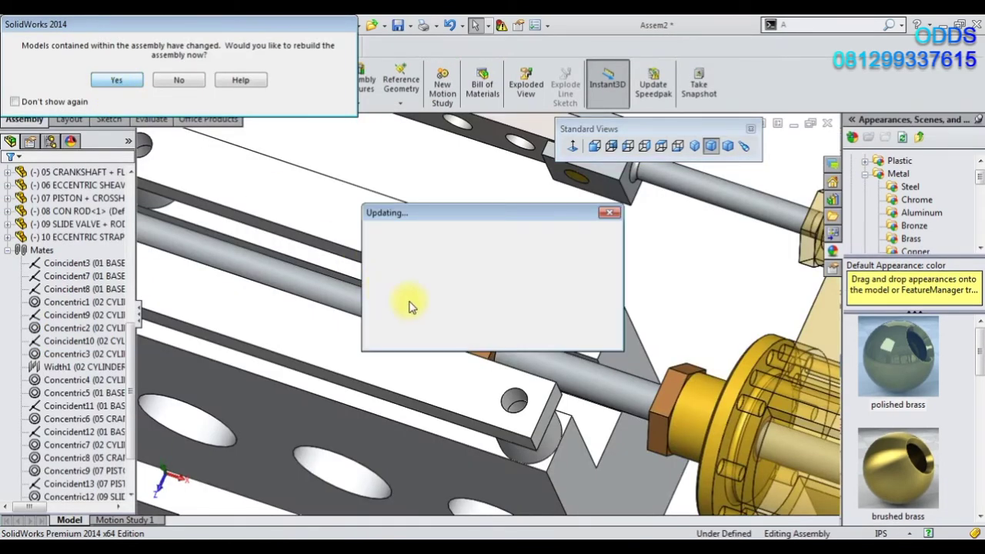
scroll(598, 383, "up", 3)
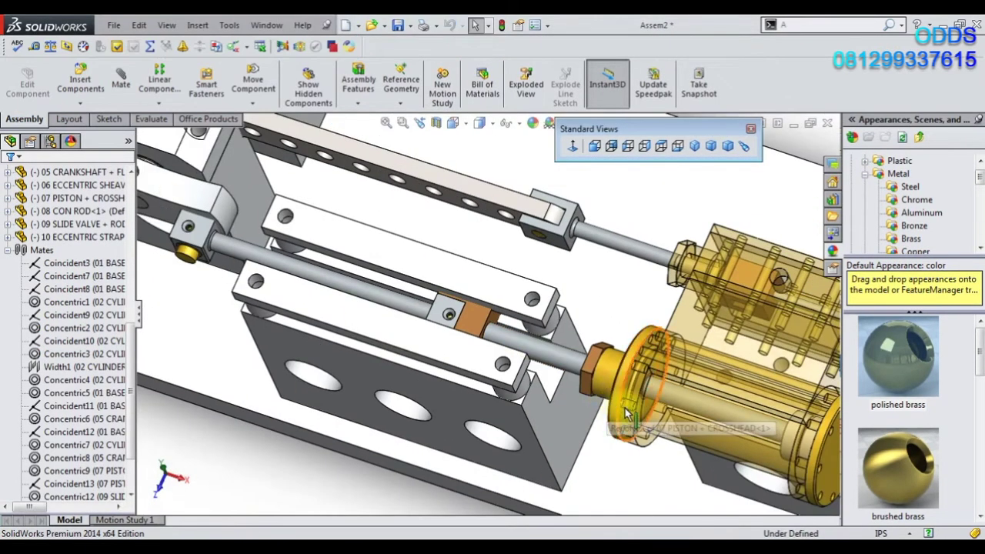
scroll(594, 346, "up", 2)
scroll(592, 320, "up", 2)
scroll(596, 350, "down", 1)
scroll(600, 380, "down", 2)
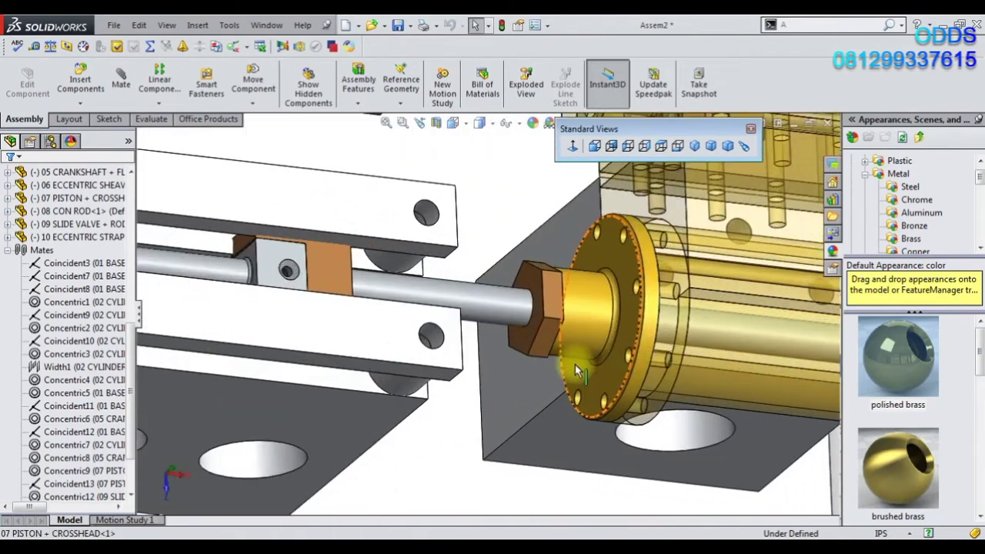
scroll(575, 364, "down", 1)
scroll(527, 339, "up", 1)
left_click(474, 310)
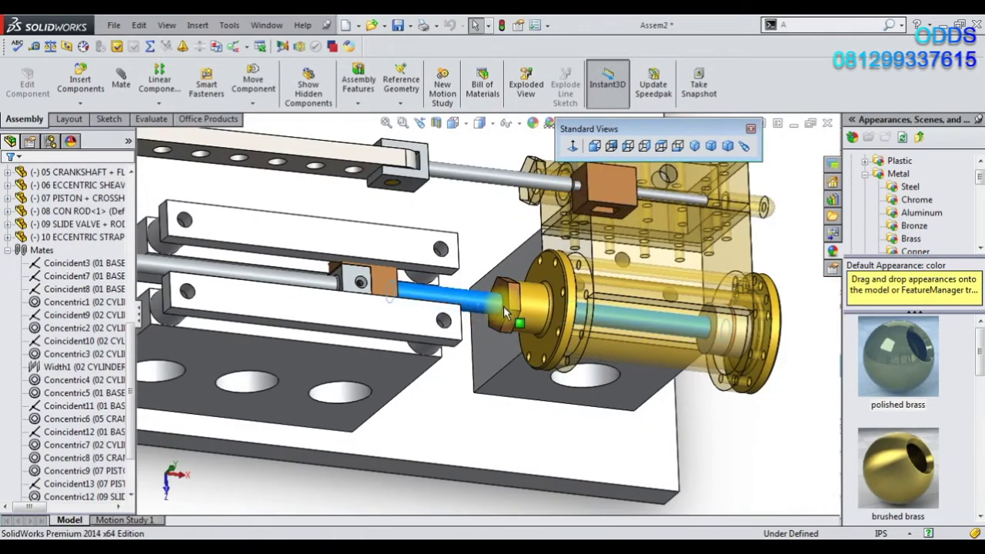
left_click_drag(475, 310, 345, 287)
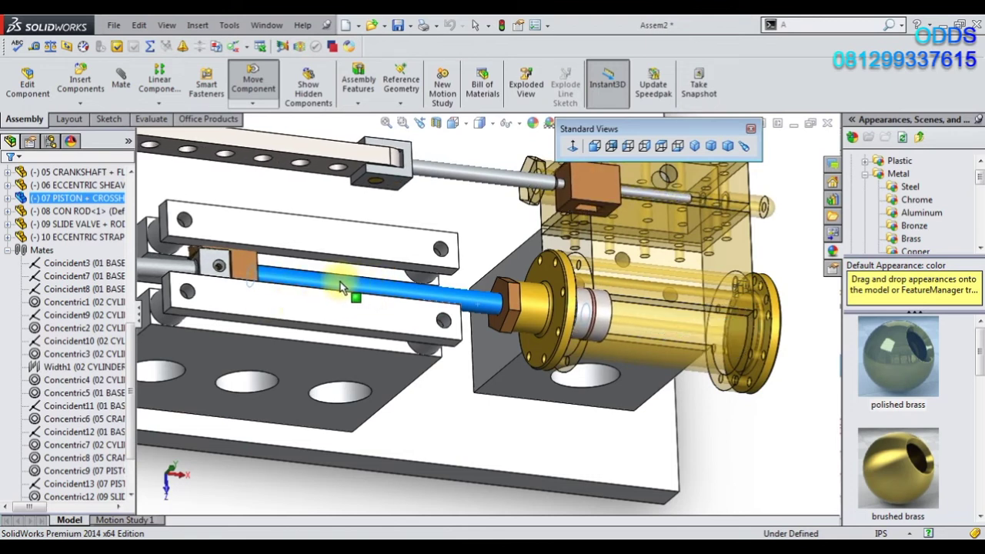
From a front three-quarter view, turn the flywheel twice to check crank and piston motion.
scroll(351, 292, "up", 2)
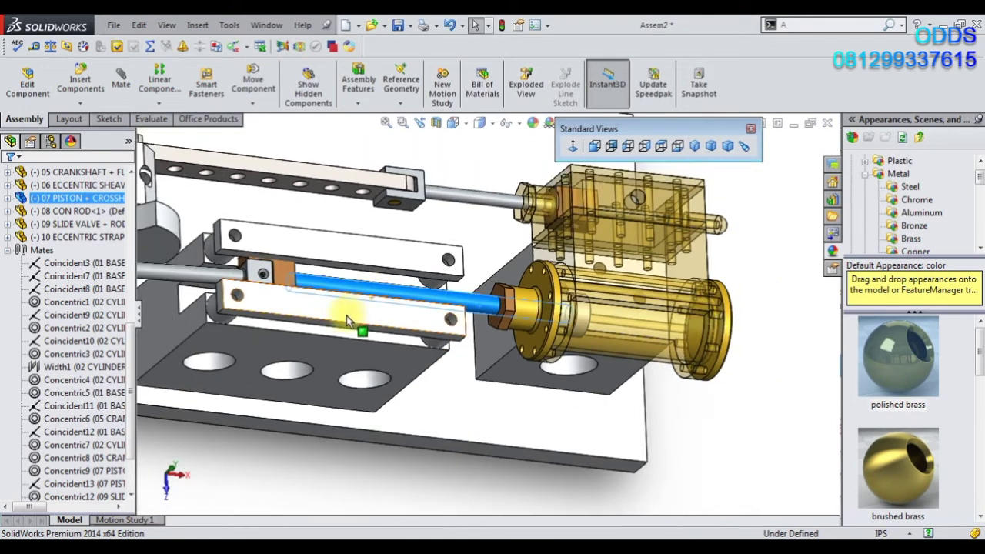
scroll(362, 318, "up", 2)
scroll(375, 323, "up", 1)
mouse_move(485, 403)
middle_mouse_down()
mouse_move(446, 301)
mouse_move(455, 281)
middle_mouse_up()
scroll(415, 273, "down", 1)
scroll(369, 258, "up", 1)
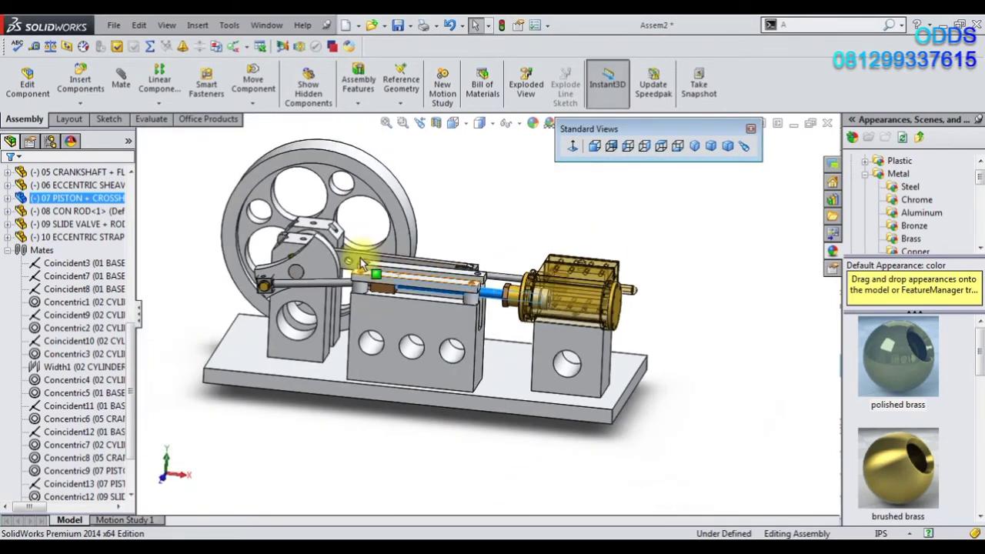
scroll(323, 223, "down", 2)
scroll(327, 223, "down", 1)
scroll(327, 224, "up", 1)
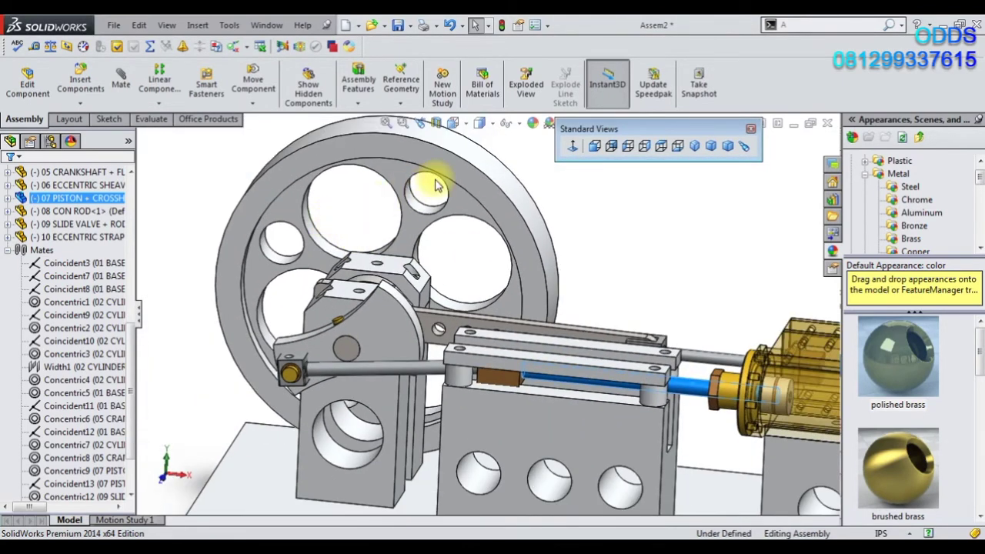
mouse_move(497, 204)
left_mouse_down()
mouse_move(488, 187)
mouse_move(567, 282)
left_mouse_up()
scroll(792, 395, "down", 2)
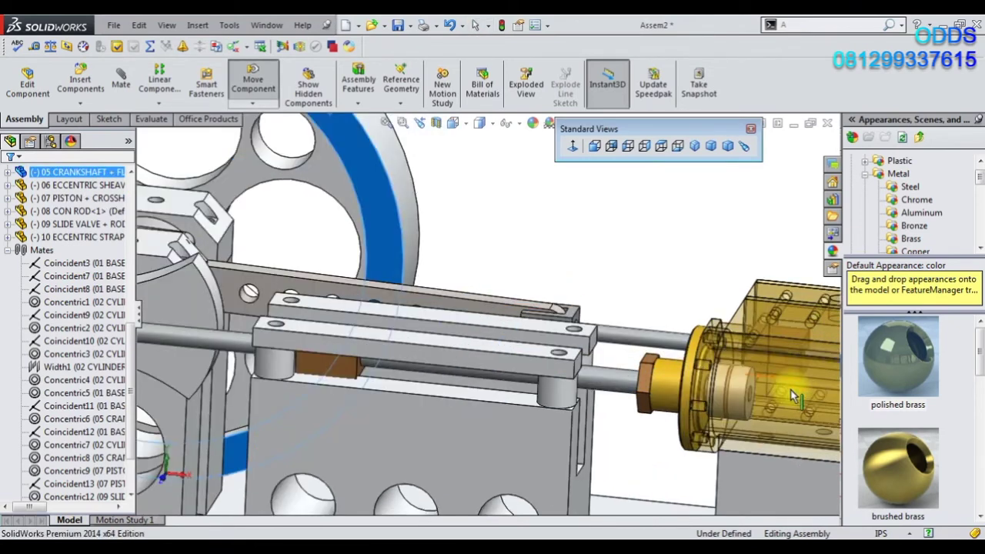
scroll(692, 369, "down", 2)
scroll(600, 349, "down", 2)
scroll(563, 351, "up", 1)
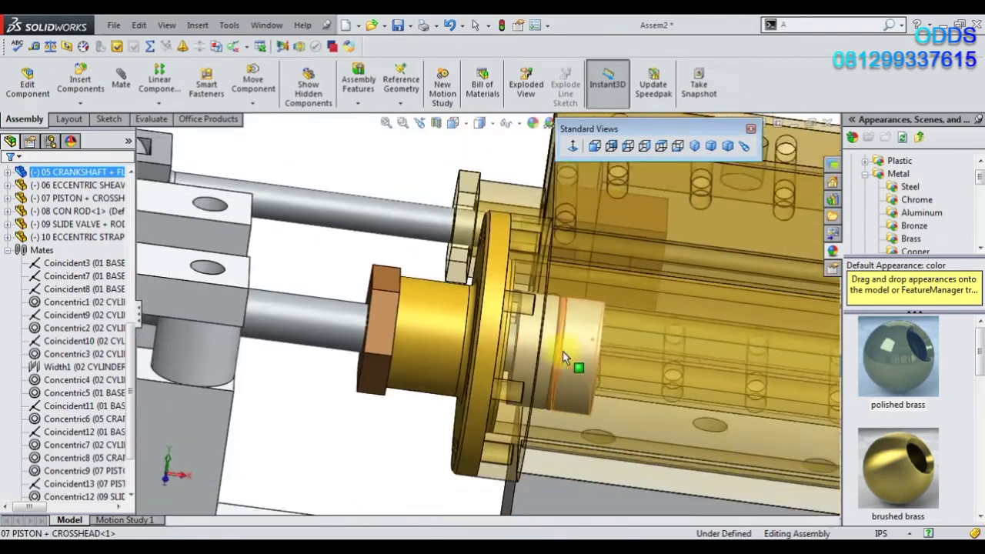
scroll(563, 351, "up", 4)
scroll(406, 248, "up", 2)
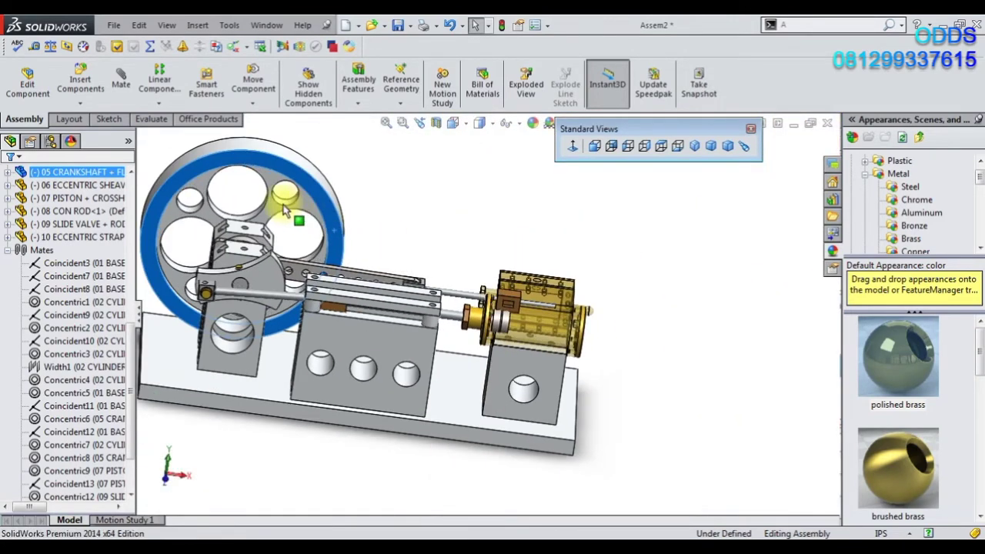
mouse_move(285, 209)
left_mouse_down()
mouse_move(204, 269)
mouse_move(193, 244)
left_mouse_up()
Orbit around the cylinder flange and select the piston rod of the piston and crosshead.
scroll(504, 354, "down", 5)
mouse_move(504, 354)
middle_mouse_down()
mouse_move(518, 351)
mouse_move(521, 439)
mouse_move(454, 468)
mouse_move(501, 415)
mouse_move(469, 369)
middle_mouse_up()
scroll(466, 366, "down", 3)
scroll(462, 362, "down", 2)
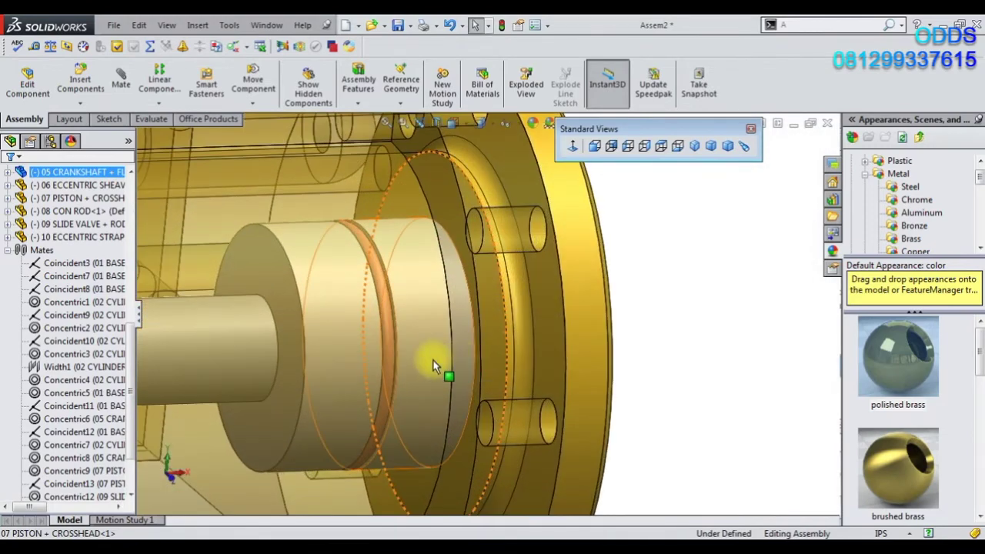
left_click(433, 361)
scroll(435, 360, "up", 5)
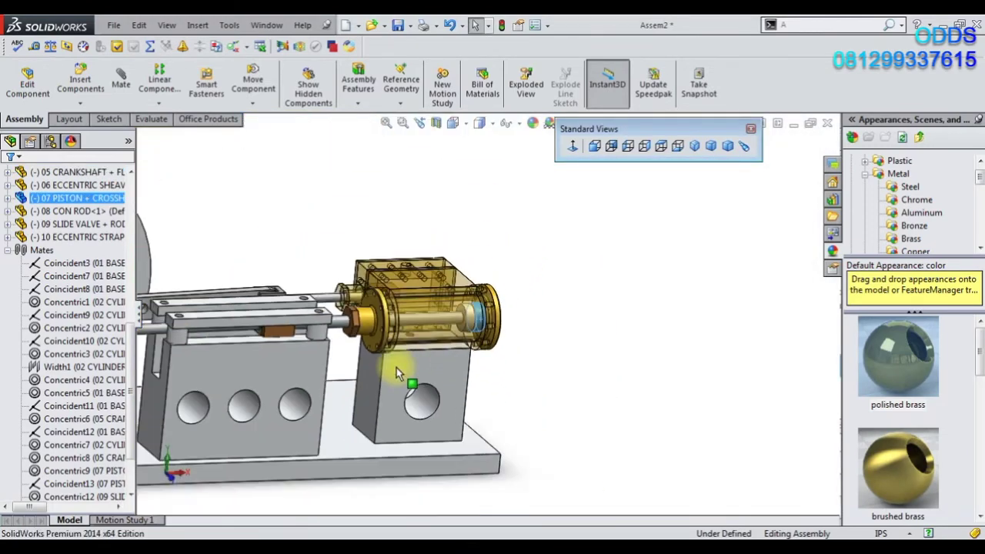
scroll(404, 335, "down", 2)
scroll(477, 320, "down", 2)
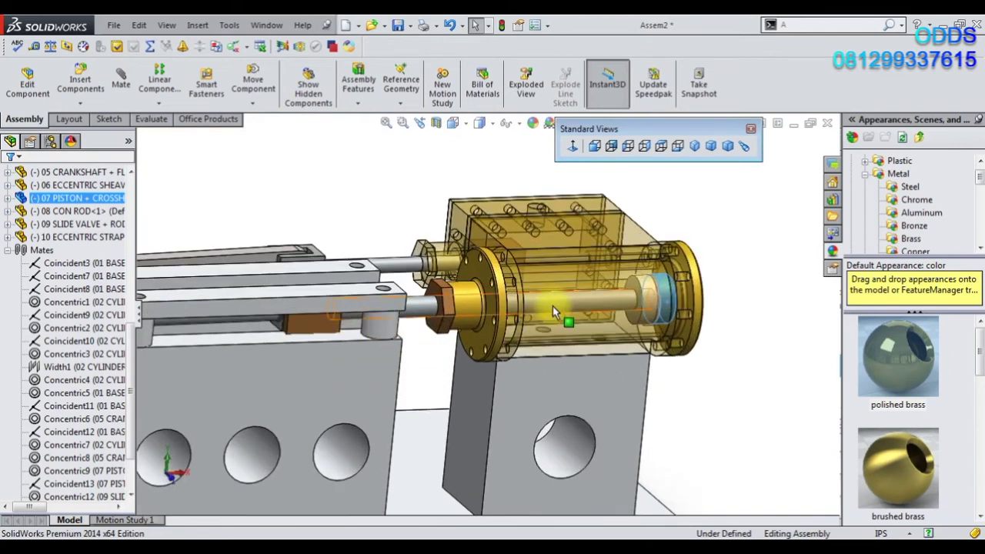
left_click(553, 306)
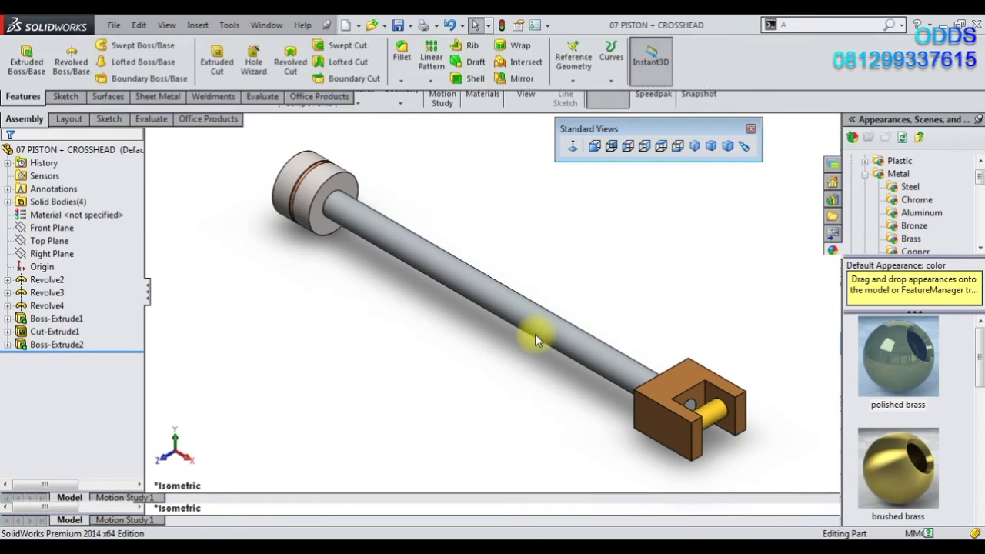
Change the piston rod's 115 dimension to 112, save and close the part, and rebuild Assem2.
left_click(534, 334)
double_click(478, 261)
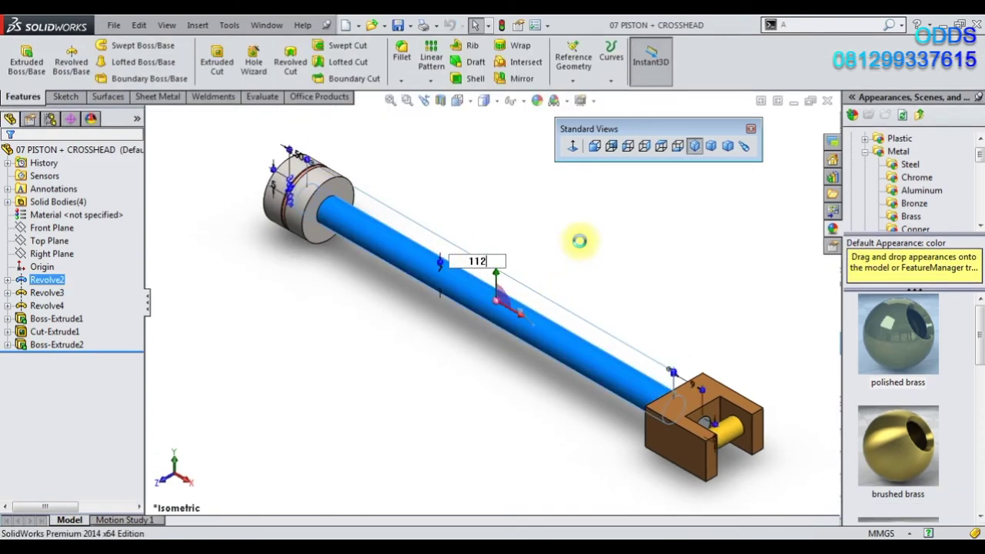
left_click(826, 102)
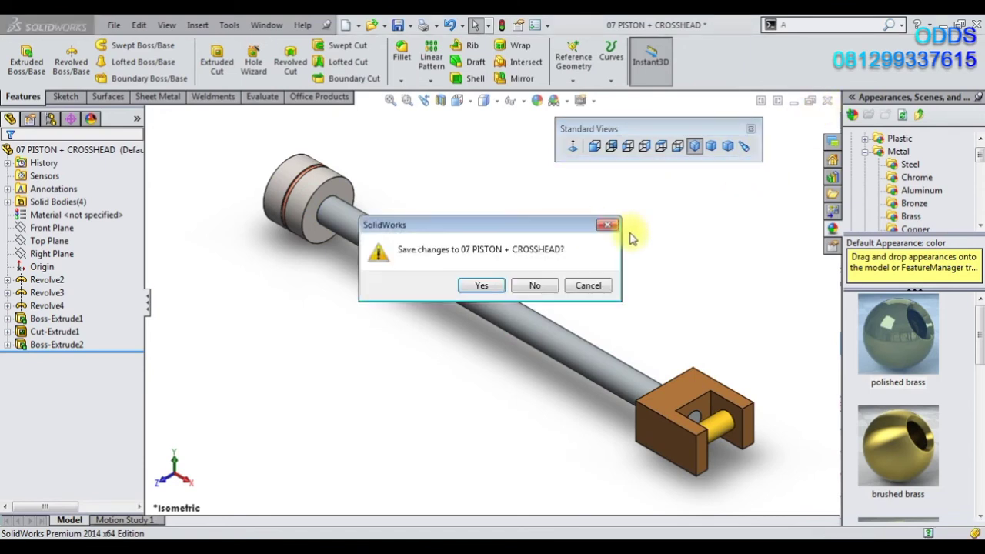
left_click(484, 285)
left_click(116, 81)
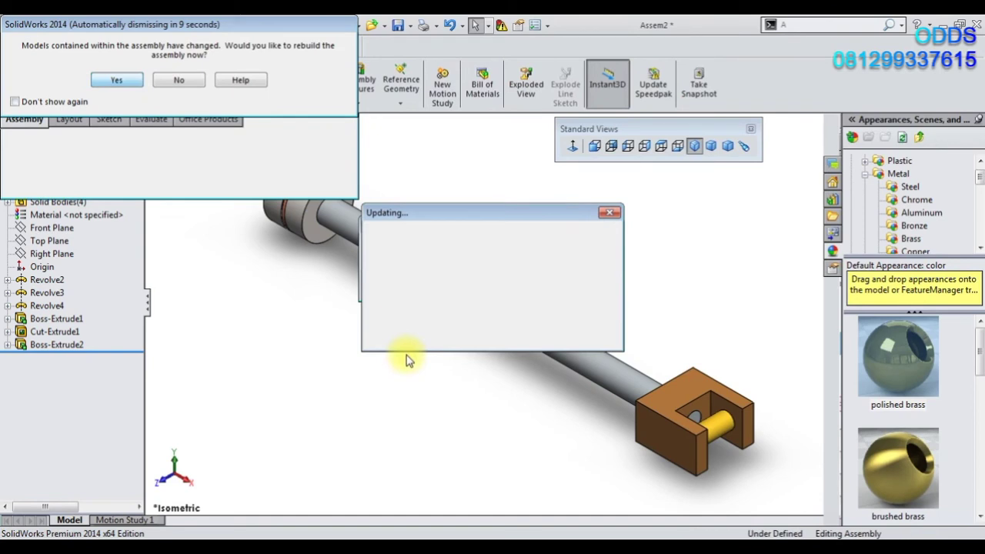
Rotate the eccentric with Move Component to check the linkage motion.
scroll(628, 299, "down", 2)
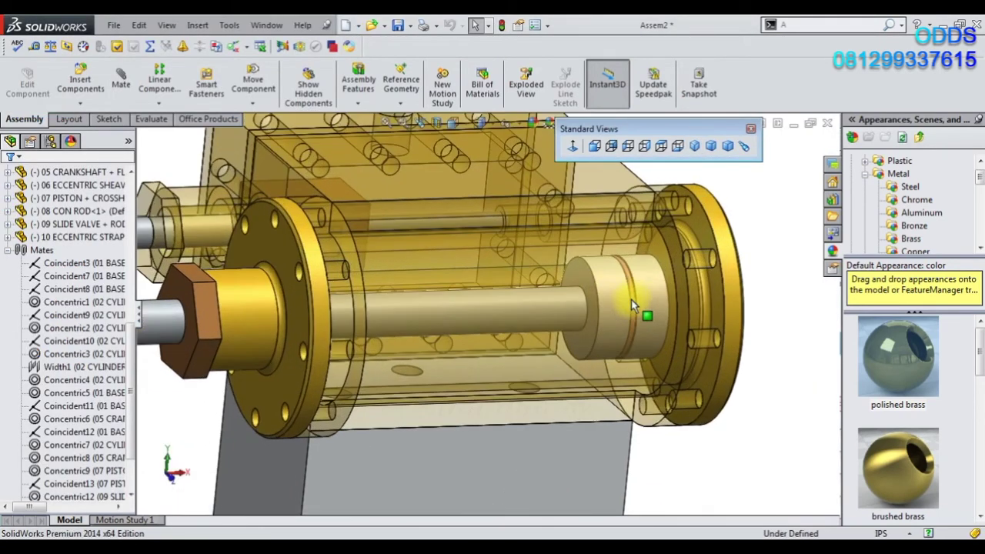
scroll(223, 337, "up", 5)
scroll(223, 336, "up", 2)
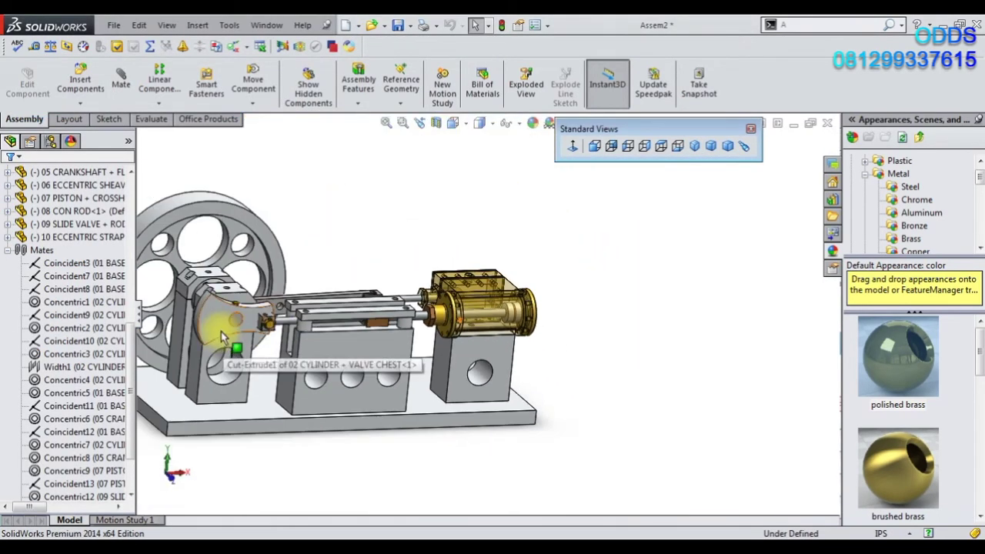
mouse_move(220, 325)
left_mouse_down()
mouse_move(254, 304)
mouse_move(269, 308)
left_mouse_up()
scroll(449, 323, "down", 5)
middle_click_drag(448, 322, 462, 318)
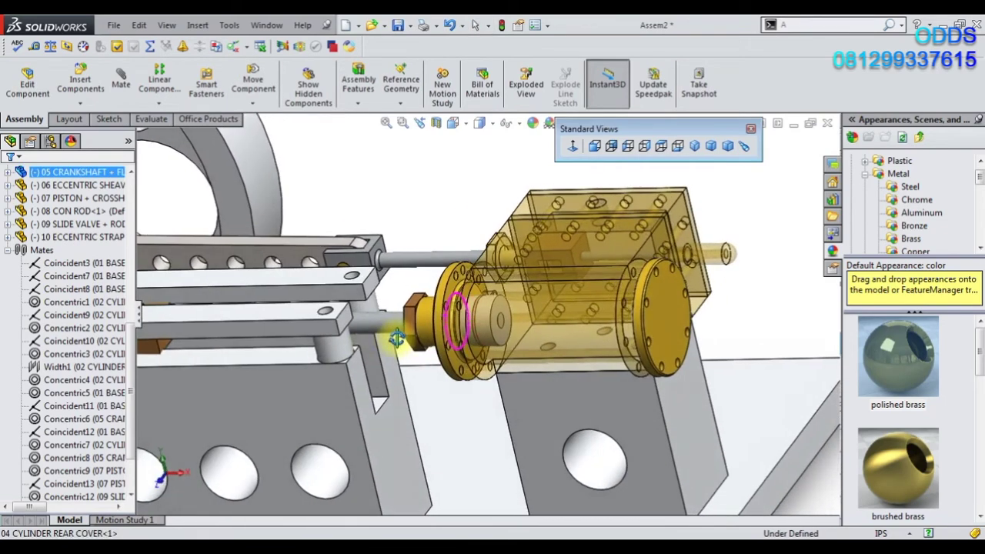
Show the whole engine in Isometric, then Trimetric orientation.
scroll(462, 318, "down", 4)
scroll(466, 353, "up", 4)
scroll(489, 338, "up", 3)
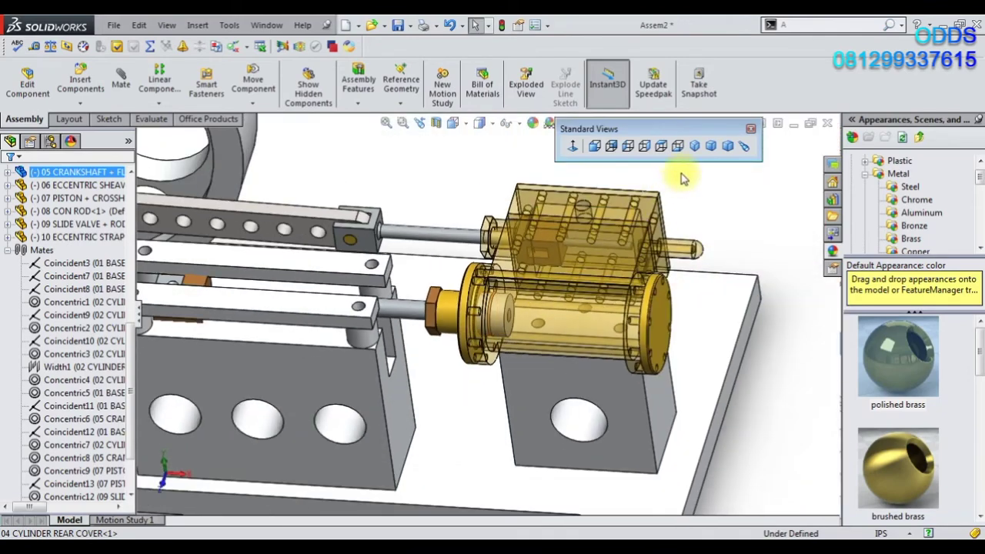
left_click(694, 145)
left_click(712, 218)
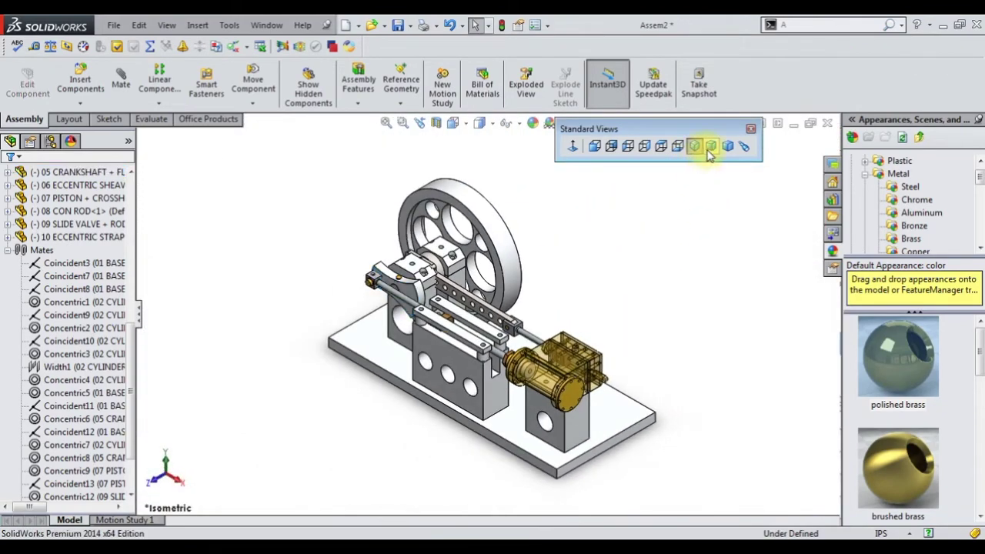
left_click(710, 149)
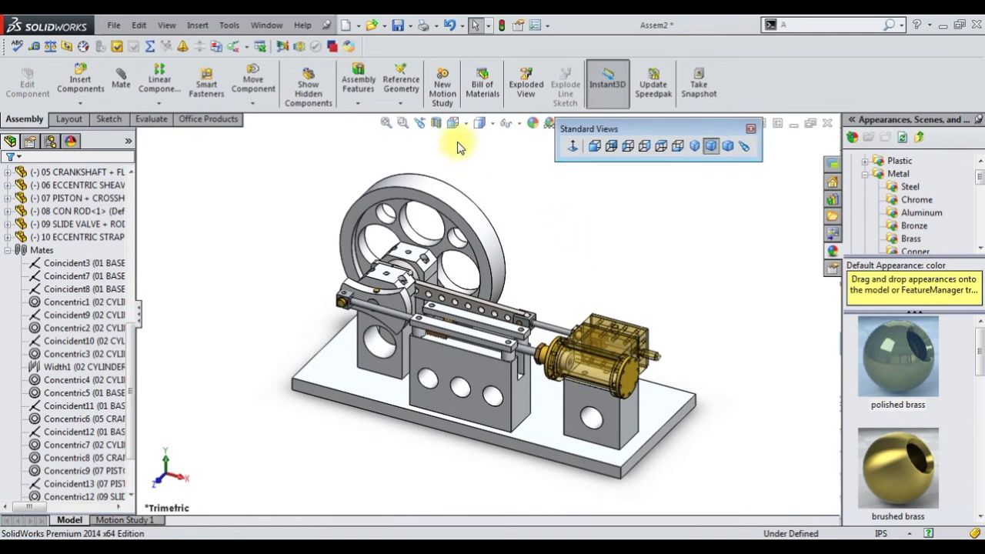
Rebuild and save all modified documents, naming the assembly ASSEMBLY HORIZONTAL STEAM ENGINE in 27 SIMPLE HORIZONTAL STEAM.
left_click(398, 27)
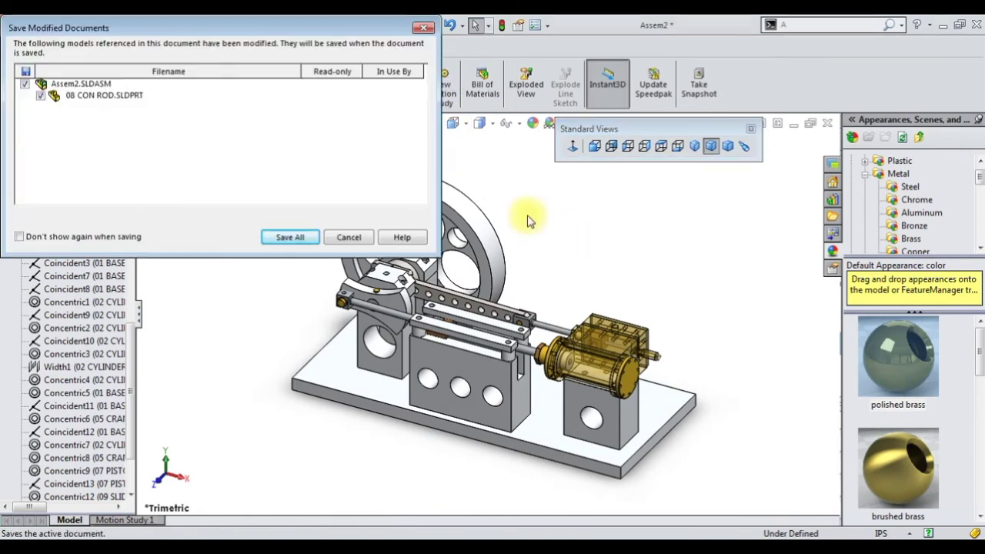
left_click(302, 241)
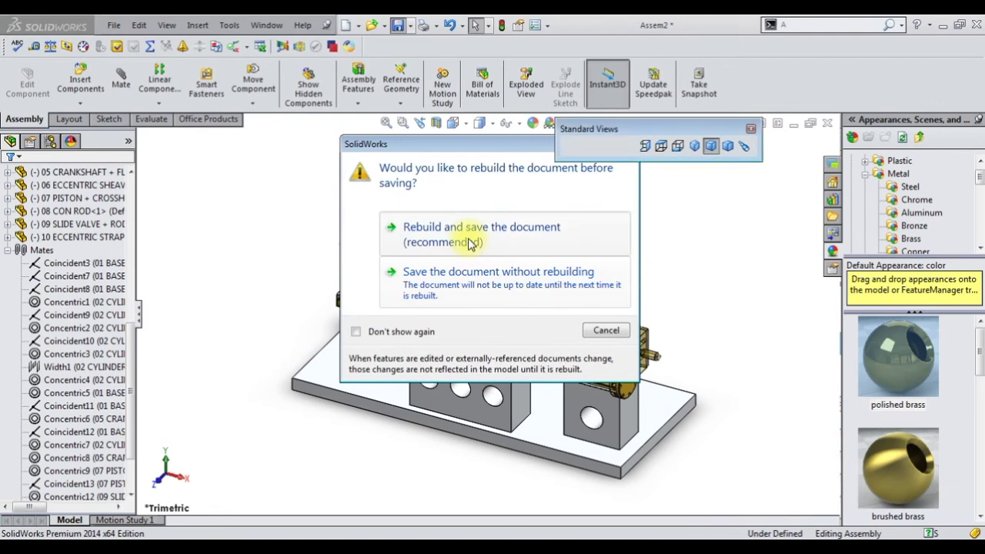
left_click(471, 243)
type("HORIZONTAL STEAM")
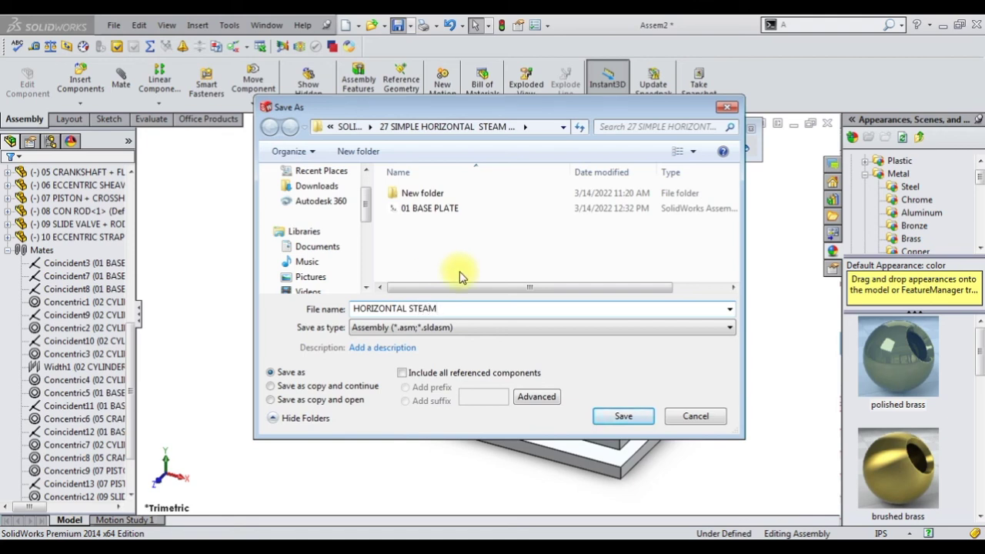
type("ENGINE")
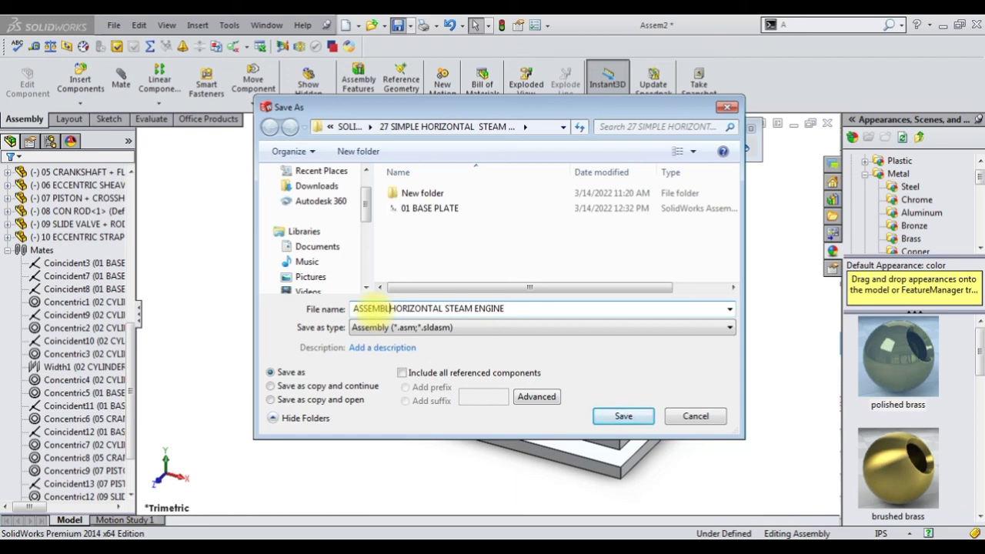
left_click(635, 416)
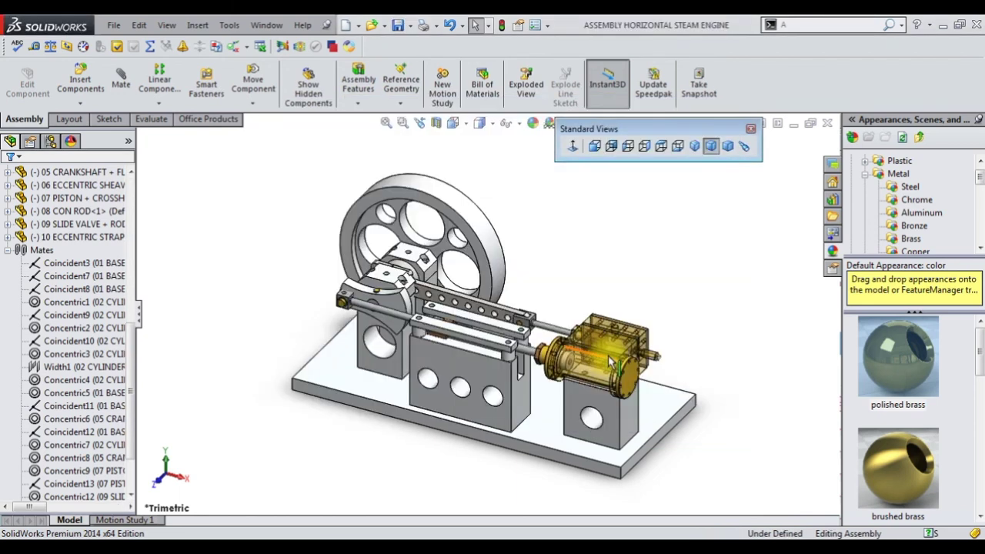
Turn off transparency on the brass cylinder so it shows as opaque gold.
left_click(642, 338)
left_click(711, 254)
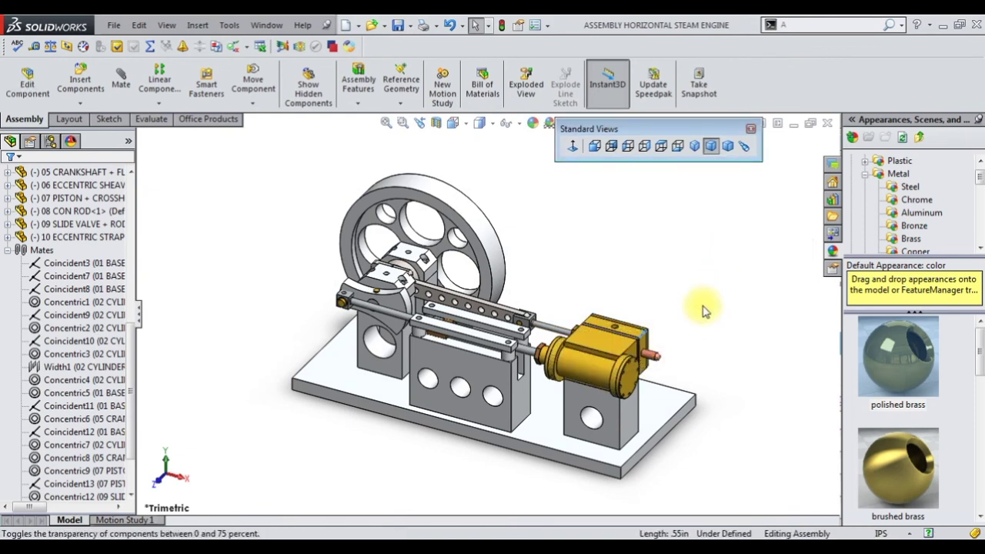
left_click(700, 319)
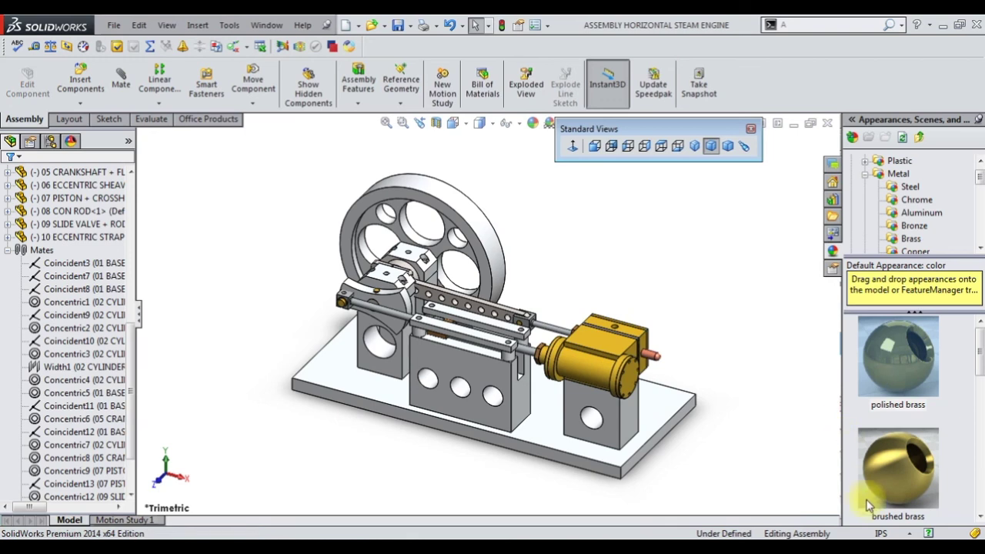